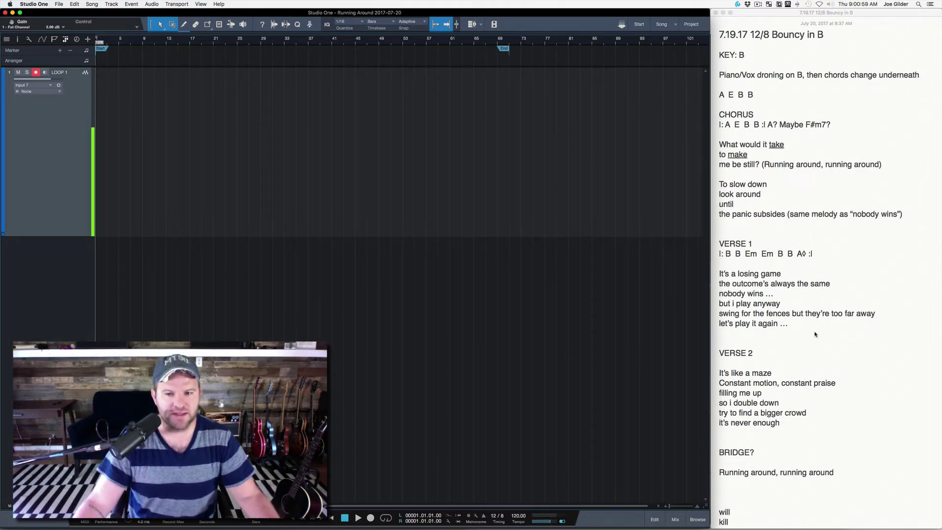
Switch to the Notes lyric sheet and change both Em chords in the Verse 1 progression to E.
left_click(787, 421)
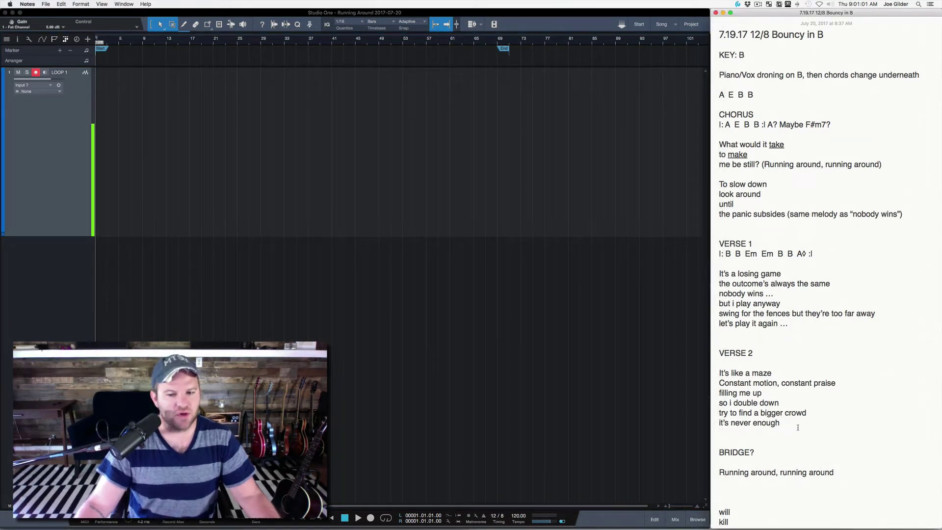
left_click_drag(798, 427, 717, 55)
left_click(718, 54)
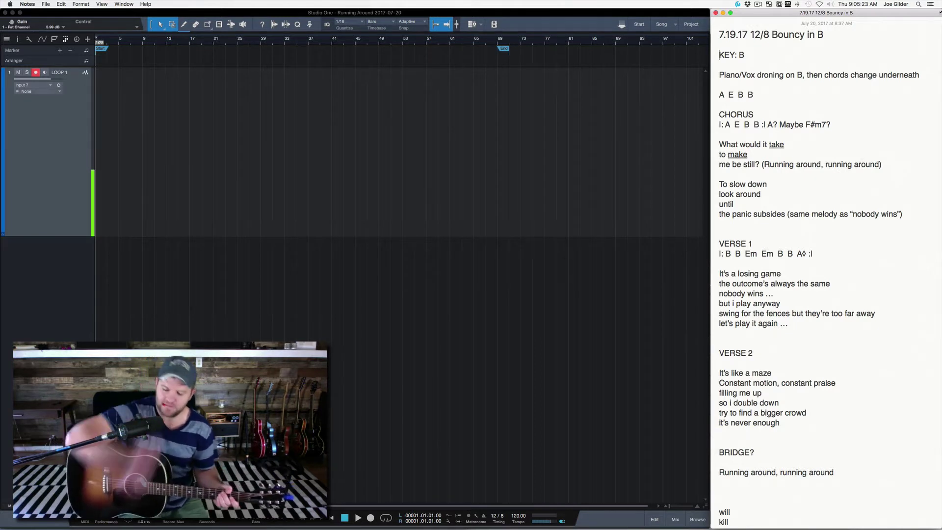
left_click(756, 256)
key("BackSpace")
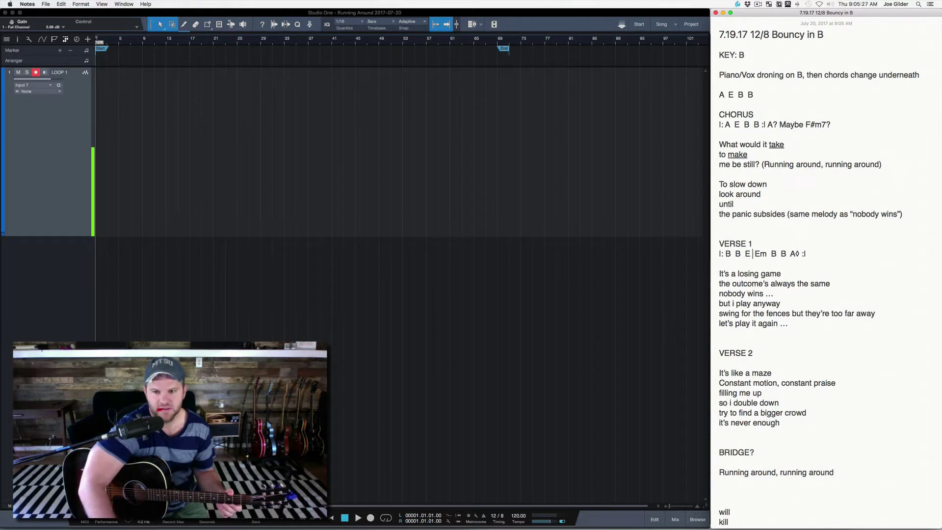
key("BackSpace")
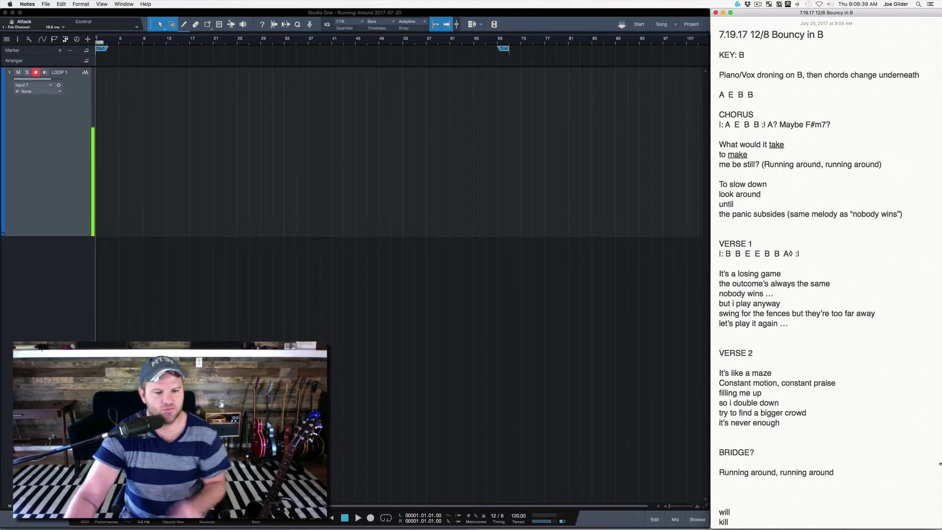
Switch to Studio One, tap in the song's tempo, and round it to 118 BPM.
mouse_move(776, 528)
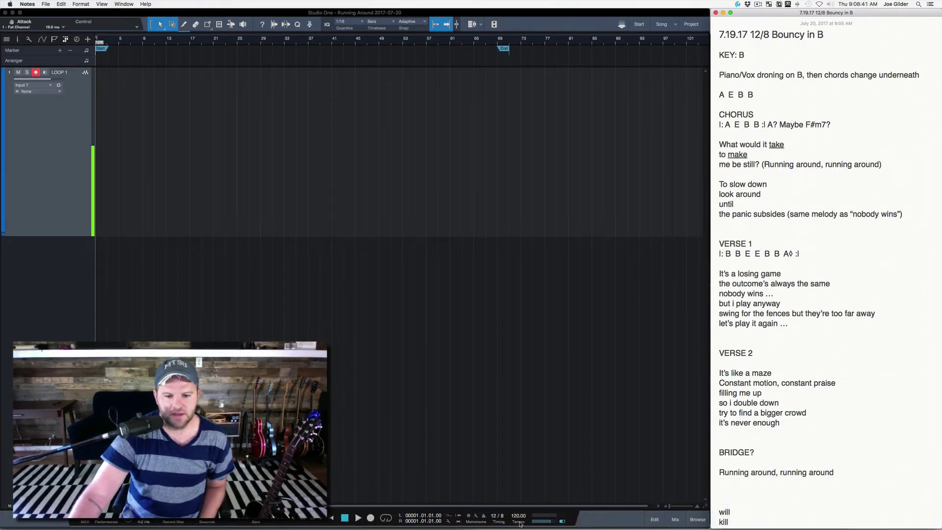
left_click(519, 522)
left_click(519, 522)
left_click(519, 522)
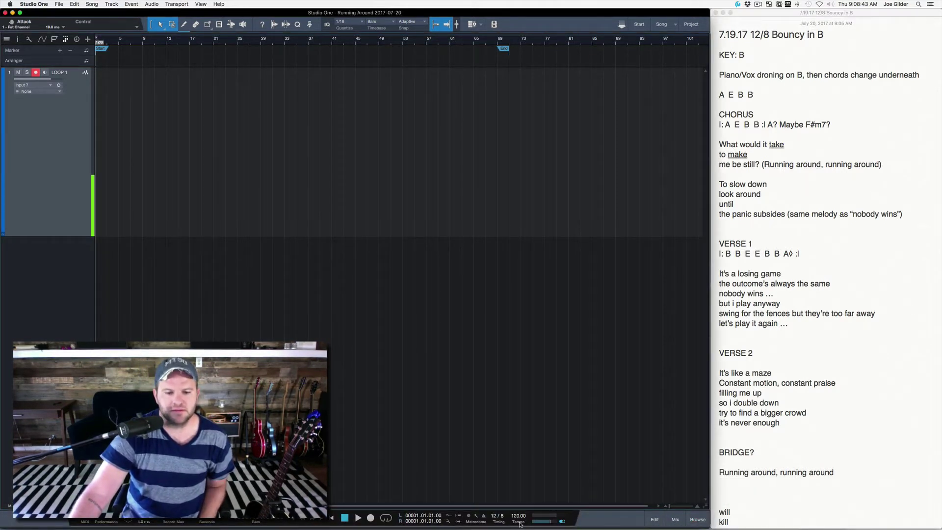
left_click(520, 523)
left_click(519, 523)
left_click(520, 523)
left_click(519, 523)
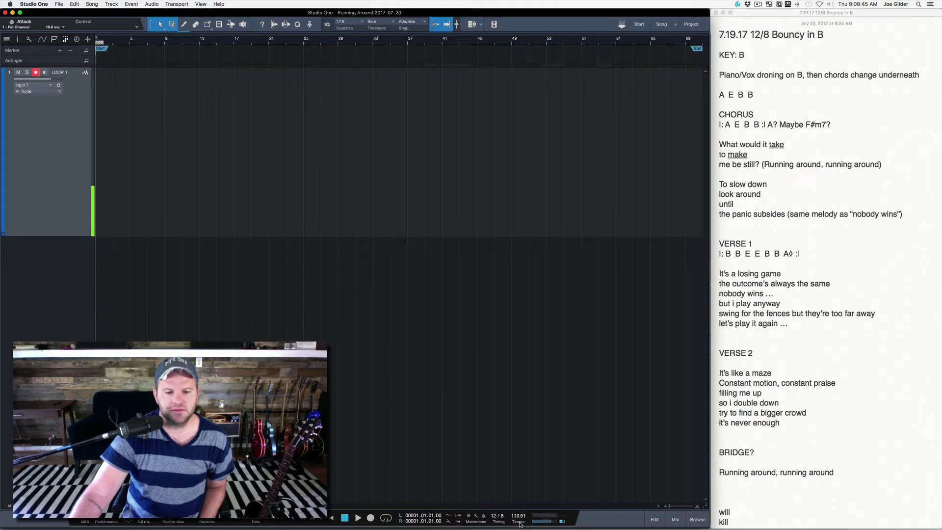
left_click(519, 522)
left_click(519, 522)
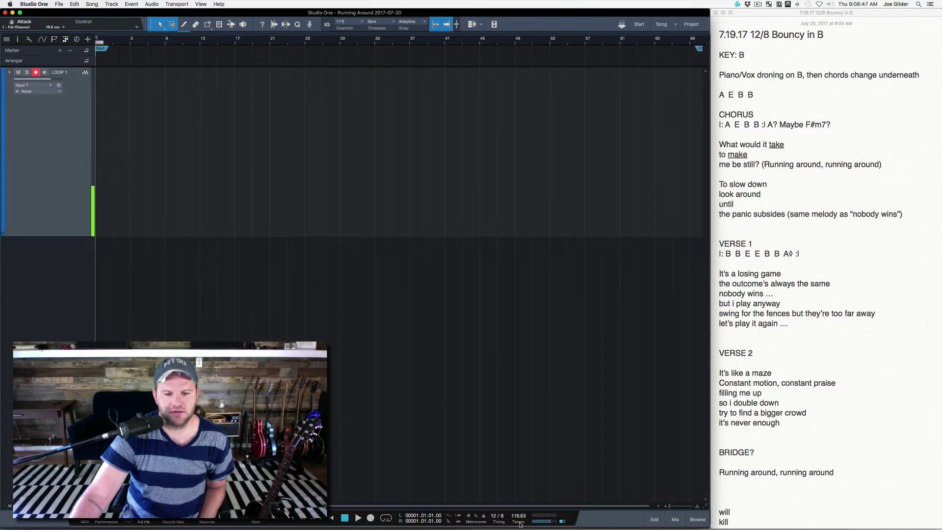
double_click(518, 515)
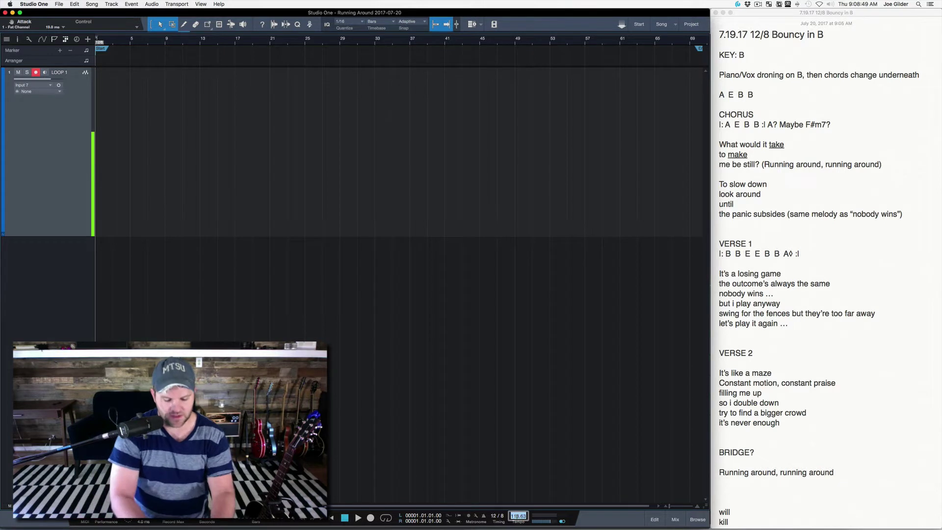
type("118")
key("Return")
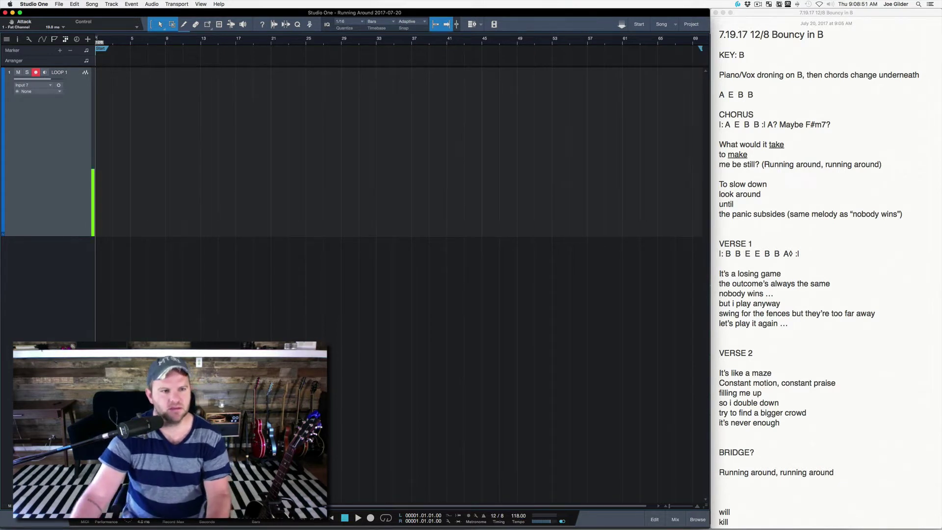
Enable the metronome click on the Main Out channel in the mixer, then hide the mixer again.
key("F3")
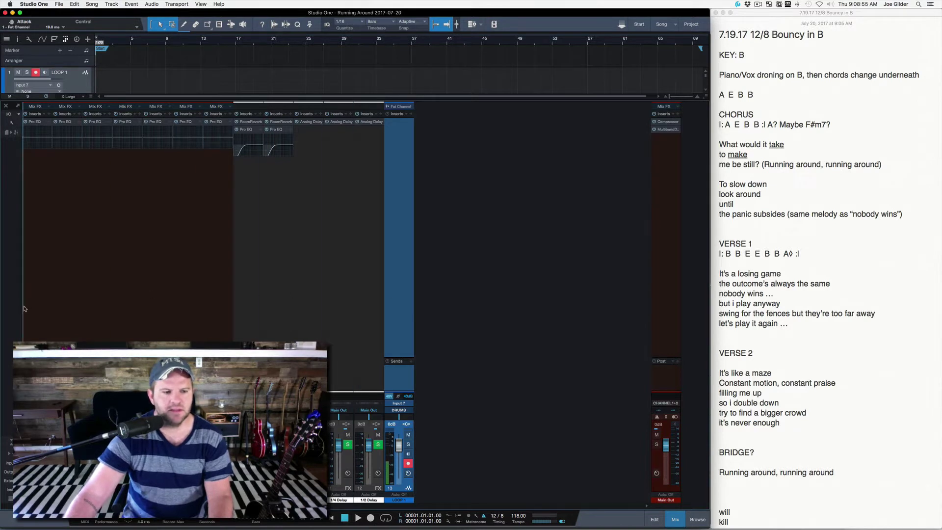
left_click(657, 417)
key("F3")
Lower the metronome's Offbeat level to its minimum in Metronome Setup and audition the click with playback.
key("space")
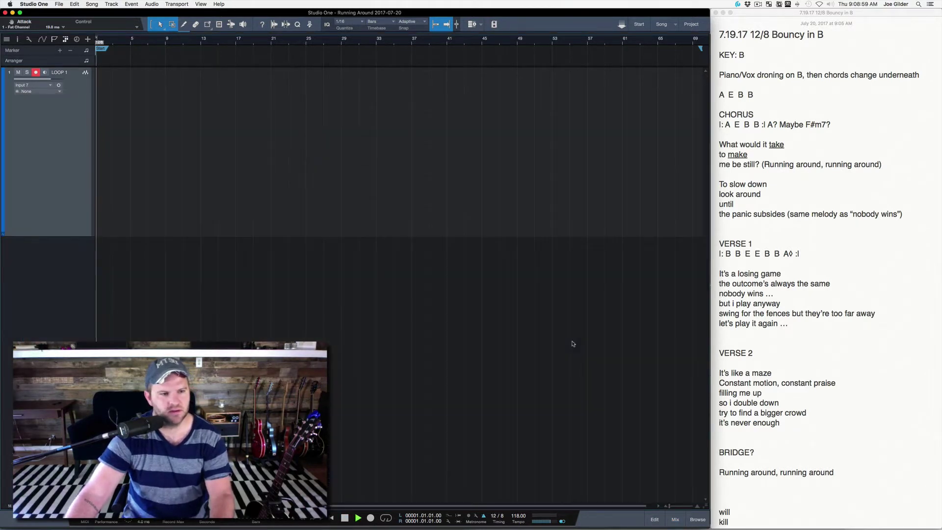
left_click(476, 515)
left_click_drag(444, 155, 416, 155)
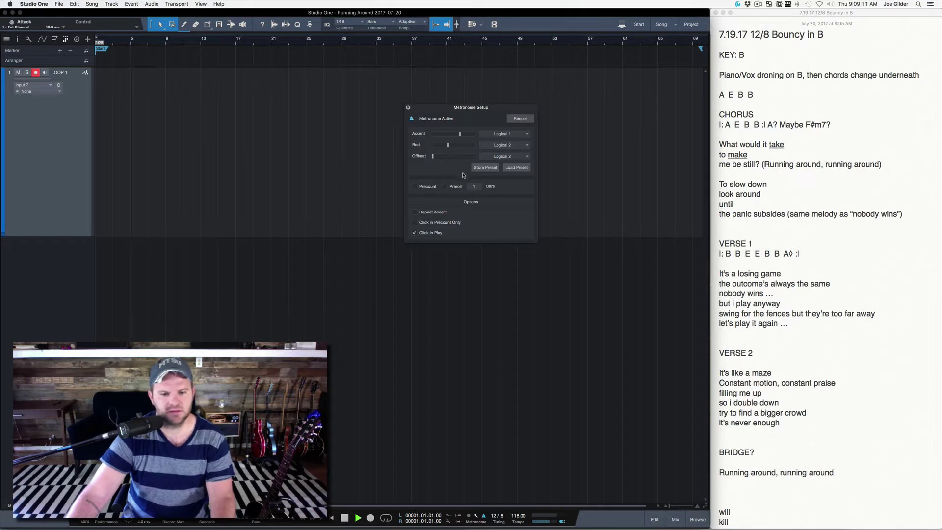
key("space")
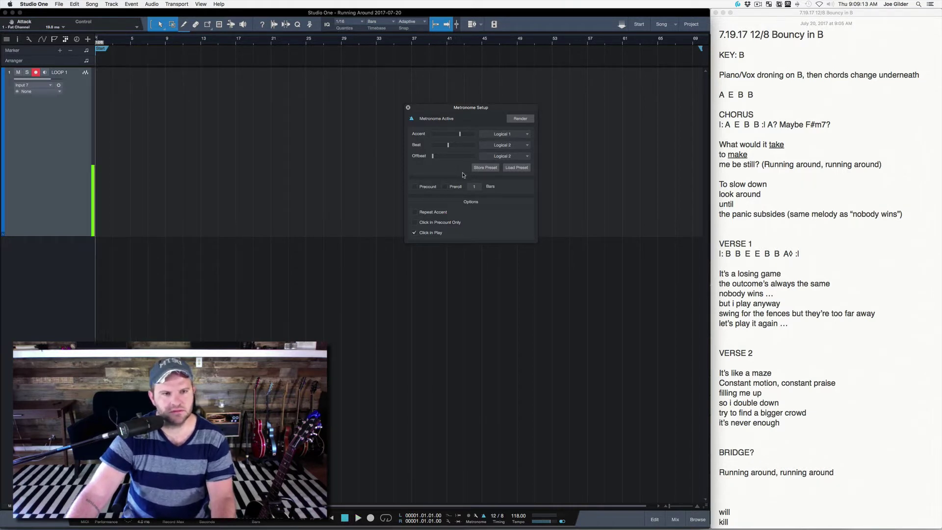
key("space")
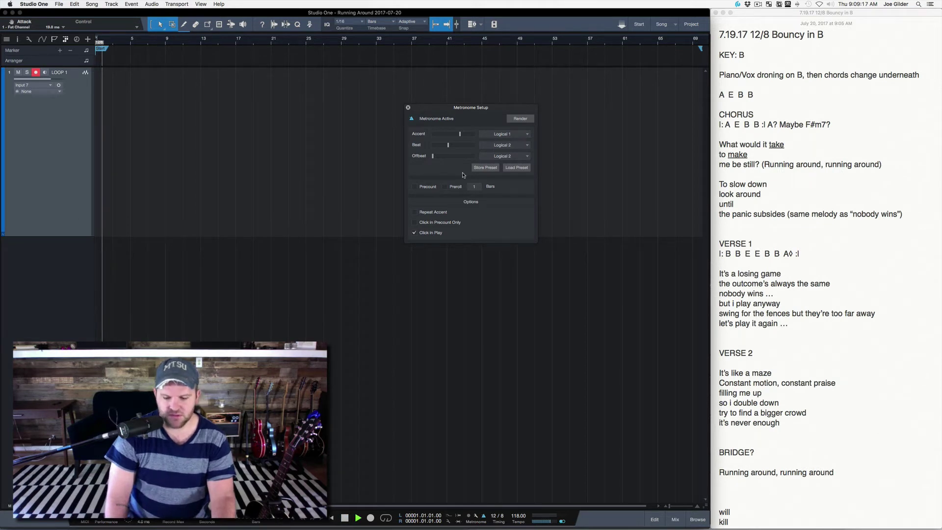
key("space")
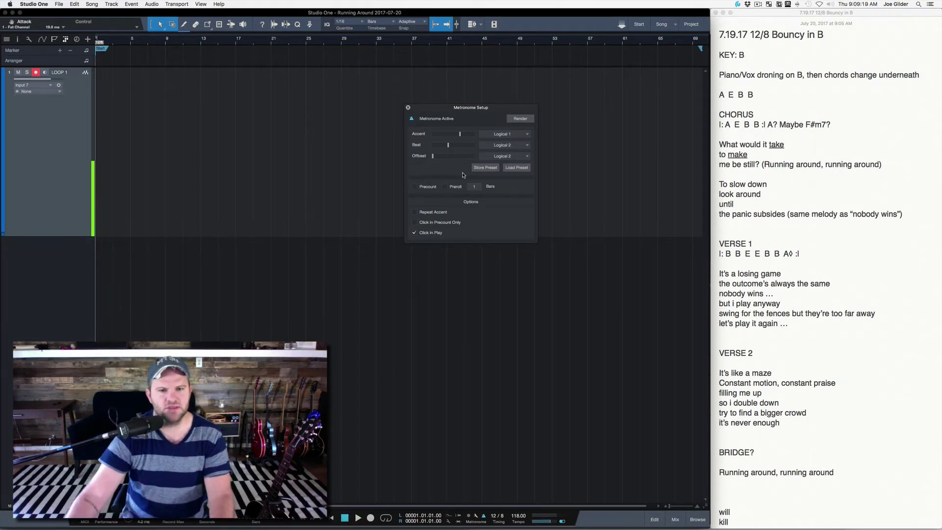
Try a 6/8 time signature with the Offbeat click level raised slightly, auditioning the metronome after each change.
left_click(494, 515)
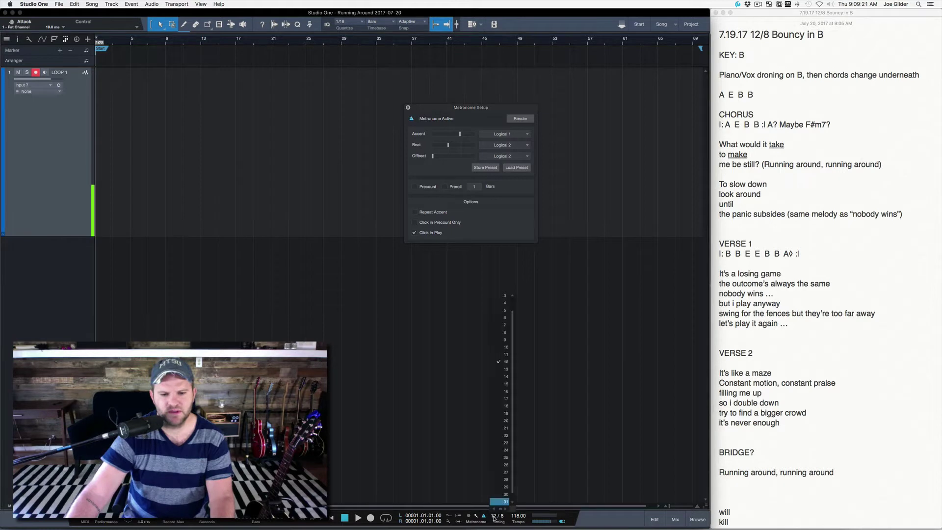
left_click(503, 317)
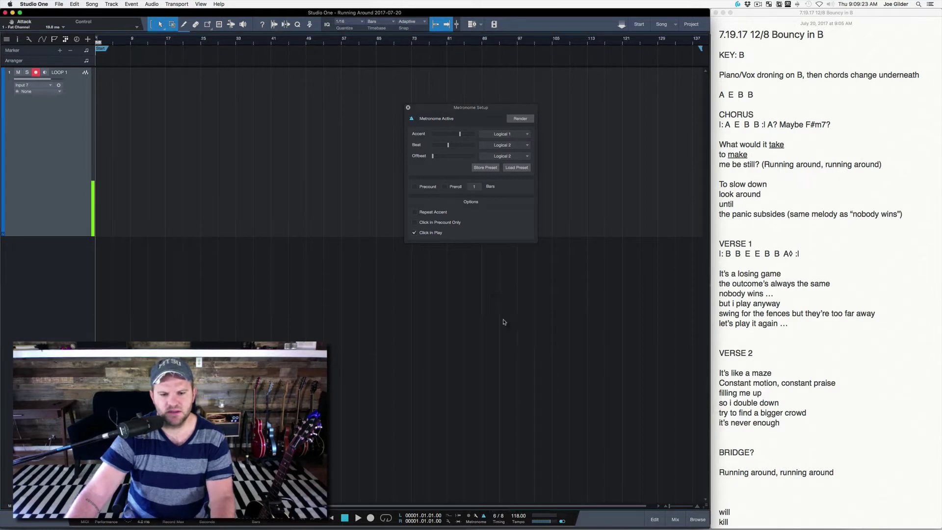
key("space")
key("space")
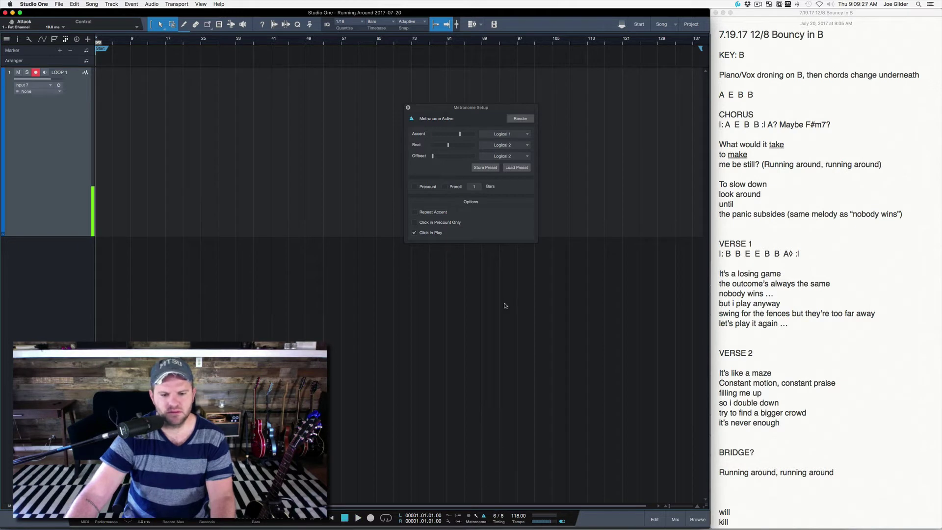
left_click_drag(433, 156, 437, 156)
key("space")
key("space")
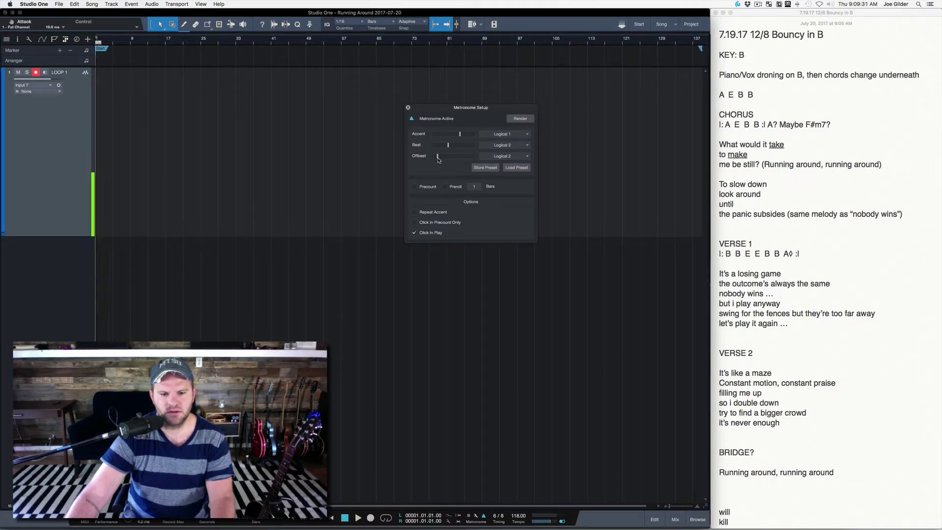
Try a tempo of 56 BPM, raising the metronome's Offbeat level slightly while auditioning the click.
left_click(515, 516)
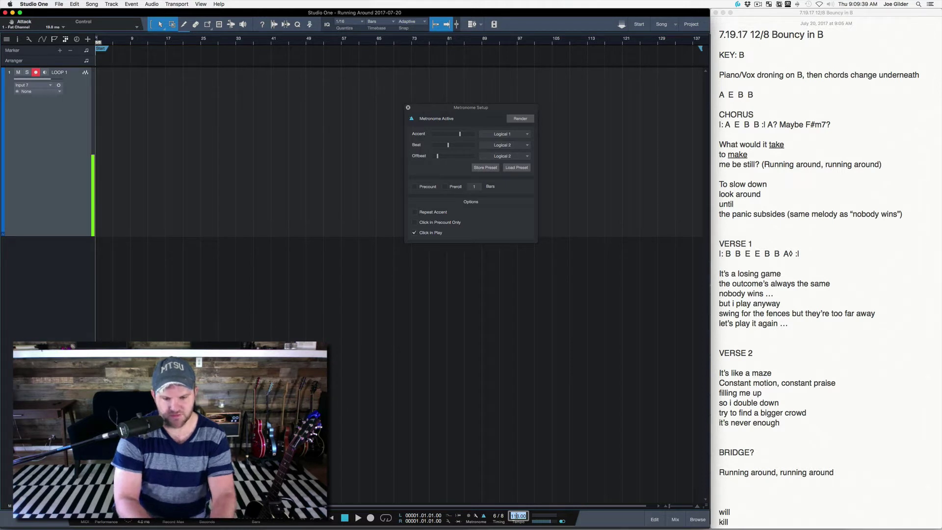
type("56")
key("Return")
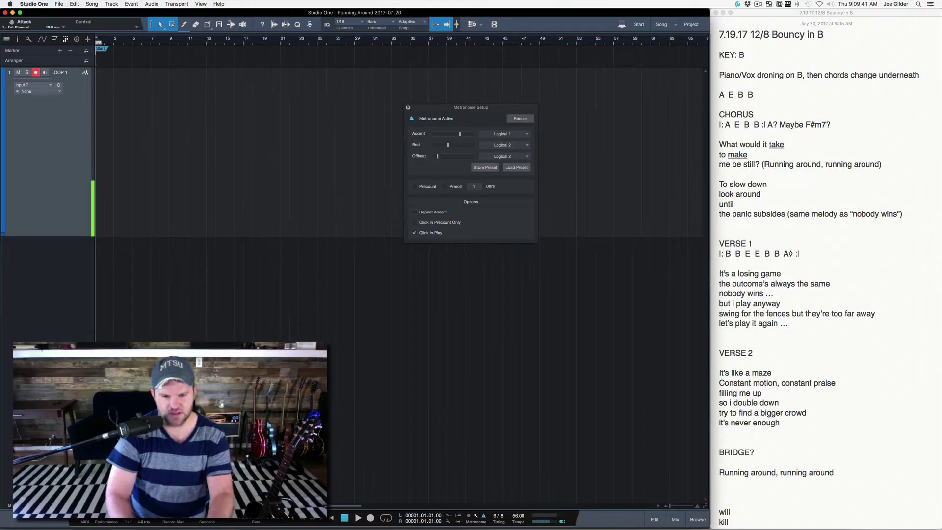
key("space")
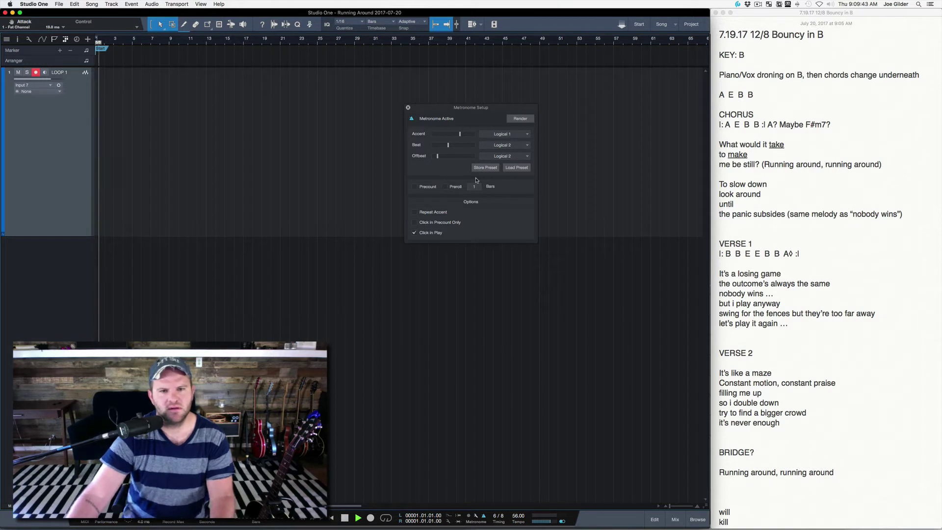
left_click_drag(438, 156, 438, 158)
key("space")
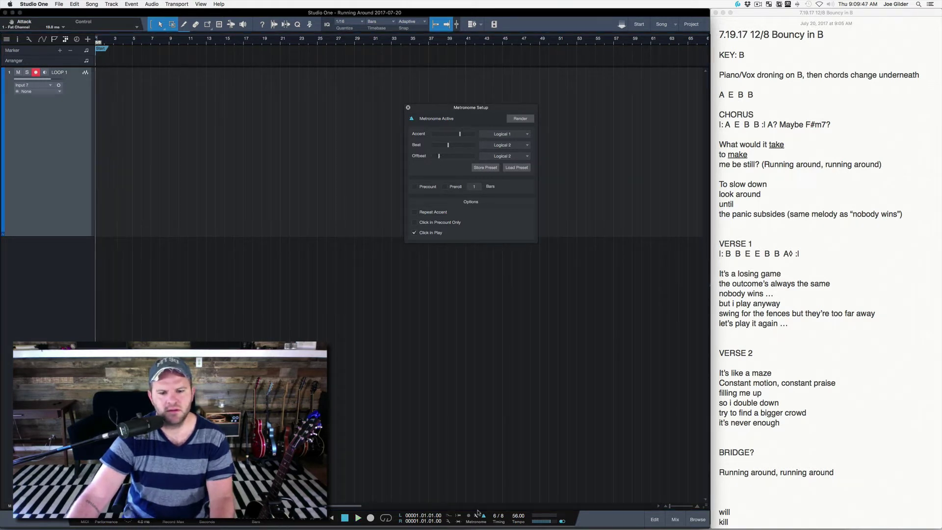
Return the tempo to 118 BPM and lower the metronome's Offbeat level to its minimum.
double_click(516, 517)
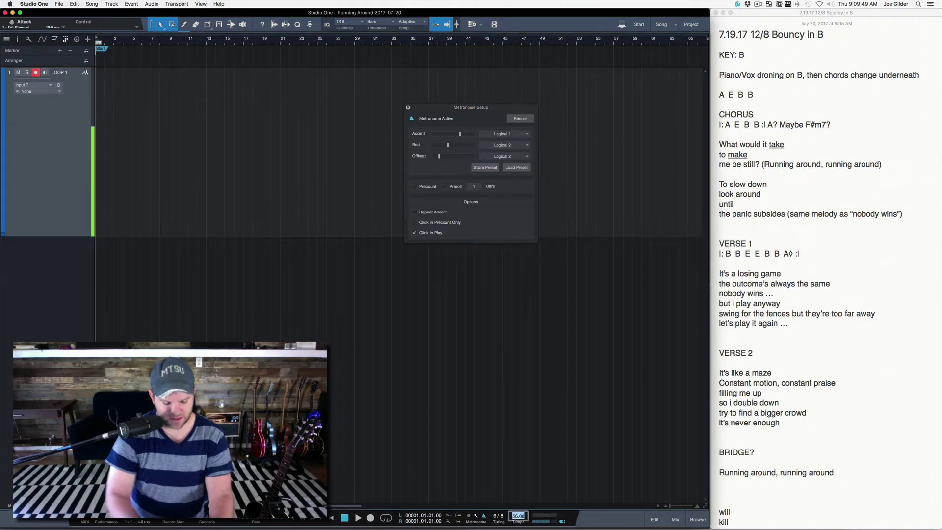
type("118")
key("Return")
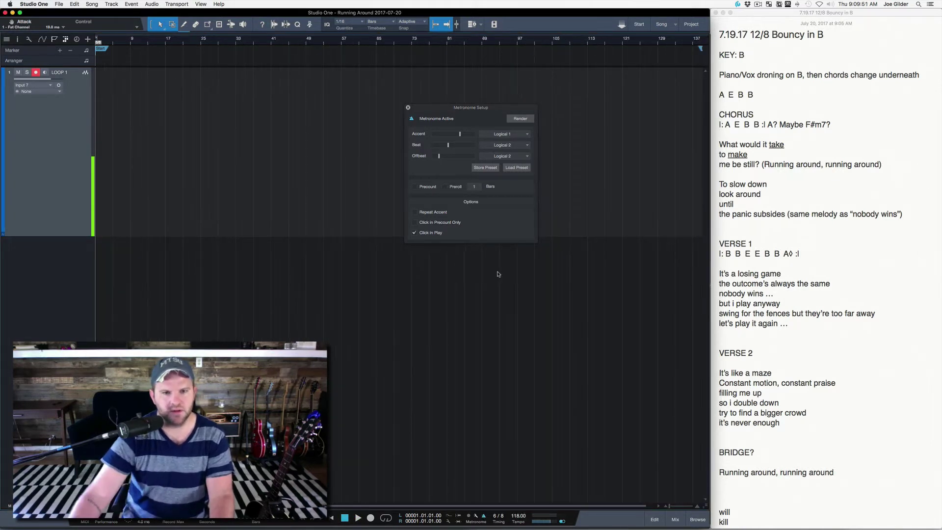
left_click_drag(438, 156, 432, 156)
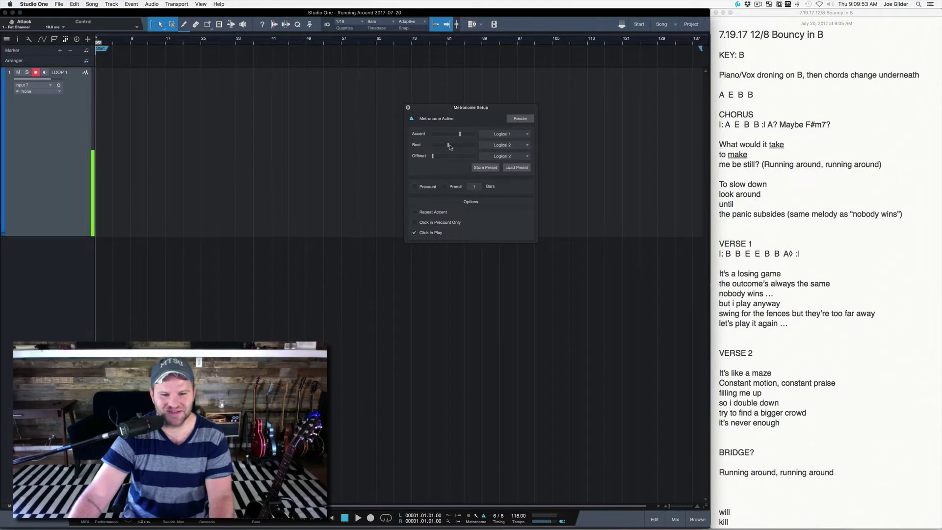
Turn on Repeat Accent and raise the metronome's Beat level slightly while listening to the click.
key("space")
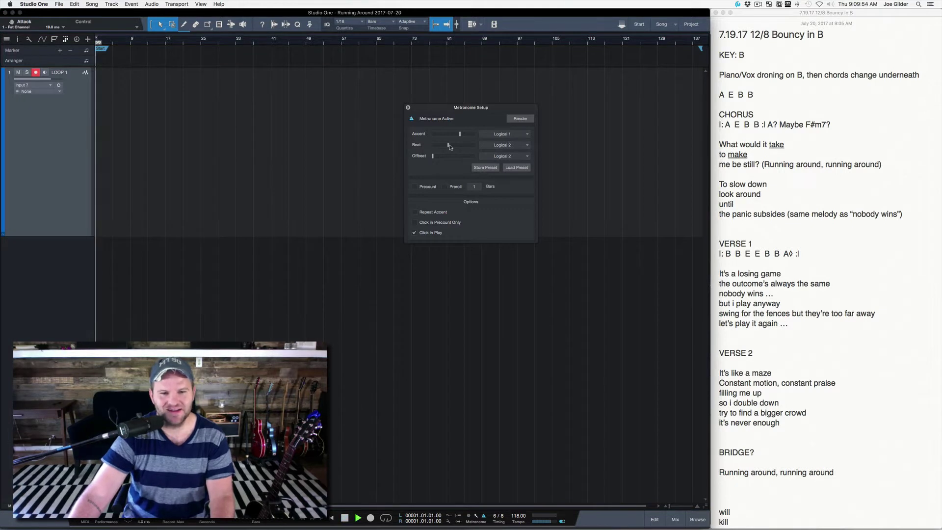
left_click(425, 213)
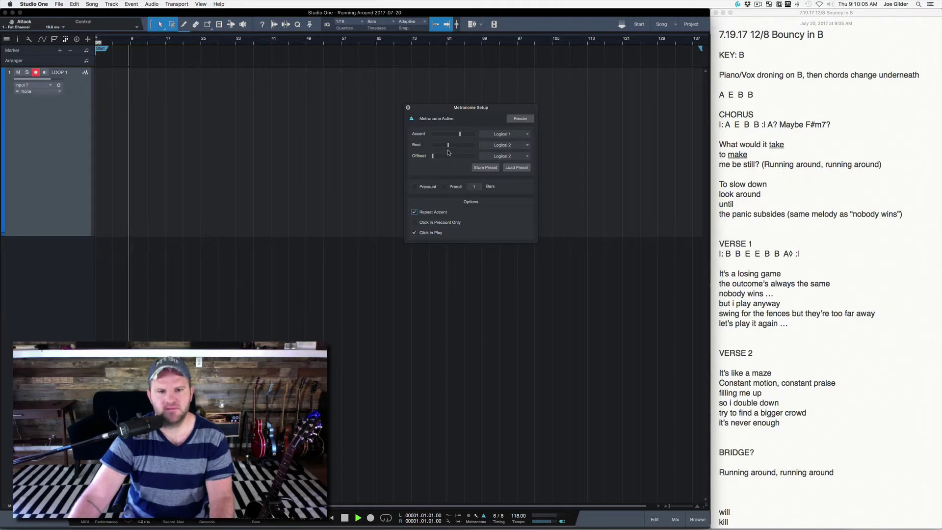
left_click_drag(448, 145, 451, 146)
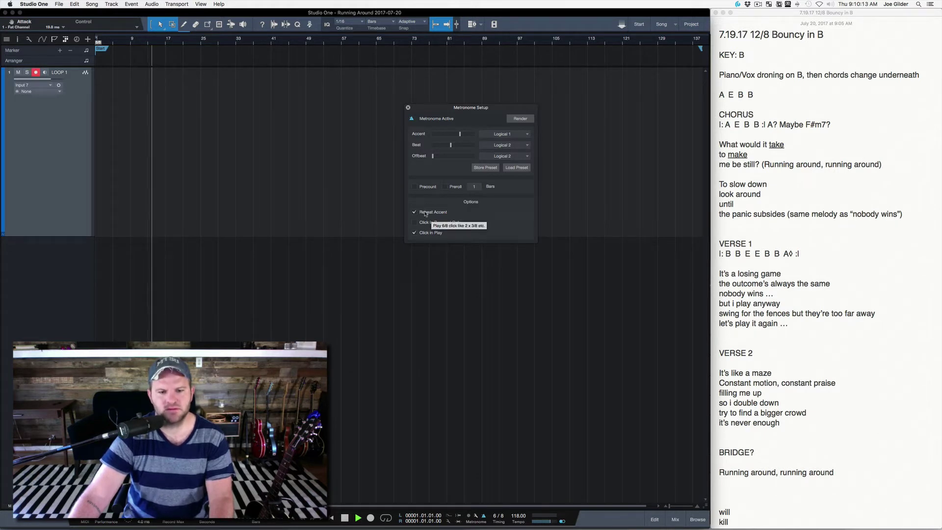
key("space")
Set the song's time signature to 12/8 and audition the metronome click.
left_click(494, 516)
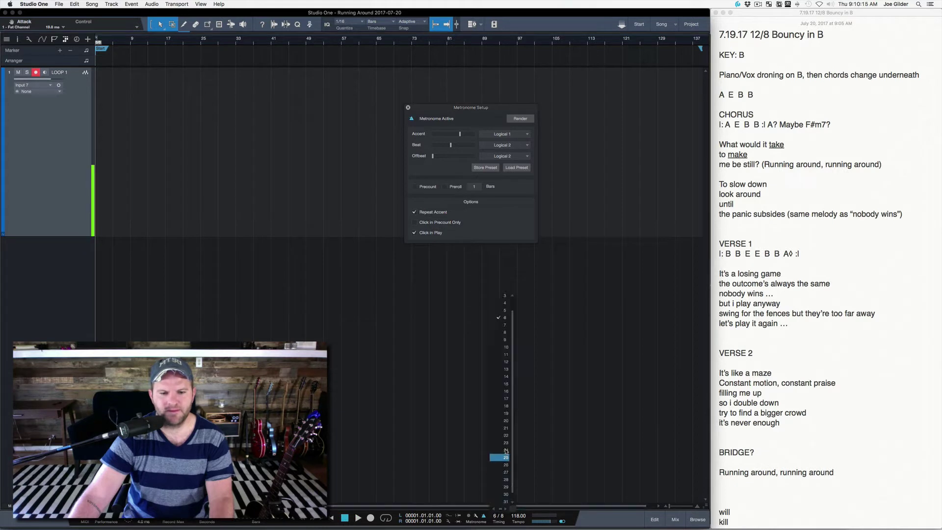
left_click(506, 363)
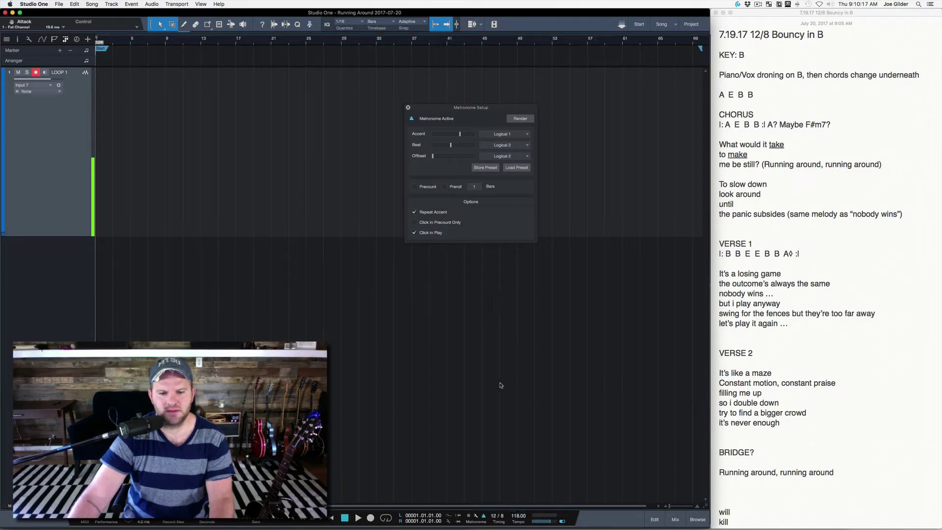
key("space")
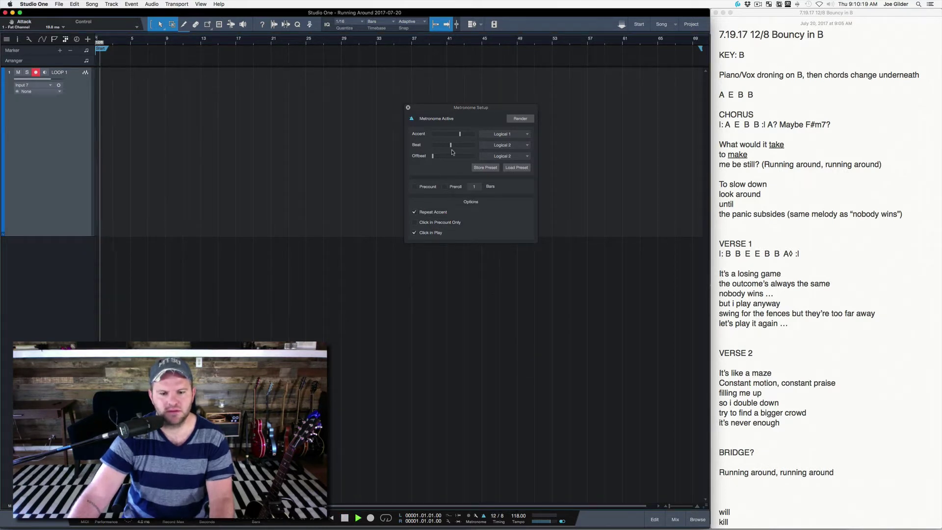
key("space")
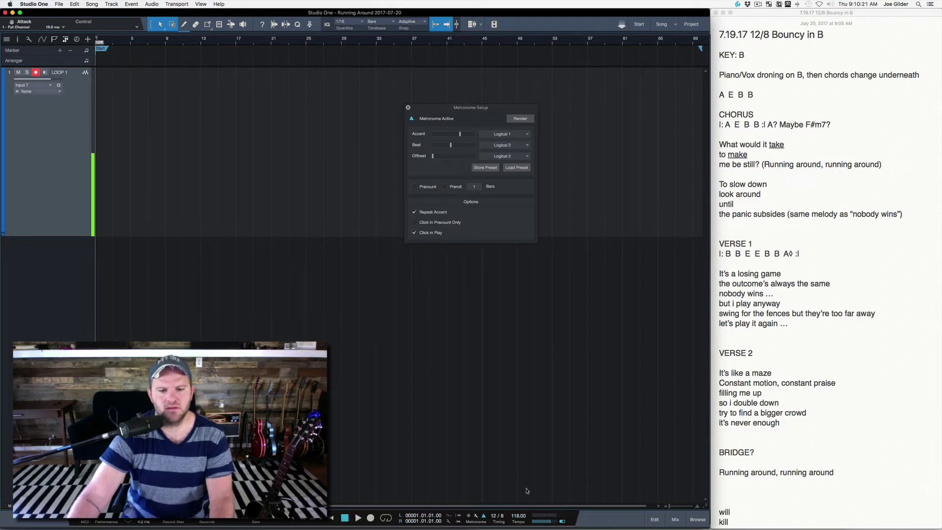
Tap in an approximate tempo, set it to 123 BPM and audition the metronome click.
left_click(515, 523)
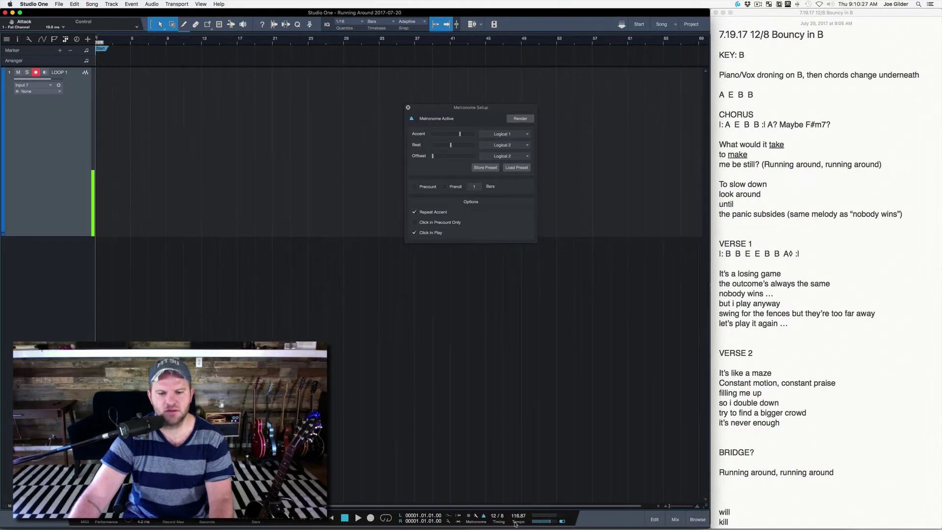
left_click(515, 524)
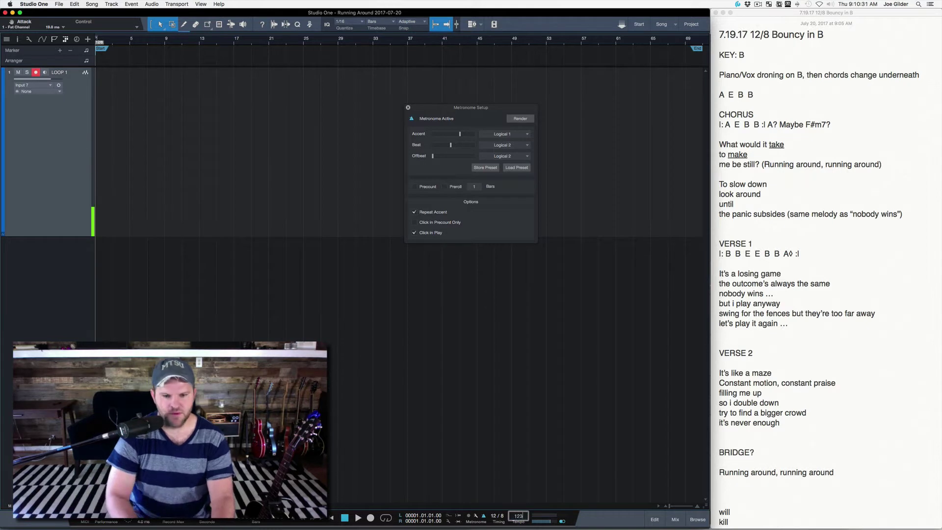
key("Return")
key("space")
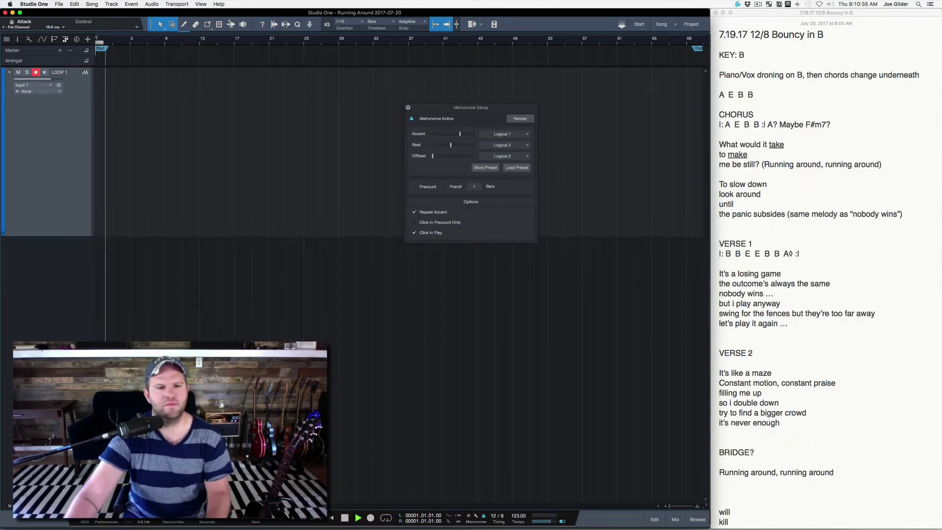
key("space")
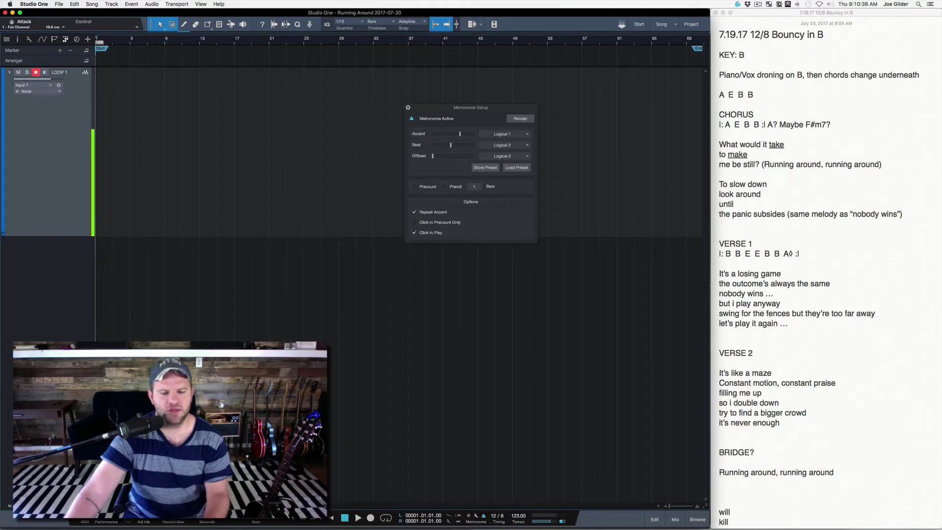
Change the time signature to 6/8 and turn off Repeat Accent, auditioning the metronome click.
left_click(493, 517)
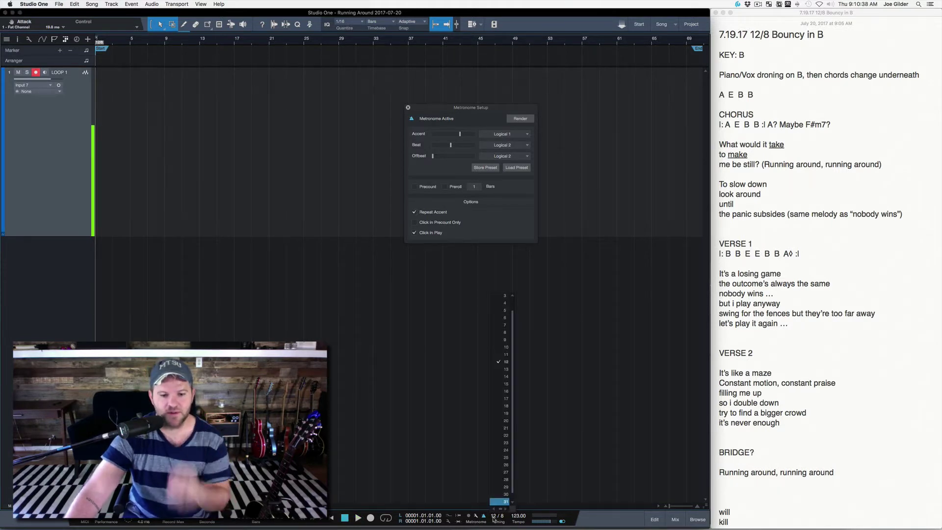
left_click(505, 318)
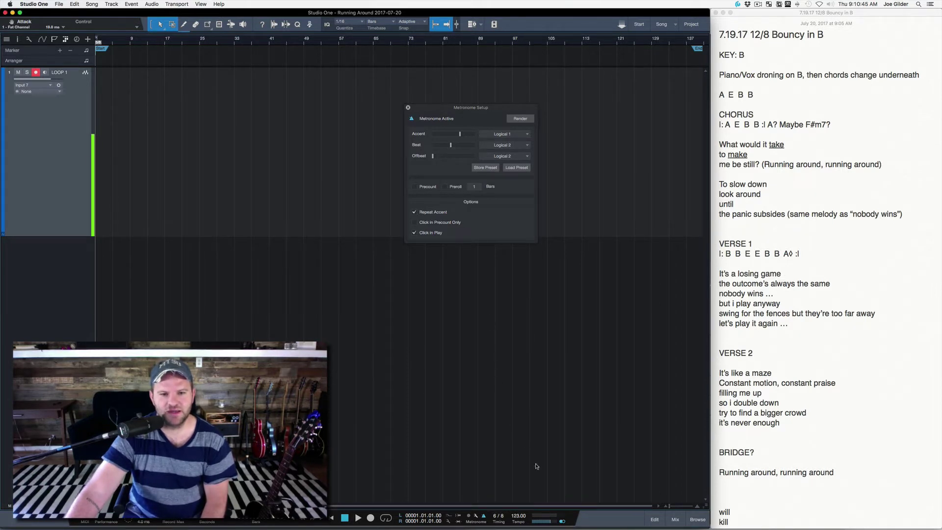
left_click(428, 213)
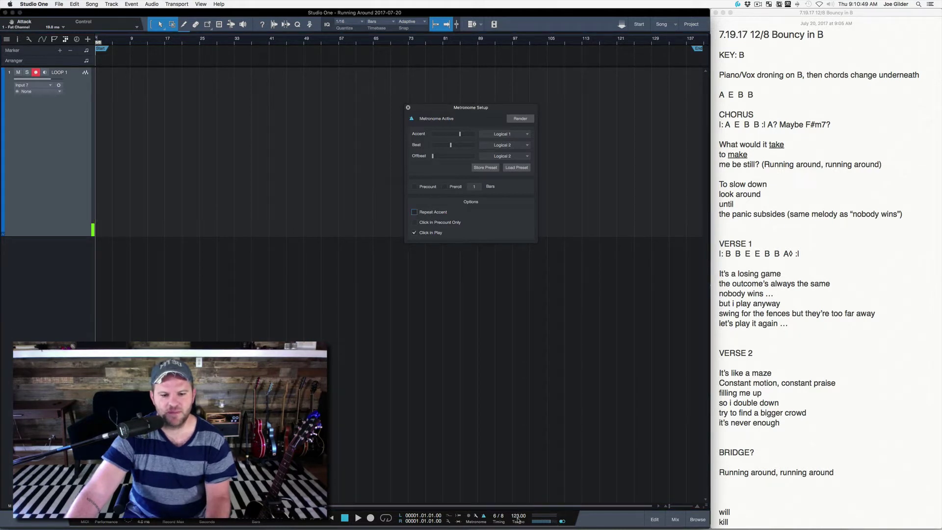
key("space")
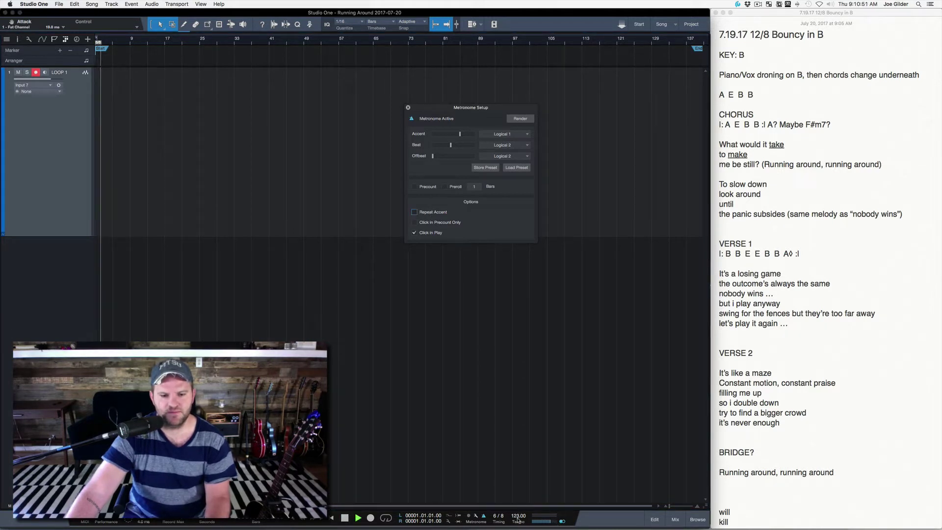
key("space")
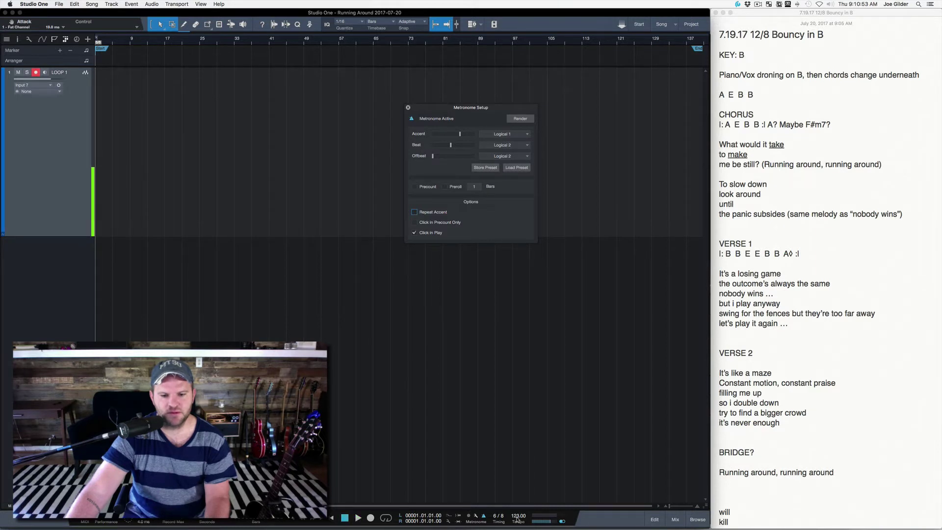
Try a tempo of 246 BPM and audition the 6/8 click.
left_click(517, 517)
type("24")
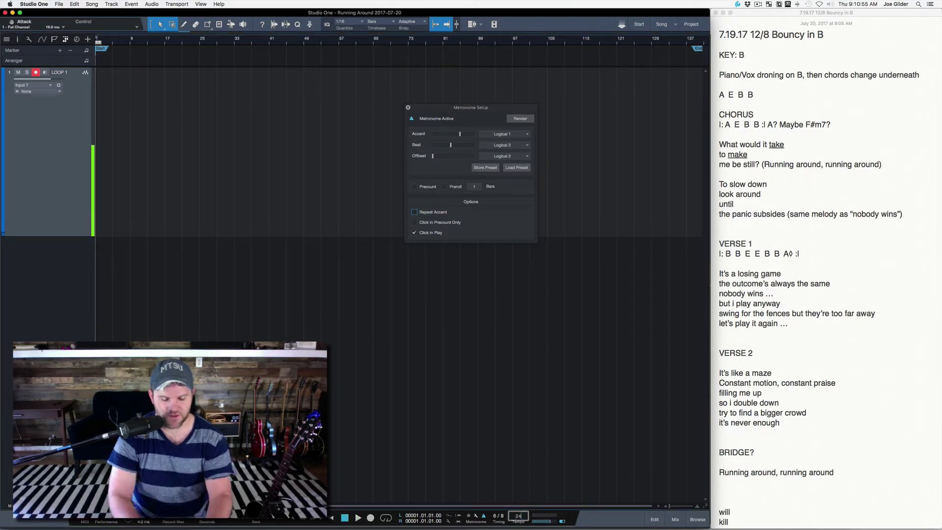
key("space")
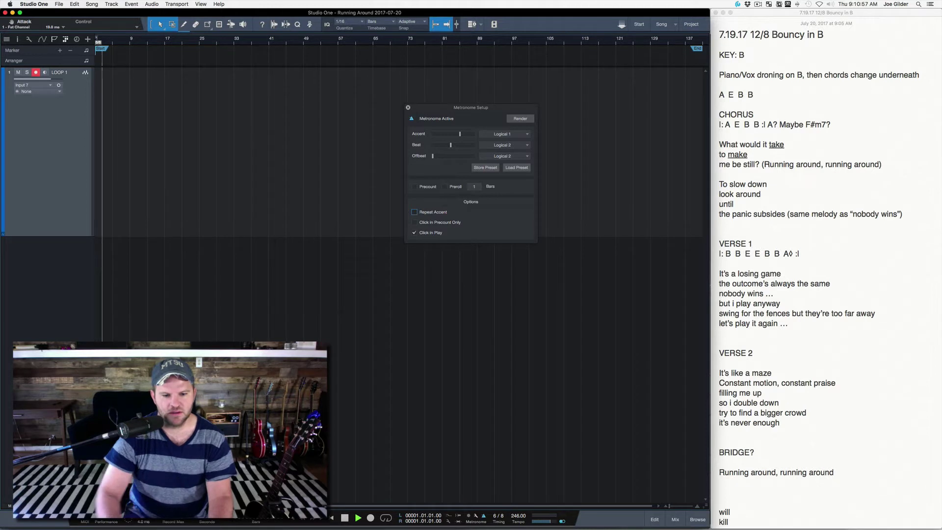
key("space")
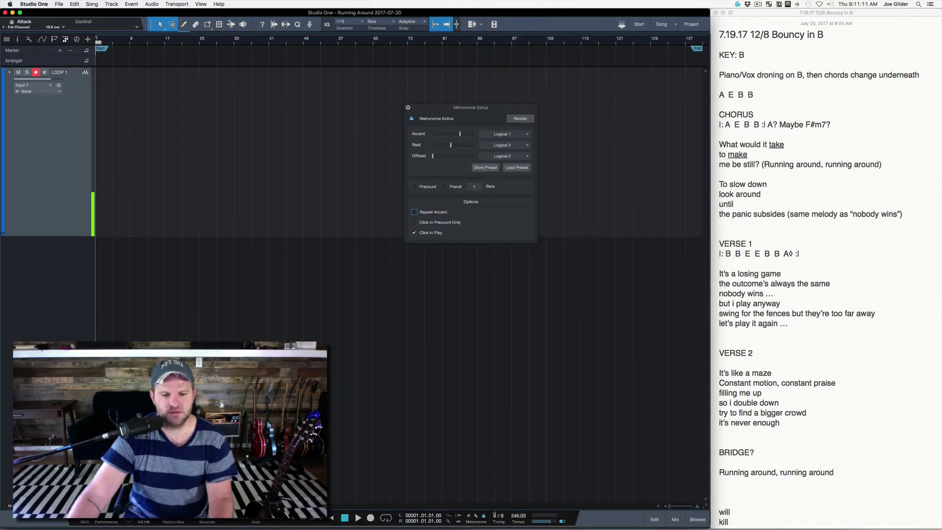
Try a 4/4 time signature and audition the click at the doubled tempo.
left_click(494, 515)
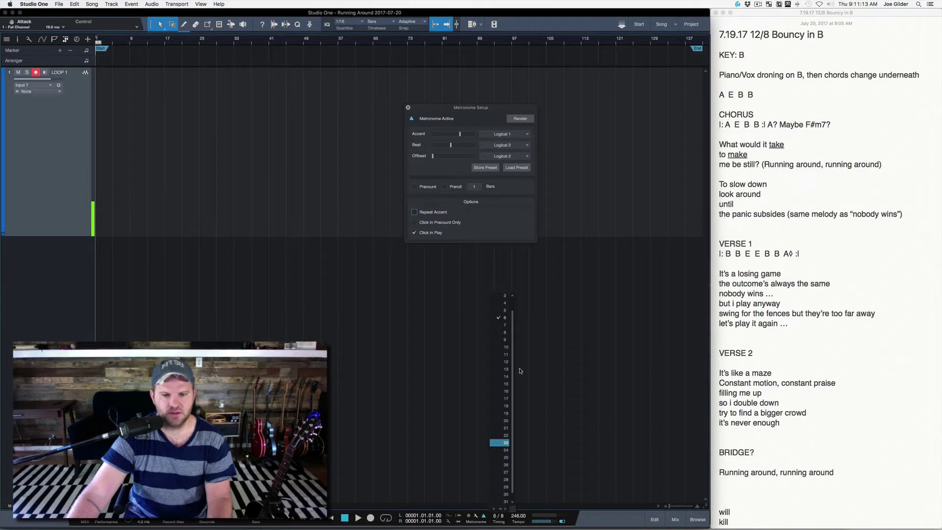
left_click(504, 304)
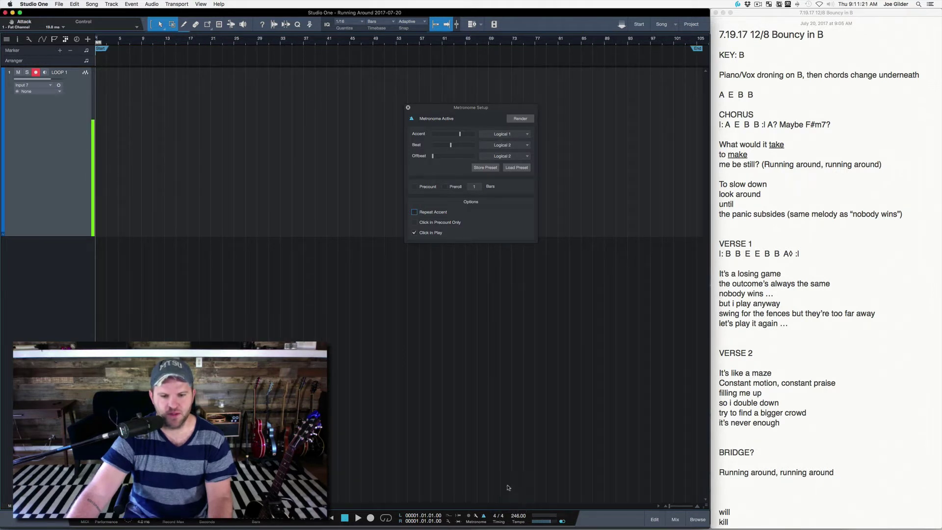
key("space")
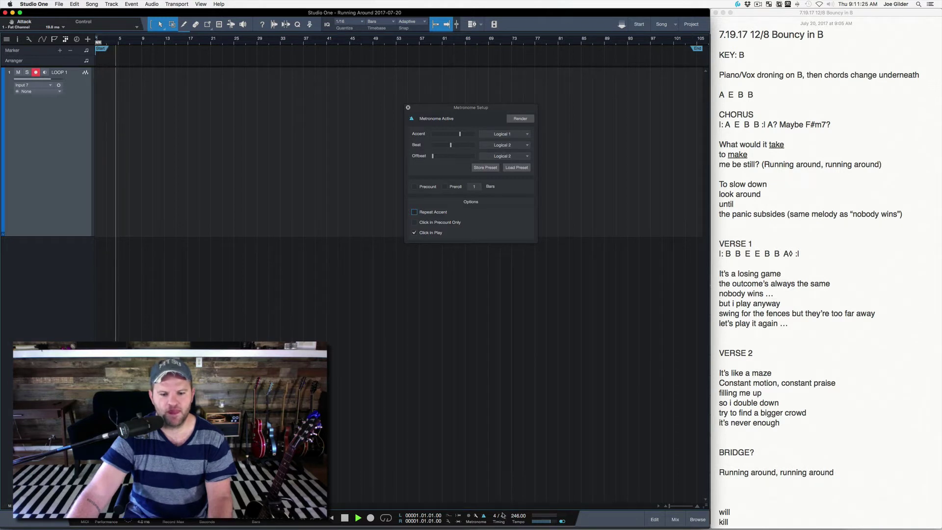
key("space")
Set the song's tempo to 120 BPM and listen to the 4/4 click.
double_click(518, 516)
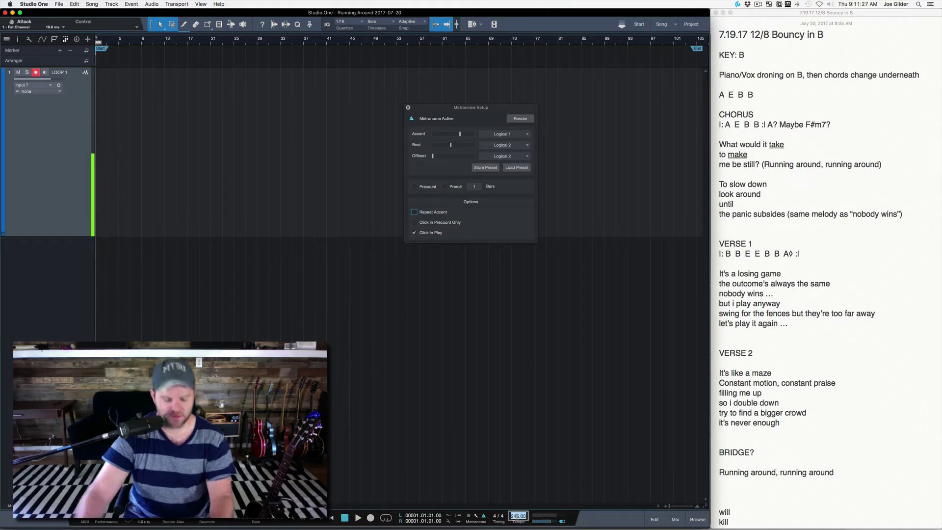
type("120")
key("Return")
key("space")
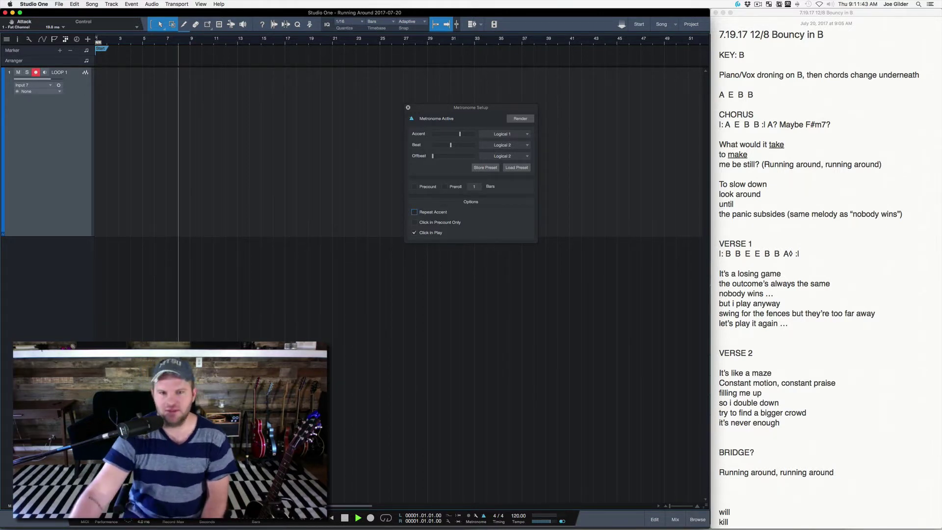
key("space")
Try a slightly raised metronome Offbeat level while auditioning the click, and bring it back to its minimum.
left_click_drag(438, 158, 443, 159)
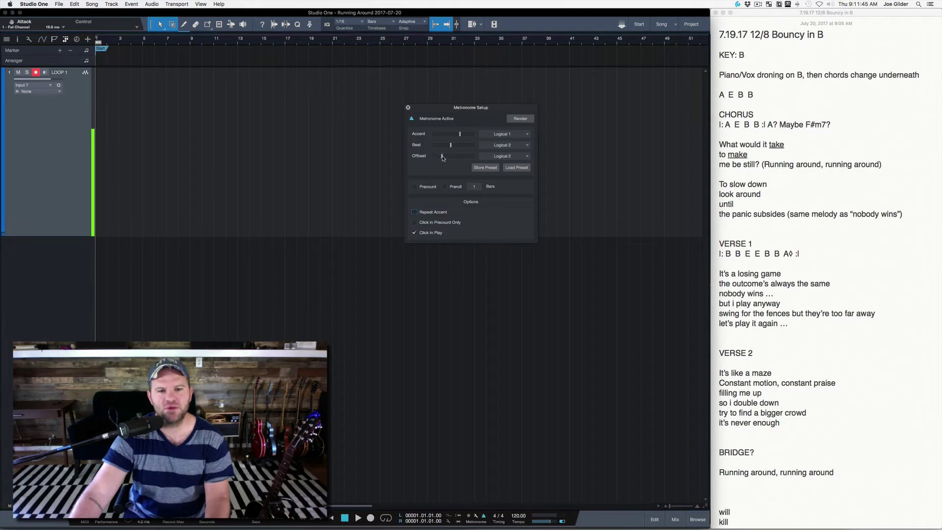
key("space")
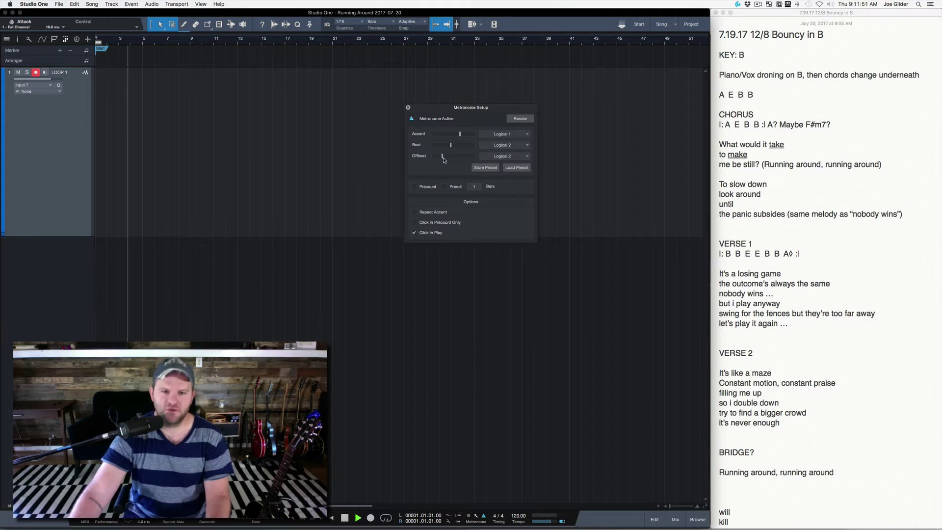
left_click_drag(443, 159, 406, 159)
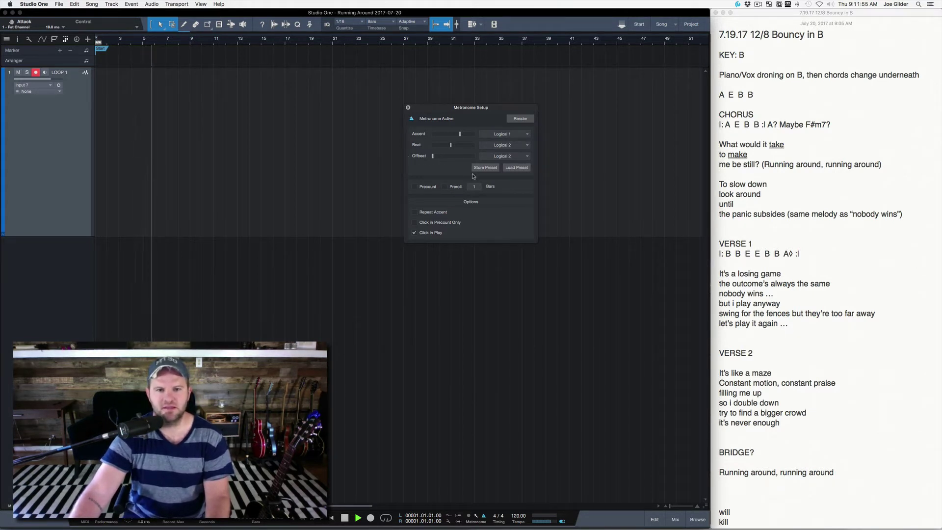
key("space")
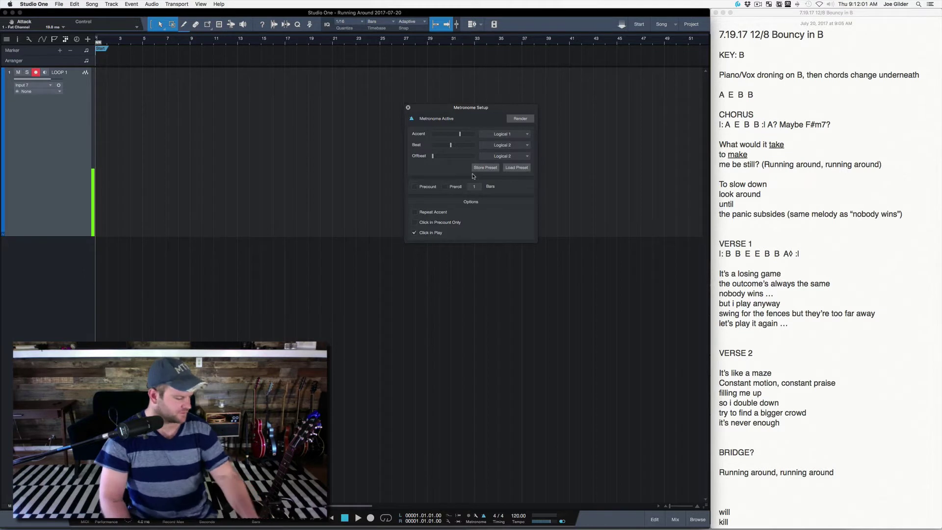
Audition the metronome click once more and close the Metronome Setup window.
key("space")
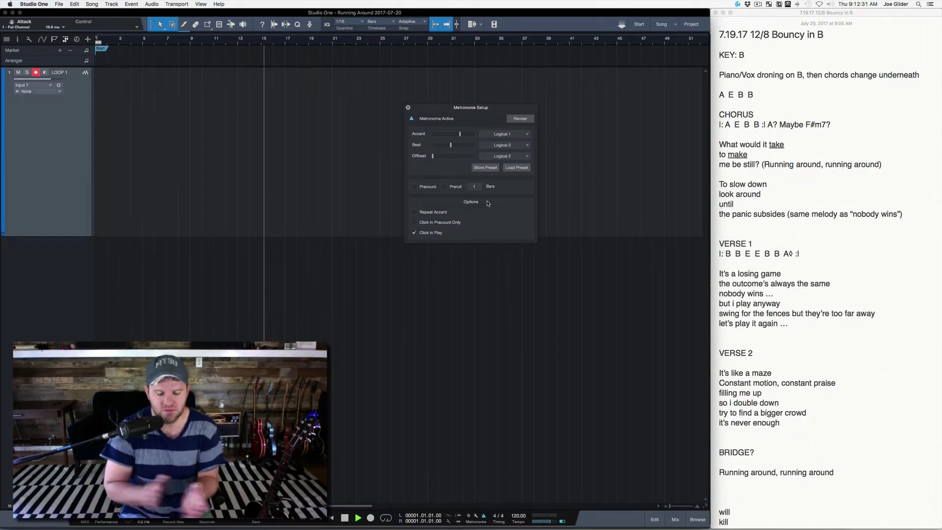
key("space")
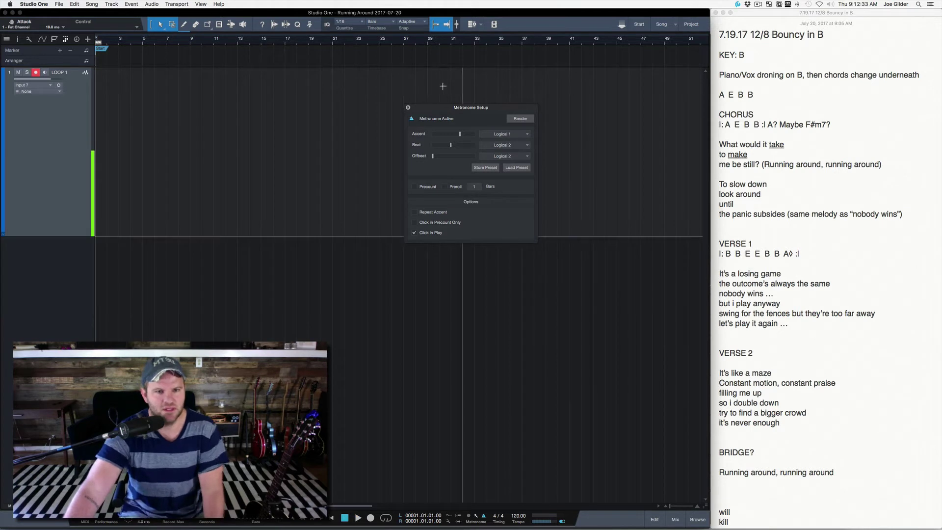
left_click(408, 107)
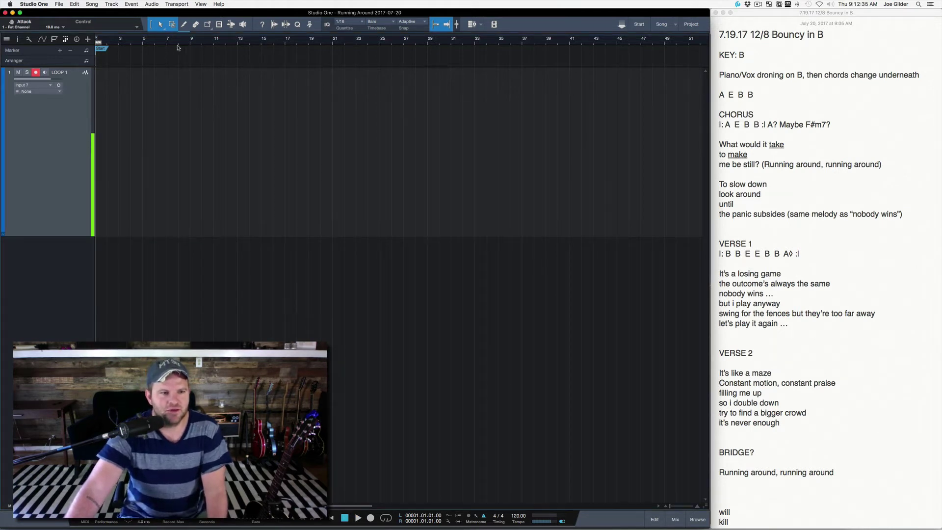
Try a tempo of 122 BPM and play the song from the start to hear the click.
key("w")
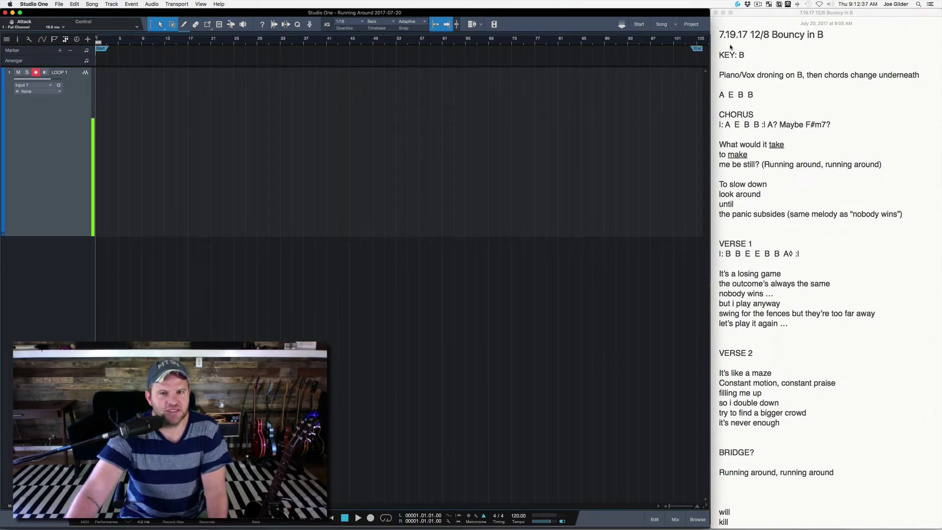
left_click_drag(103, 39, 110, 52)
scroll(234, 102, "left", 3)
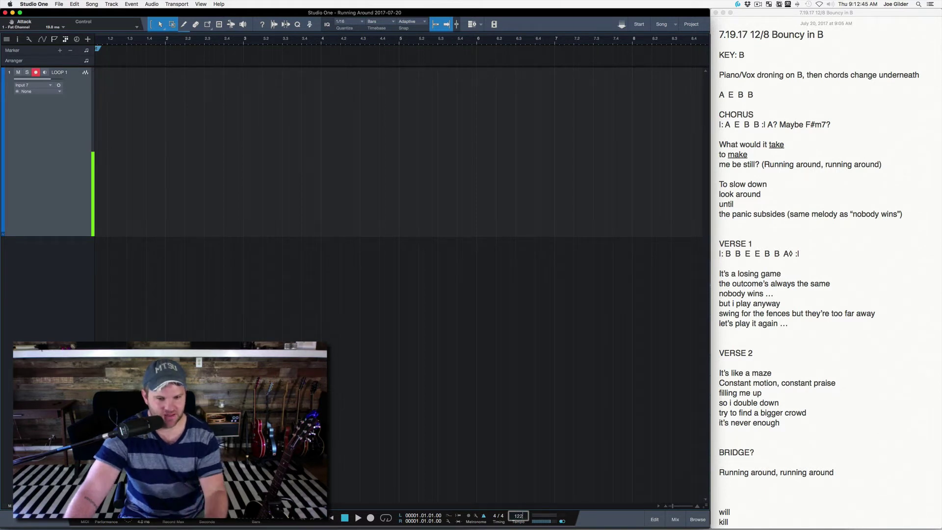
key("Return")
key("space")
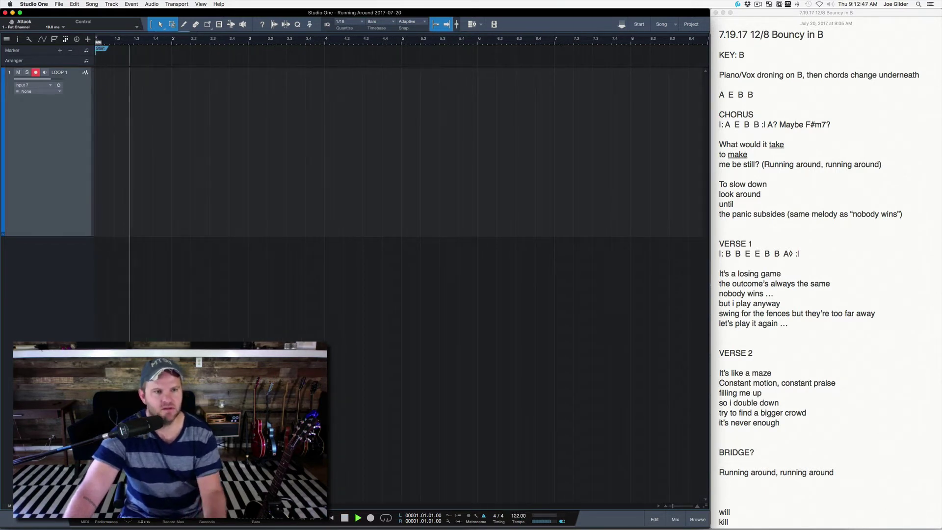
Set the song's tempo to 119 BPM and audition the click.
key("space")
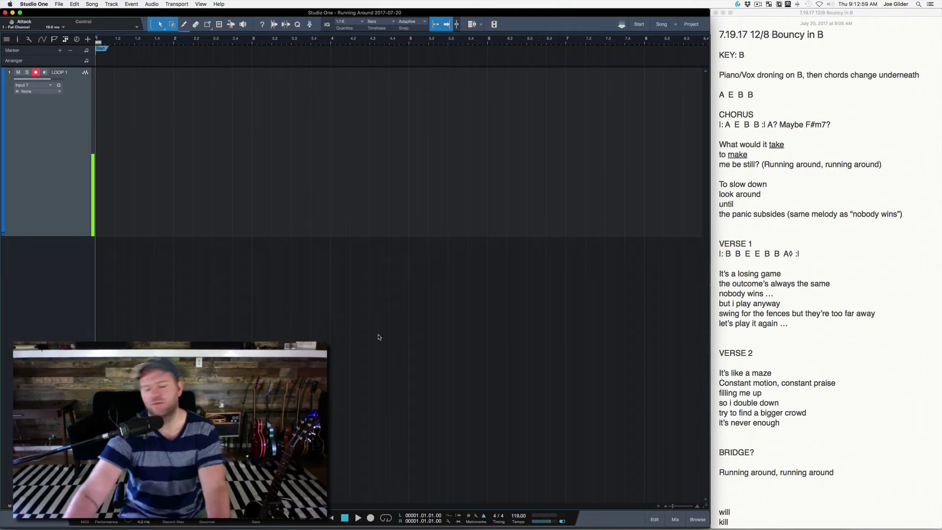
key("space")
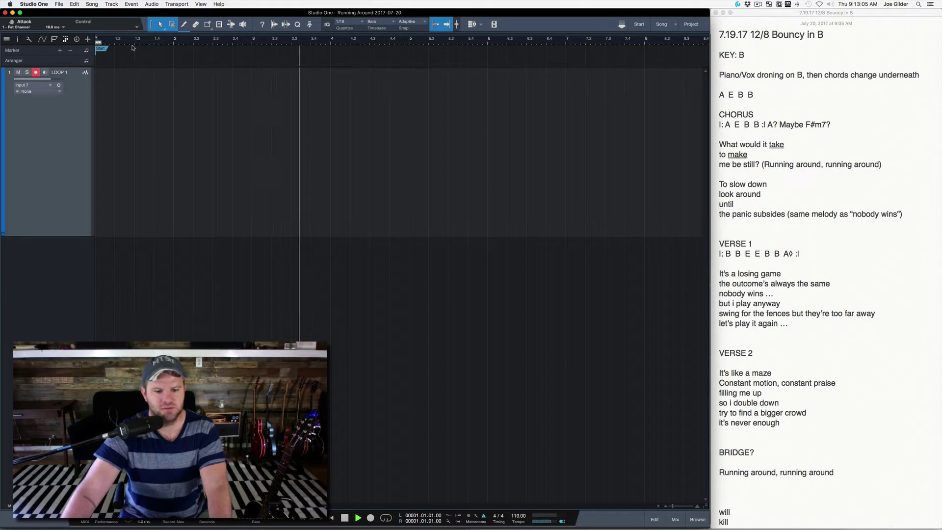
key("space")
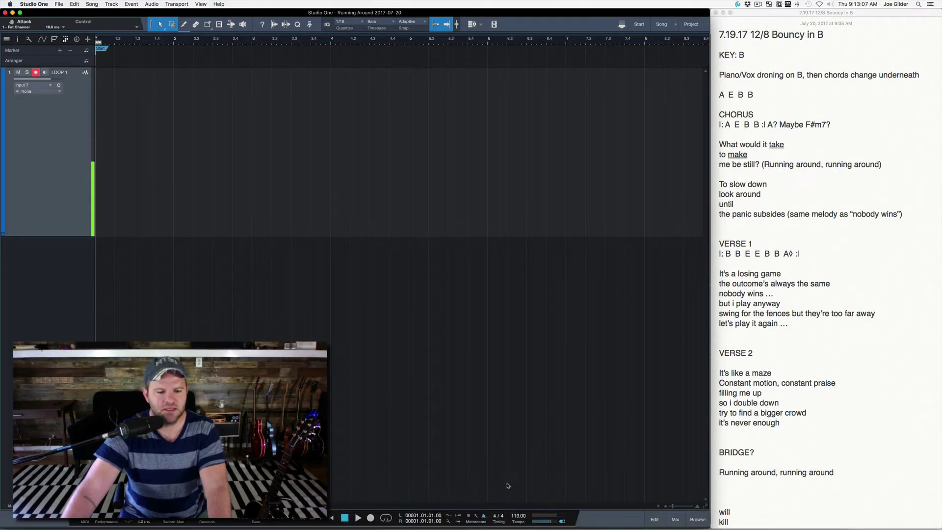
Set the time signature to 12/8, auditioning the click after changing the beat count to 12.
left_click(495, 519)
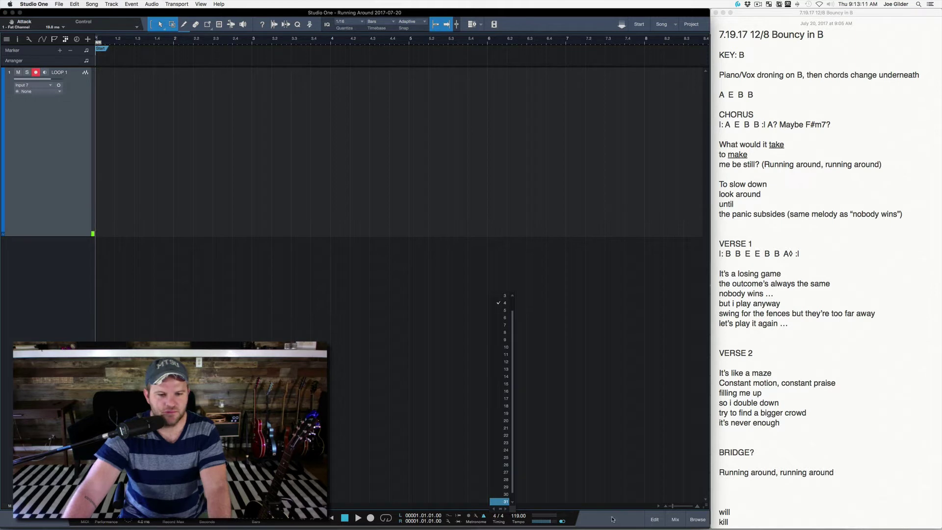
left_click(502, 363)
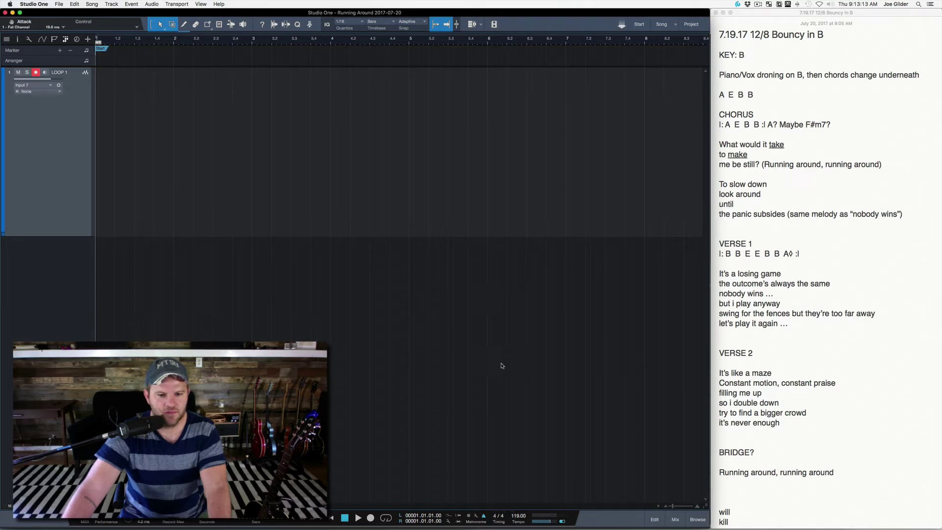
key("space")
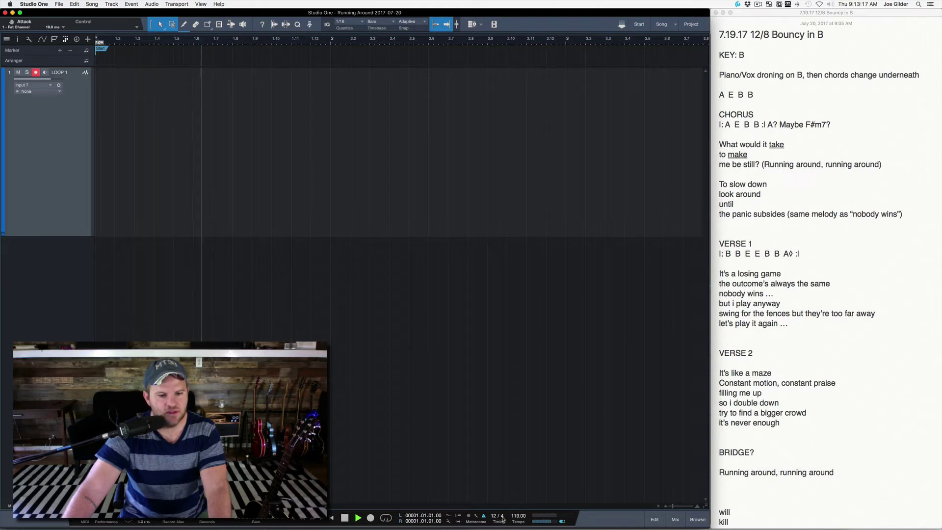
key("space")
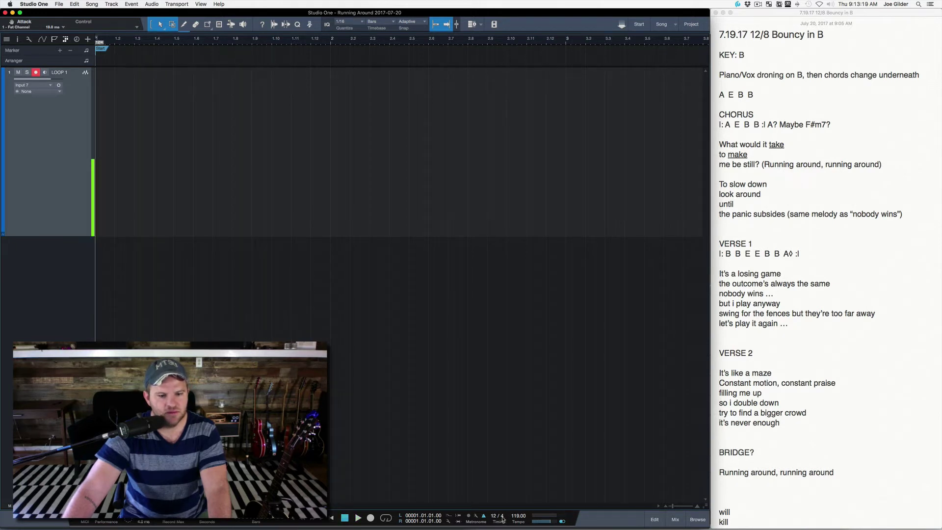
left_click(502, 517)
left_click(511, 494)
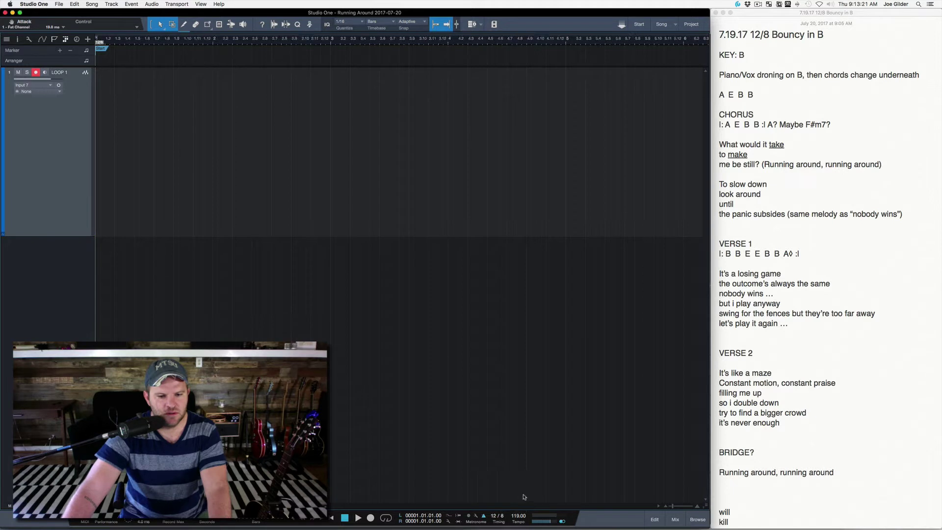
Audition the click briefly, and set the song's time signature to 4/4.
key("space")
key("space")
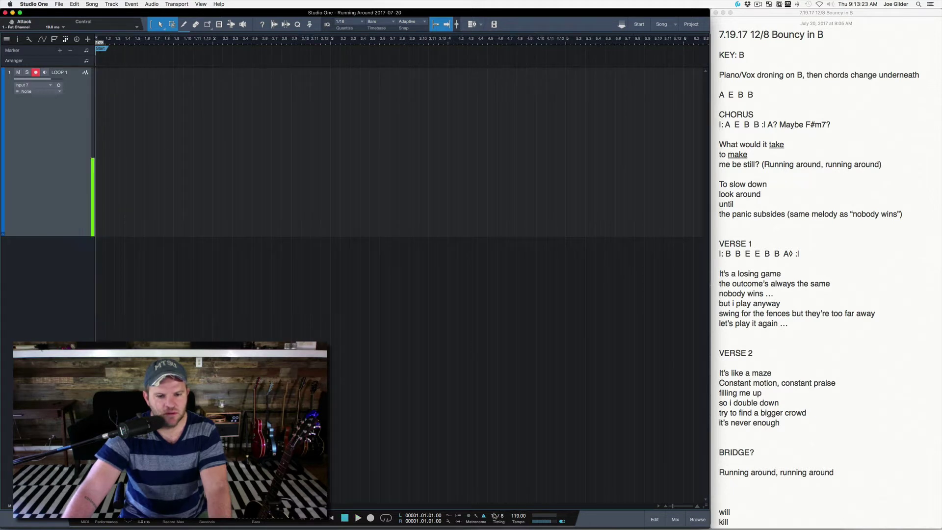
left_click(494, 515)
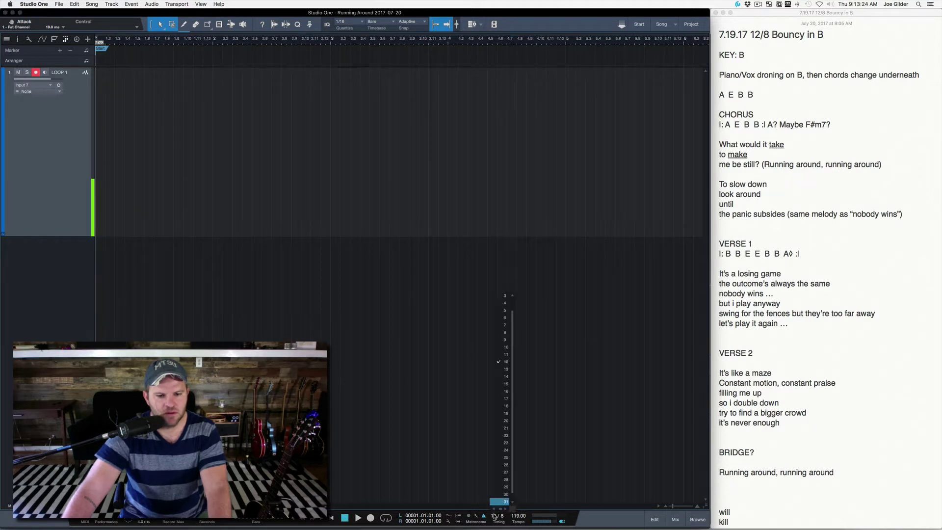
left_click(505, 303)
left_click(502, 514)
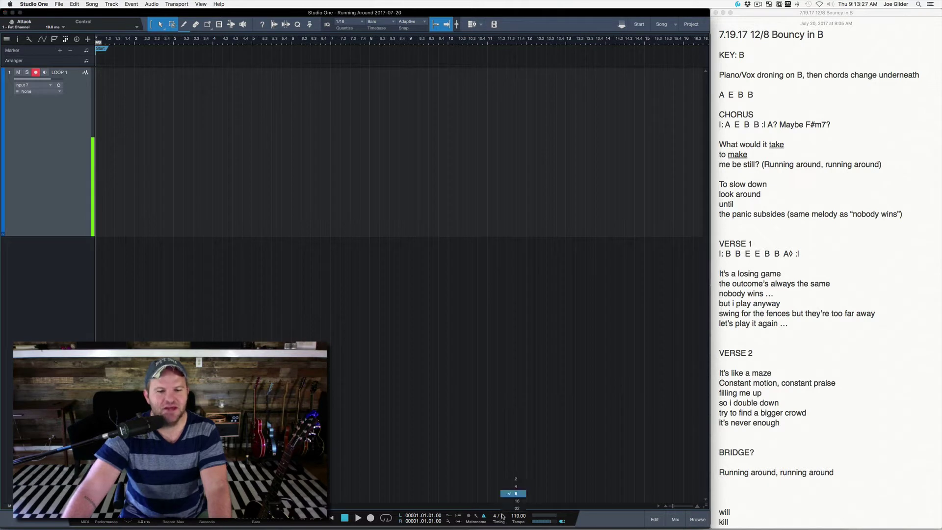
left_click(512, 488)
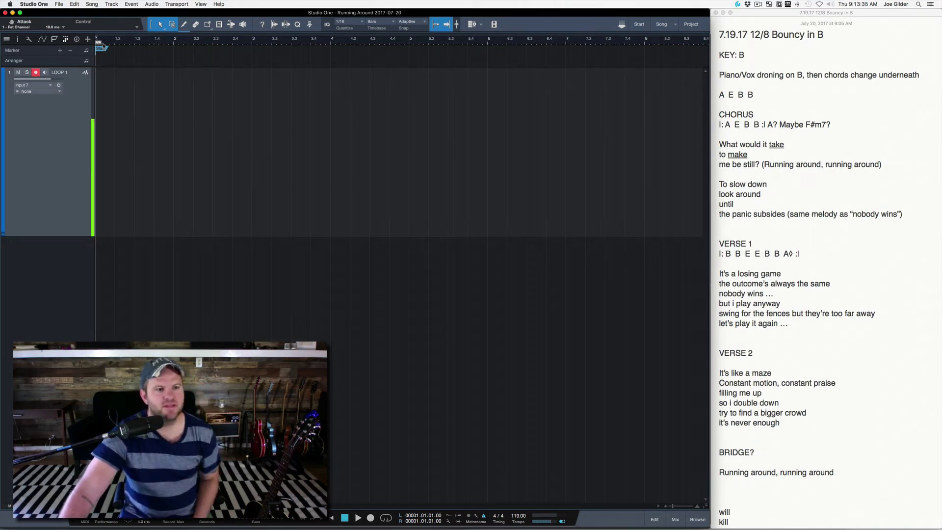
Record a take of steady percussive hits on the LOOP 1 track from bar 1, and stop after the bar 7 hit.
left_click_drag(103, 40, 106, 63)
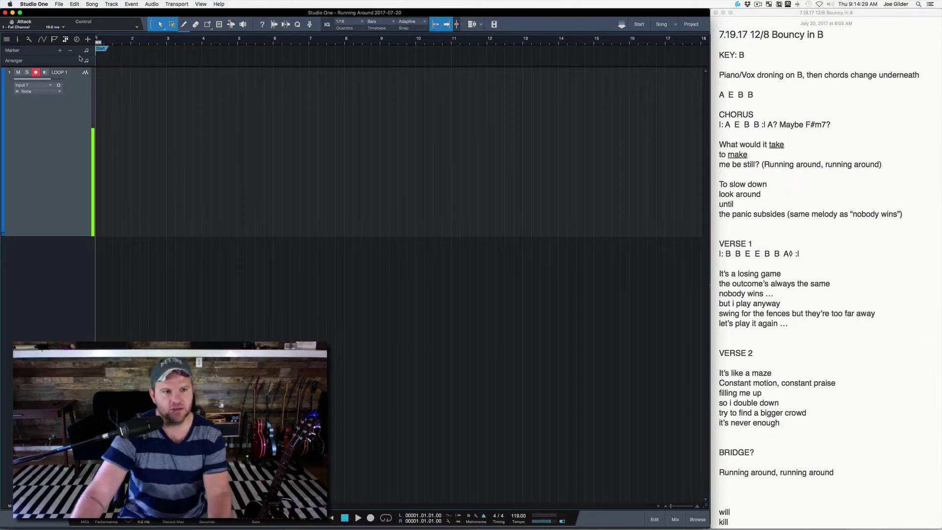
key("KP_Multiply")
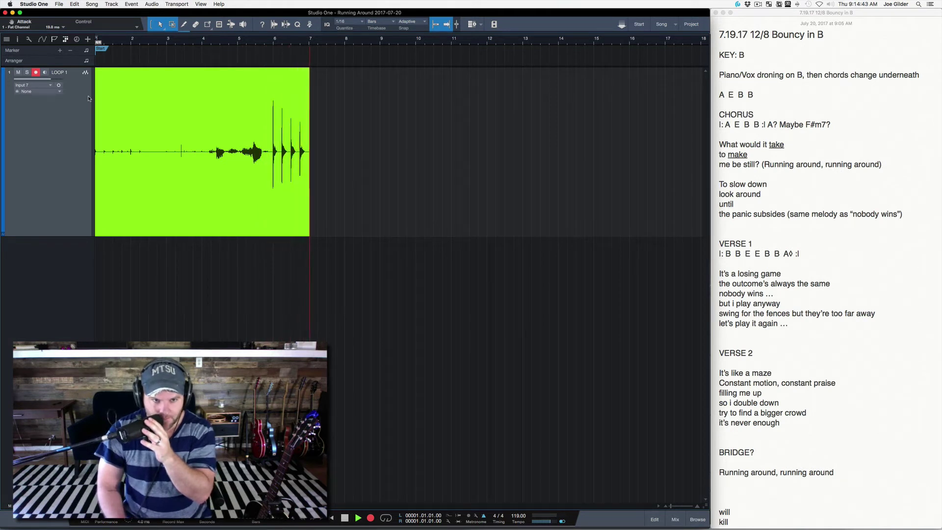
key("space")
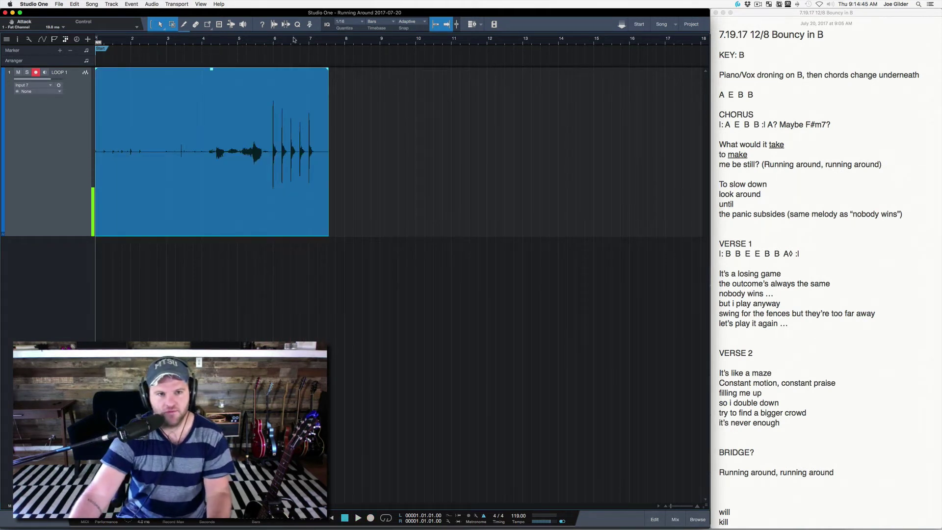
Split the LOOP 1 recording at bar 6, at the first percussive hit, and delete the part before it.
left_click_drag(276, 39, 273, 69)
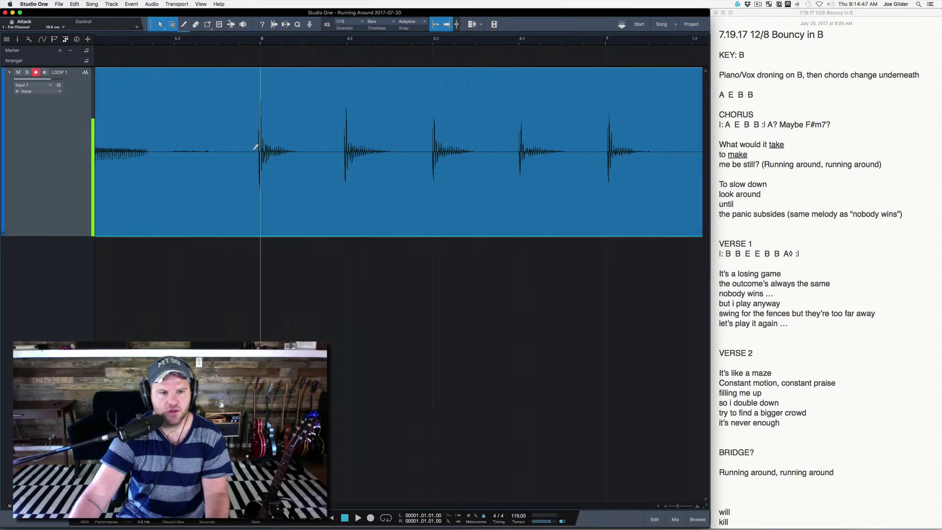
left_click(258, 159)
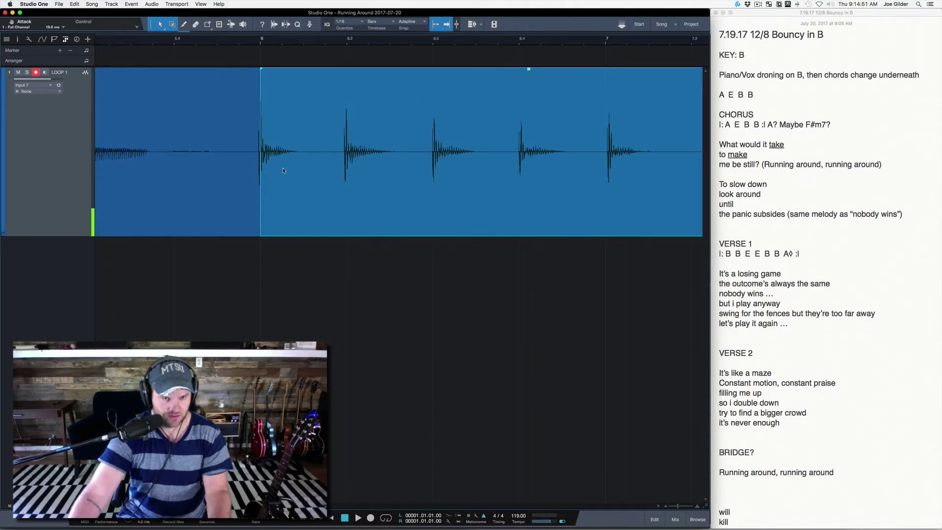
left_click(198, 178)
key("Delete")
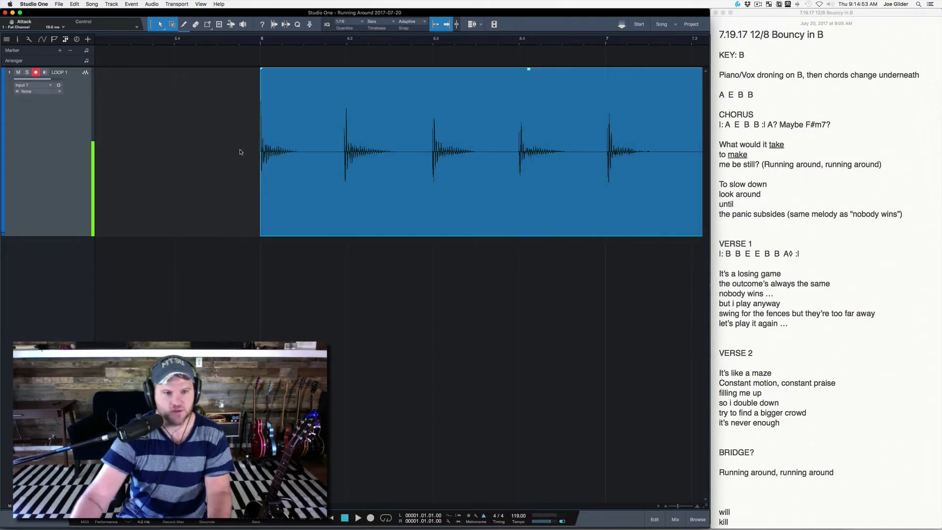
Try to quantize the recorded hits and correct the first hit by extending the clip's start and editing its bend markers.
key("q")
left_click_drag(252, 41, 241, 56)
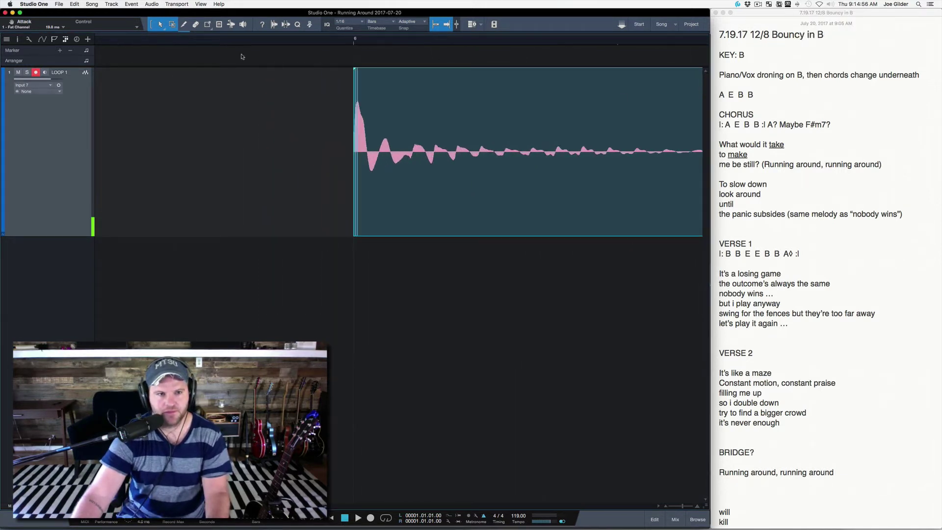
left_click(285, 25)
left_click(285, 25)
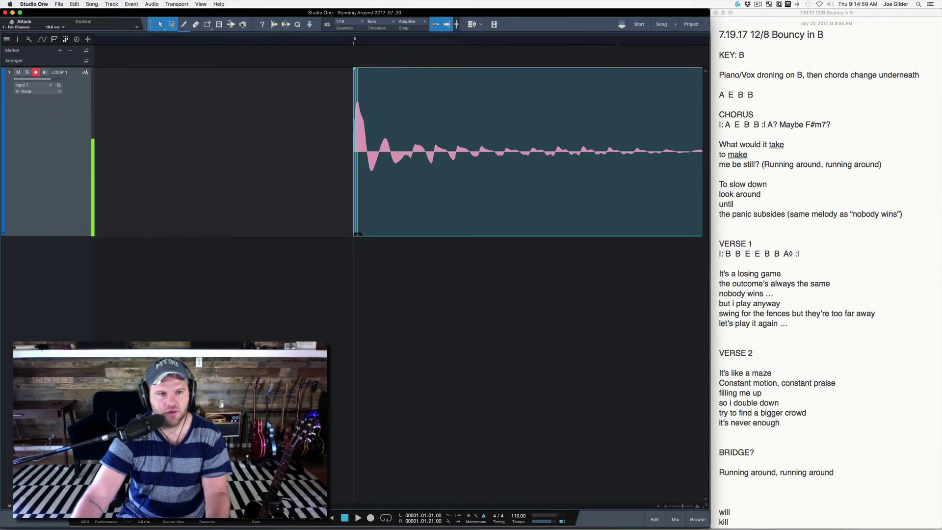
left_click(228, 25)
left_click(357, 211)
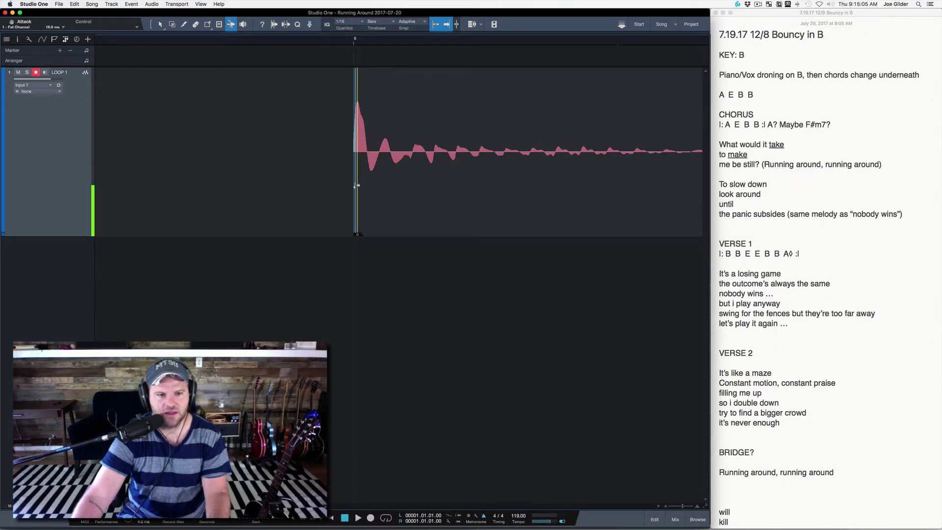
key("1")
left_click_drag(354, 180, 325, 178)
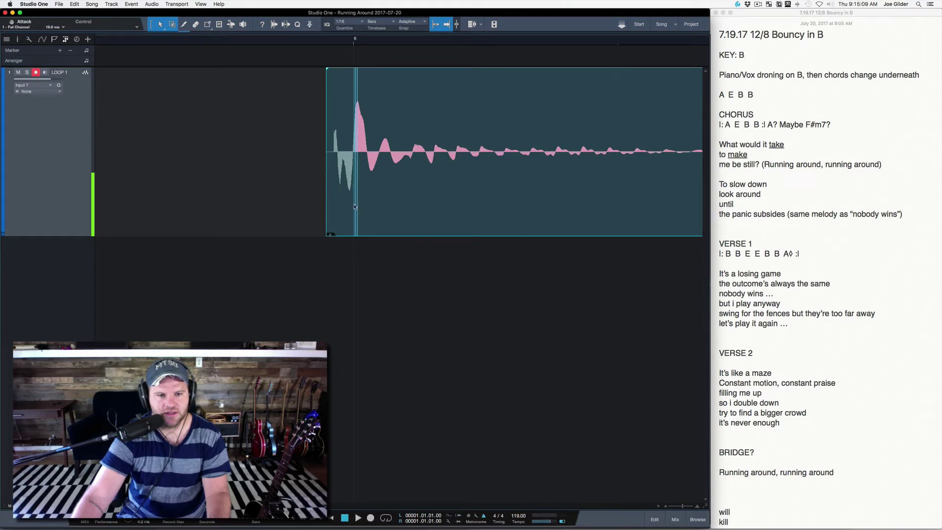
left_click(231, 24)
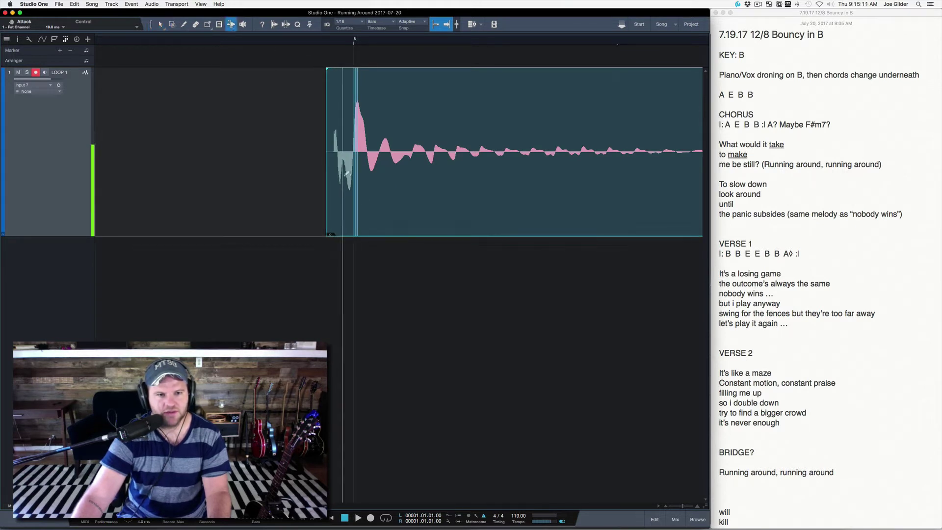
left_click_drag(357, 198, 375, 204)
left_click(355, 200)
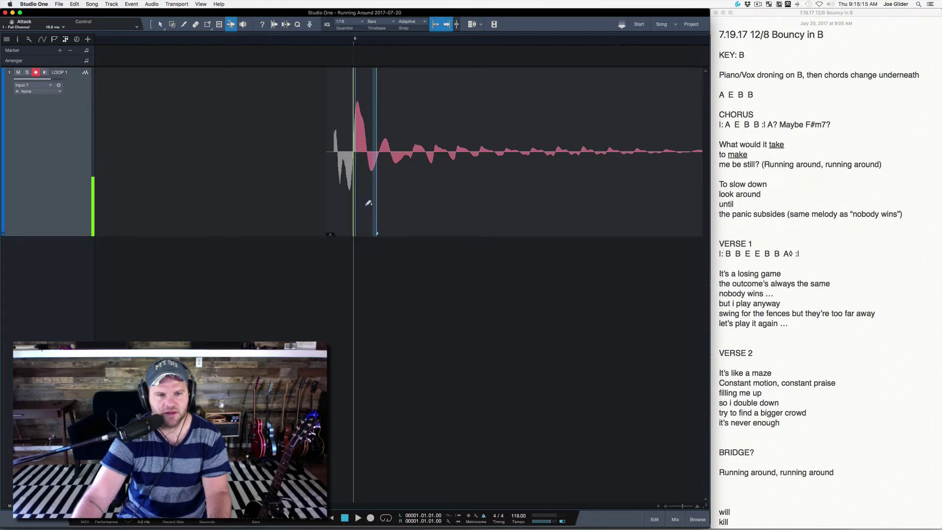
Undo the bend marker edits, the extended clip start and the quantize.
key("super+z")
key("super+z")
key("super+z")
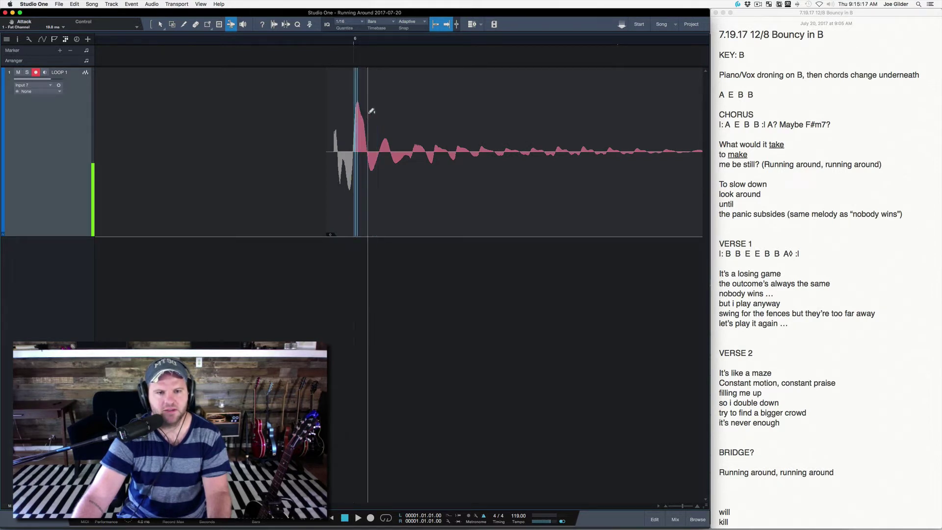
left_click(369, 115)
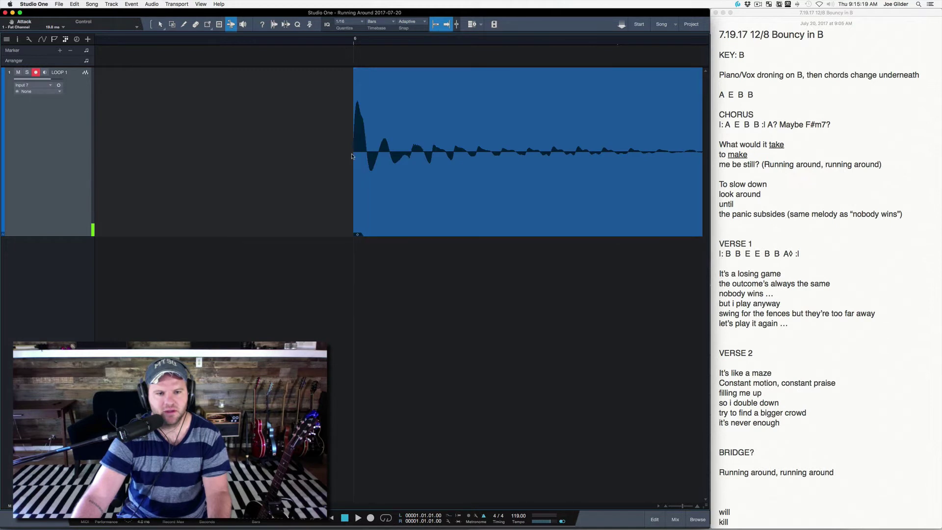
Extend the clip's start, split it at bar 6, slip the audio so the first attack starts there, and delete the leftover piece.
key("1")
left_click_drag(352, 156, 289, 156)
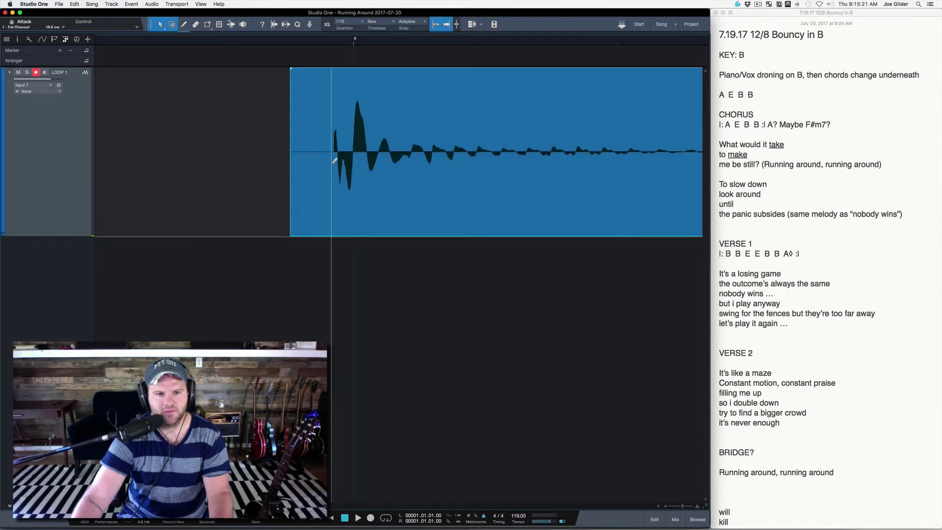
left_click(355, 170, "super")
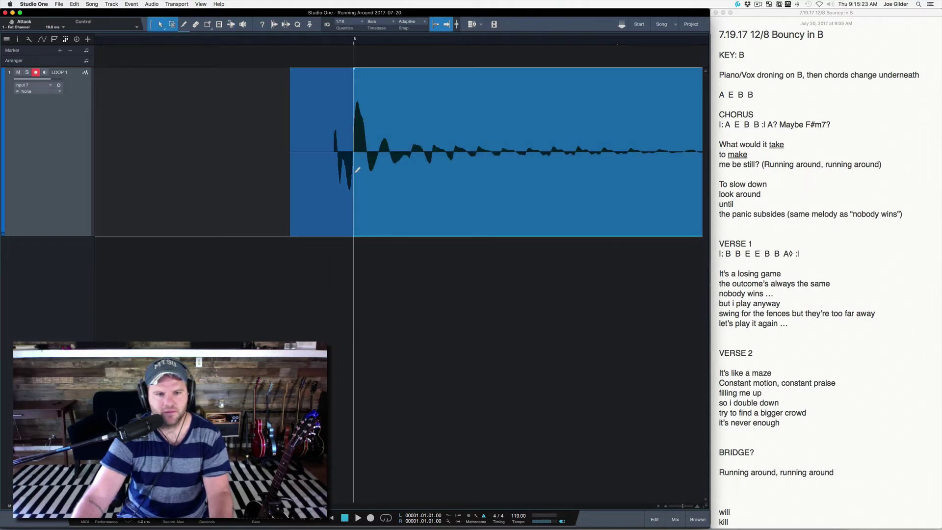
left_click_drag(367, 188, 389, 192)
left_click(340, 196)
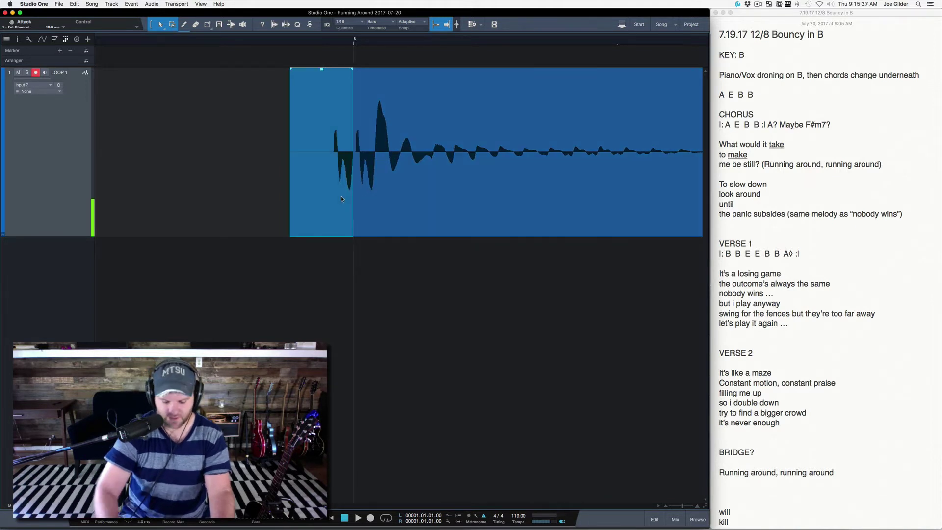
key("Delete")
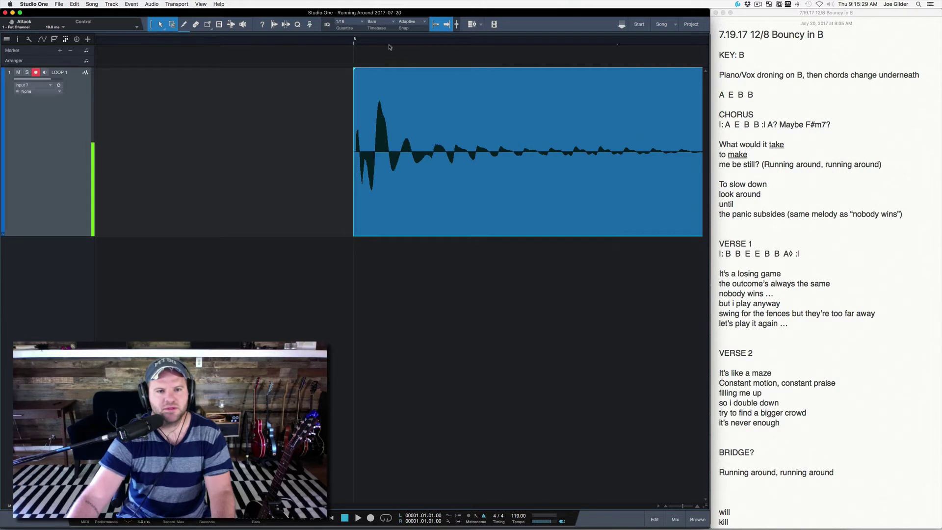
Quantize the hits in the LOOP 1 clip to the 1/16 grid.
left_click_drag(371, 43, 369, 22)
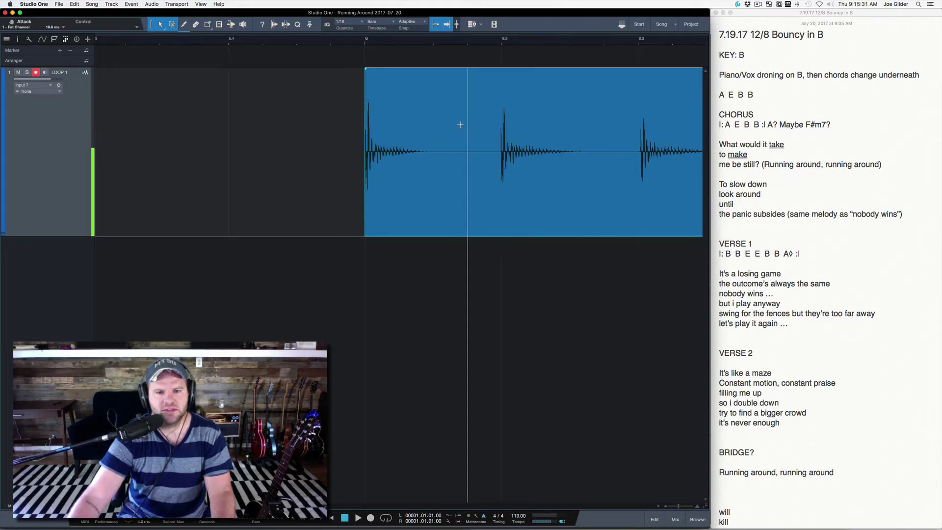
left_click_drag(509, 38, 508, 54)
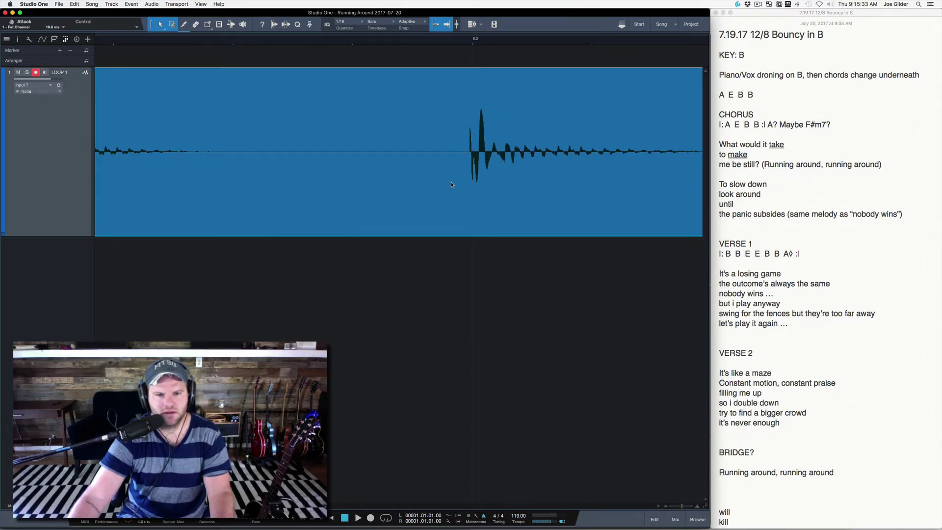
key("super+z")
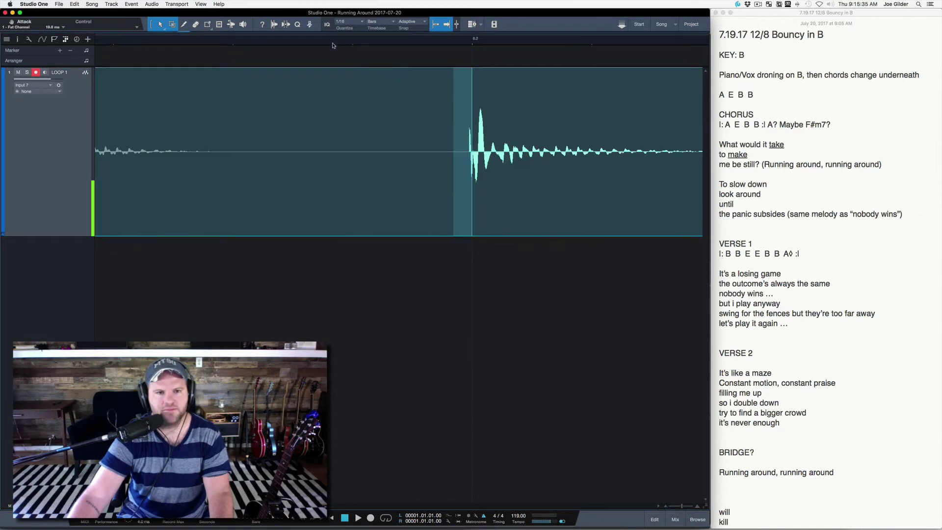
left_click_drag(333, 44, 330, 21)
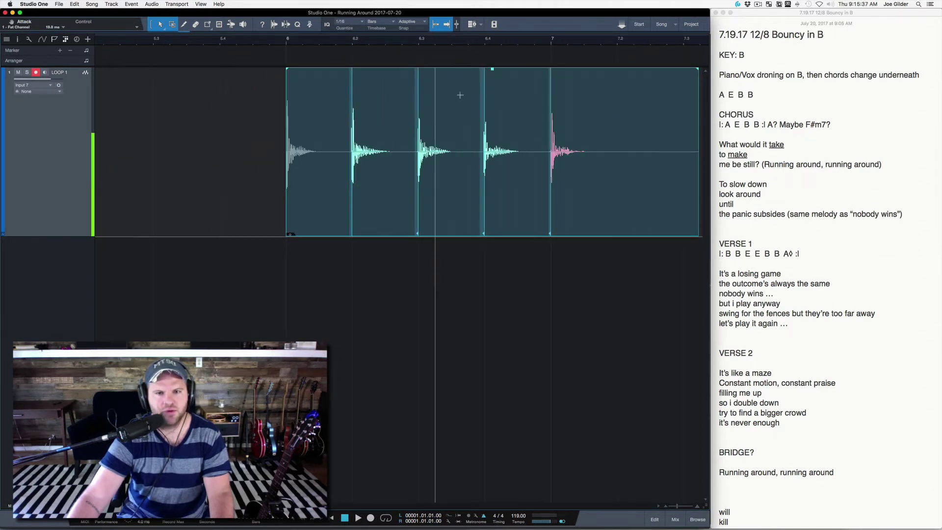
Remove the fifth hit so the clip spans exactly bar 6, and bounce the remaining four hits into one clip.
left_click(562, 178)
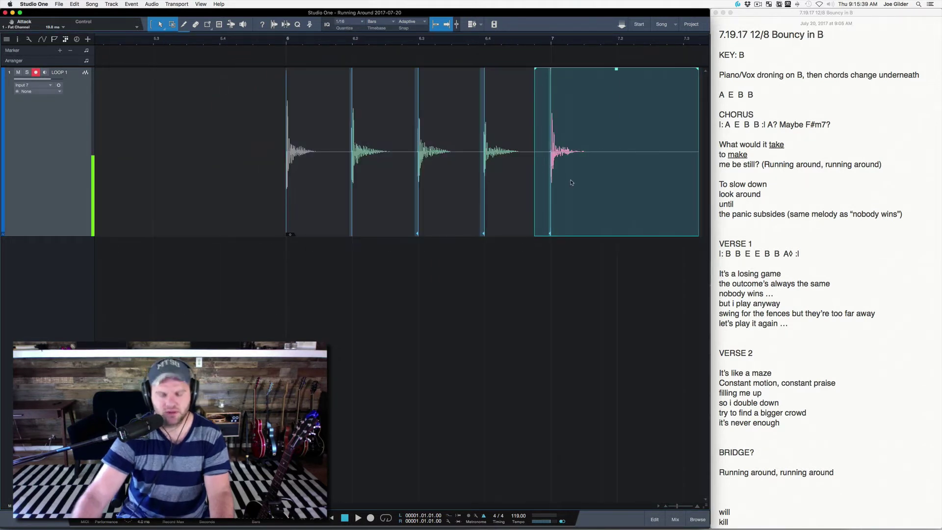
key("super+z")
key("super+b")
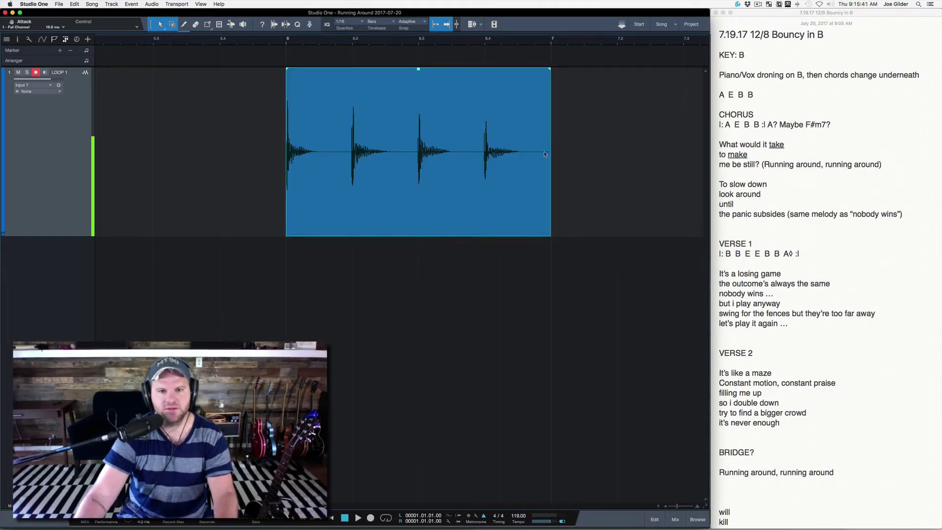
Move the one-bar clip to the start of bar 1 and audition it.
left_click_drag(382, 39, 384, 6)
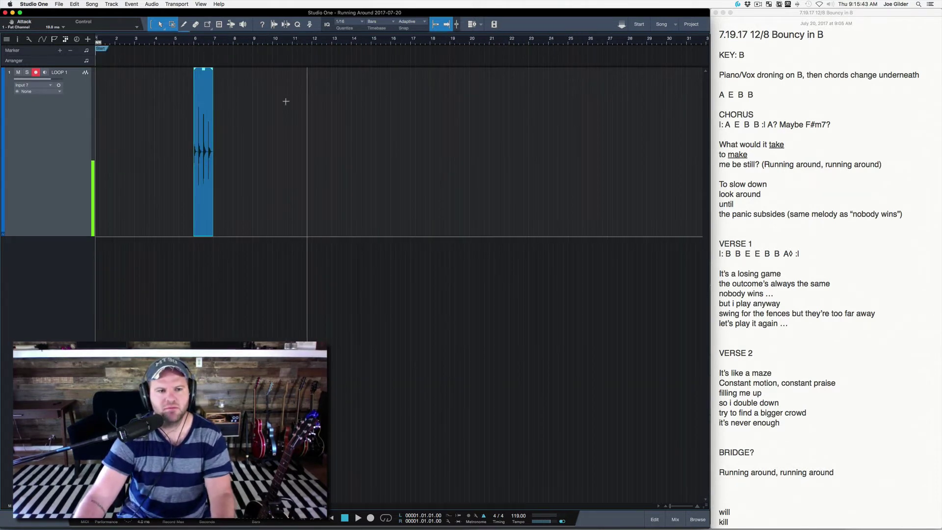
left_click_drag(74, 158, 107, 169)
key("space")
key("space")
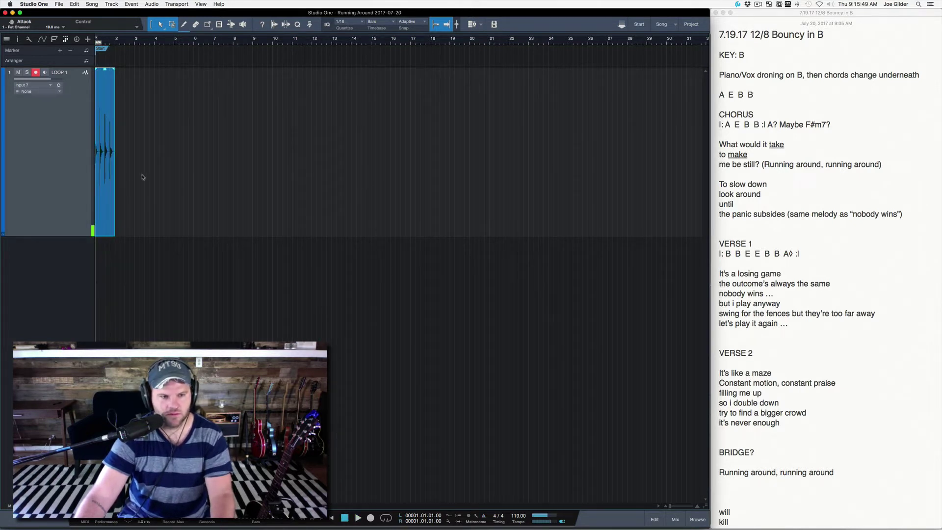
Duplicate the one-bar clip three times to fill bars 1 to 4, and play back the pattern.
key("d")
key("d")
key("d")
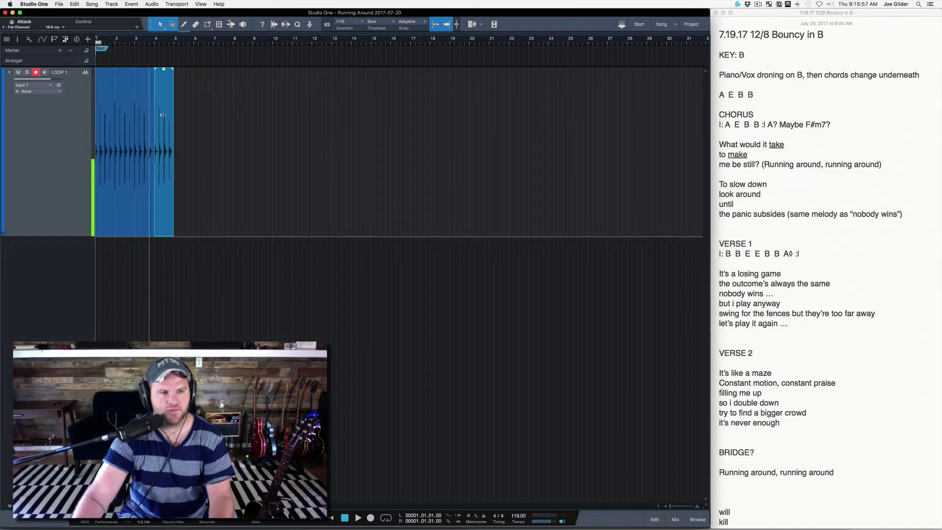
key("space")
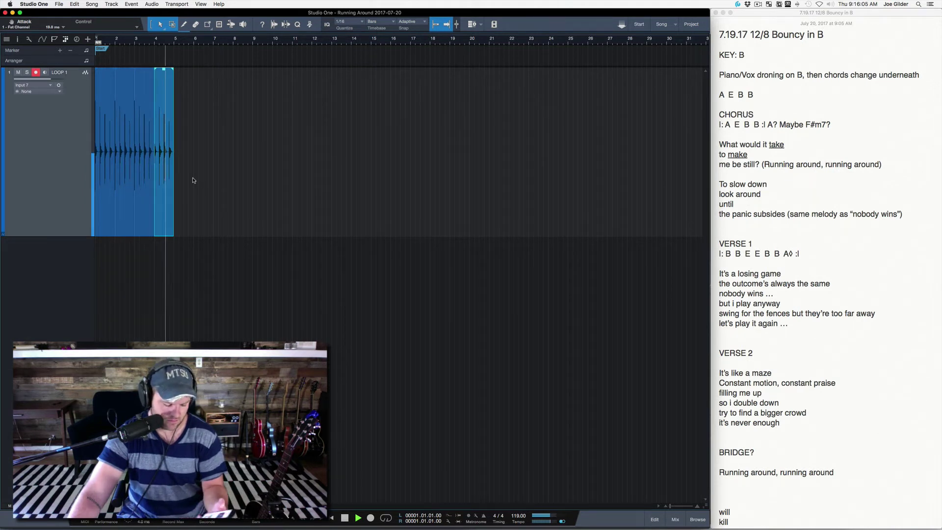
key("space")
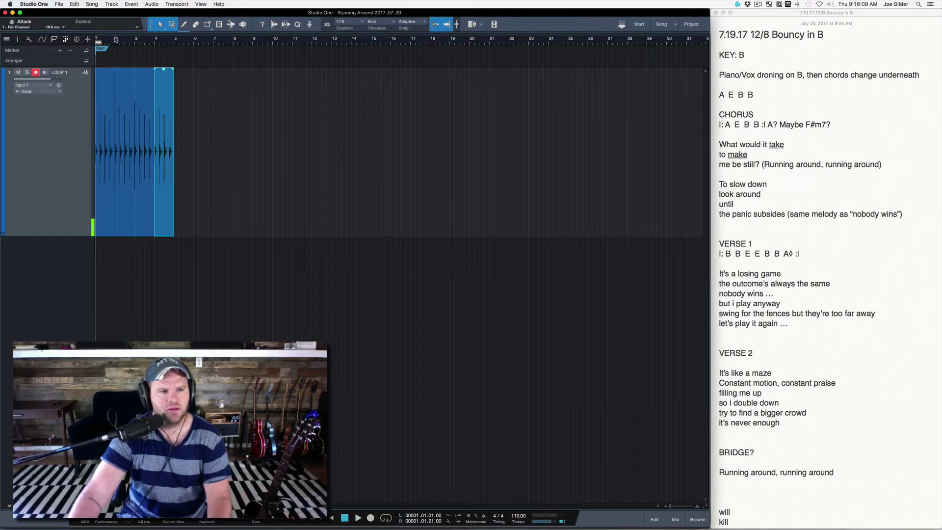
Merge the four one-bar clips on LOOP 1 into a single four-bar clip and start playback.
left_click_drag(116, 40, 119, 56)
scroll(352, 208, "left", 3)
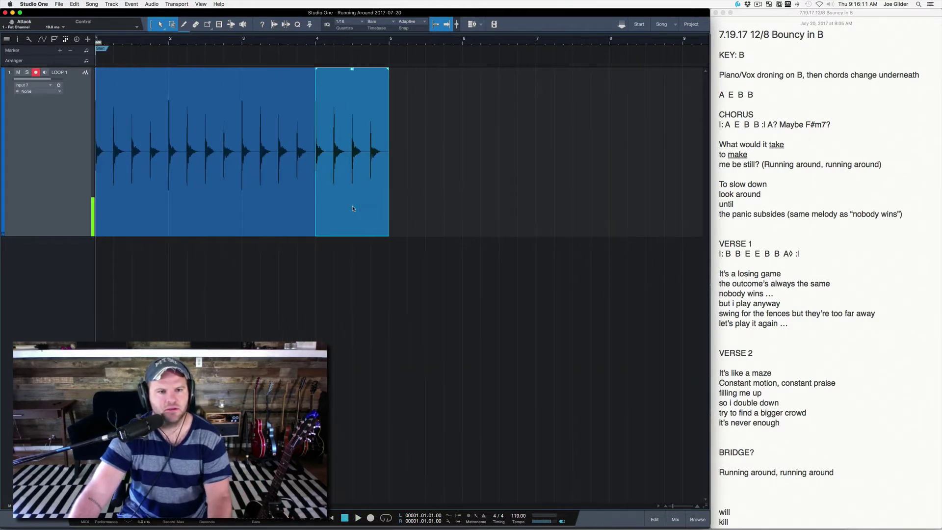
left_click(380, 228)
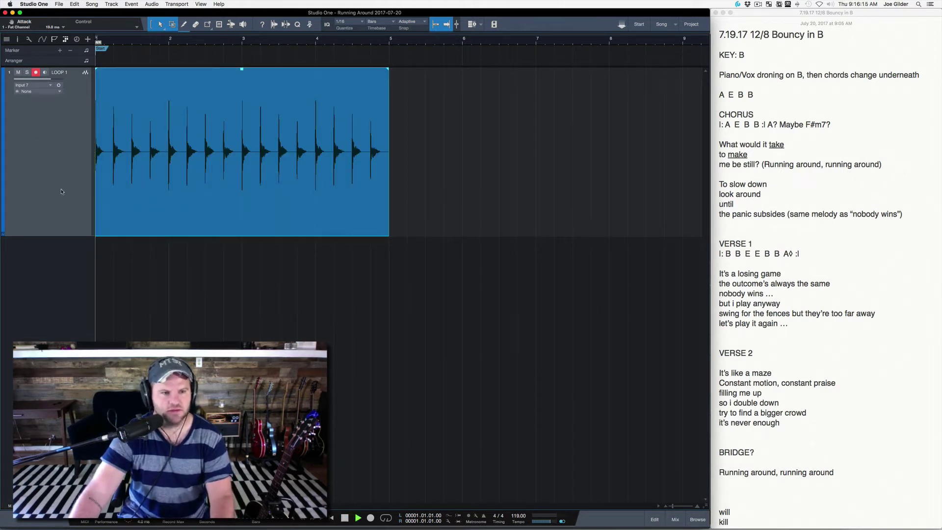
Add a LOOP 2 audio track below LOOP 1 and record a percussion take on it from bar 1 through bar 4.
key("space")
key("space")
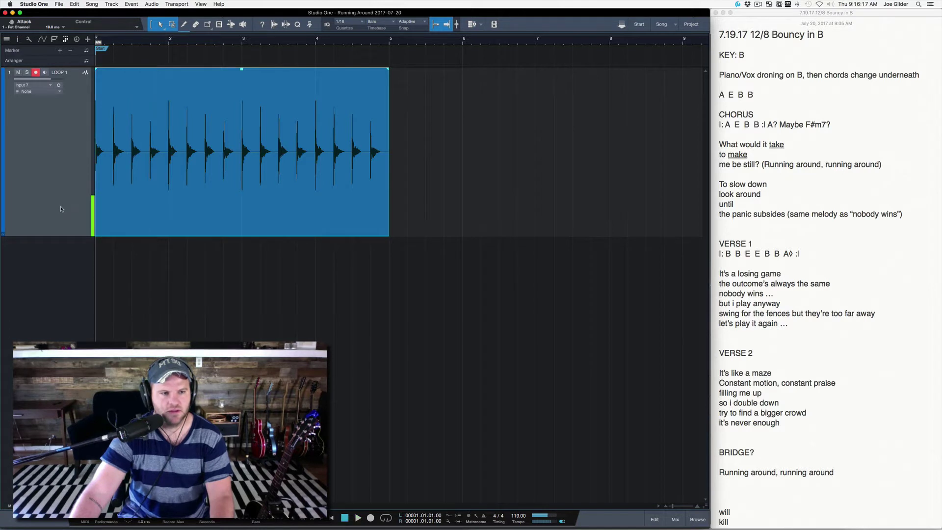
double_click(40, 282)
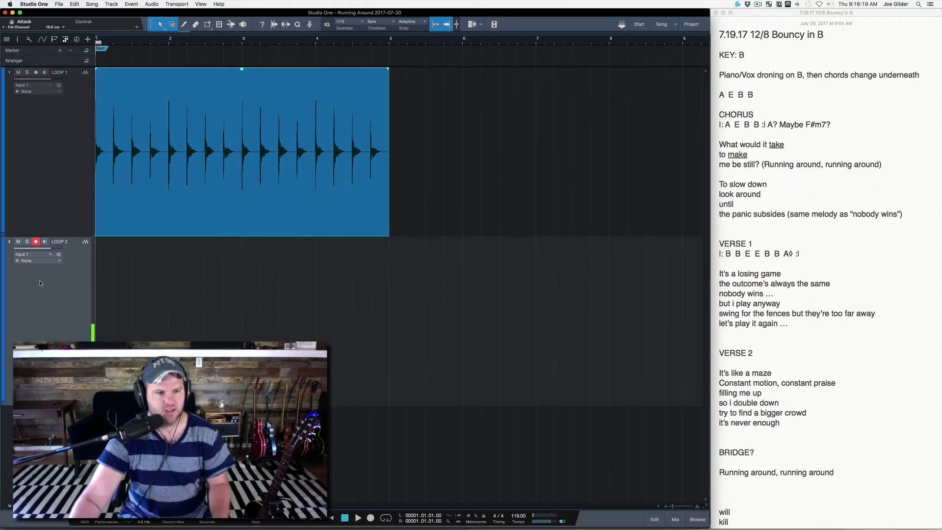
key("KP_Multiply")
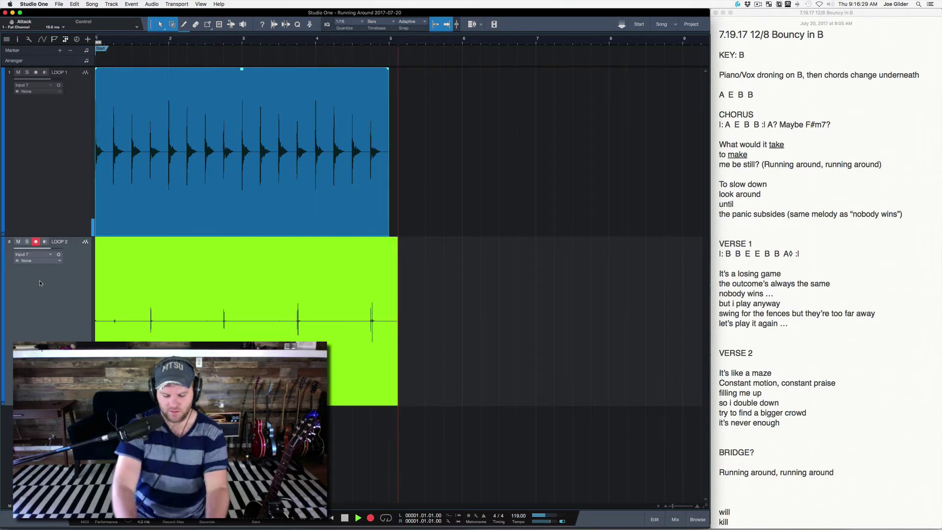
key("space")
Set the loop range to the four-bar LOOP 1 clip and cut off the LOOP 2 recording at the start of bar 5.
left_click(271, 165)
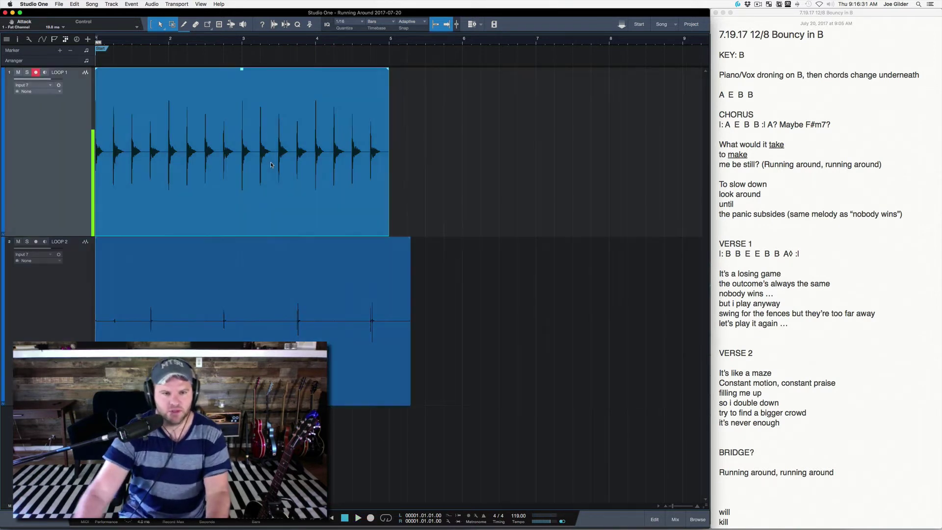
key("p")
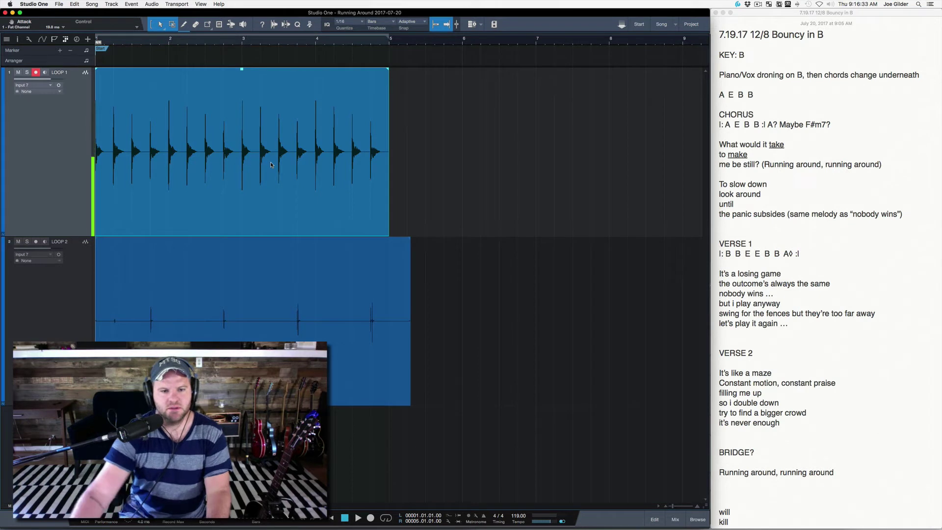
left_click_drag(410, 351, 389, 353)
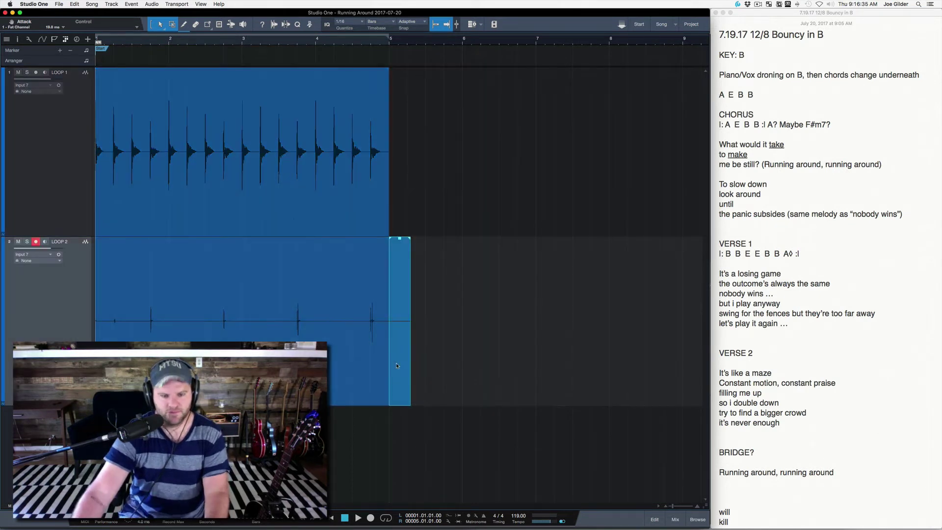
Add a LOOP 3 audio track, record another percussion take on it from bar 1 through bar 4, and enable looping.
scroll(397, 366, "down", 3)
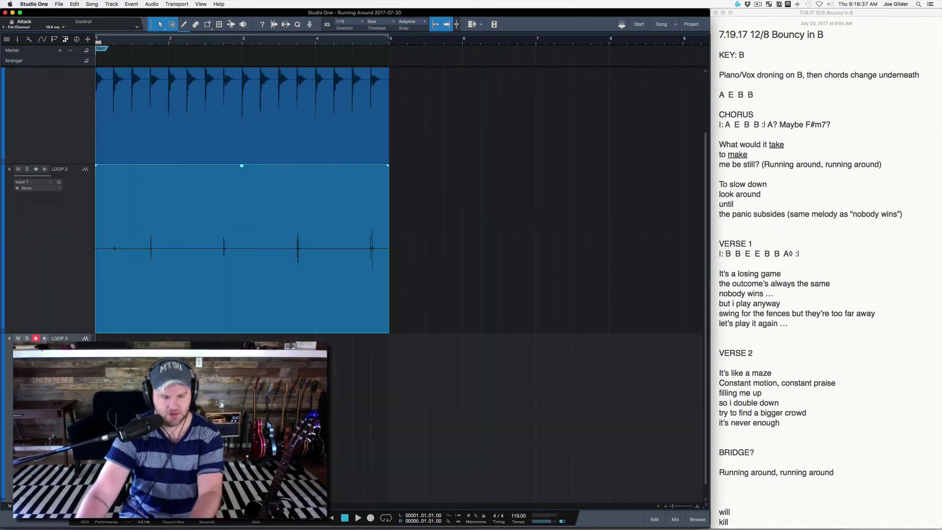
key("KP_Multiply")
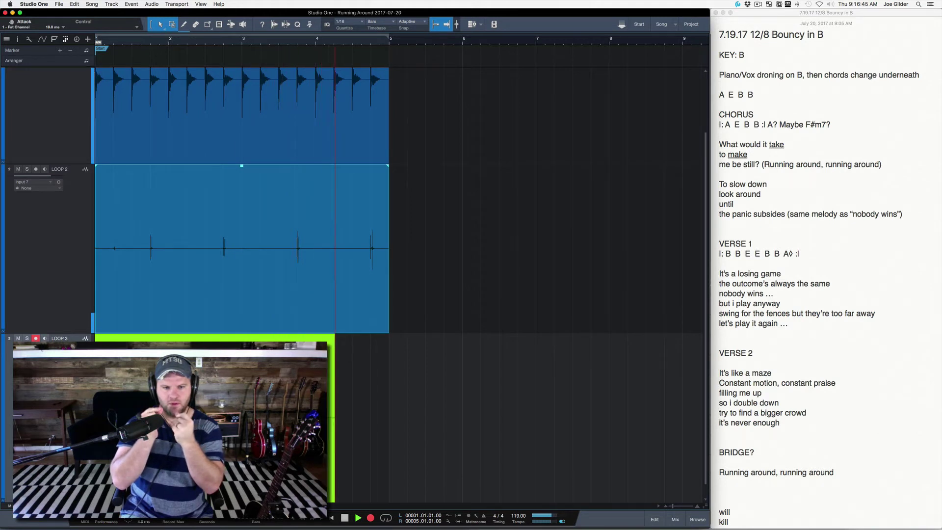
key("KP_Multiply")
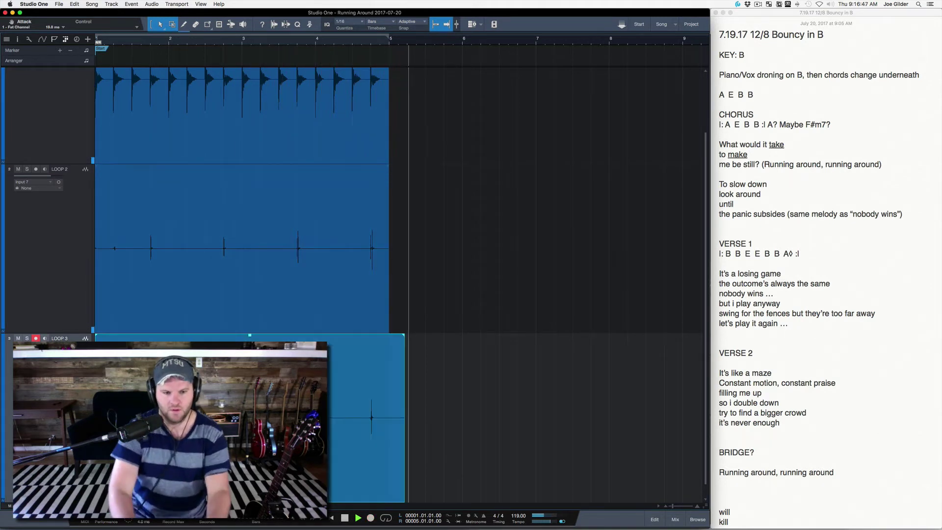
key("space")
key("KP_Divide")
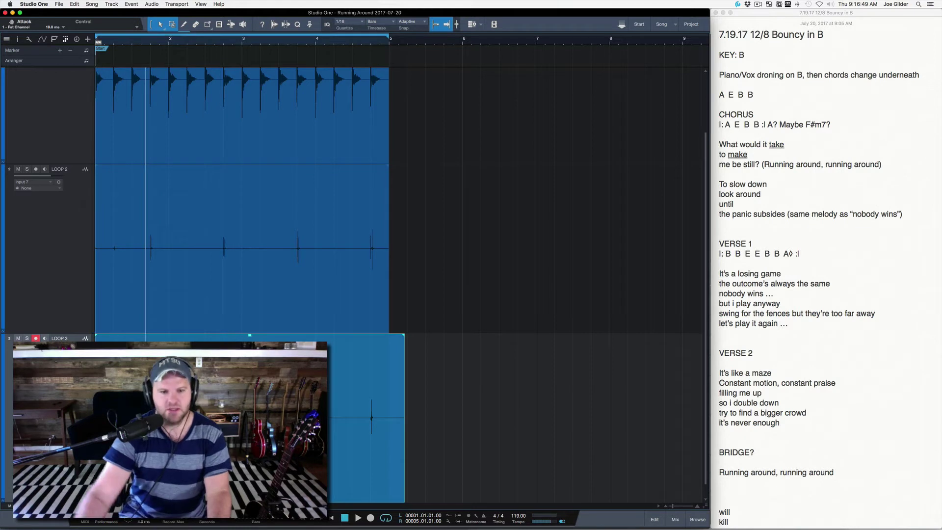
Split the LOOP 3 clip at the start of bar 5 and delete the excess.
left_click(388, 471, "alt")
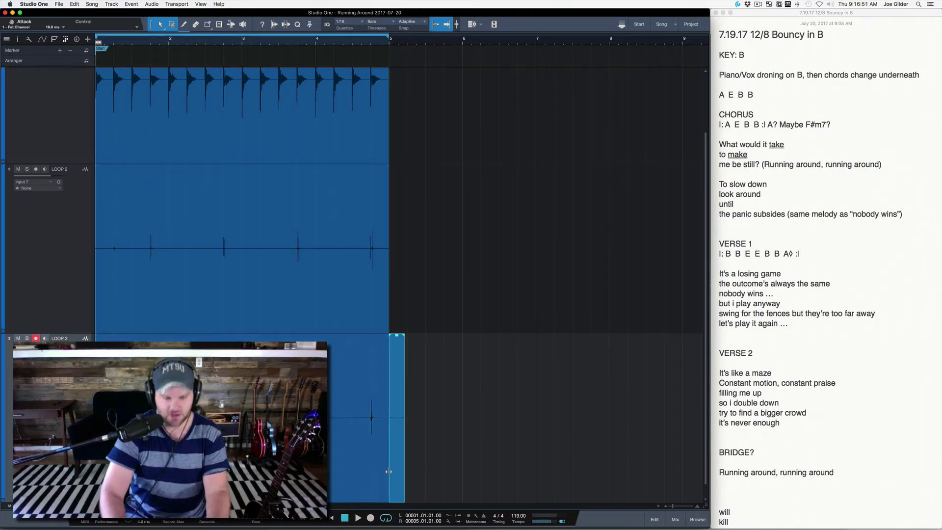
key("Delete")
left_click(386, 471)
Show the track inspector and pan LOOP 2 hard left and LOOP 3 hard right.
key("F4")
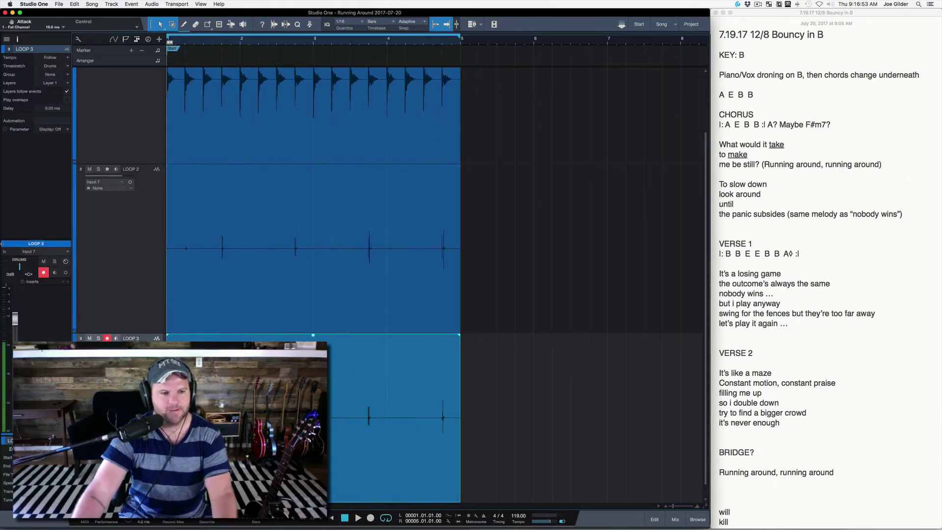
left_click(117, 248)
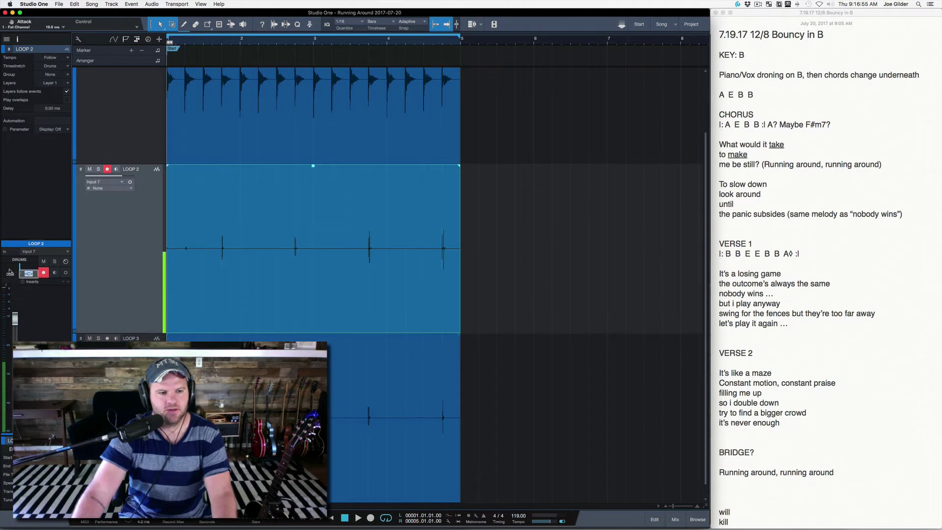
left_click_drag(25, 268, 1, 266)
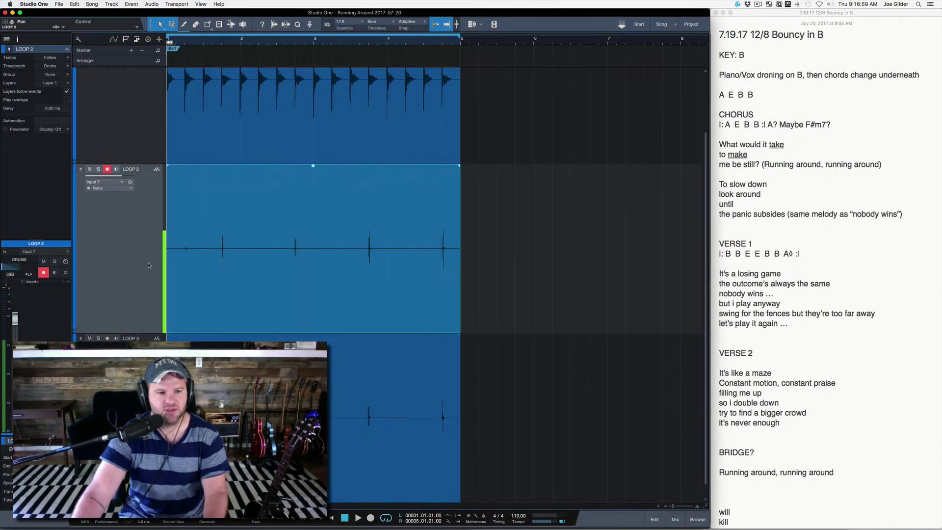
Play back the loop and delete the portion of the LOOP 2 clip just before its first clear hit in bar 1.
left_click(190, 41)
key("space")
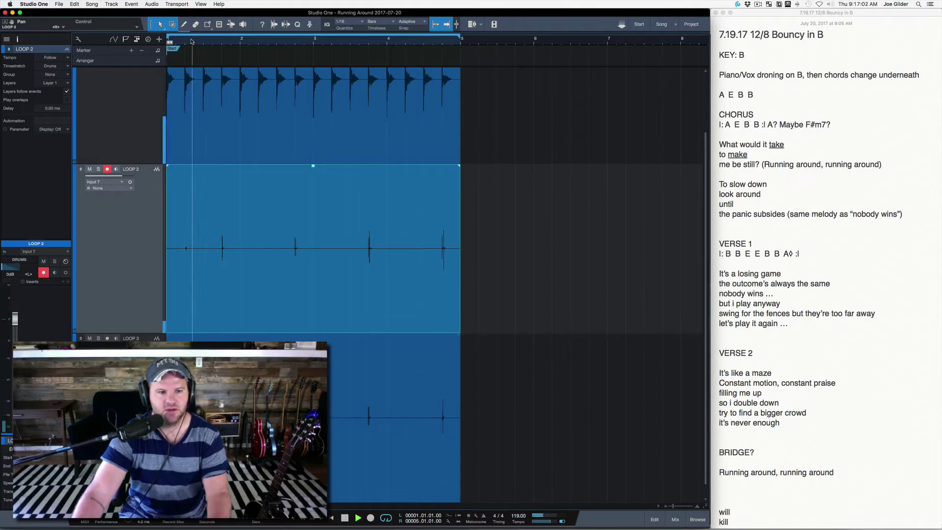
left_click(216, 258, "super")
left_click(202, 274)
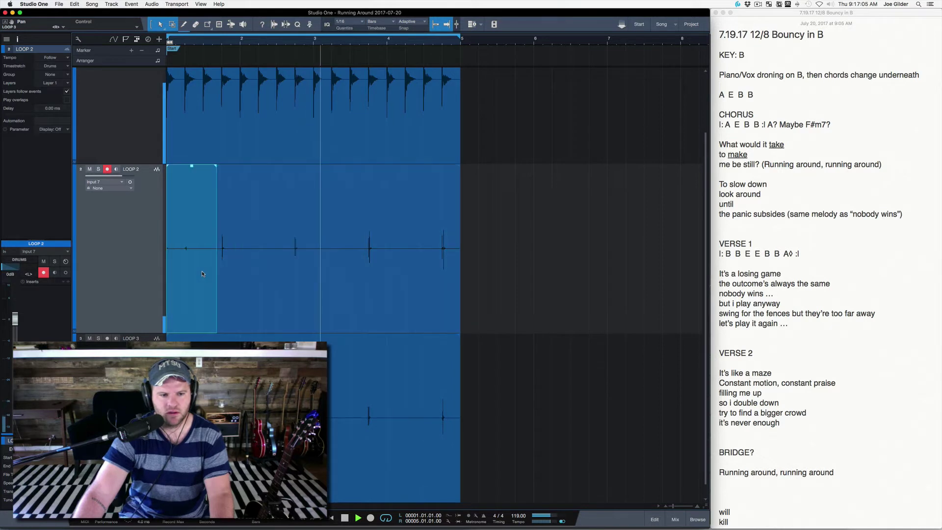
key("Delete")
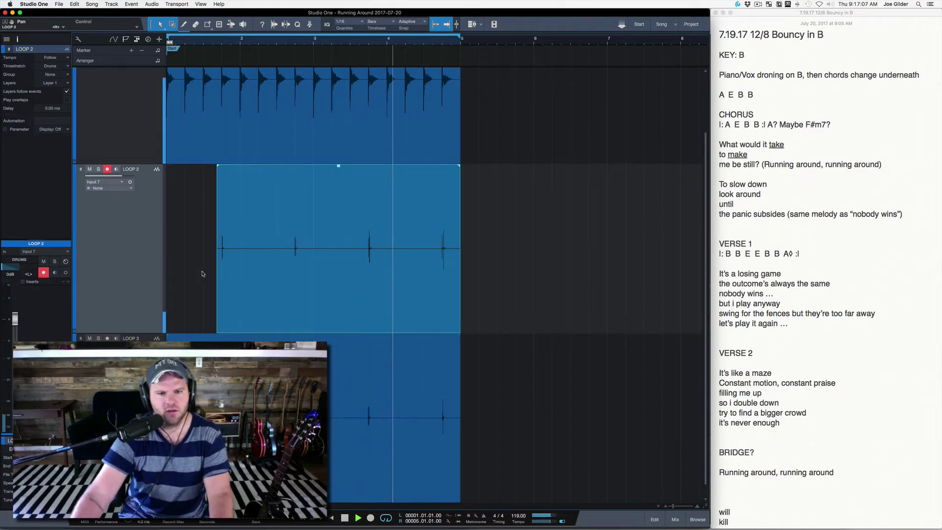
key("space")
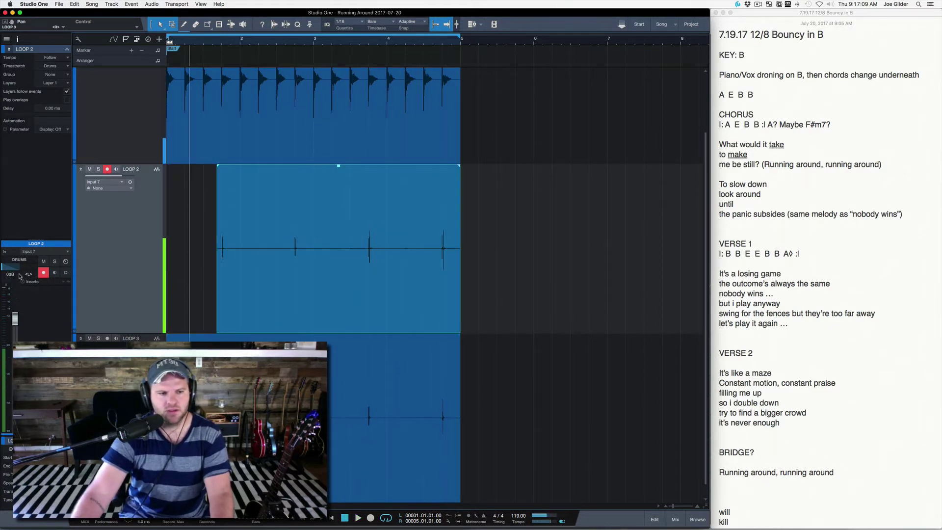
Return LOOP 2 and LOOP 3 to centre pan and audition the loop with all three tracks in view.
key("Down")
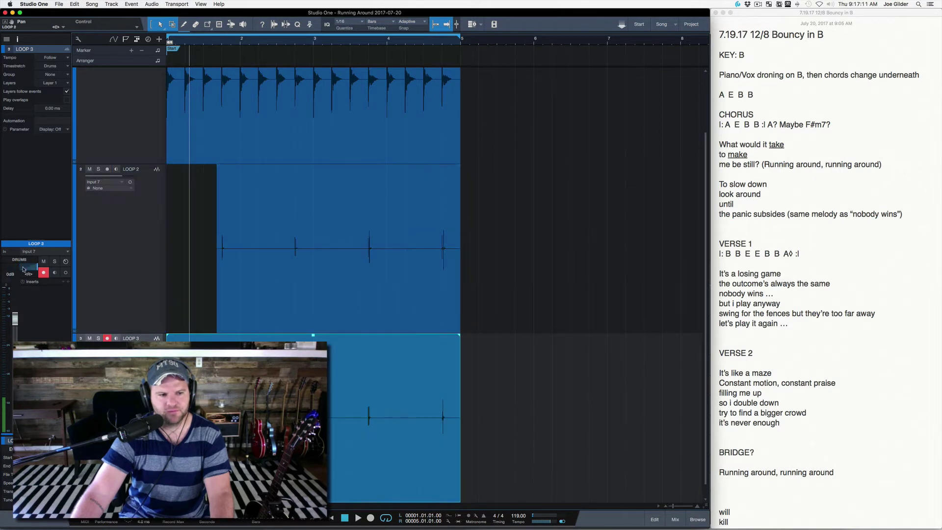
key("space")
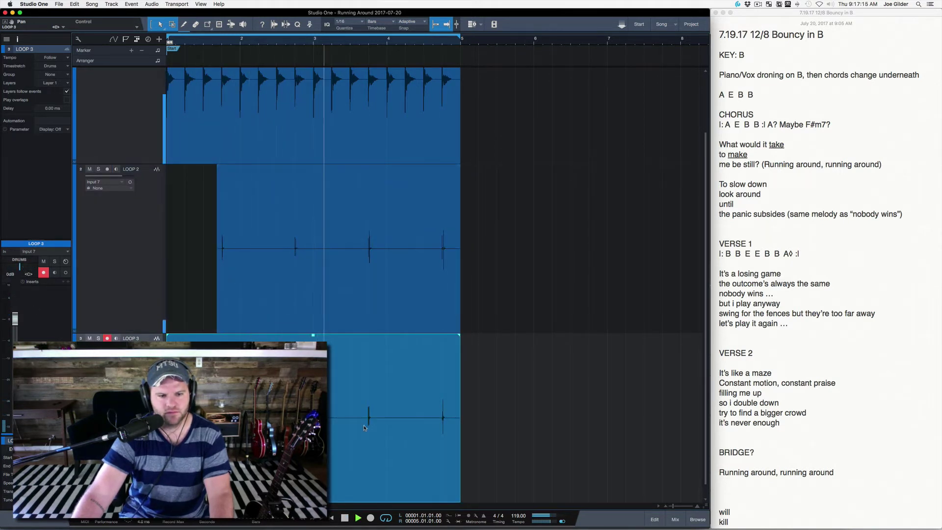
key("shift+w")
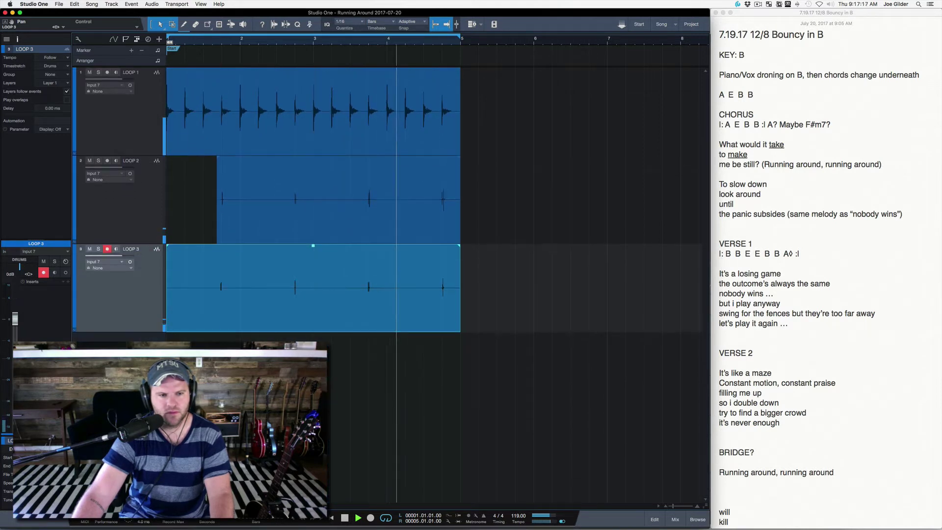
key("space")
Split the LOOP 2 and LOOP 3 clips at the start of bar 3.
key("3")
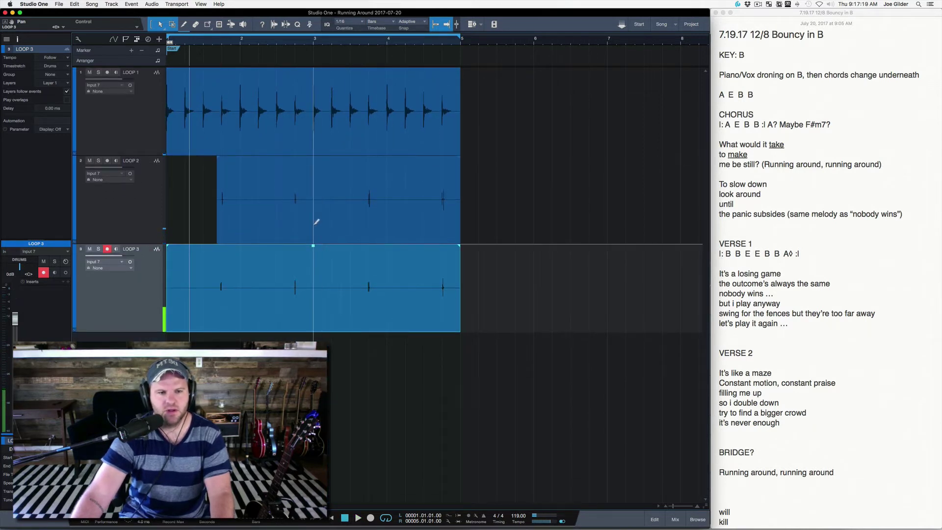
left_click(315, 221)
left_click(315, 262)
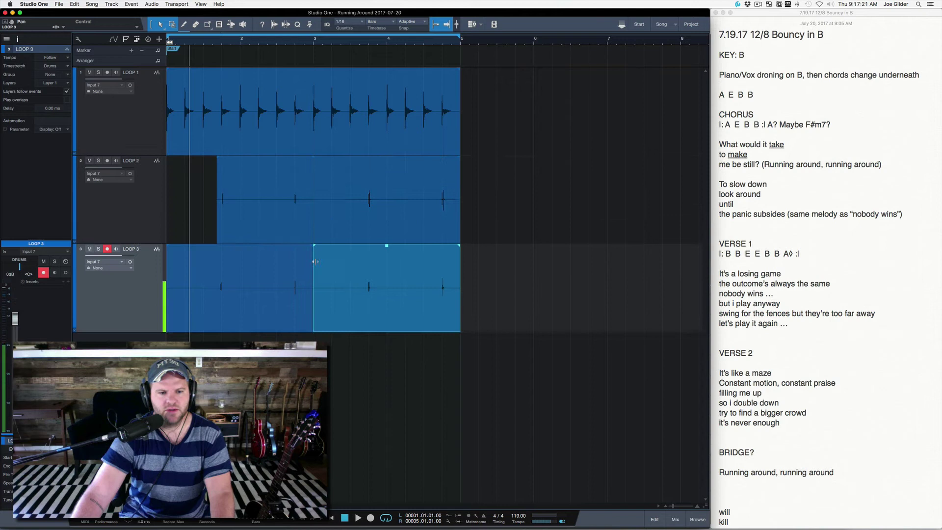
left_click(371, 225, "shift")
mouse_move(368, 240)
left_mouse_down()
mouse_move(280, 416)
mouse_move(393, 268)
mouse_move(382, 239)
left_mouse_up()
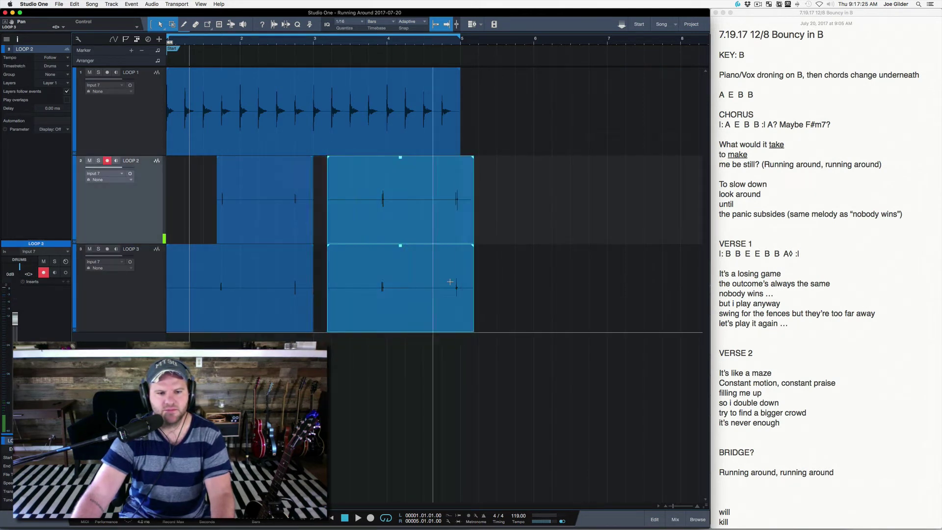
key("ctrl+z")
Add two empty LOOP 4 tracks below LOOP 3, and pan one to L90 and the other hard right.
left_click(140, 289)
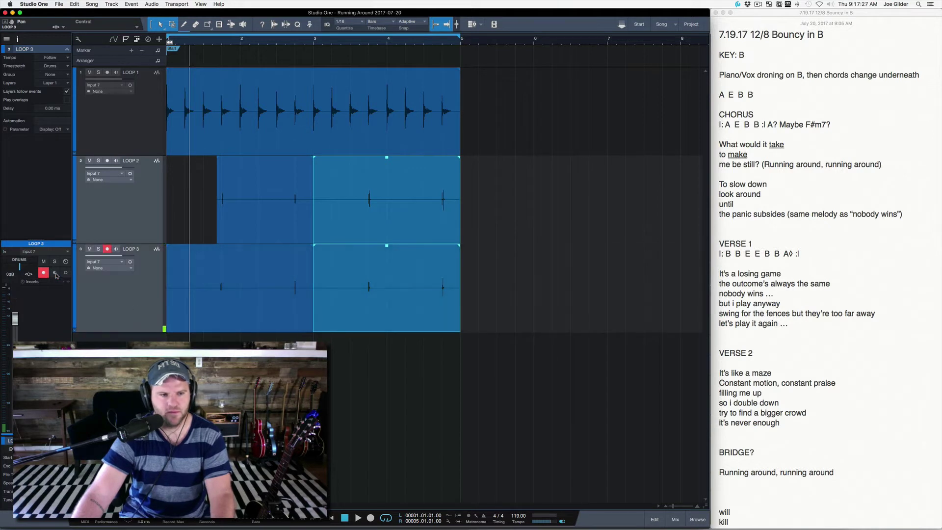
key("super+d")
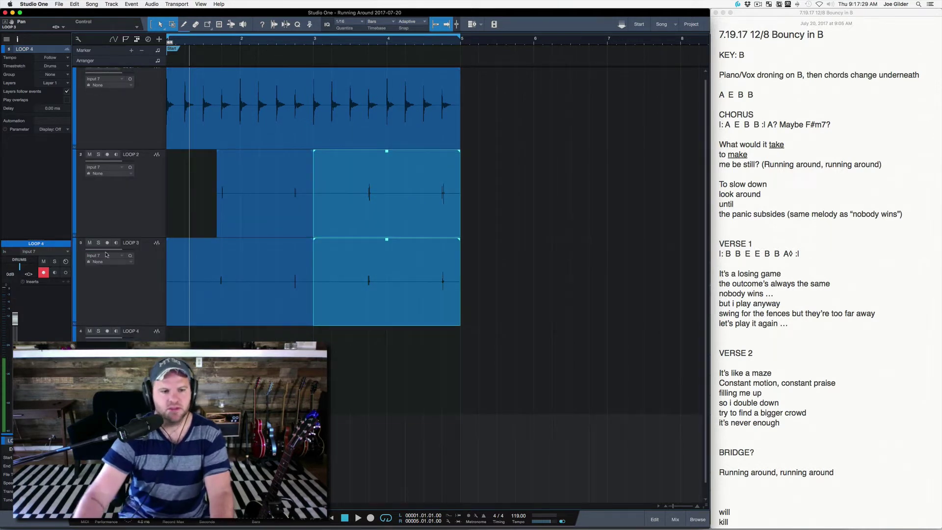
mouse_move(20, 266)
left_mouse_down()
mouse_move(38, 267)
mouse_move(5, 267)
left_mouse_up()
Copy the LOOP 2 and LOOP 3 halves onto the two LOOP 4 tracks with their order swapped: bars 3–4 at bar 1, bars 1–2 at bar 3.
key("Up")
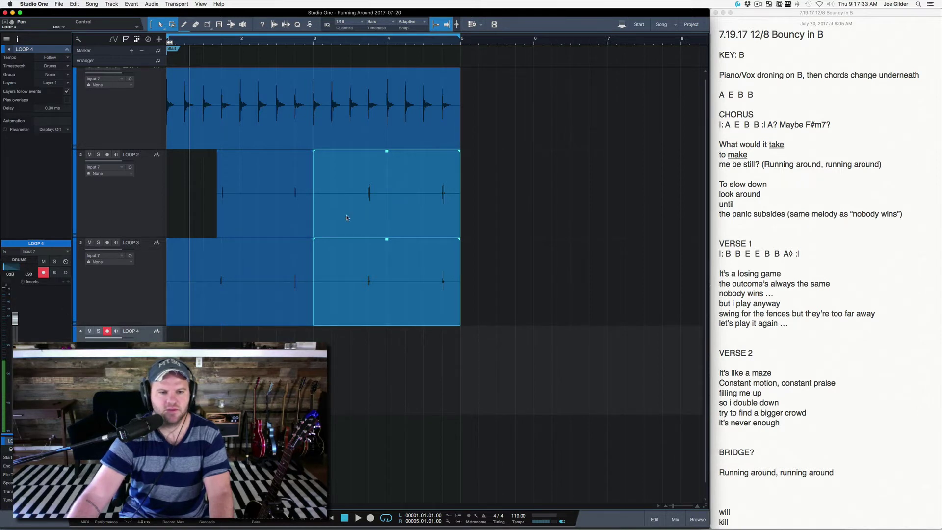
key("Up")
key("Up")
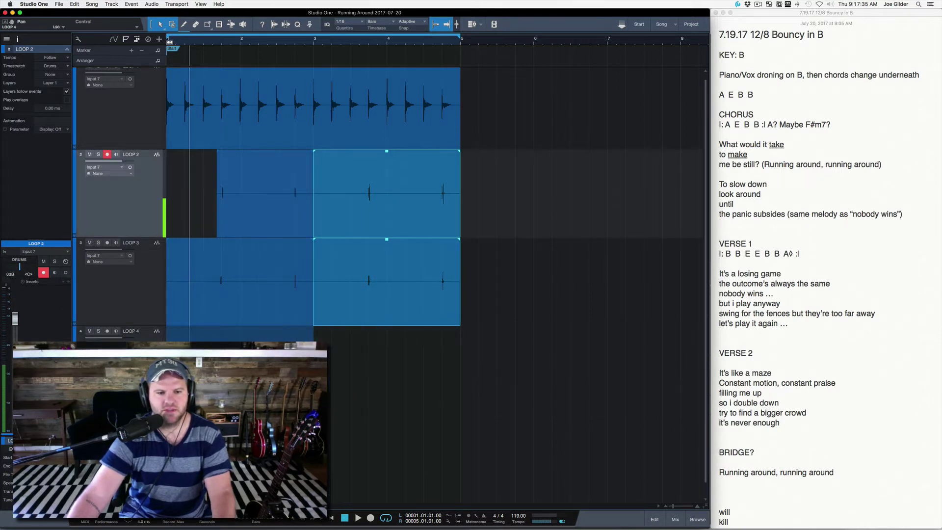
left_click(244, 335)
left_click(245, 298, "shift")
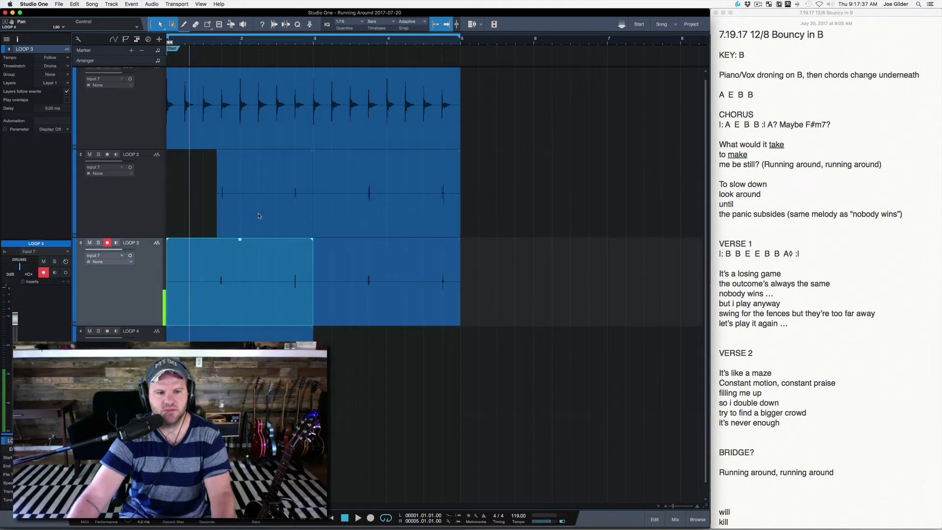
left_click(247, 229, "shift")
left_click_drag(222, 261, 368, 438)
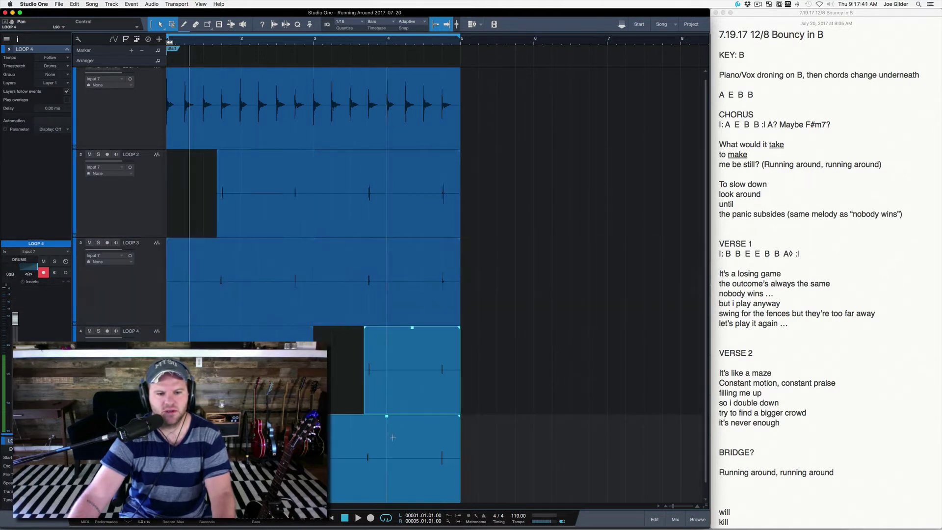
Bounce the clips on LOOP 2, LOOP 3 and both LOOP 4 tracks into one four-bar clip per track, and audition the loop.
left_click(470, 482)
left_click_drag(470, 483, 155, 214)
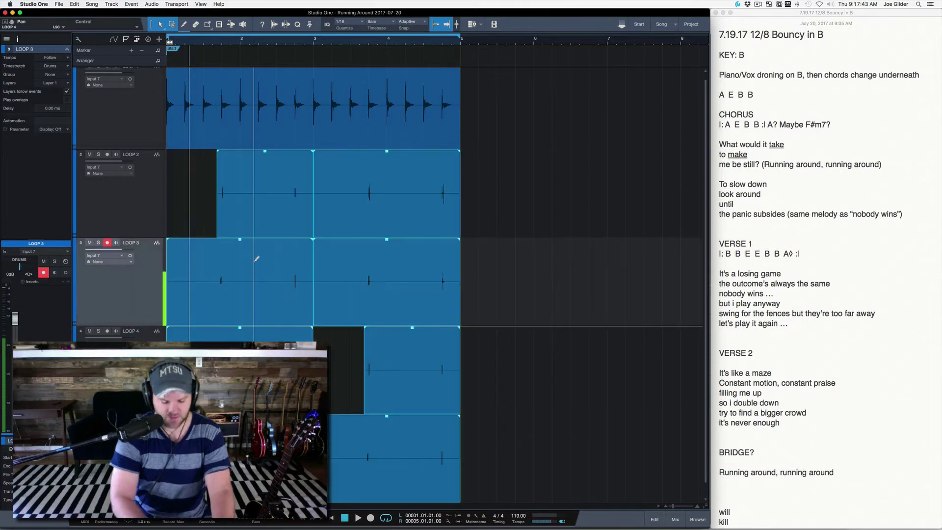
key("super+b")
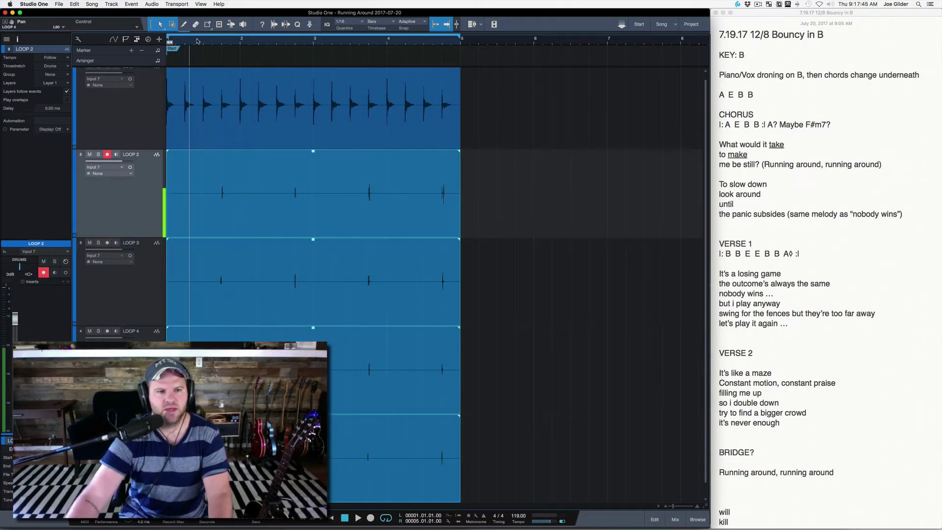
key("space")
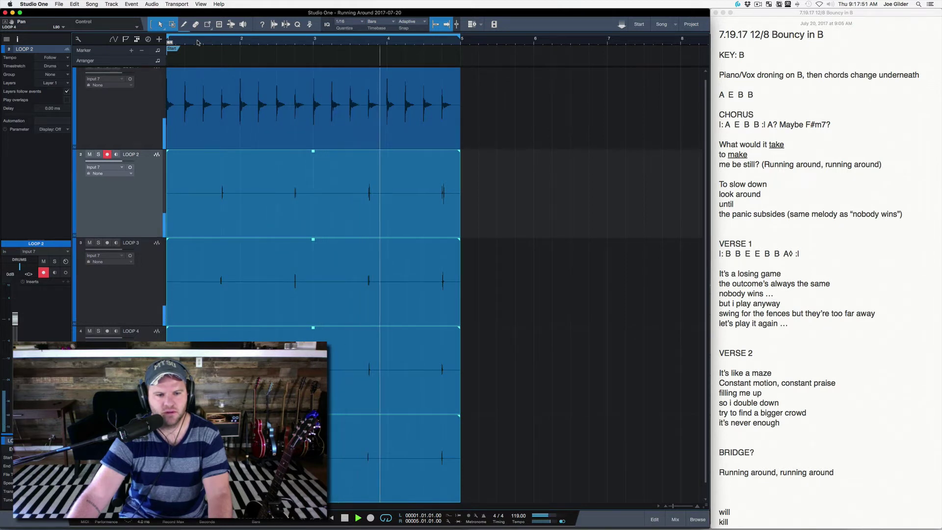
key("space")
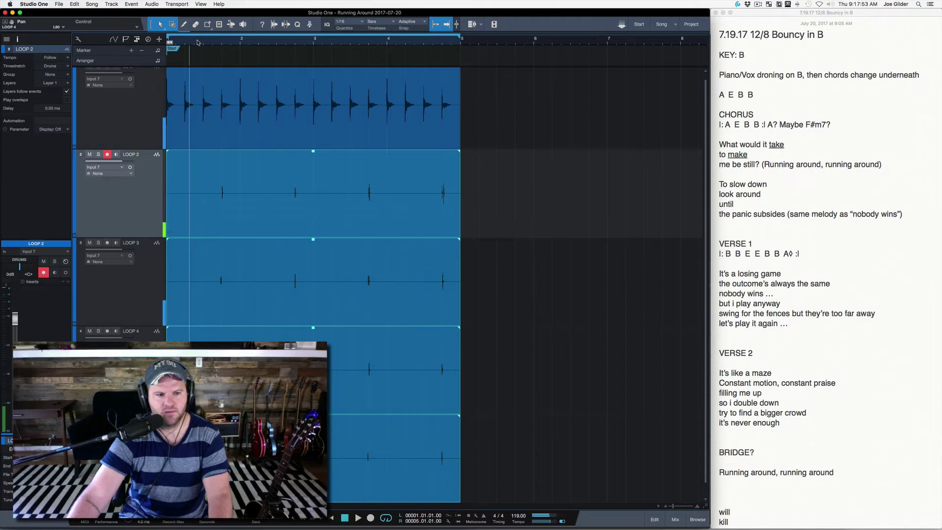
key("shift+w")
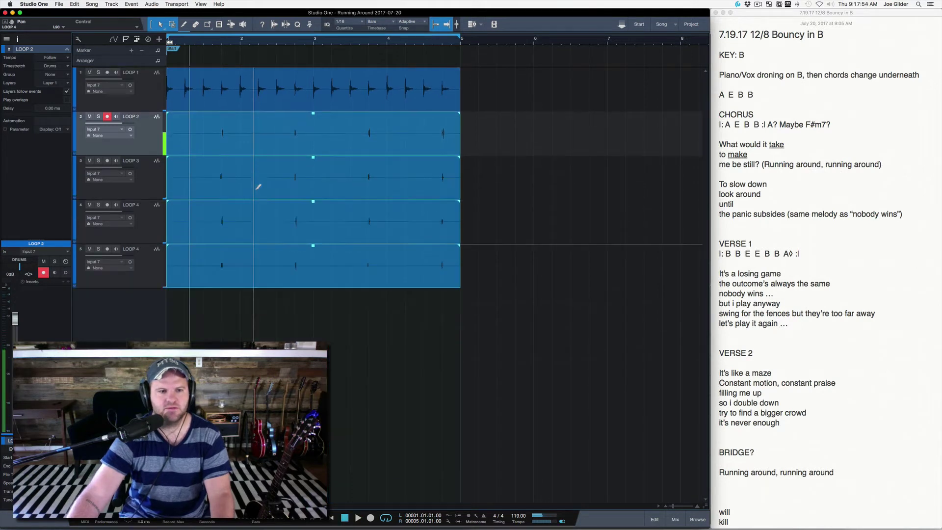
Lower the volume of the LOOP 2, LOOP 3 and both LOOP 4 tracks together to about -3 dB.
left_click(150, 277)
left_click_drag(15, 317, 15, 325)
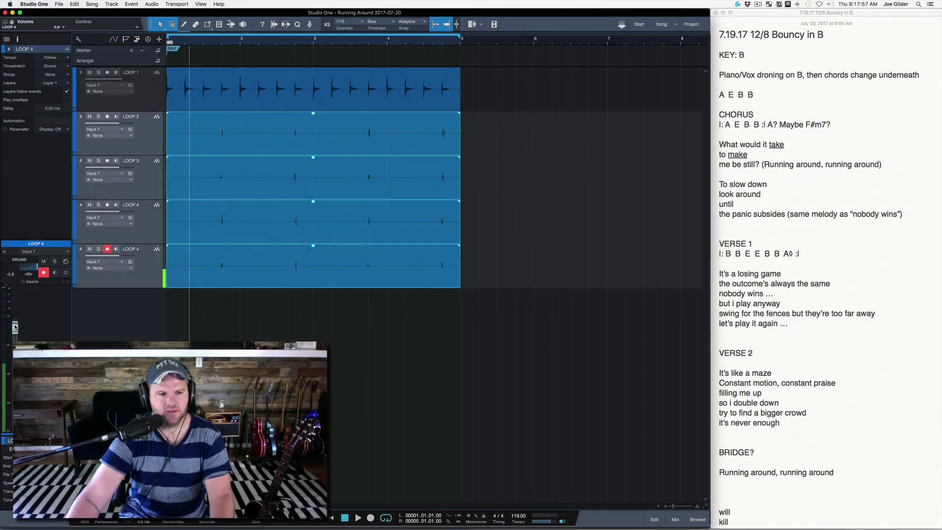
left_click(156, 90)
key("F3")
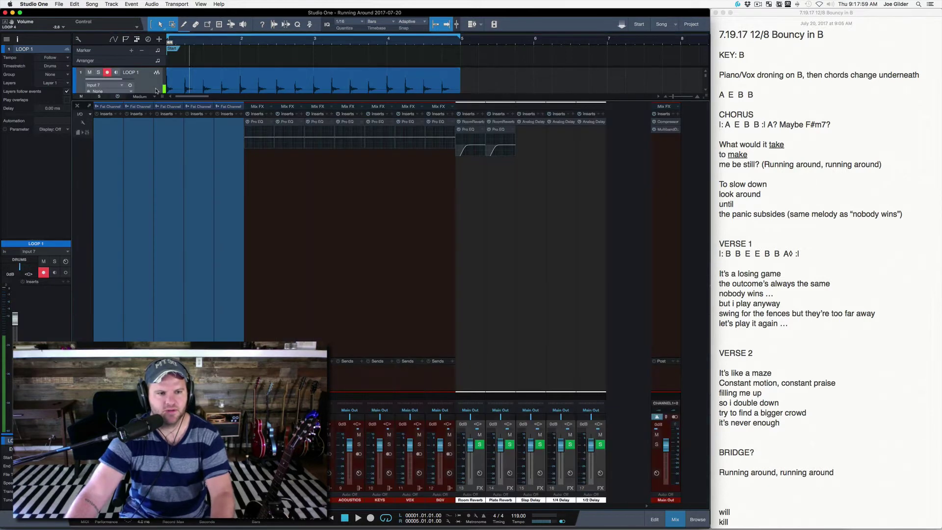
key("F3")
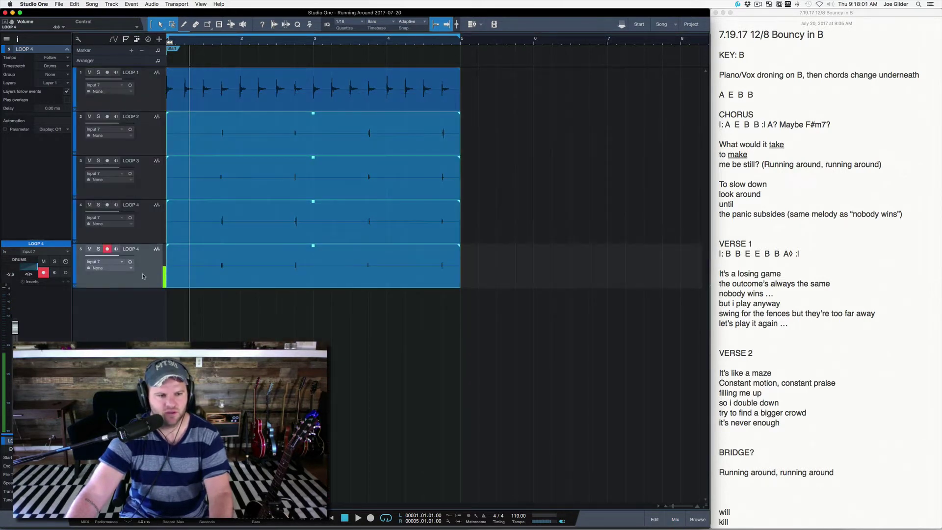
Add a new LOOP 5 track below the last LOOP 4 track and route its output to the BGV bus.
double_click(125, 289)
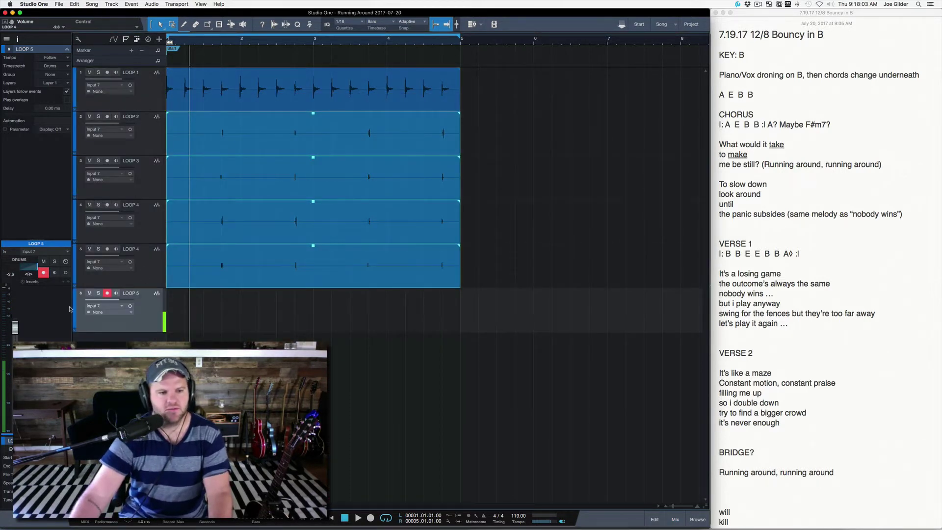
left_click(21, 261)
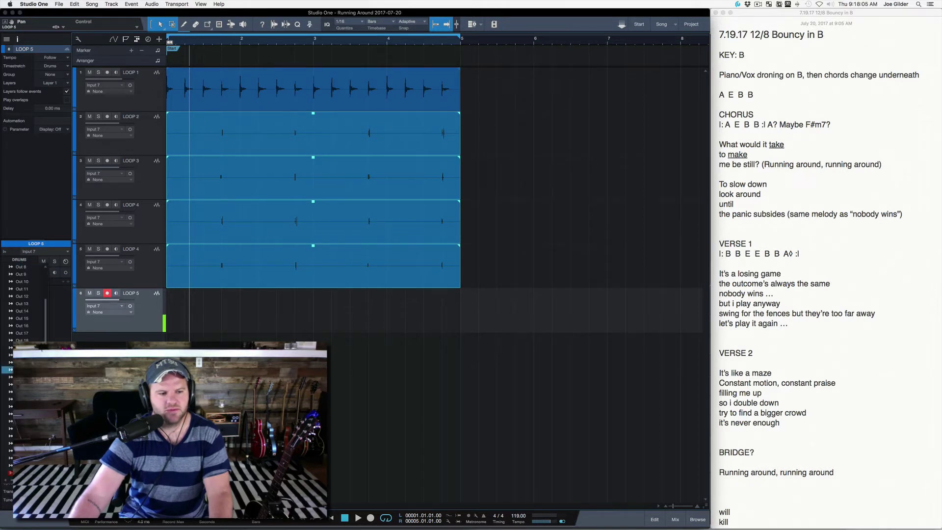
left_click(22, 428)
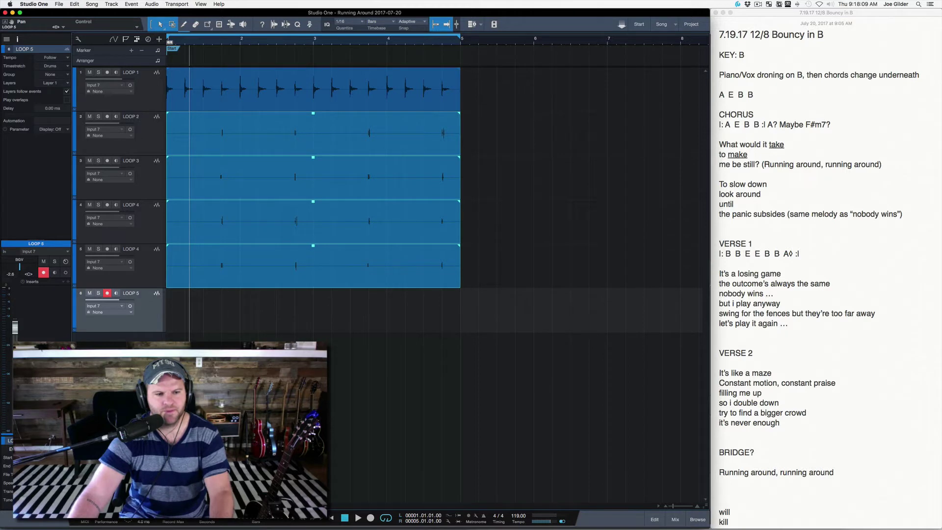
In the BGV bus's Pro EQ, cut the low mids about 10 dB near 274 Hz and boost the highs about 5 dB near 12 kHz.
key("F3")
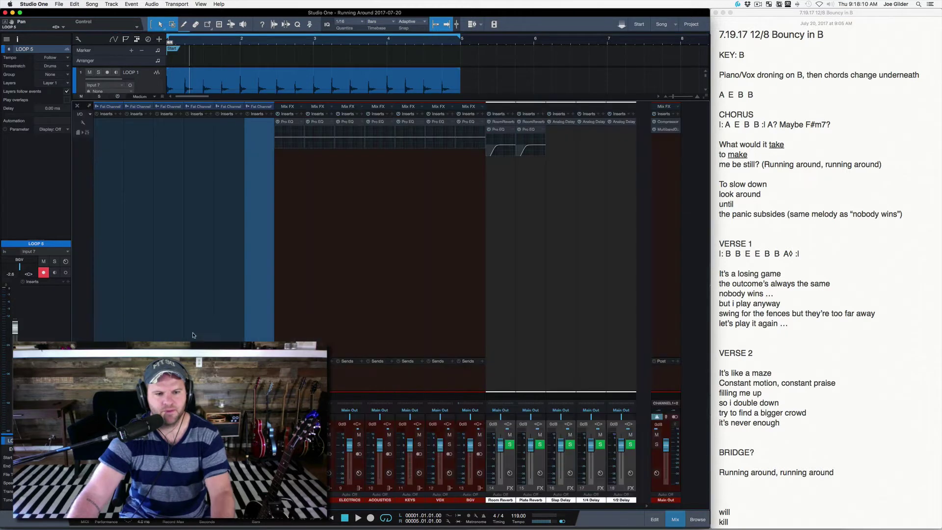
left_click(470, 122)
left_click_drag(461, 163, 442, 180)
scroll(442, 180, "down", 5)
left_click_drag(566, 163, 568, 156)
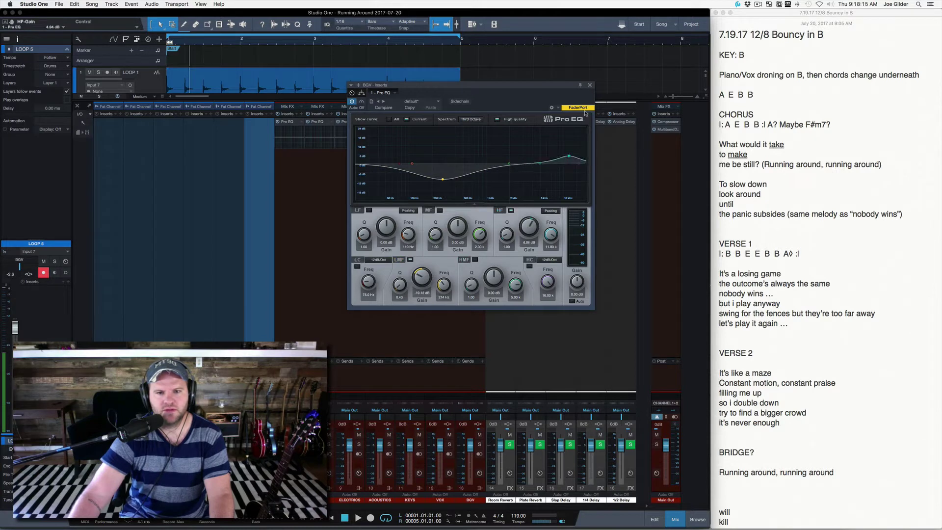
left_click(589, 85)
key("F3")
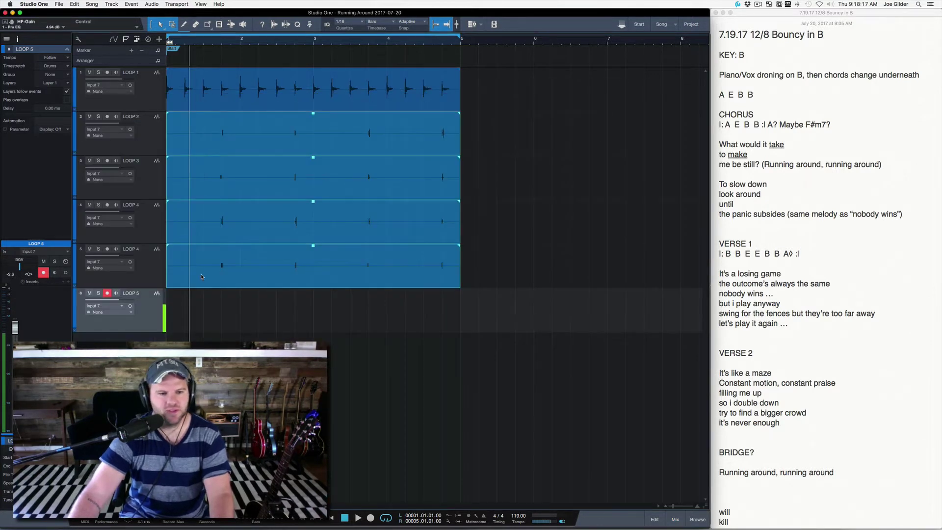
Audition the four-bar loop, and read through the song notes down to the end of the lyrics.
key("space")
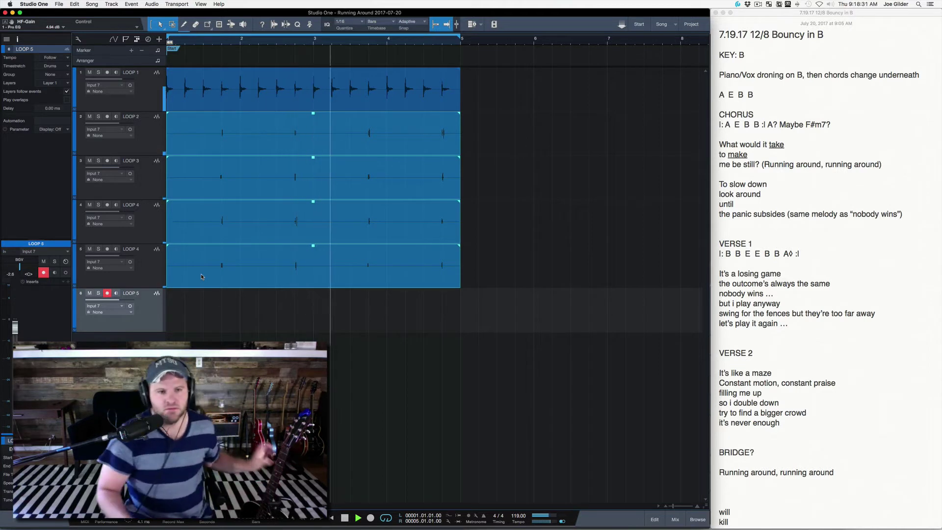
key("space")
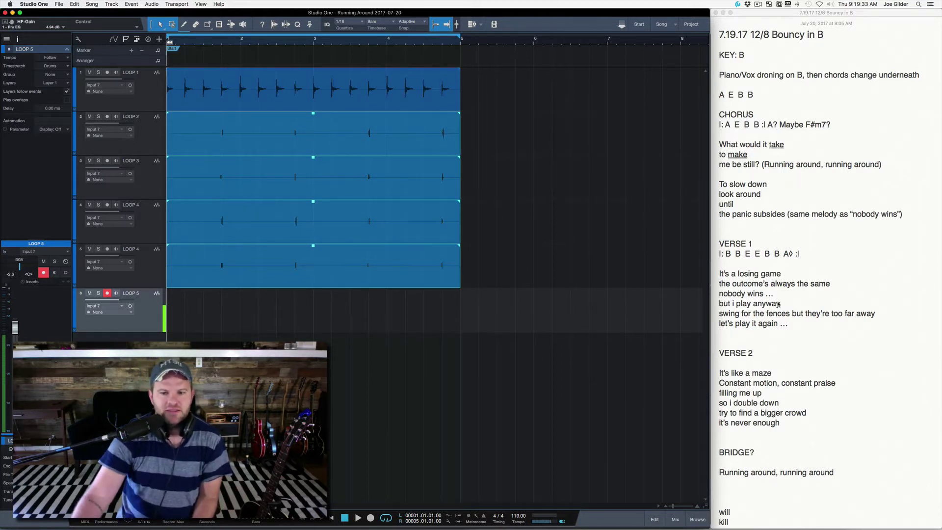
scroll(760, 208, "down", 2)
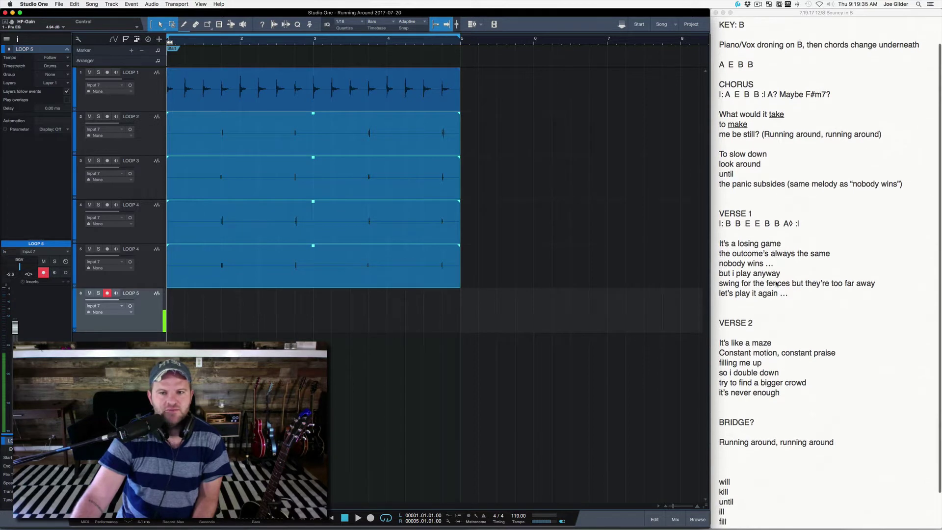
scroll(742, 266, "down", 2)
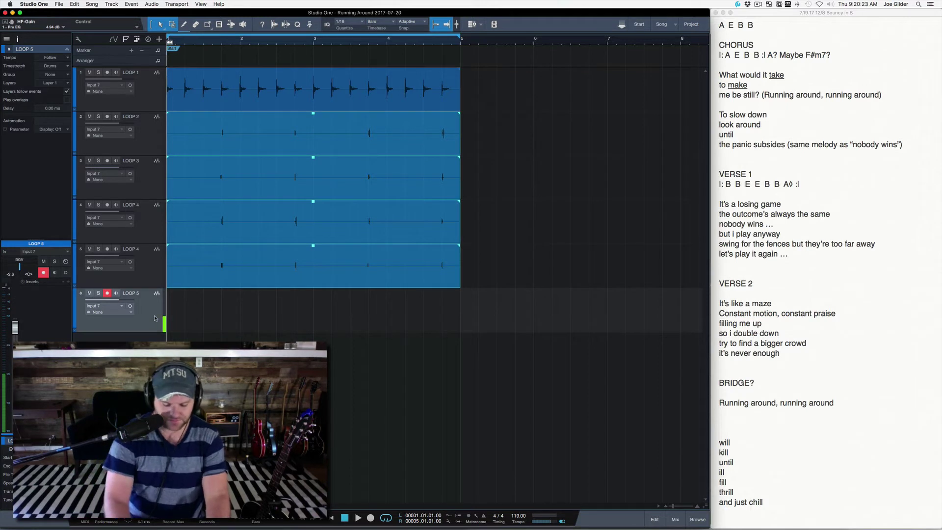
Play the loop and record a four-bar take on the LOOP 5 track.
key("space")
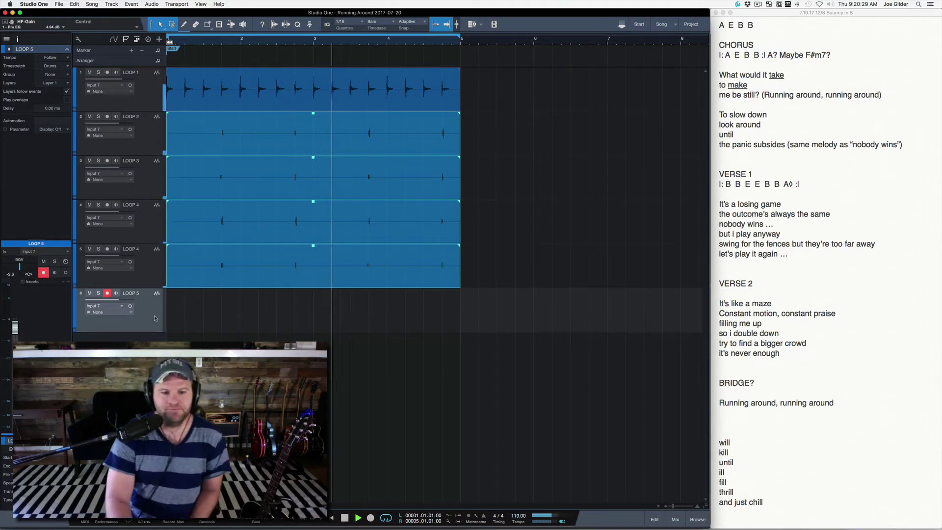
key("KP_Multiply")
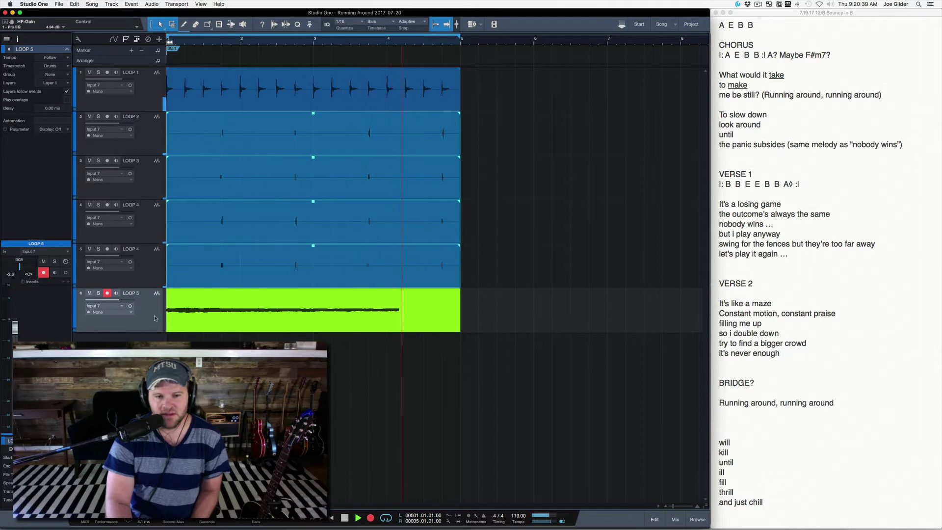
key("space")
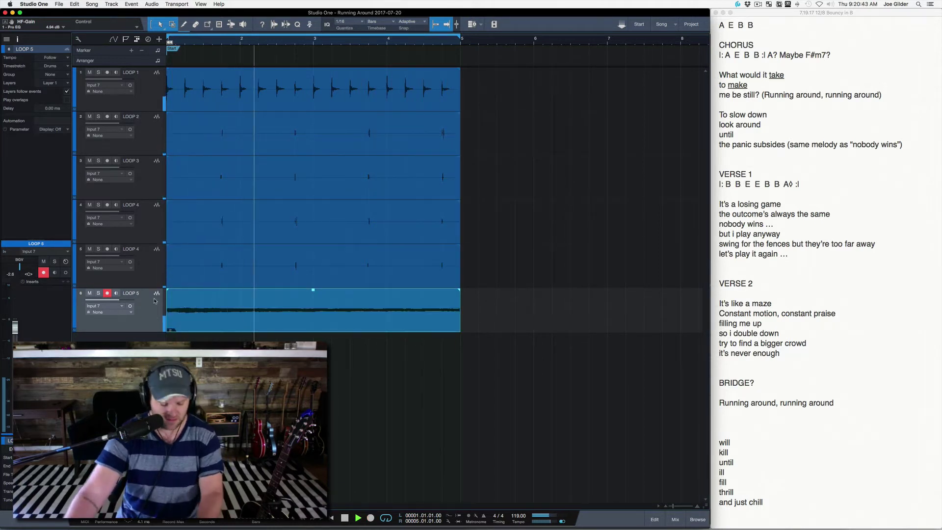
Add a LOOP 6 track with the same routing and record a four-bar take on it.
key("super+d")
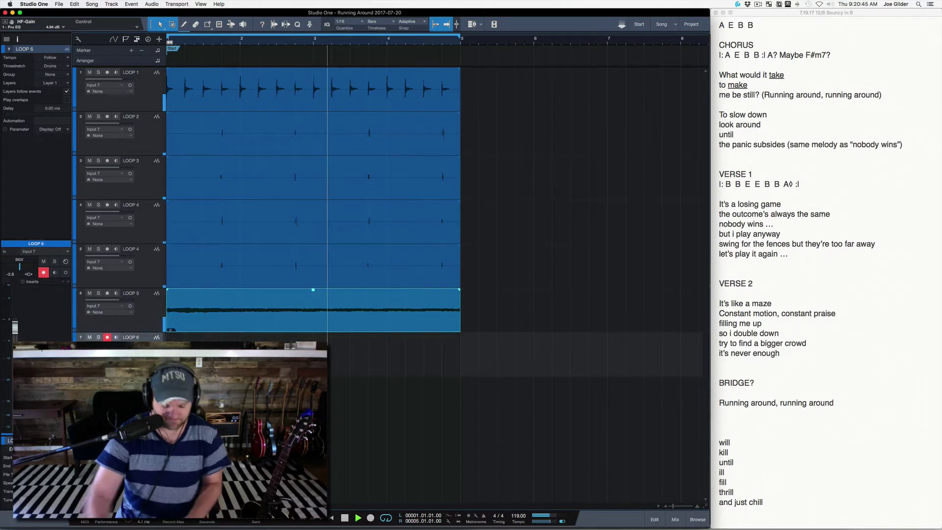
key("KP_Multiply")
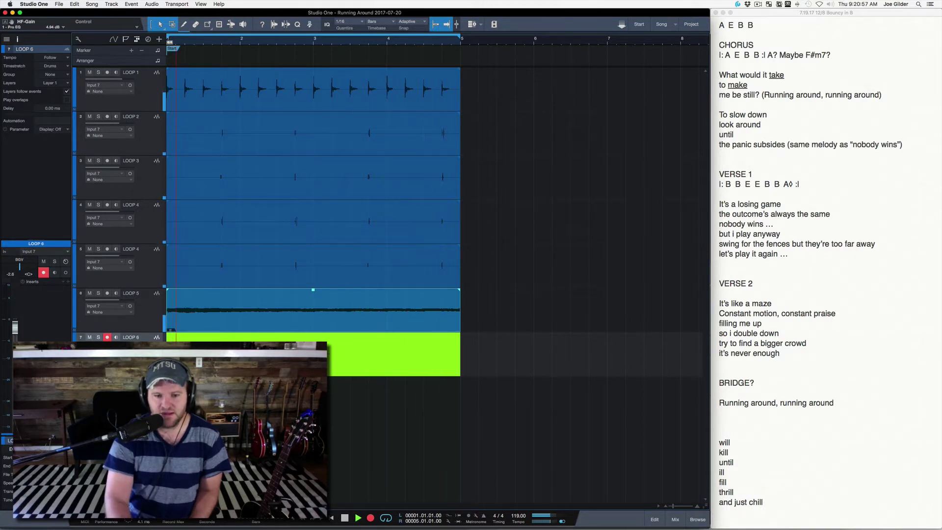
key("space")
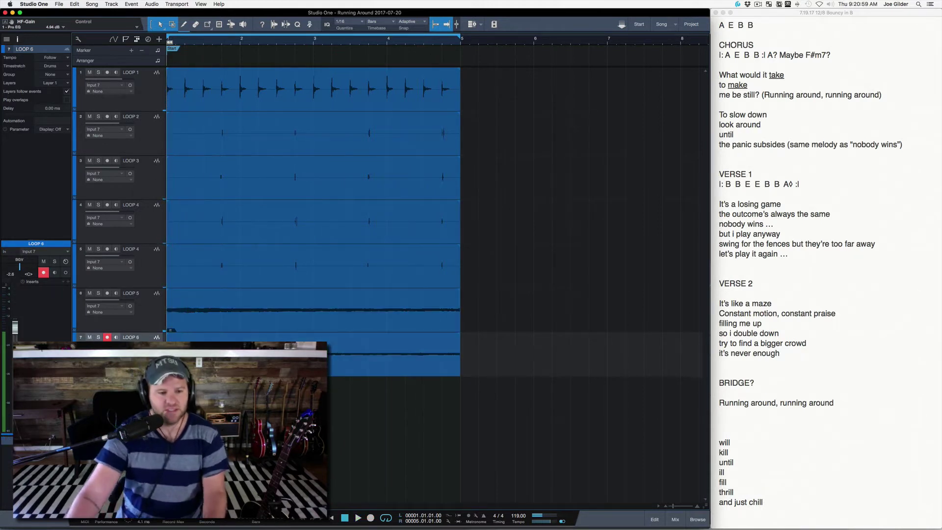
Add empty LOOP 7 and LOOP 8 tracks, and pan LOOP 5 to the left and LOOP 6 to the right during playback.
key("Down")
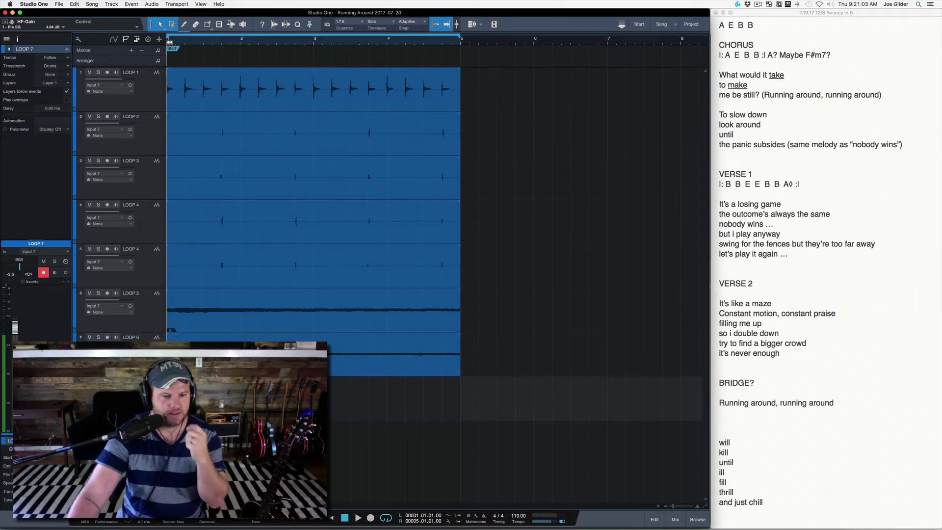
key("space")
key("Up")
key("Up")
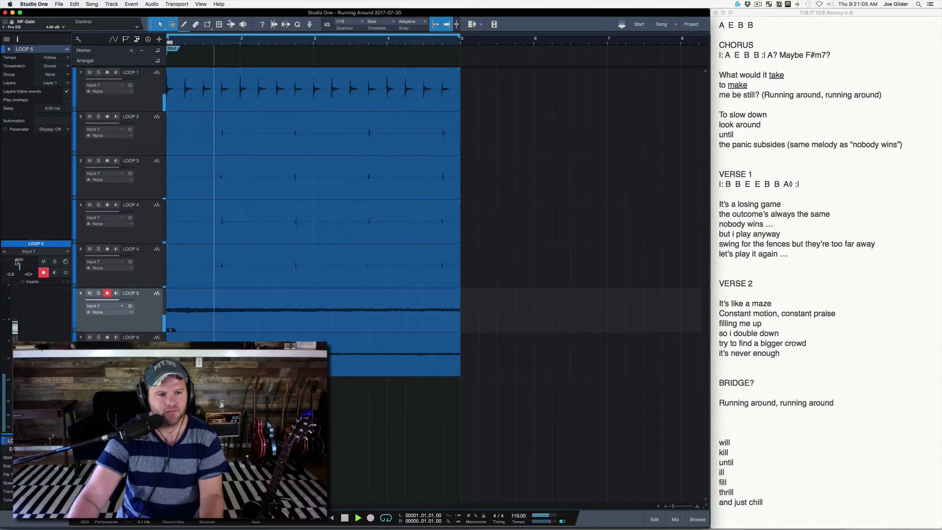
key("Down")
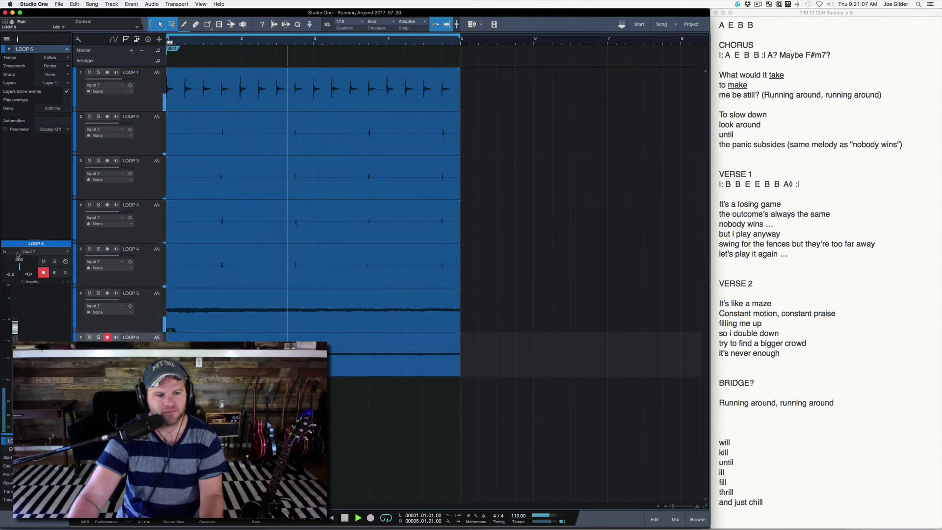
key("Down")
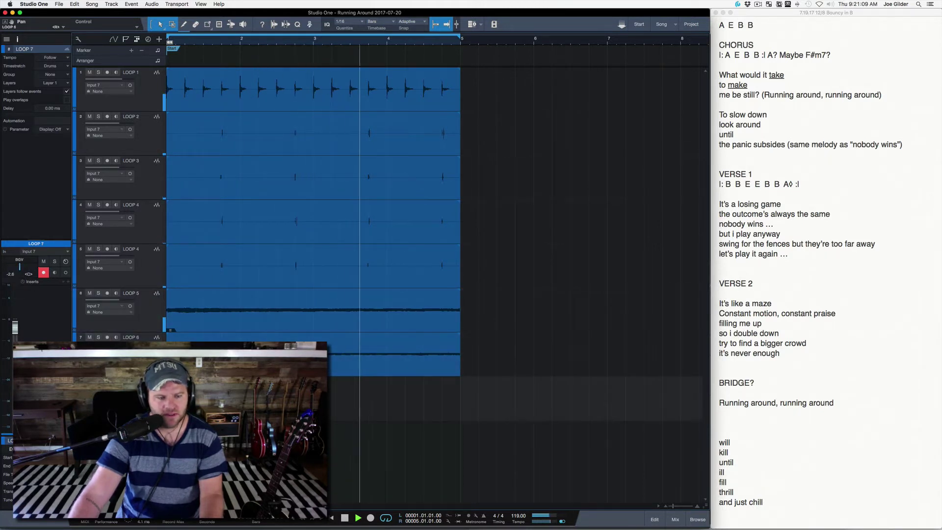
key("Down")
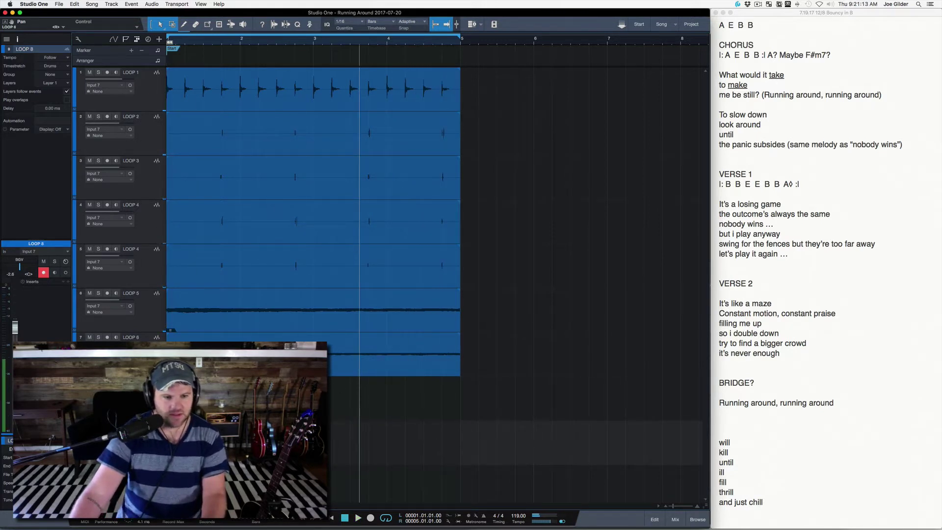
Record a four-bar take on LOOP 7 and lower the track's volume to about -5 dB.
key("Up")
key("KP_Multiply")
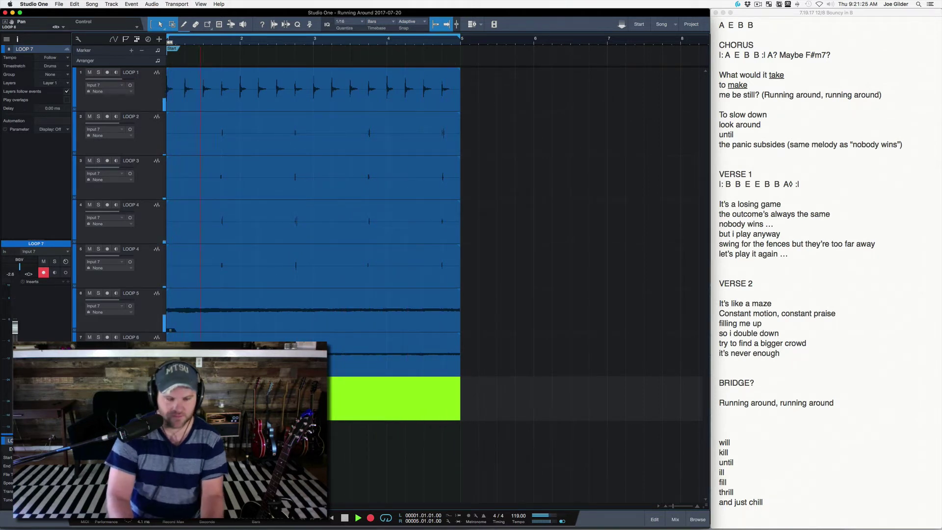
key("KP_Multiply")
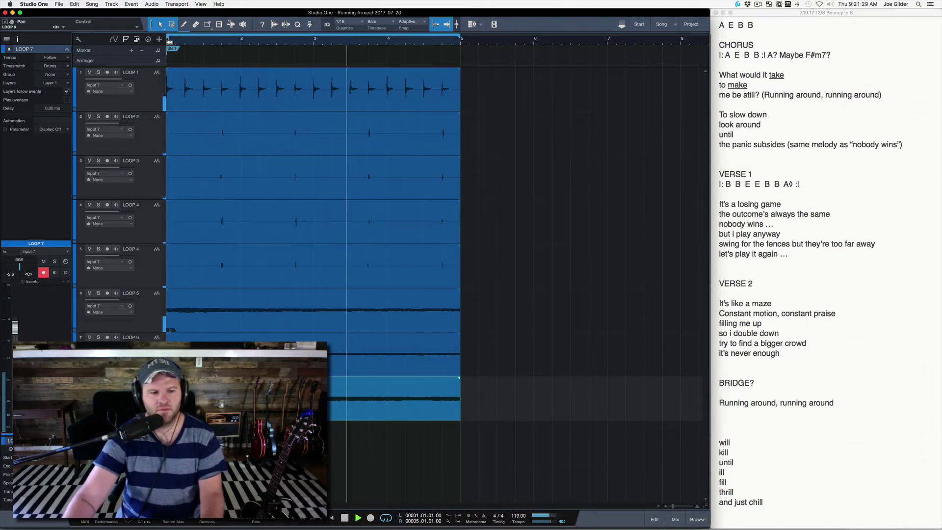
left_click_drag(15, 327, 15, 336)
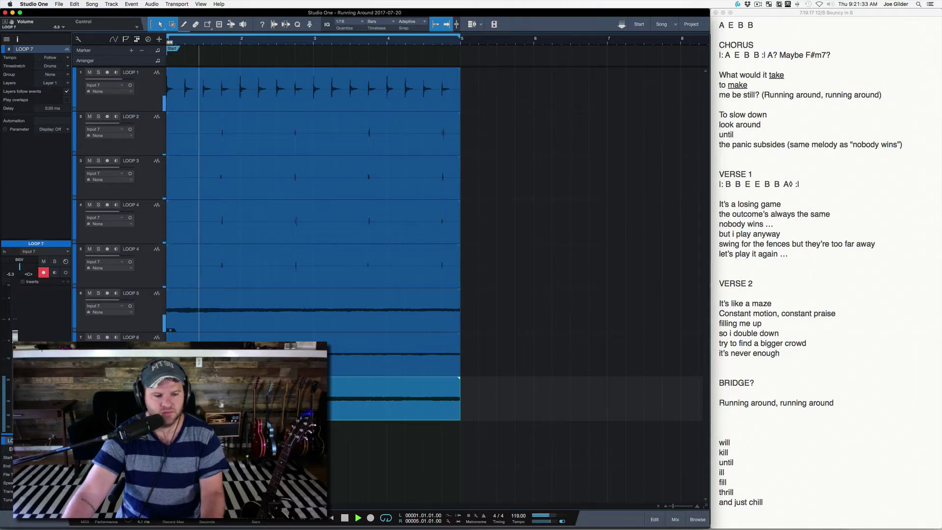
key("shift+d")
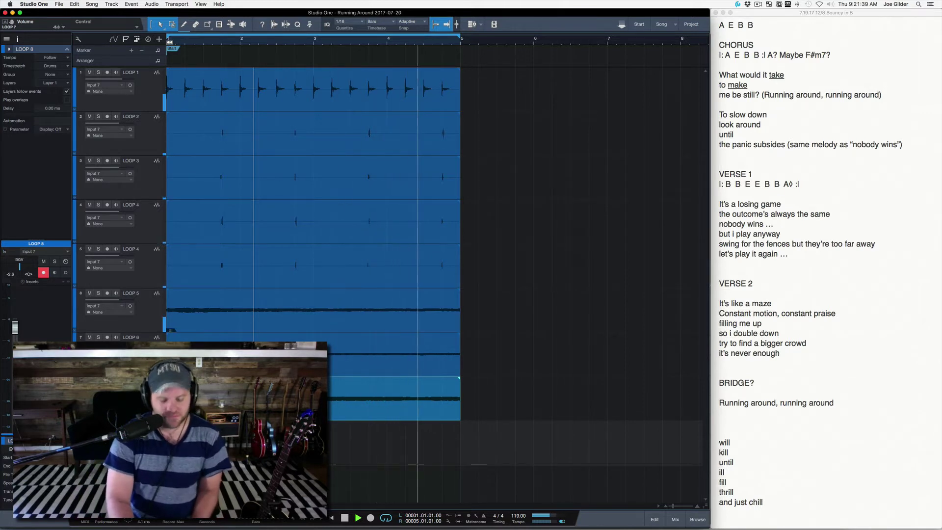
key("KP_Multiply")
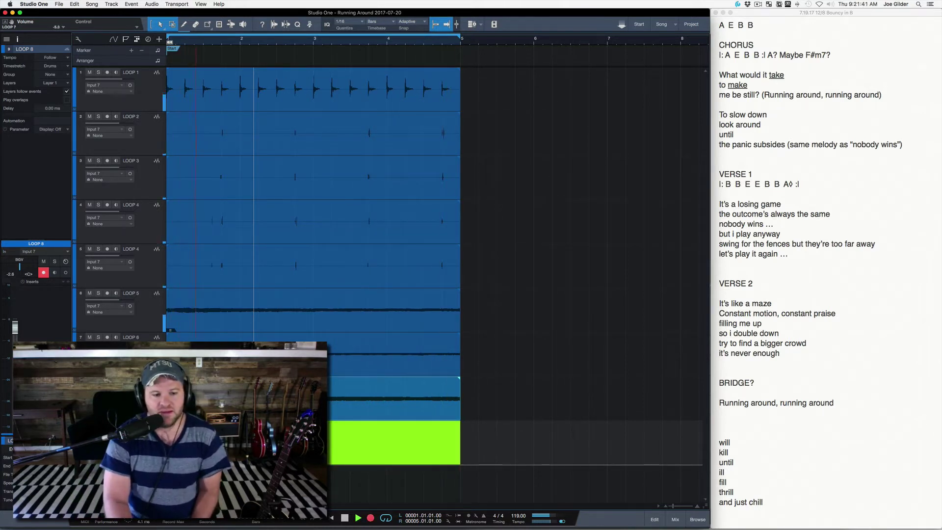
key("KP_Multiply")
key("Delete")
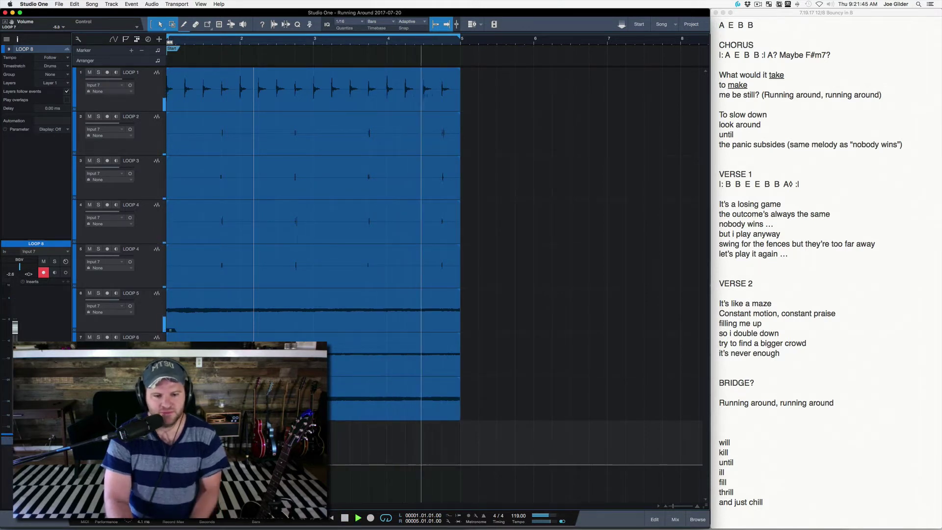
Record a four-bar take on LOOP 8, and add a LOOP 9 track with another four-bar take recorded on it.
key("KP_Multiply")
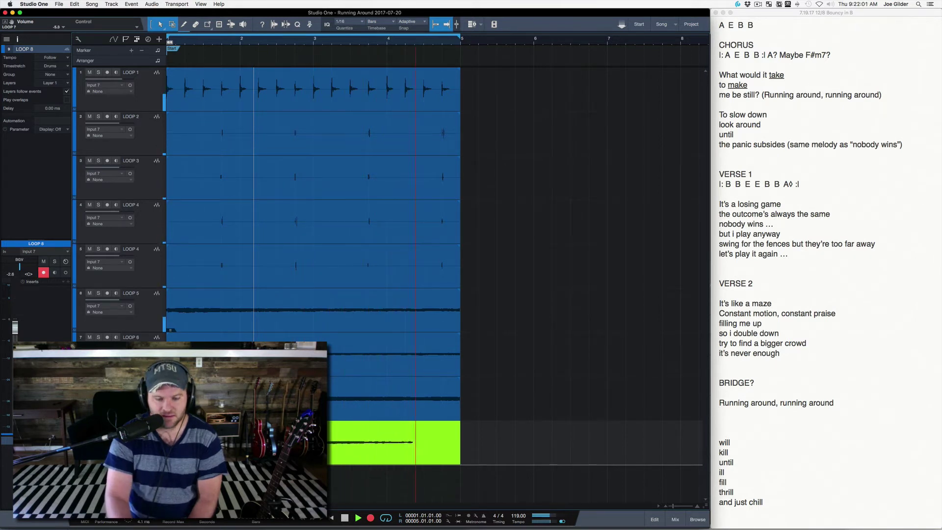
key("KP_Multiply")
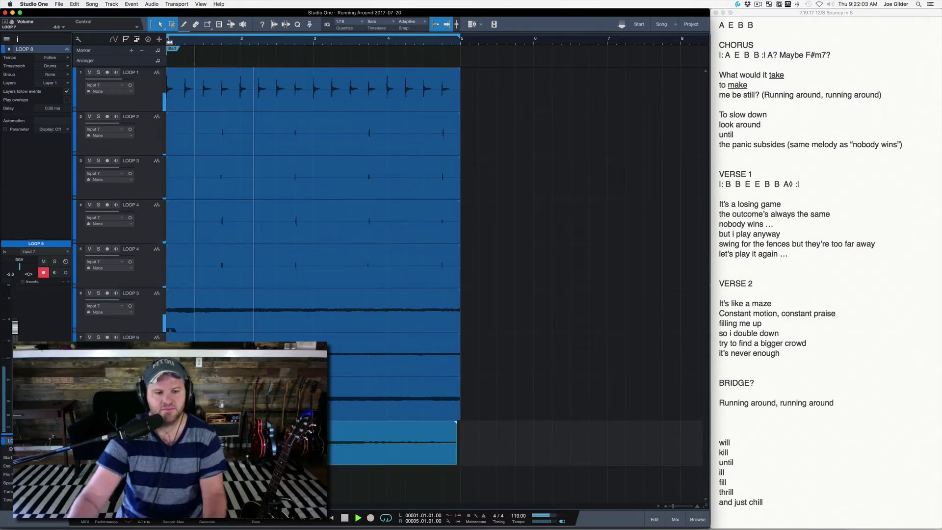
key("super+d")
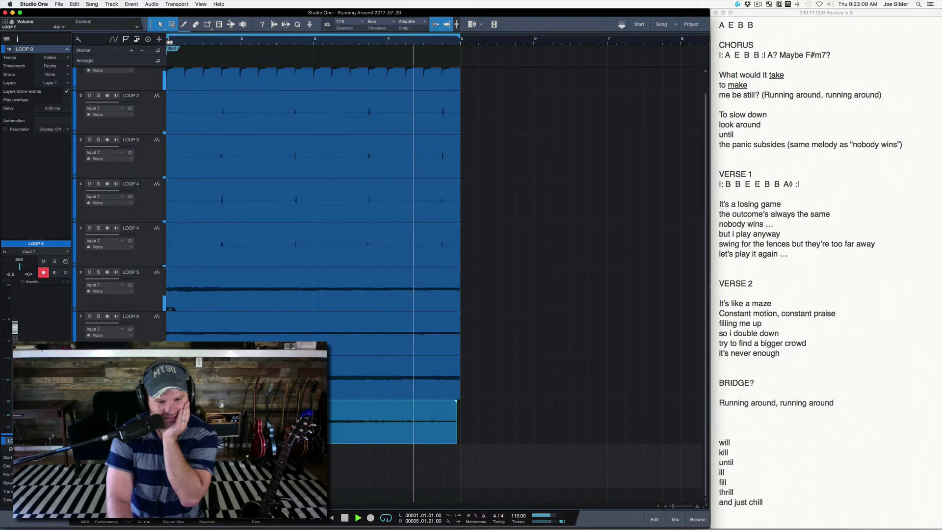
key("KP_Multiply")
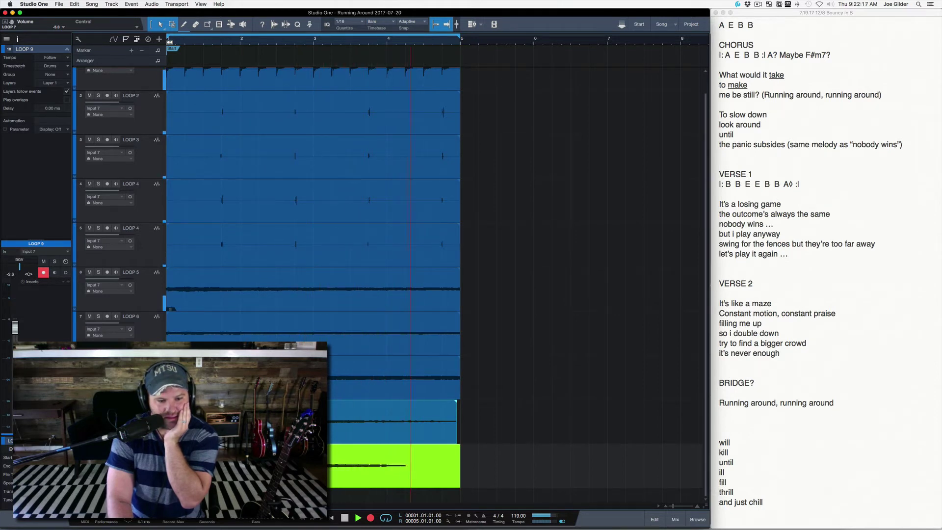
key("KP_Multiply")
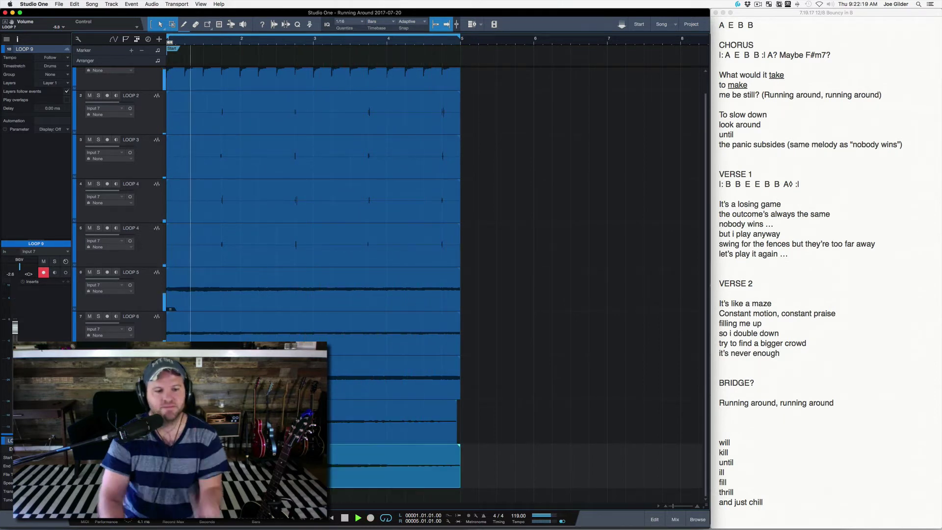
Pan LOOP 8 fully left and LOOP 9 fully right during playback.
key("Up")
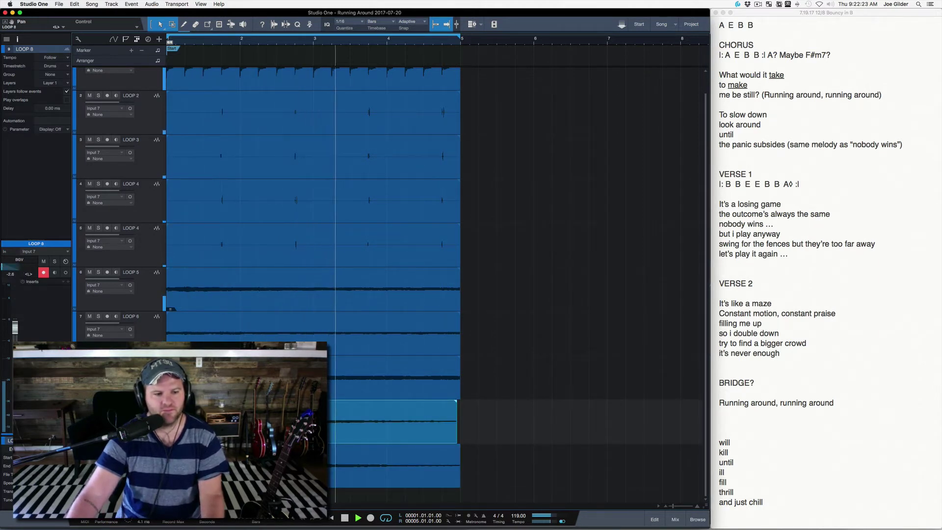
key("Down")
left_click_drag(20, 269, 37, 269)
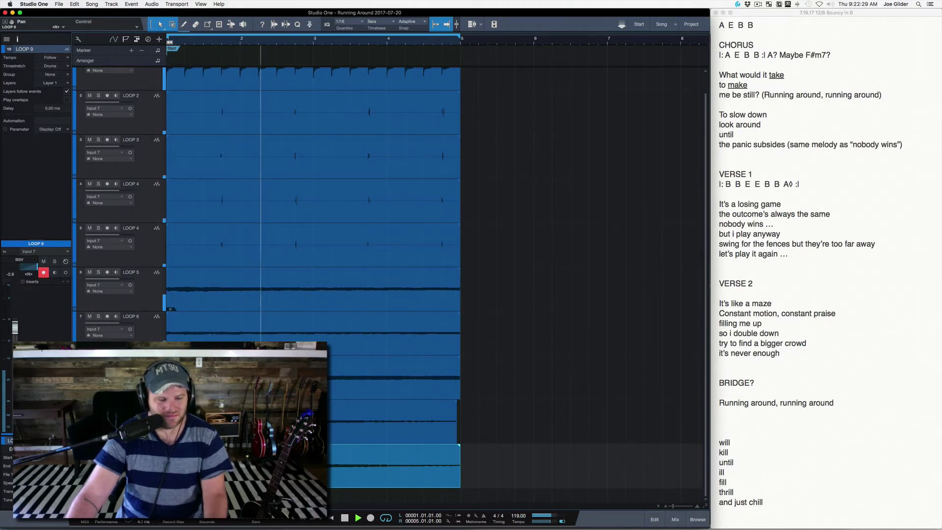
Add a pair of LOOP 10 tracks panned left and right, and record a four-bar take on the left-panned one.
key("Down")
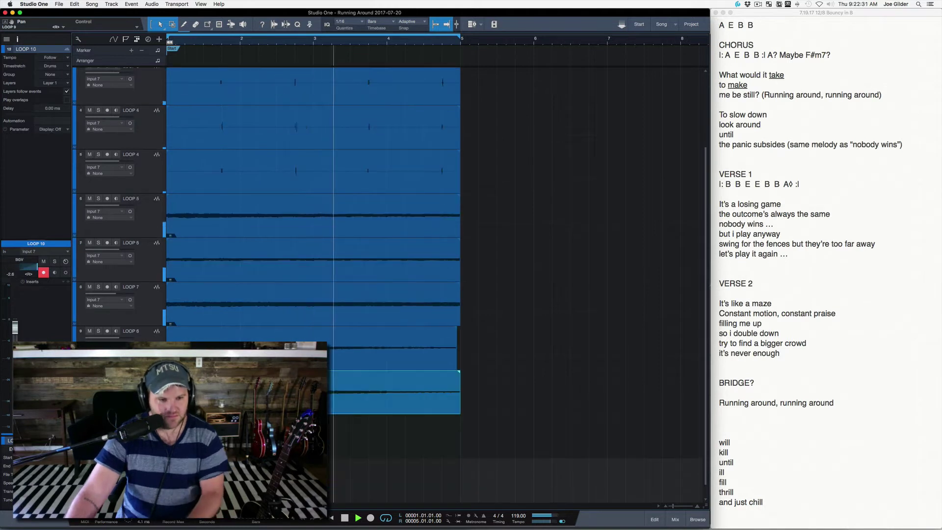
key("Up")
key("KP_Multiply")
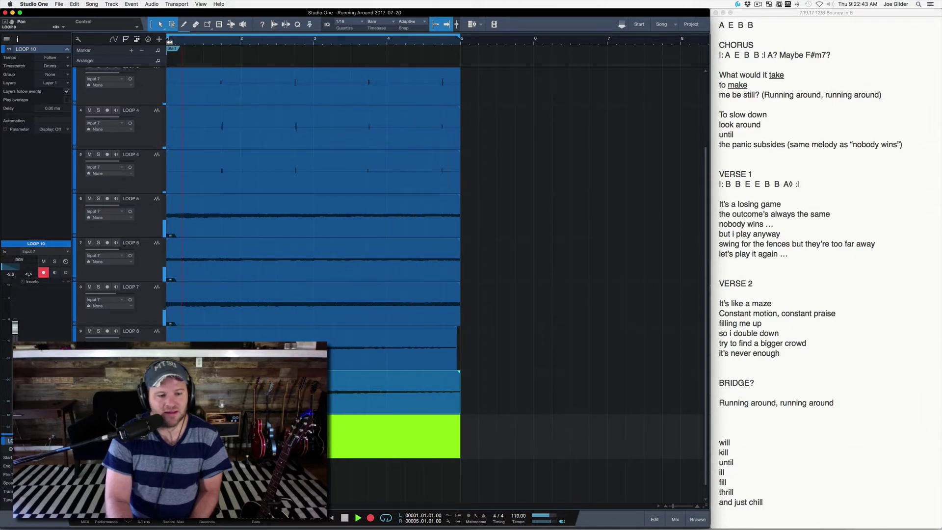
key("KP_Multiply")
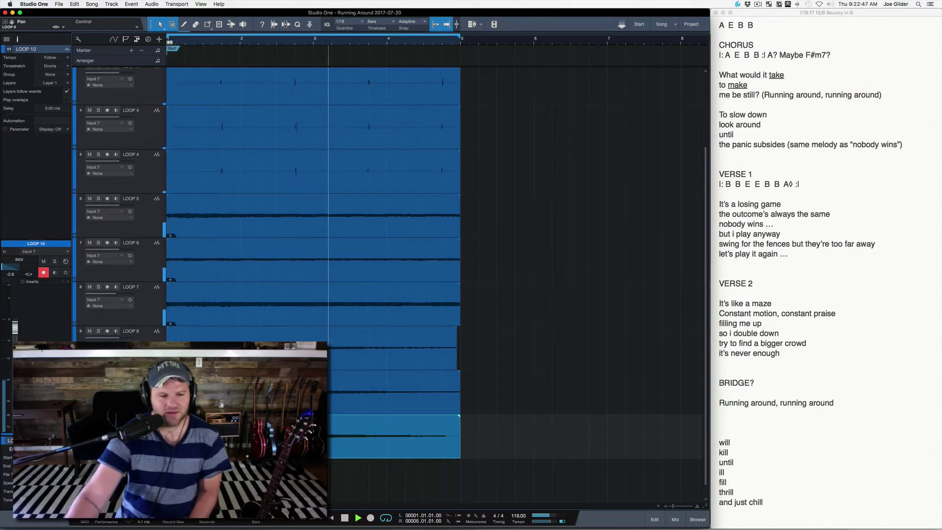
Record a four-bar take on the right-panned LOOP 10 track, discarding the first attempt and recording it again.
key("Down")
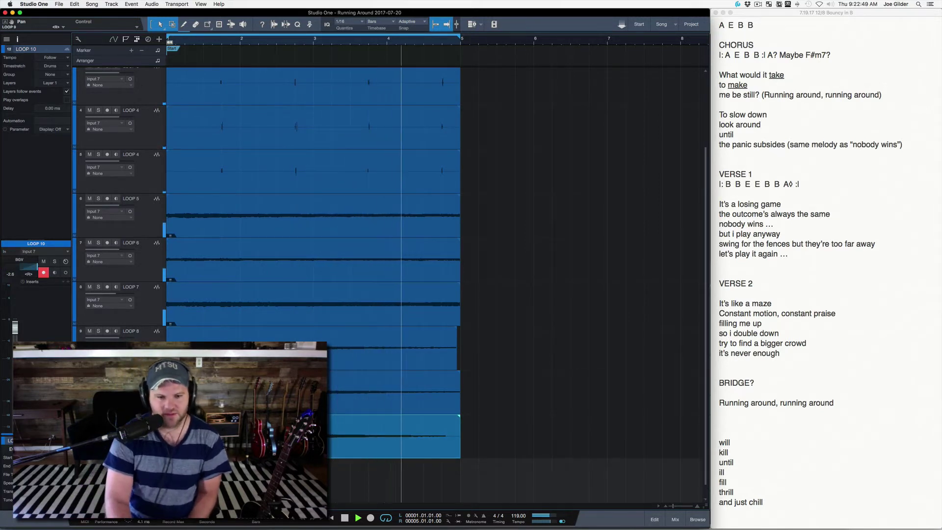
key("KP_Multiply")
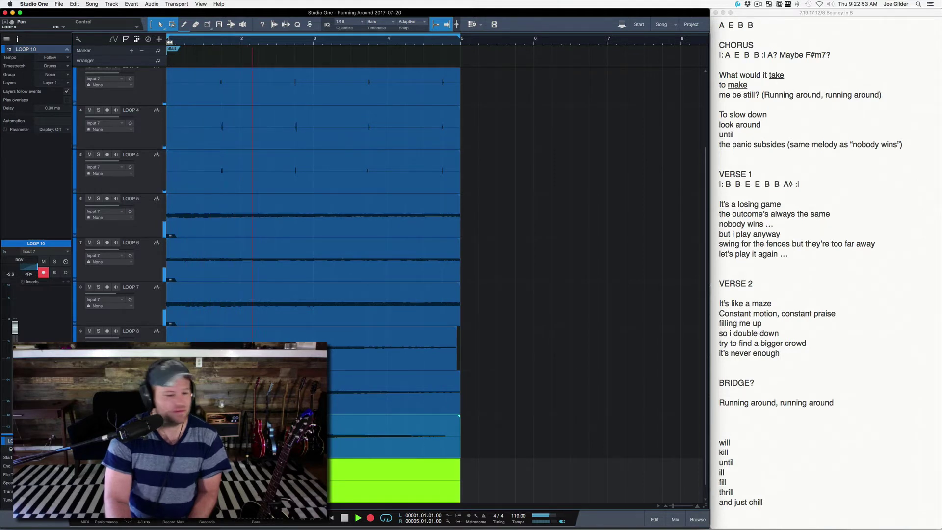
key("KP_Multiply")
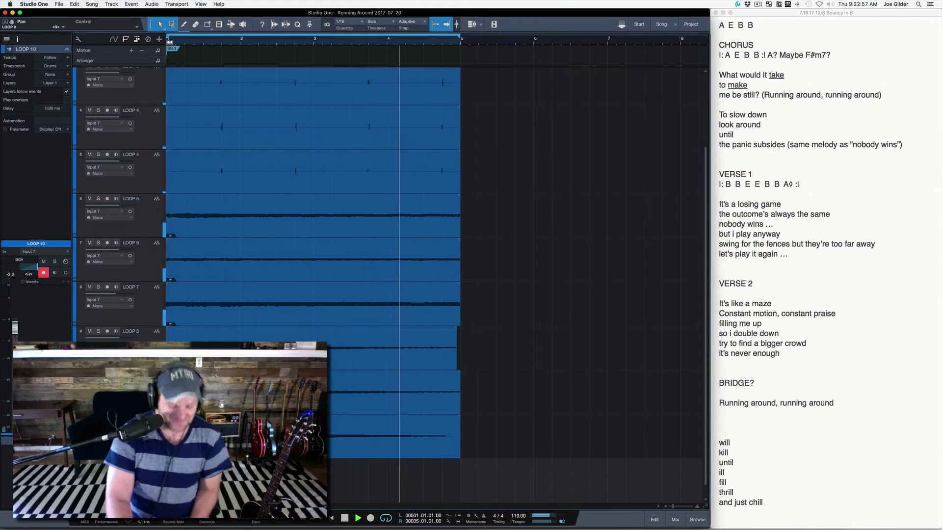
key("KP_Multiply")
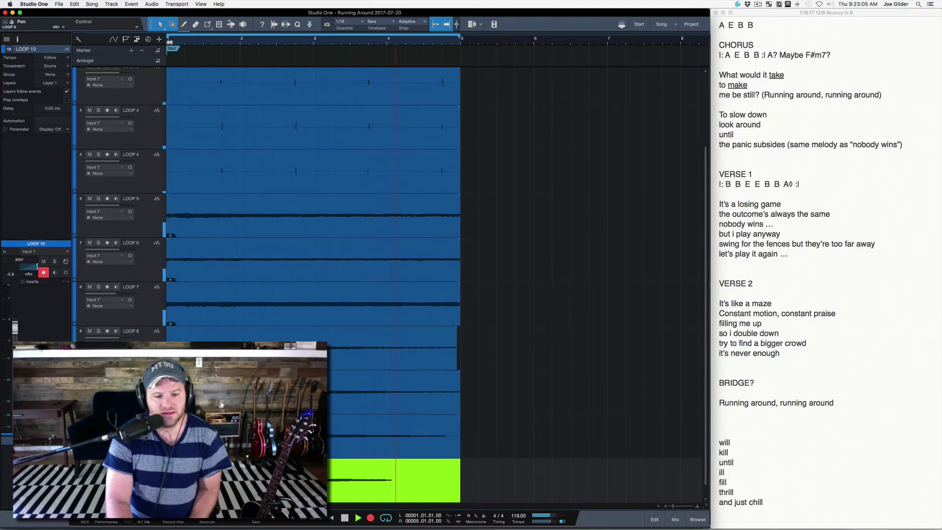
key("KP_Multiply")
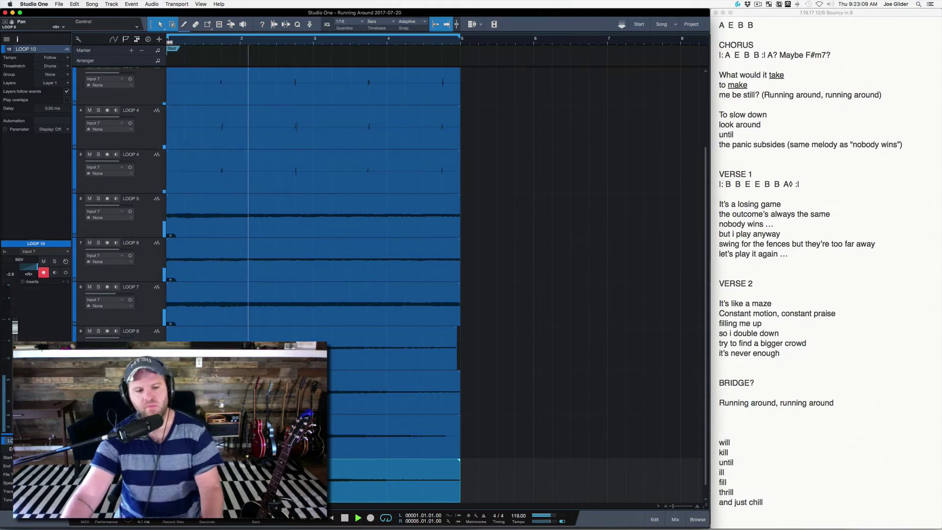
Duplicate the two LOOP 10 tracks as an empty LOOP 11 pair and record a four-bar take on the left-panned one, redoing the first attempt.
key("shift+Up")
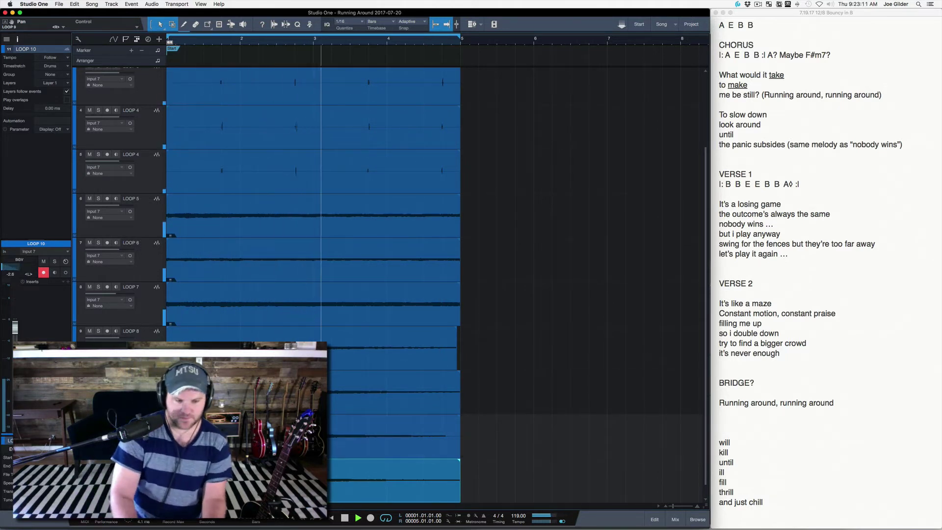
key("super+d")
key("Up")
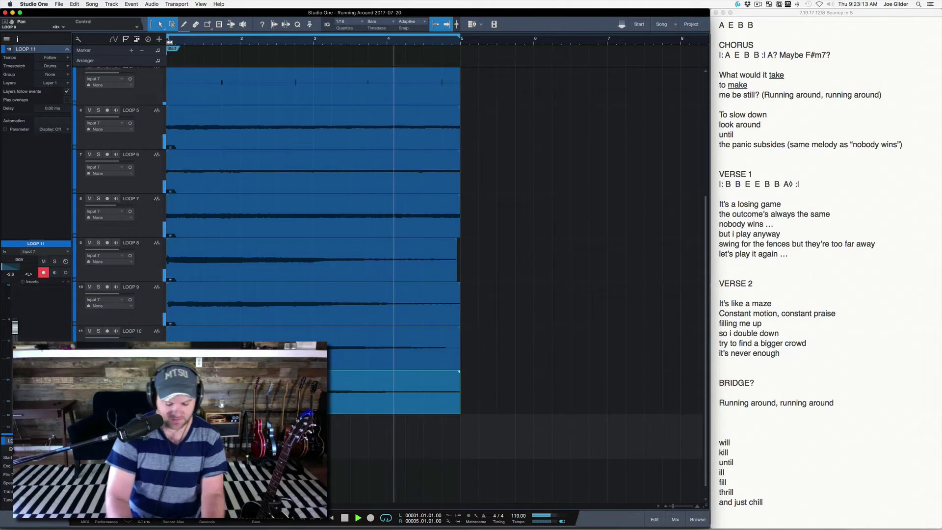
key("KP_Multiply")
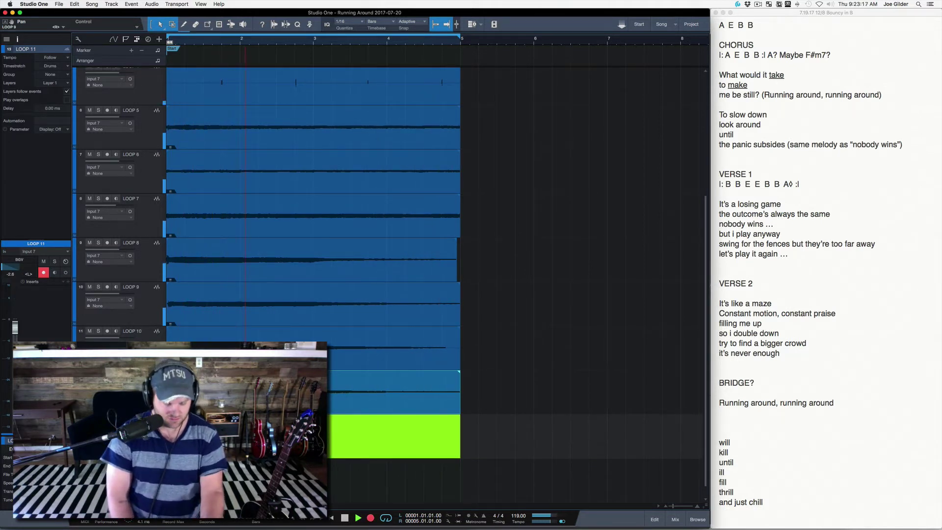
key("KP_Multiply")
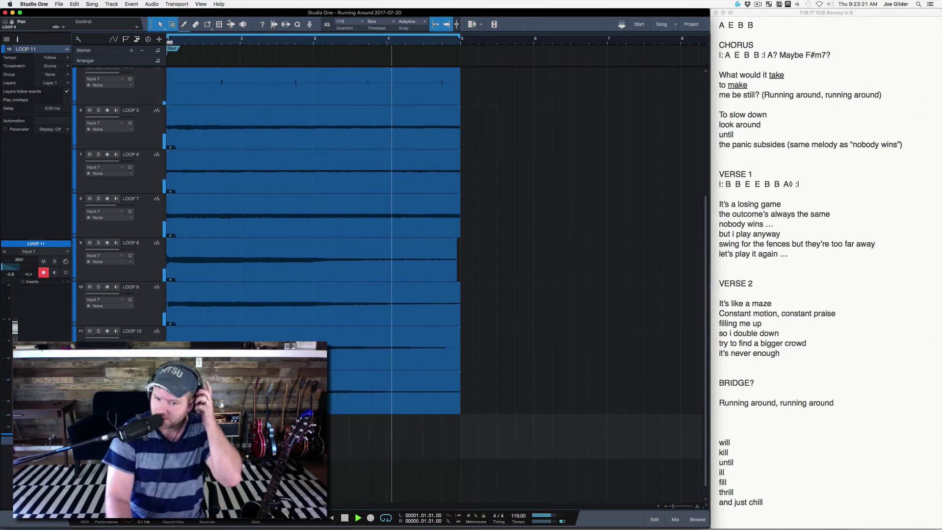
key("KP_Multiply")
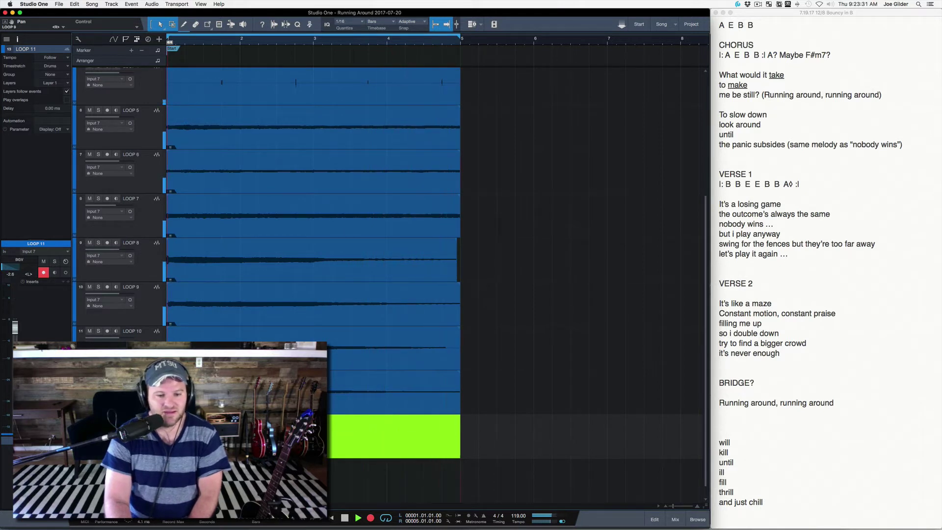
key("KP_Multiply")
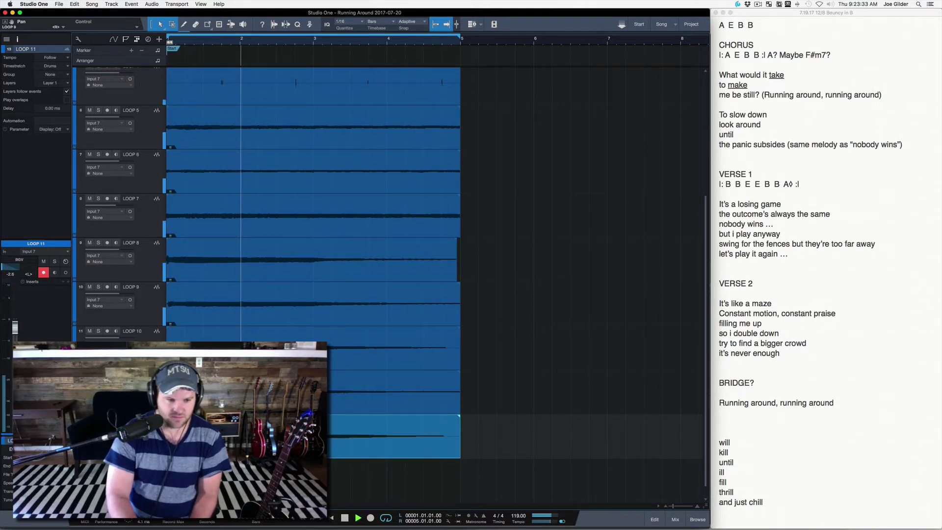
Record a four-bar take on the right-panned LOOP 11 track.
key("Down")
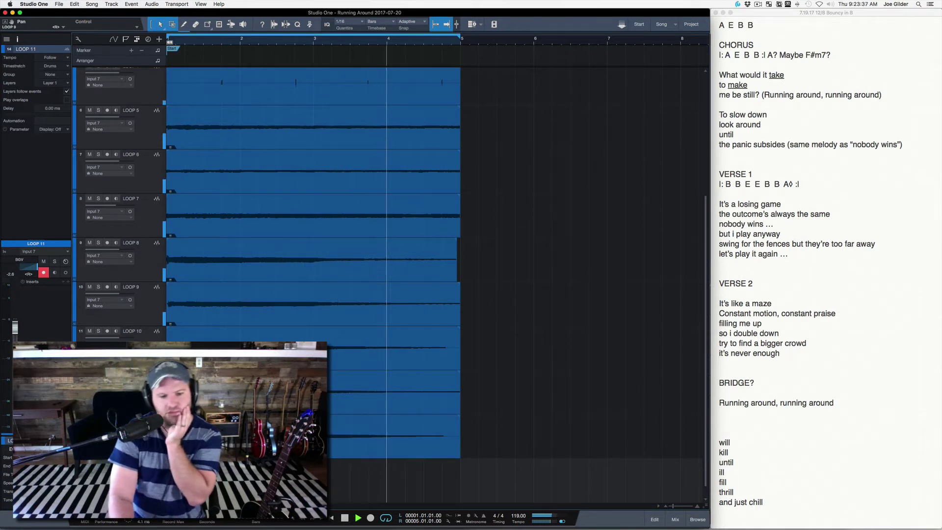
key("KP_Multiply")
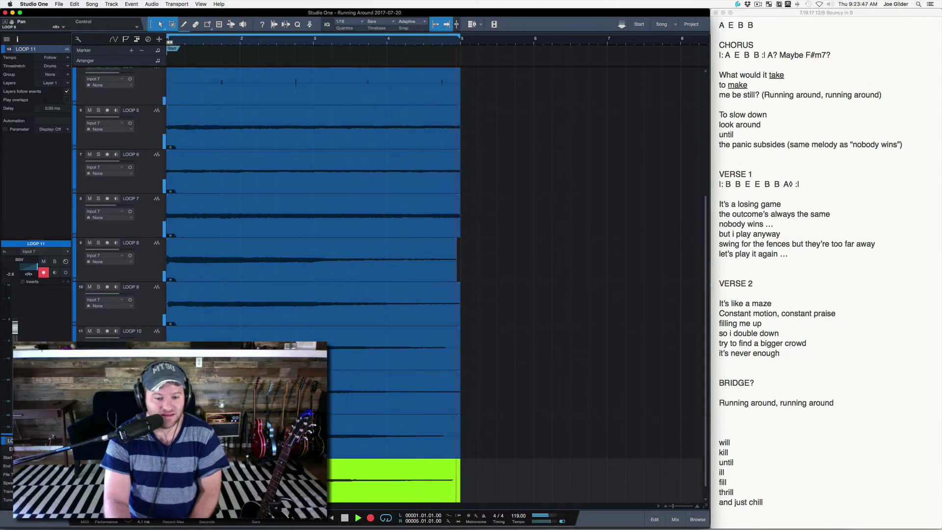
key("KP_Multiply")
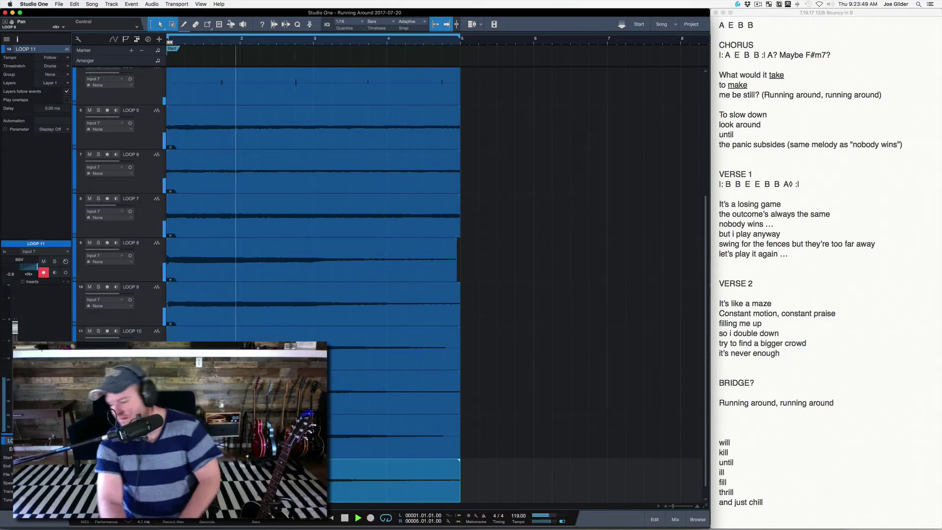
Select the events on LOOP 5 through LOOP 11 and mute all of those tracks during playback.
scroll(387, 284, "down", 1)
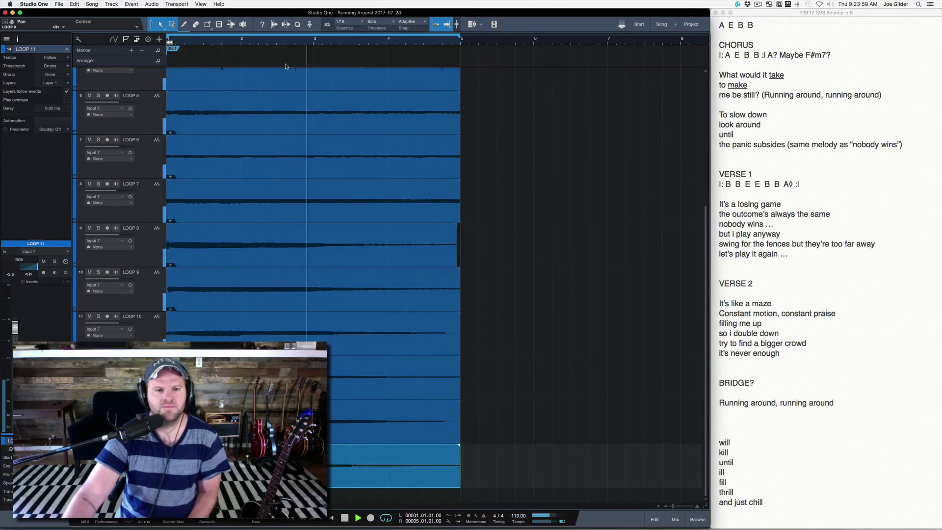
scroll(282, 43, "down", 5)
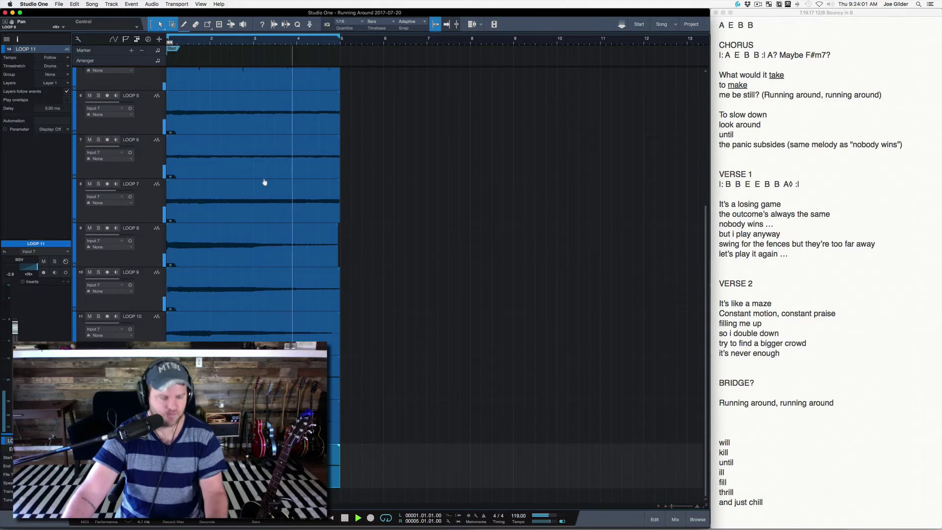
scroll(264, 182, "down", 4)
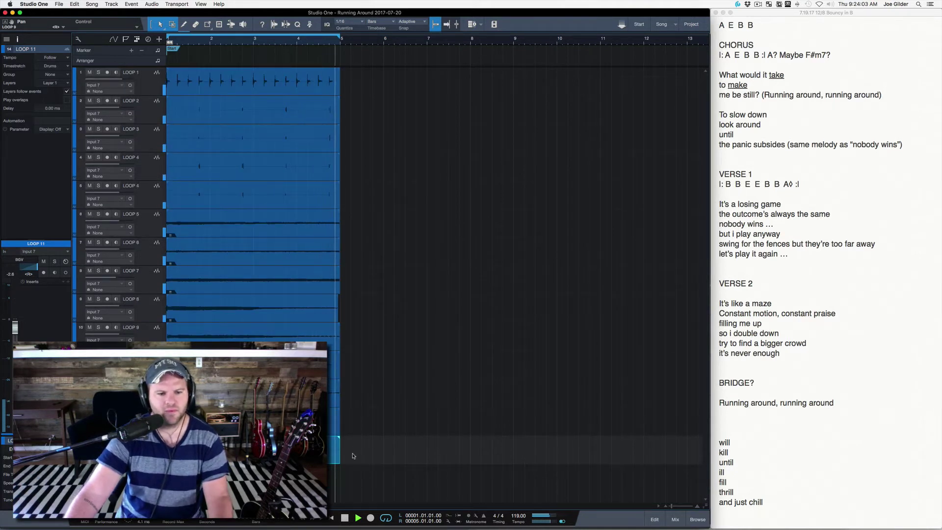
left_click_drag(247, 340, 191, 214)
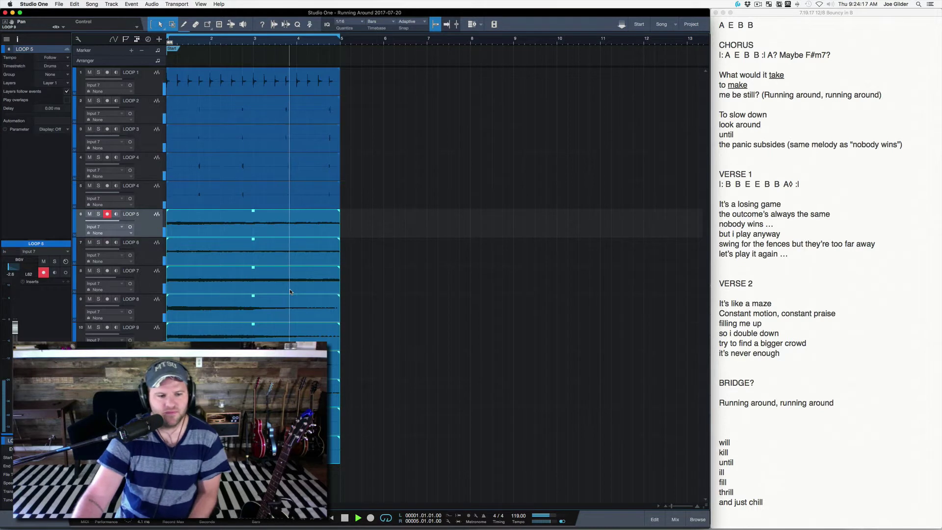
left_click(131, 412)
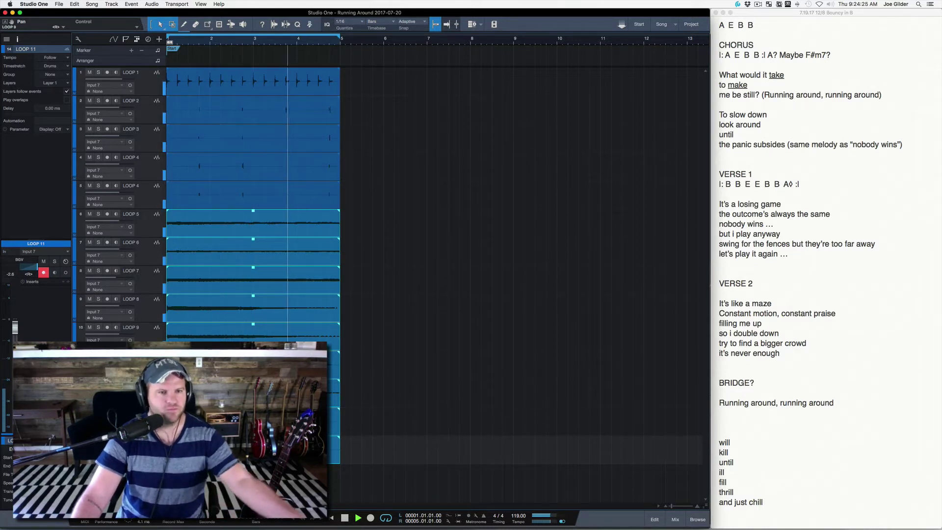
left_click(158, 225, "shift")
key("m")
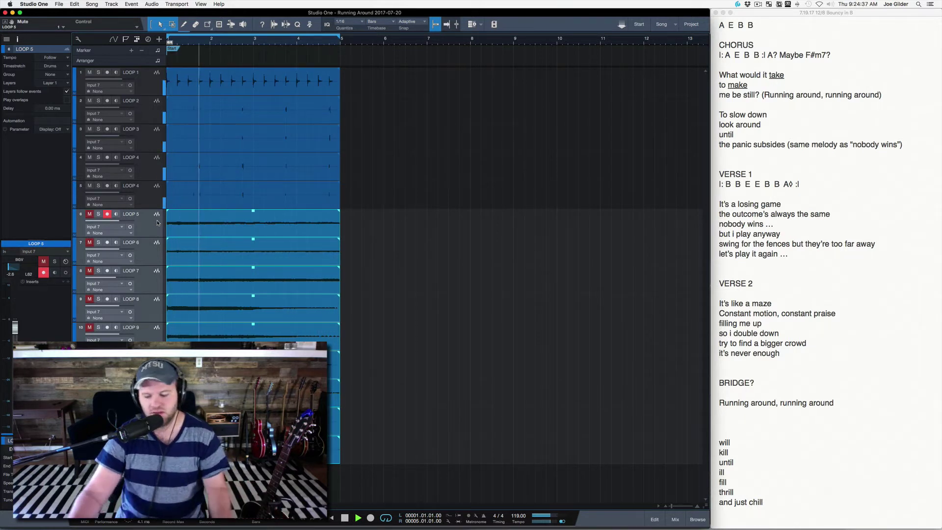
Unmute the LOOP 5 and LOOP 6 tracks and disarm LOOP 5 for recording.
left_click(155, 283)
left_click(155, 255)
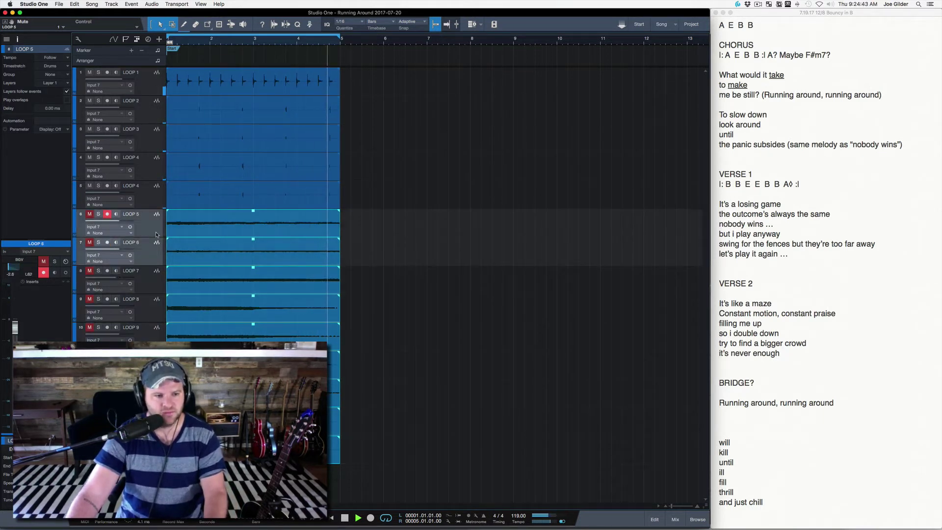
left_click(156, 234, "shift")
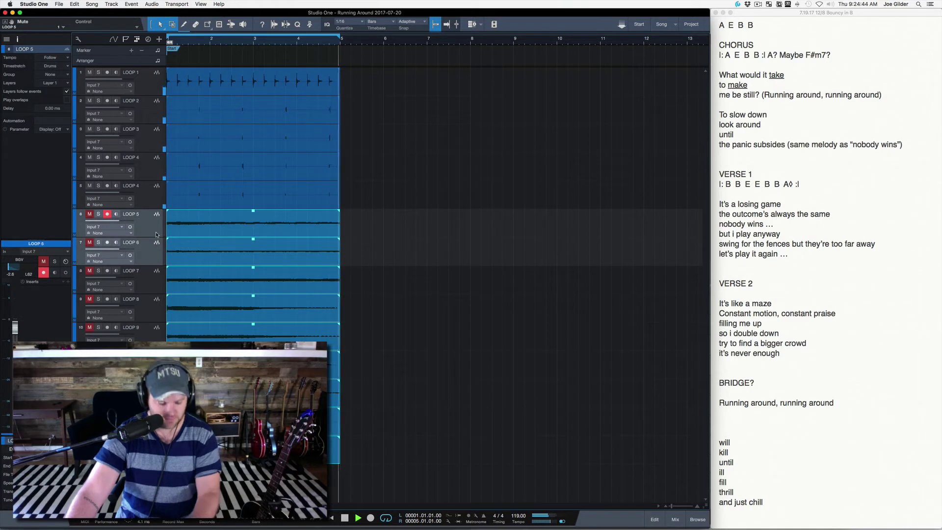
left_click(108, 214)
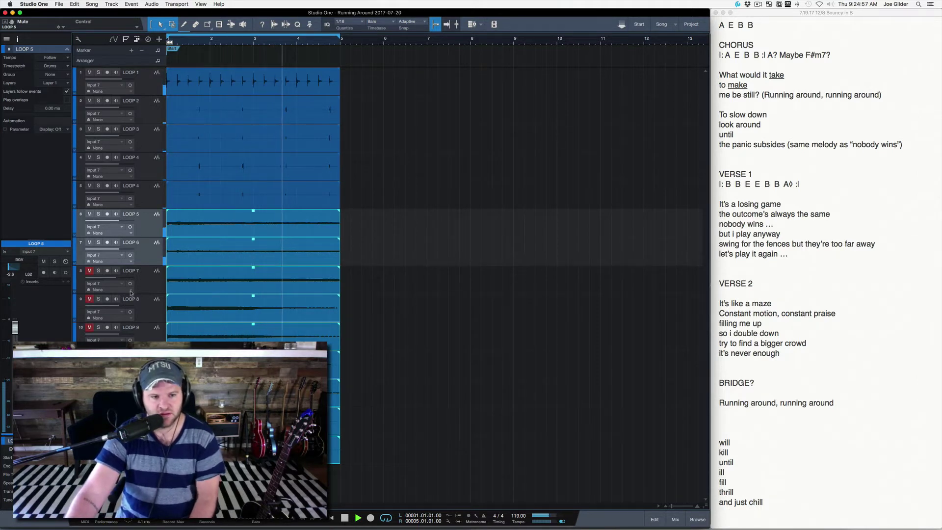
Unmute the LOOP 7 through LOOP 11 tracks together, and stop playback after listening to the full loop.
left_click(144, 280)
left_click(143, 447, "shift")
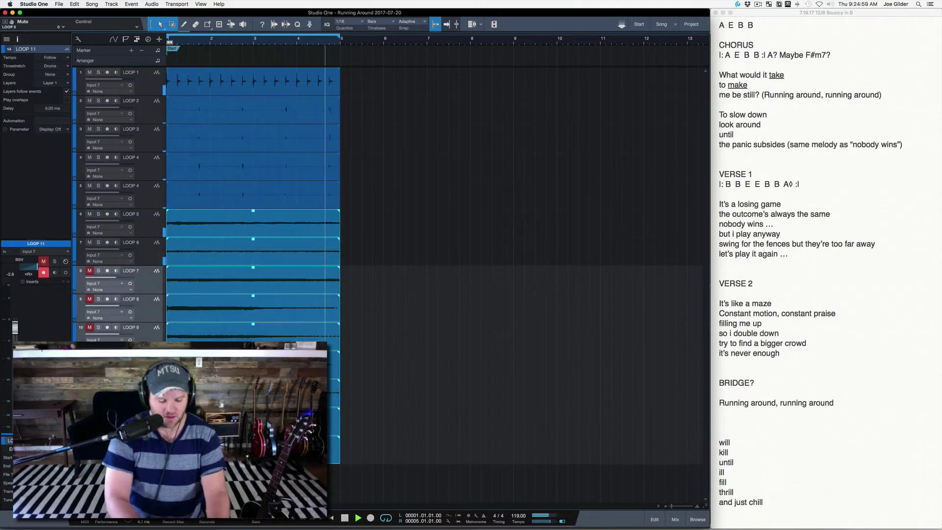
key("m")
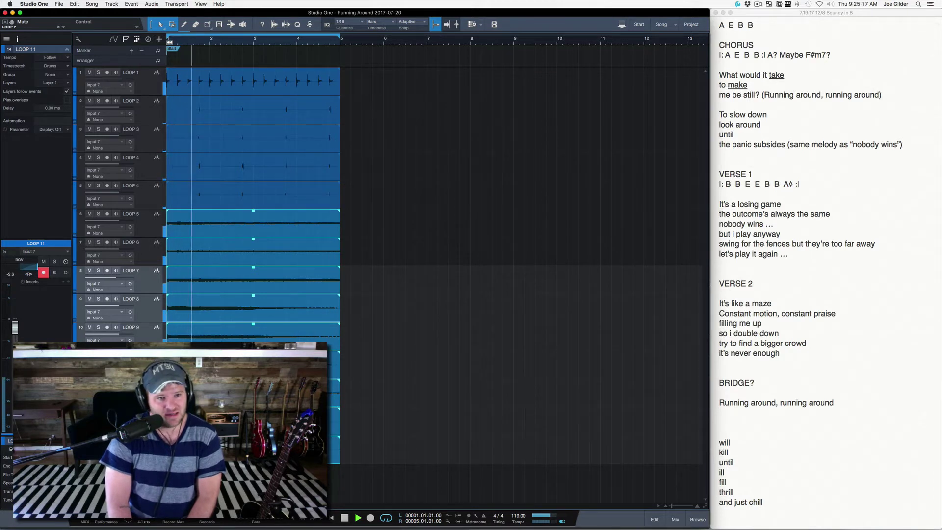
key("space")
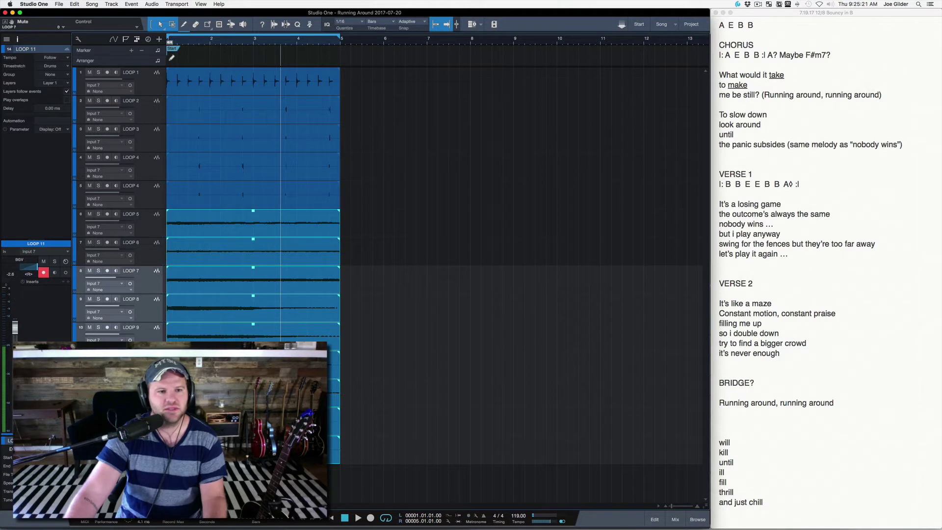
Draw a four-bar Intro section over the loop in the Arranger track and duplicate it with its contents directly after itself.
left_click_drag(172, 57, 331, 64)
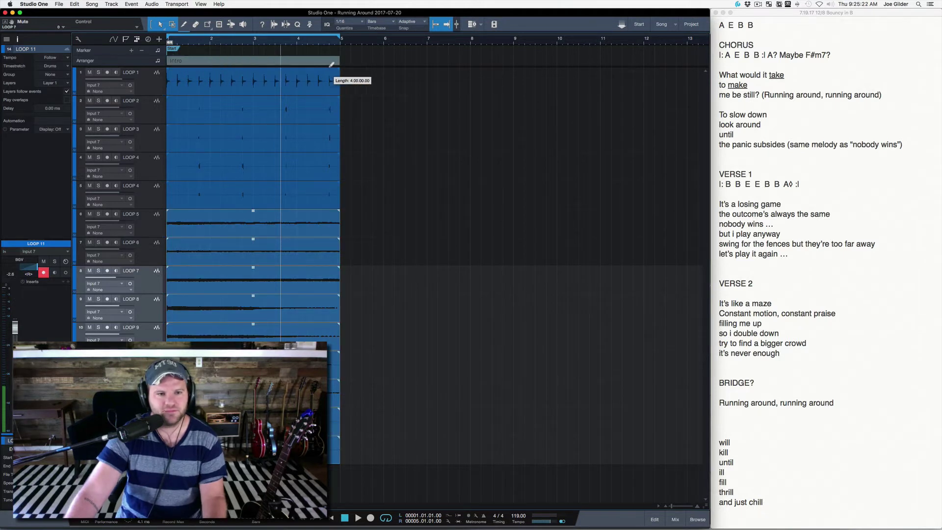
left_click(237, 62)
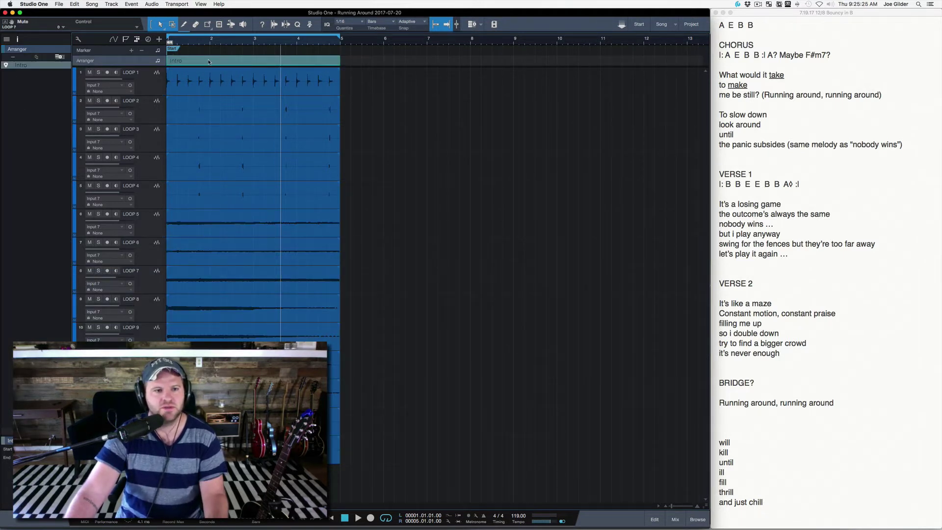
left_click_drag(388, 72, 363, 60)
left_click(281, 60)
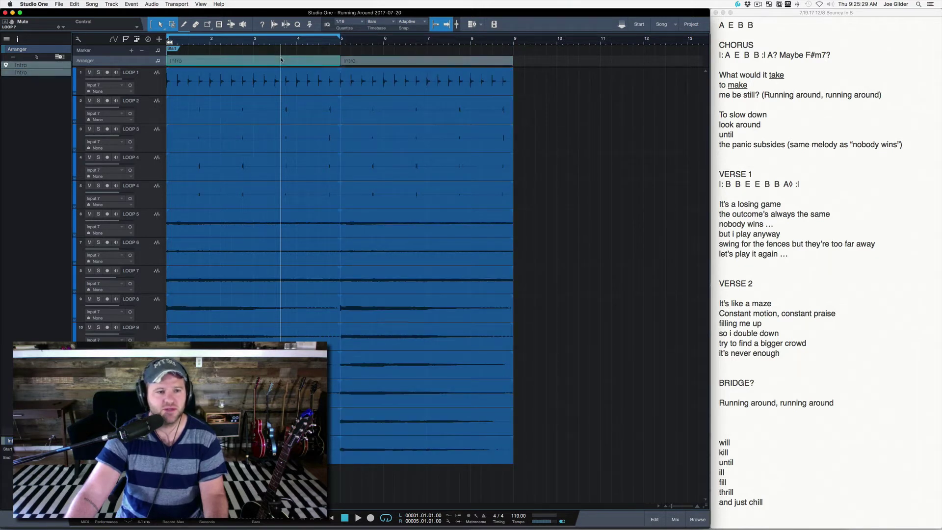
left_click(349, 62)
left_click(283, 63)
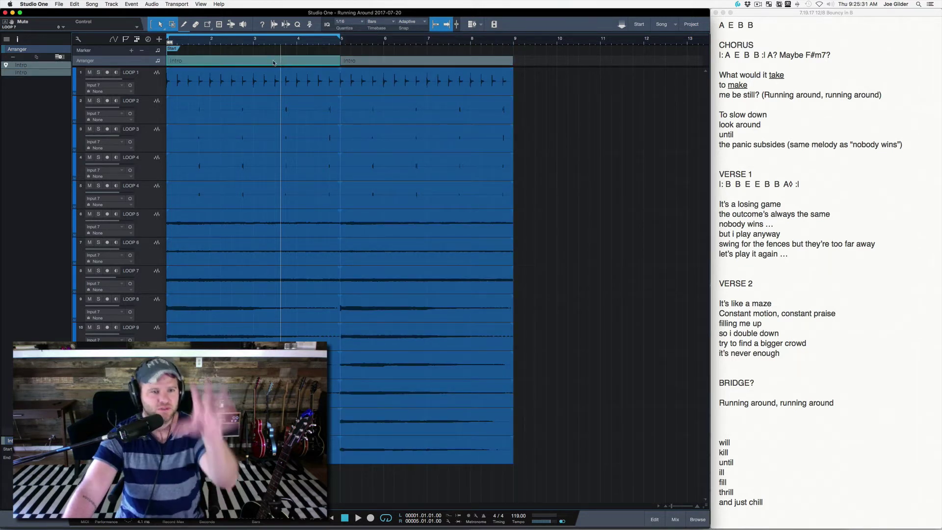
Mute the events from LOOP 7 down in the second Intro section, bars 5 to 9, and play from bar 5.
left_click(369, 62)
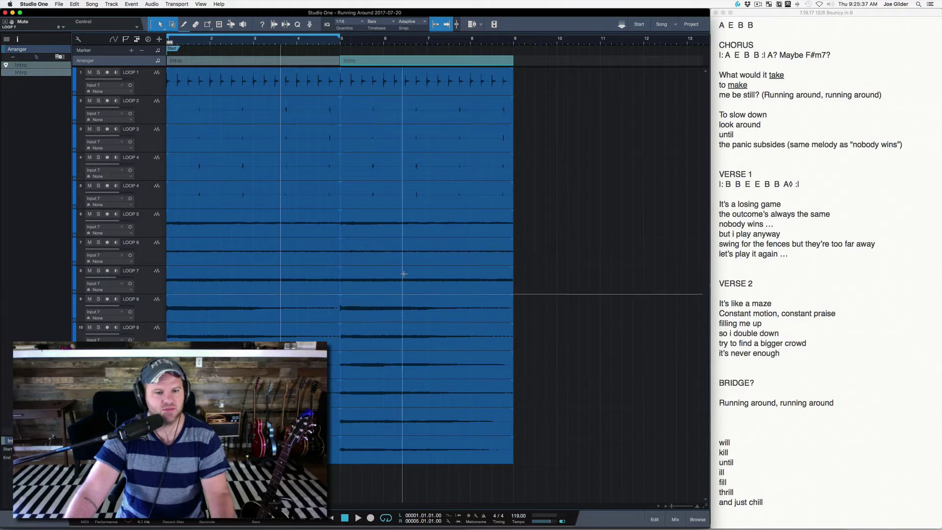
left_click(403, 290)
left_click_drag(522, 264, 425, 471)
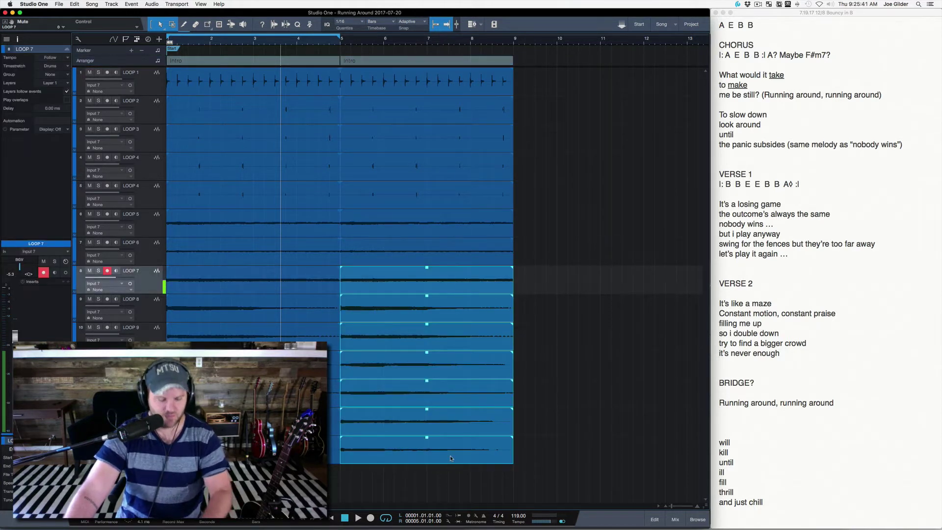
key("shift+m")
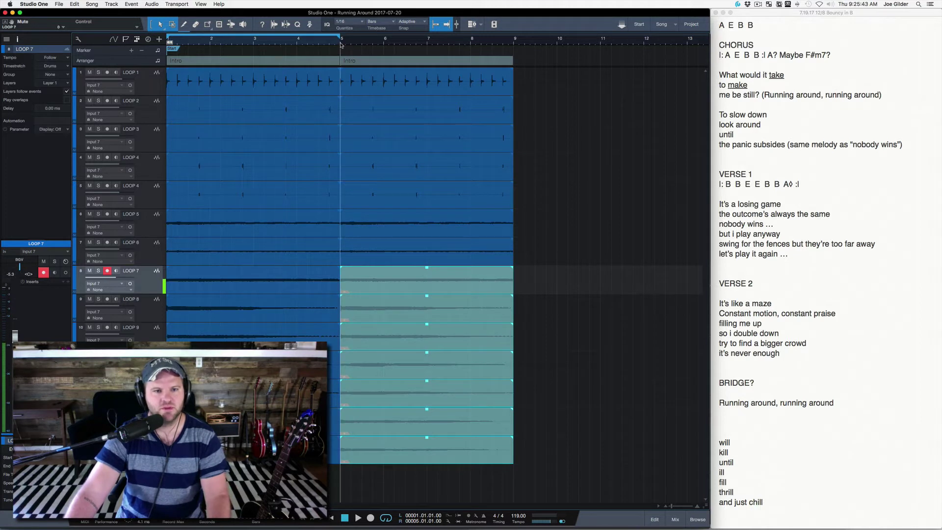
key("space")
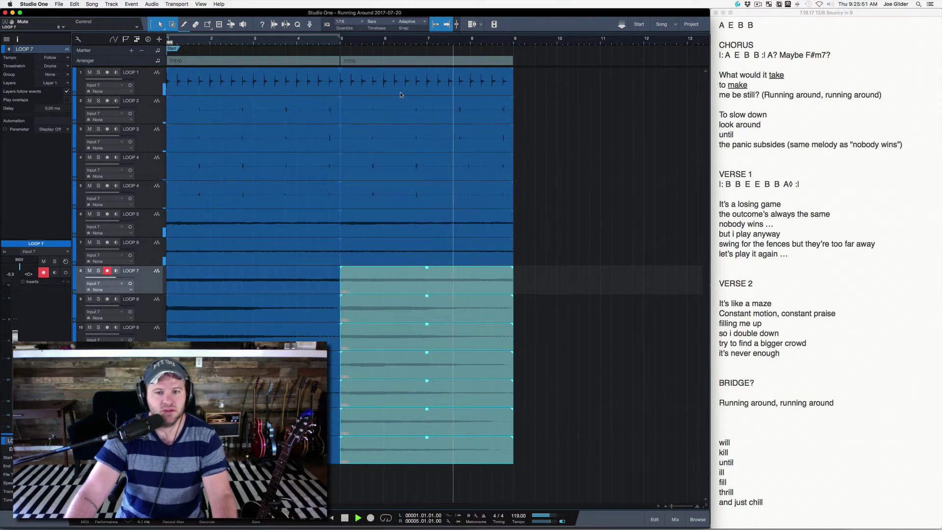
Duplicate the second Intro section with its contents twice, extending the arrangement to bar 17.
left_click(438, 60)
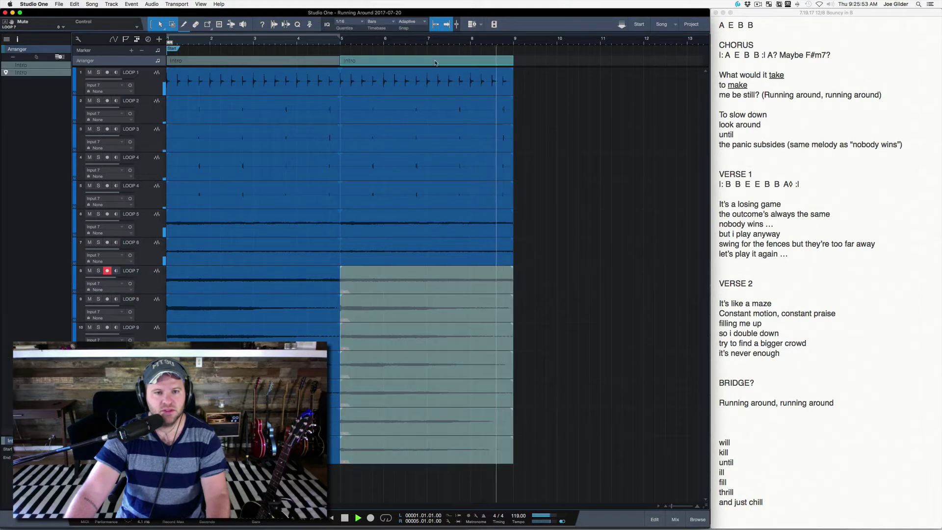
key("super+d")
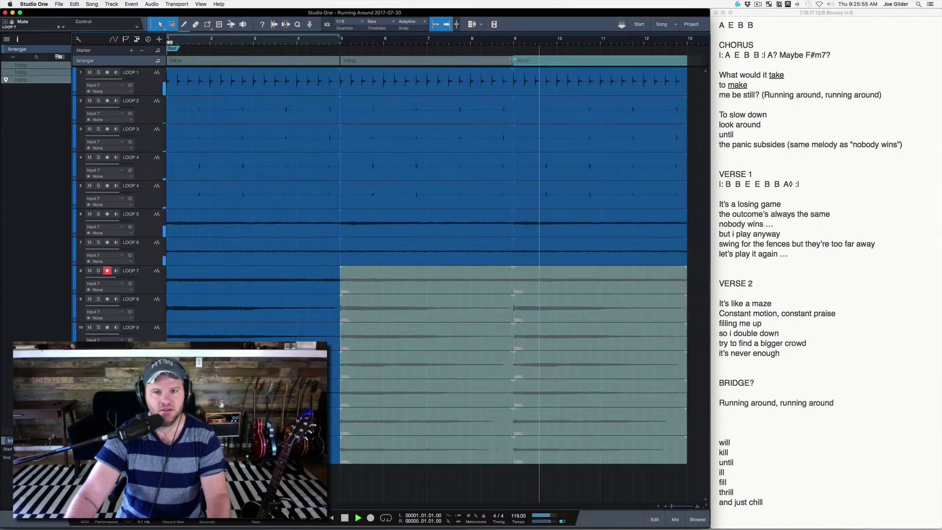
left_click(447, 24)
left_click_drag(509, 37, 502, 53)
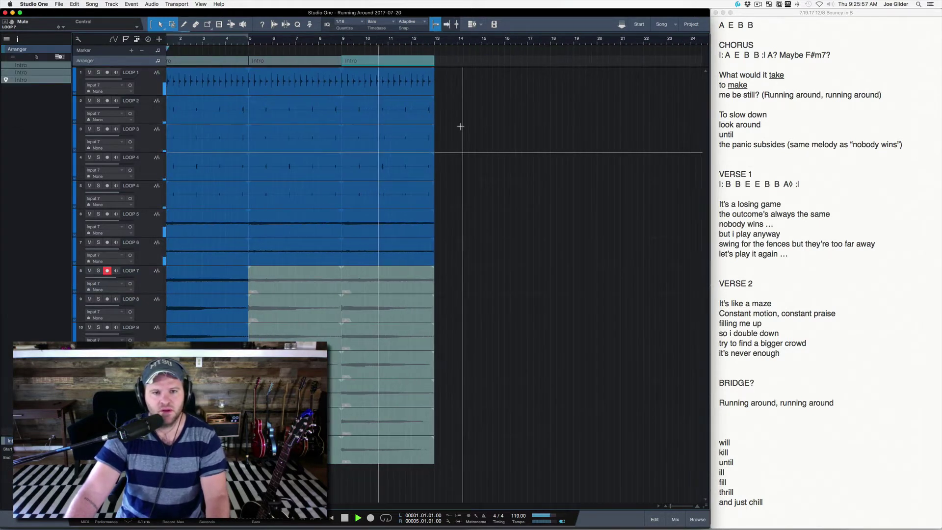
scroll(441, 112, "right", 2)
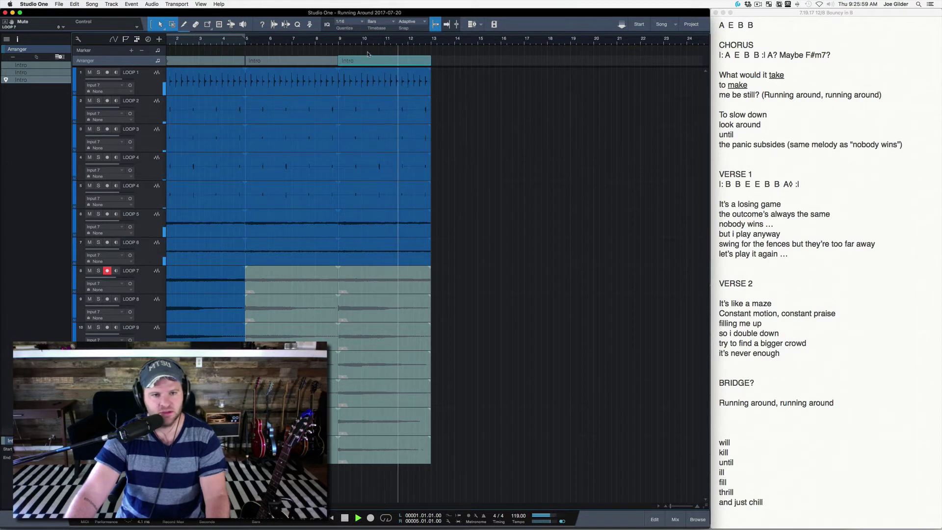
key("super+d")
Stop playback and unmute the LOOP 7 event in the fourth section, bars 13 to 17.
left_click(518, 281)
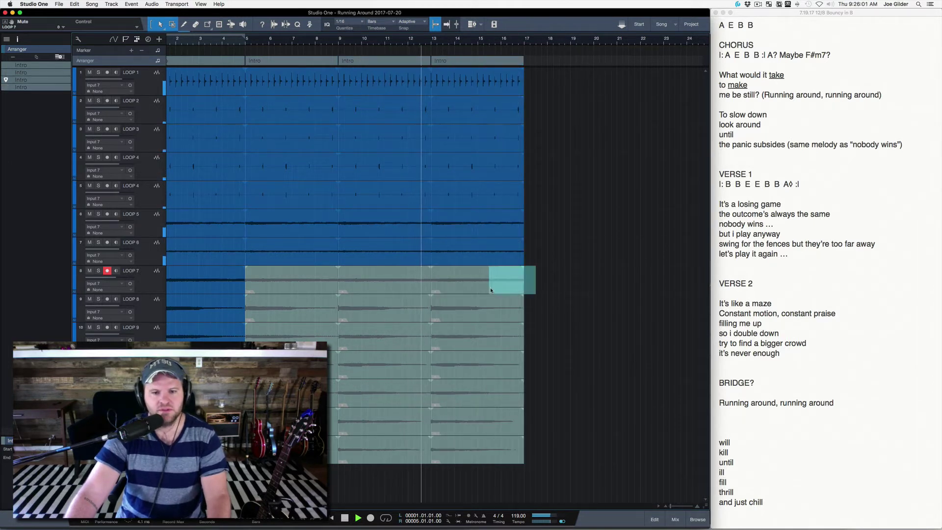
key("space")
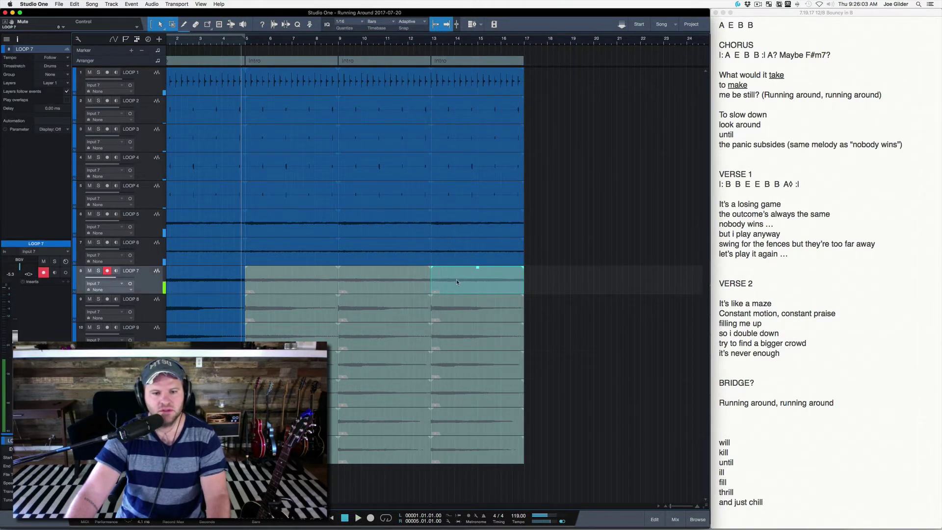
key("shift+m")
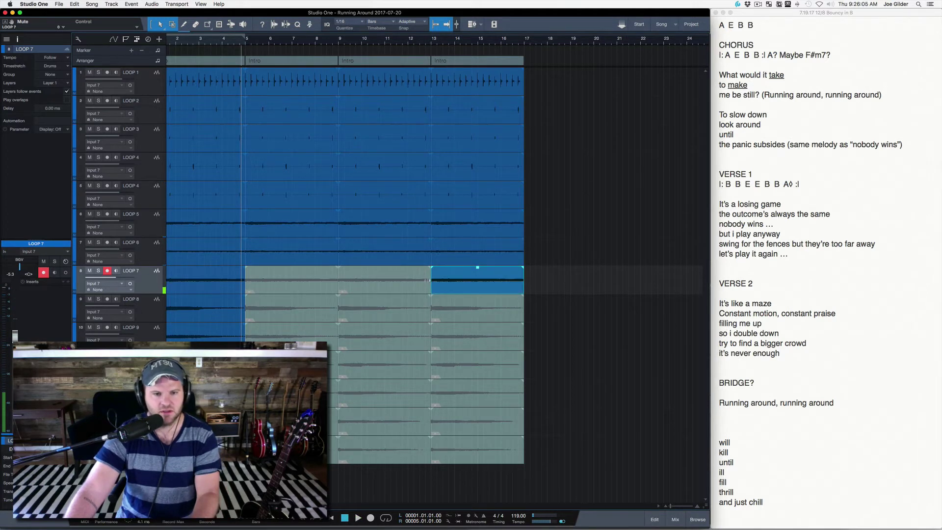
Mute the LOOP 5 and LOOP 6 events in the second and third sections, bars 5 to 13, and play from bar 5.
left_click(400, 247)
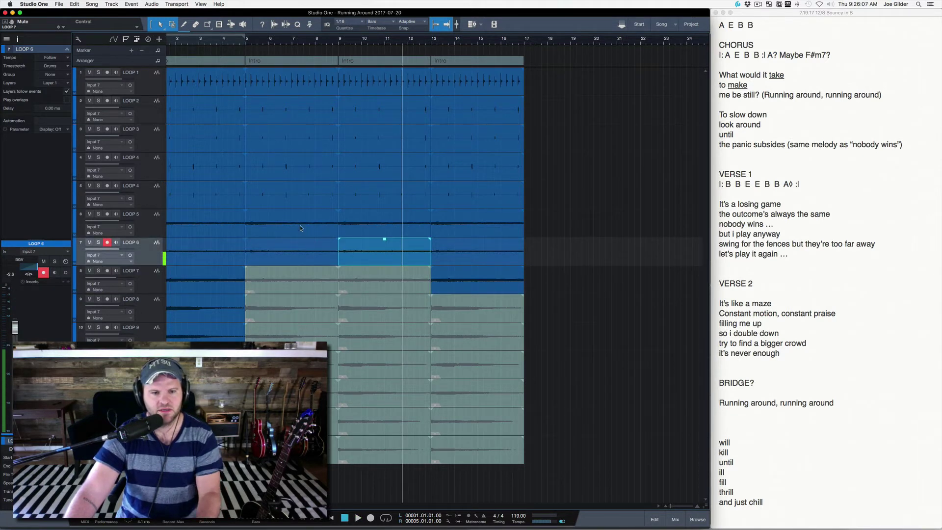
left_click(333, 230)
left_click(342, 231, "shift")
left_click(348, 257, "shift")
left_click(327, 257, "shift")
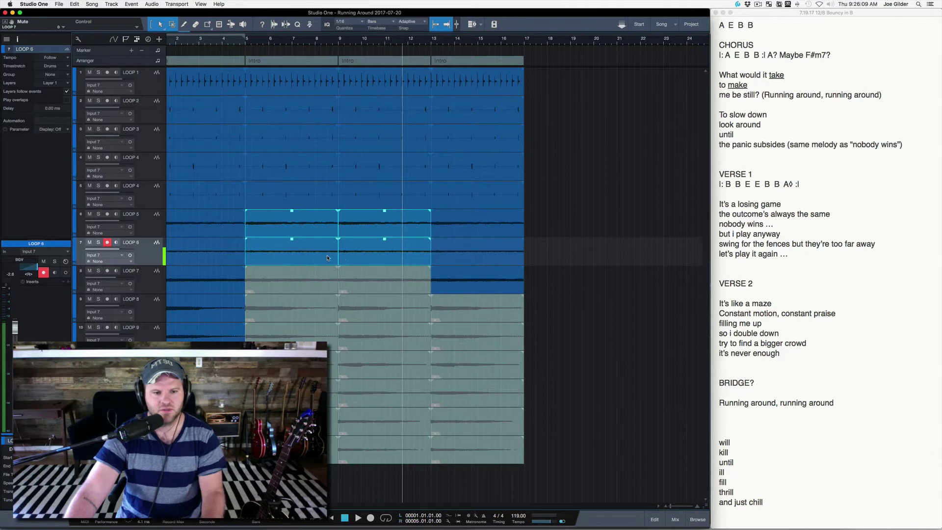
key("shift+m")
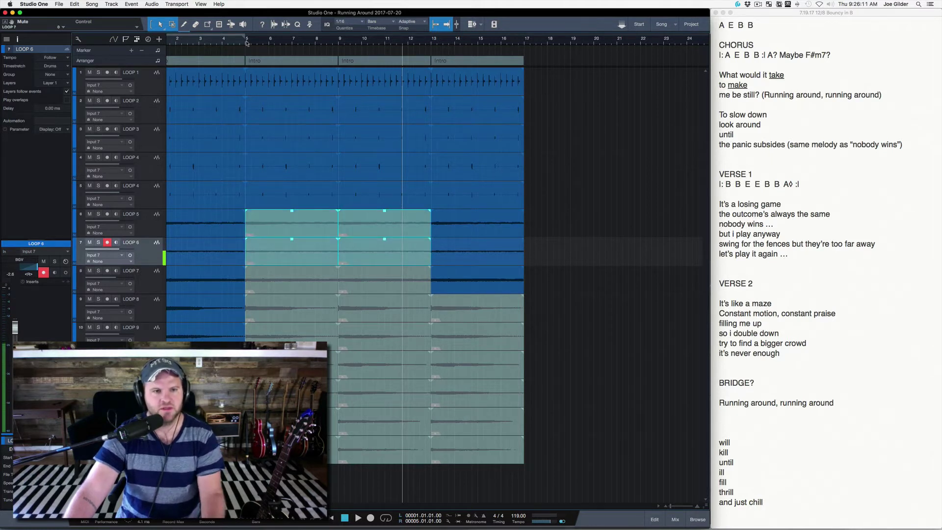
key("space")
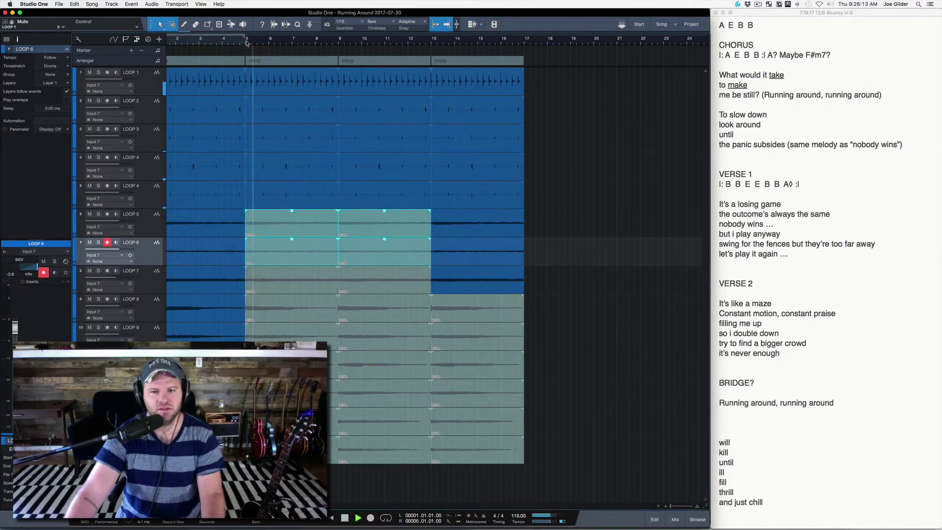
Unmute the LOOP 7 events in the second and third sections, bars 5 to 13.
left_click(279, 286)
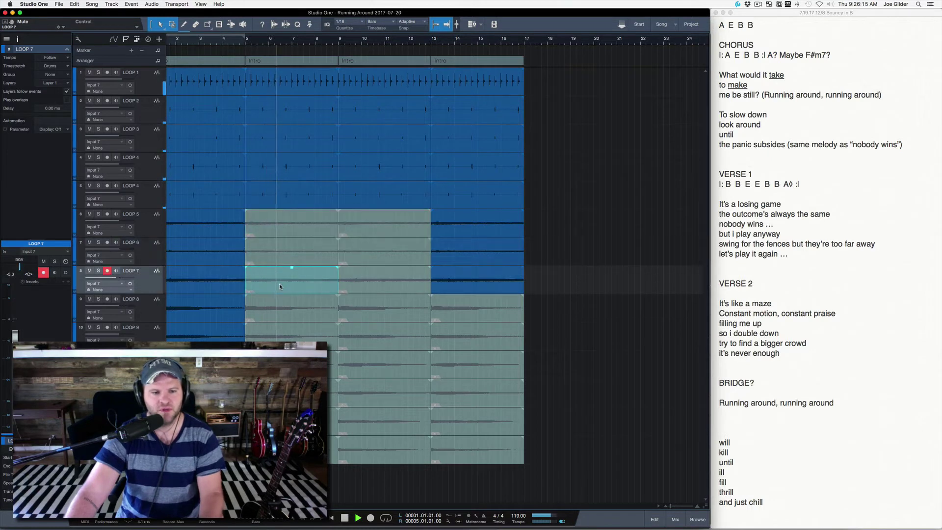
key("shift+m")
left_click(354, 290)
key("shift+m")
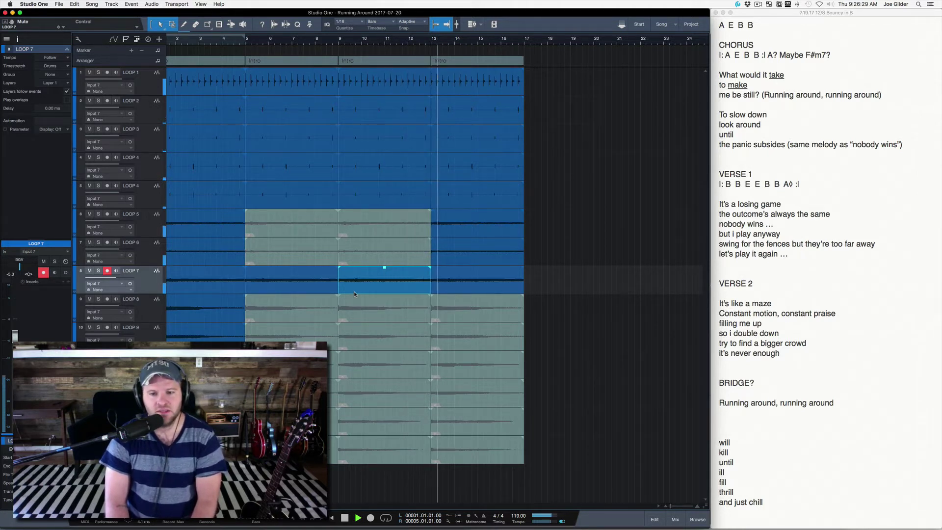
Duplicate the section at bars 13 to 17 with its contents directly after itself.
left_click(494, 62)
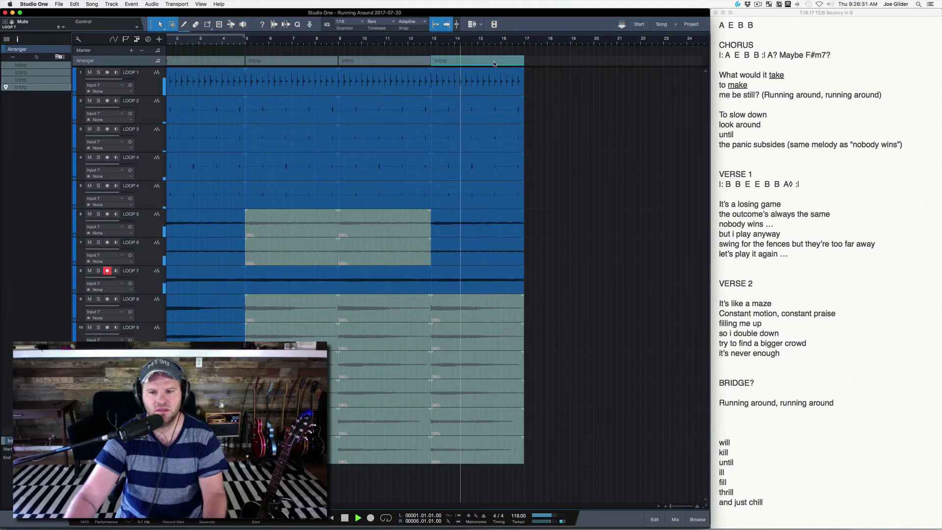
key("super+d")
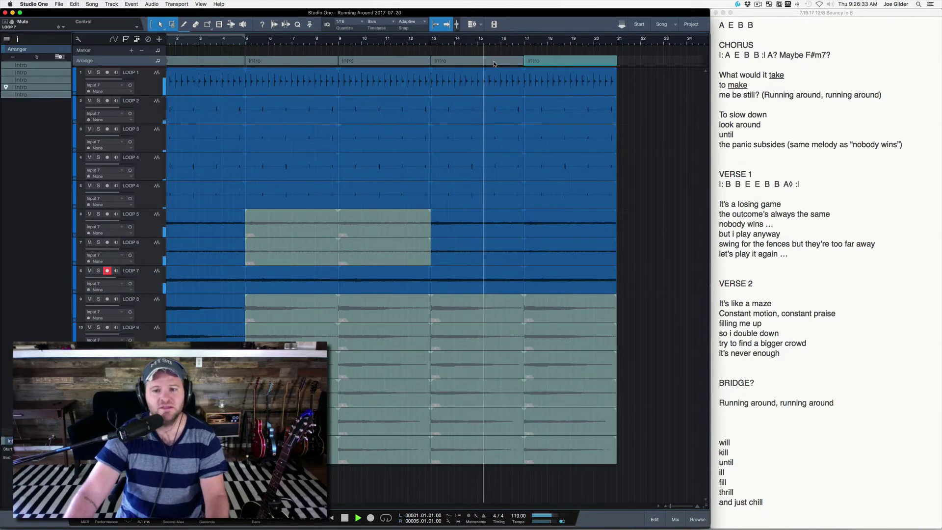
scroll(513, 127, "right", 5)
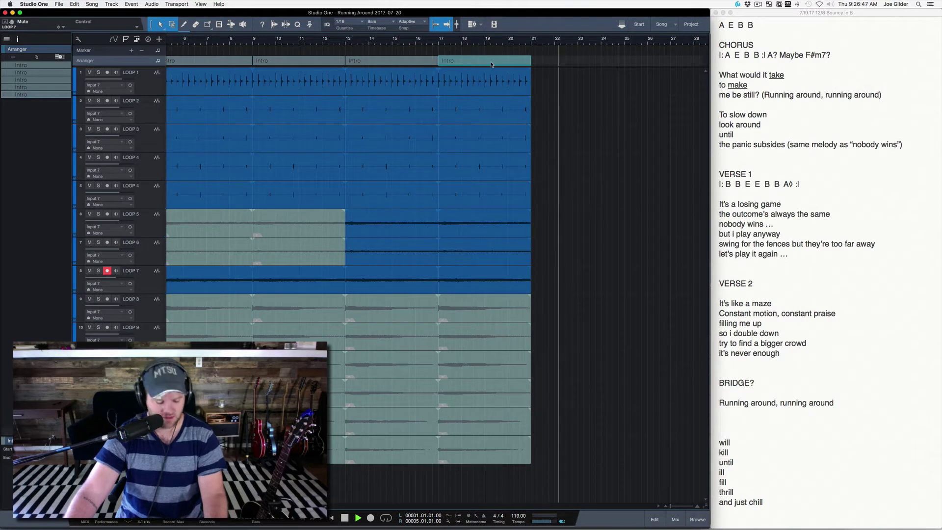
Stop playback and copy the first, fully unmuted Intro section to the end of the arrangement at bar 21.
key("w")
key("w")
key("w")
key("w")
key("w")
key("w")
key("space")
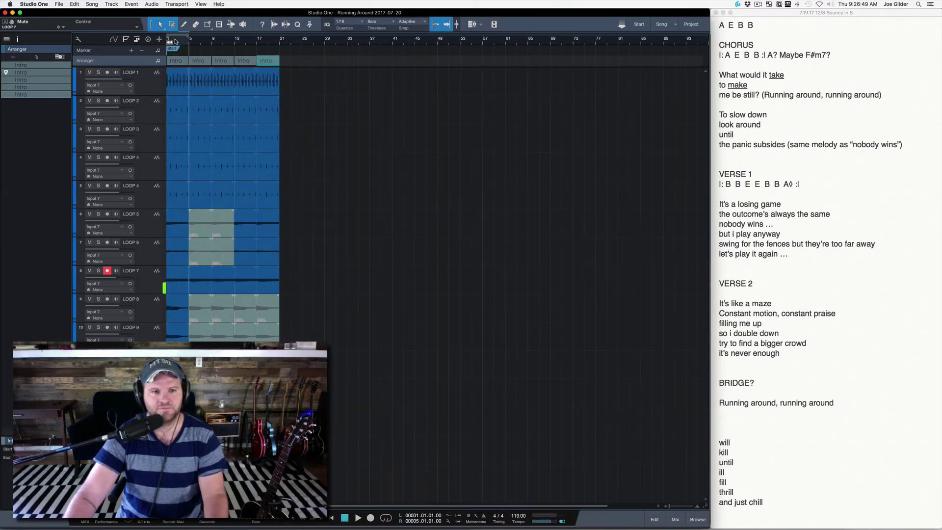
left_click_drag(175, 64, 285, 61)
key("e")
key("e")
key("e")
key("e")
key("e")
key("e")
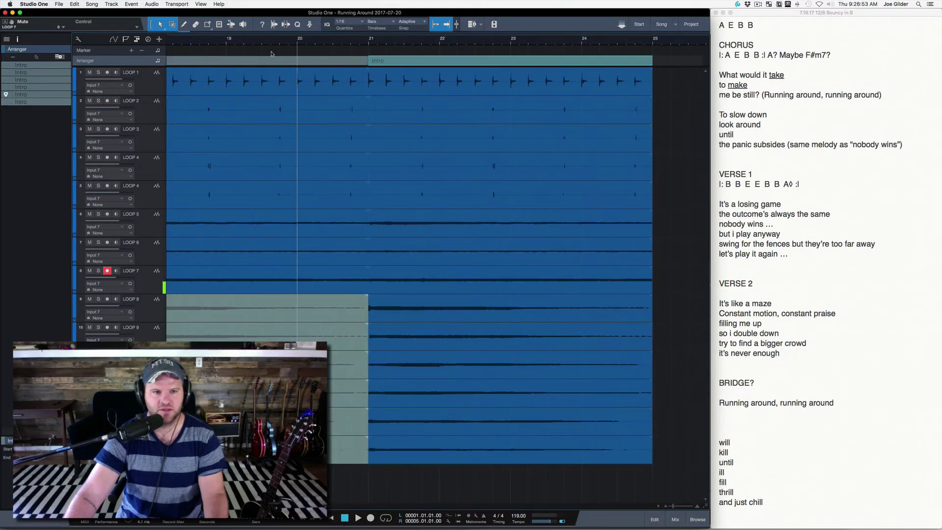
Split the LOOP 5, LOOP 6 and LOOP 7 events at bar 19 and mute the parts from bar 19 to 21.
left_click(226, 40)
key("space")
scroll(275, 45, "left", 3)
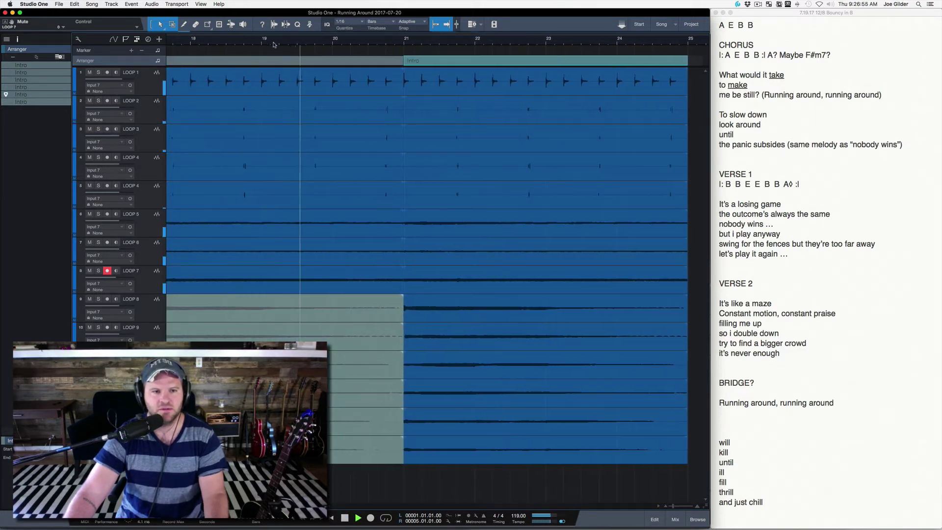
key("space")
key("e")
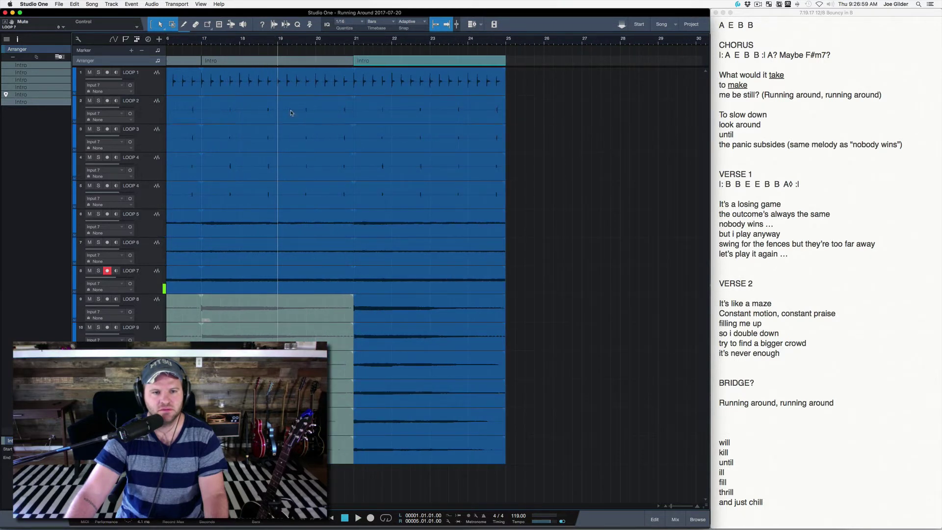
left_click(277, 229)
left_click(278, 264, "shift")
left_click(280, 275, "shift")
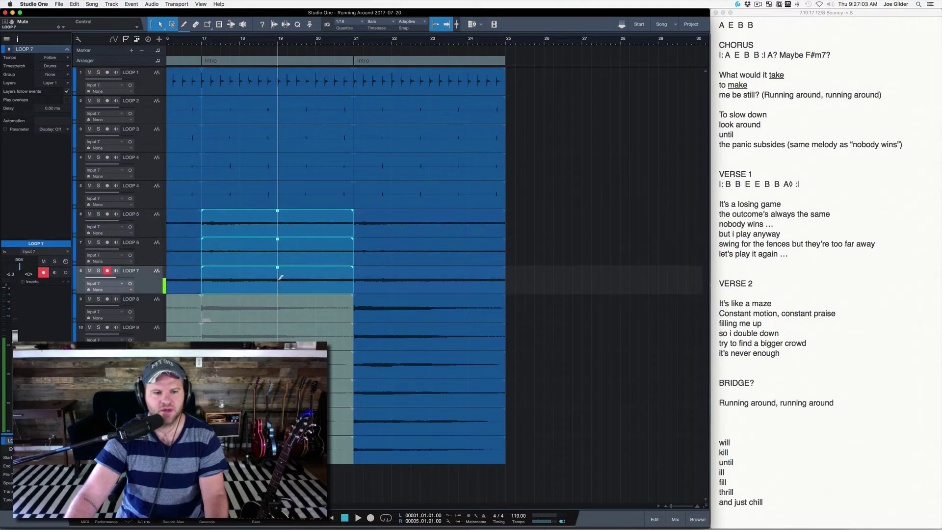
left_click(280, 275, "alt")
key("shift+m")
scroll(312, 146, "left", 10)
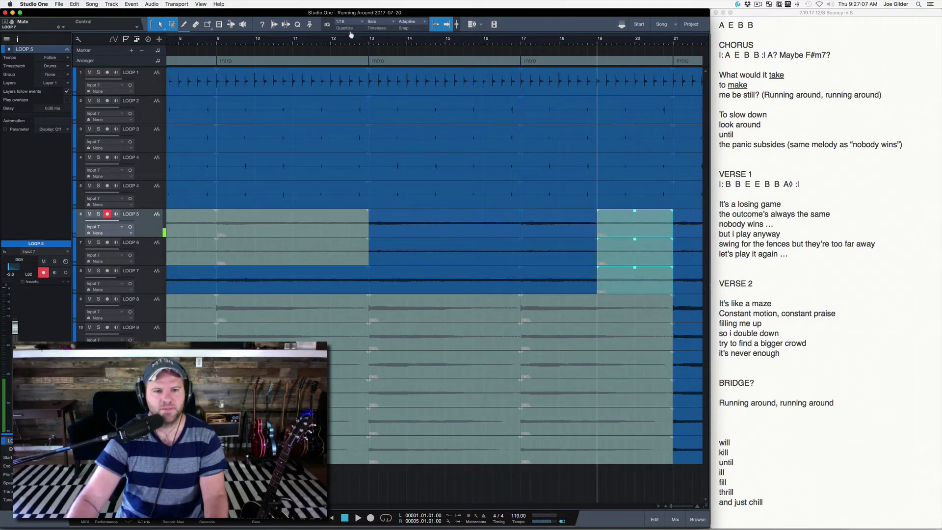
Play the arrangement through the drop at bar 19 into the full section at bar 21.
key("w")
key("w")
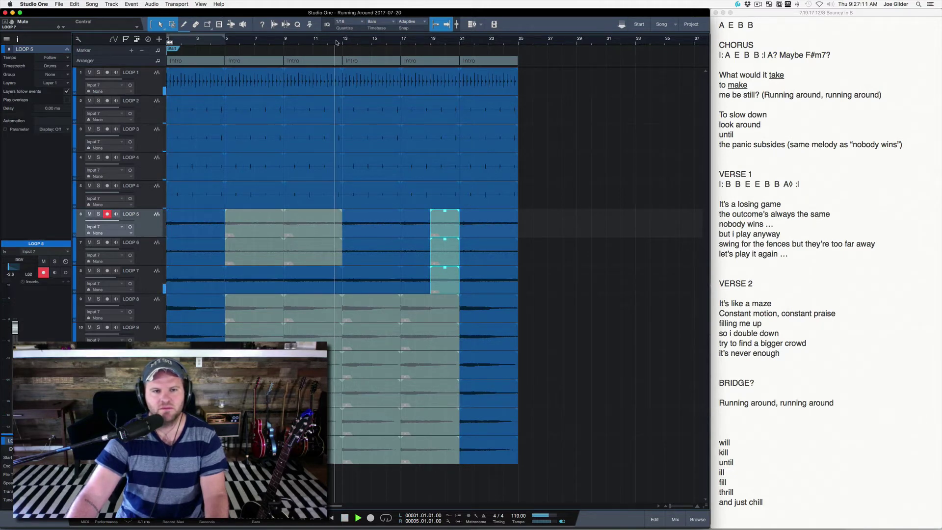
key("e")
key("e")
key("e")
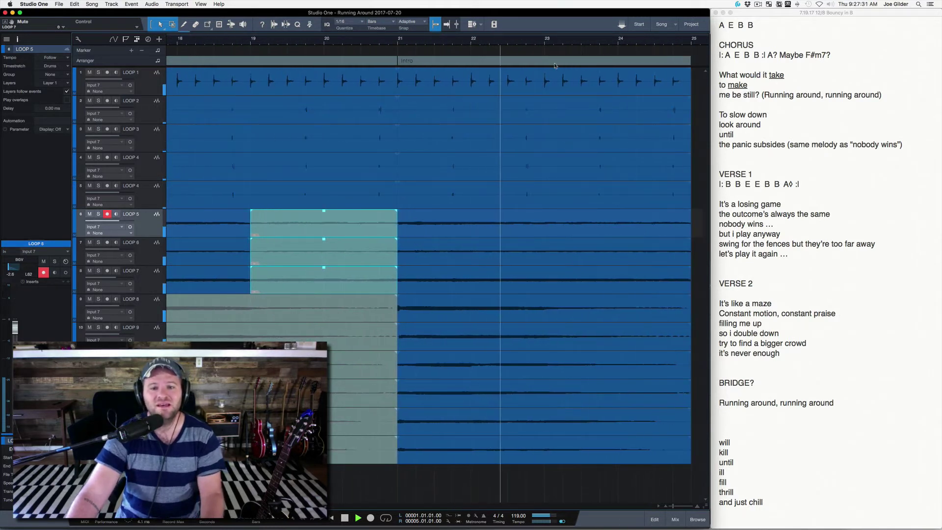
Duplicate the full section at bar 21 twice to extend the arrangement to bar 33, and play the transition into bar 29.
left_click(554, 63)
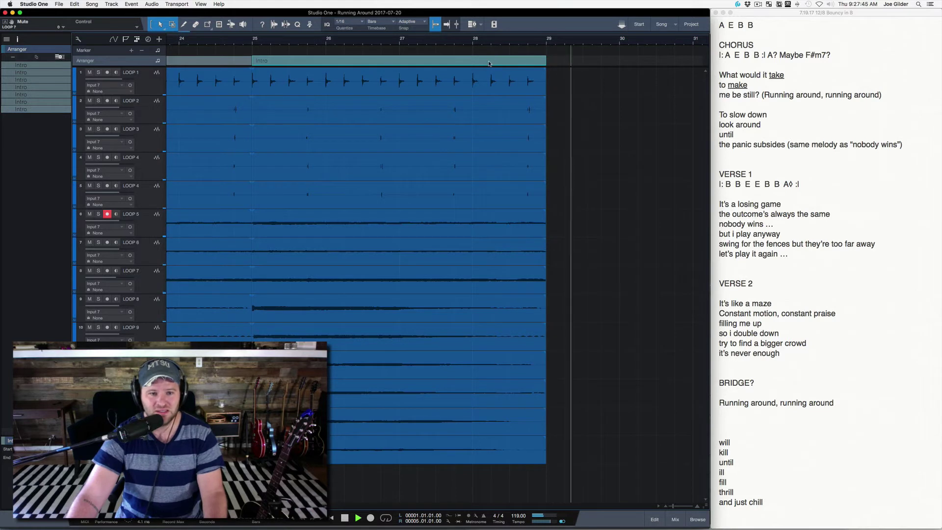
key("super+d")
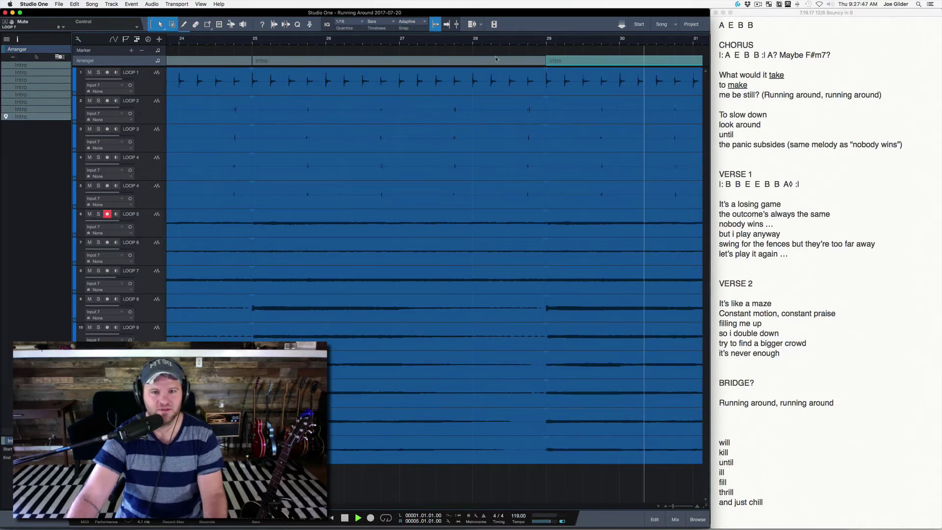
key("space")
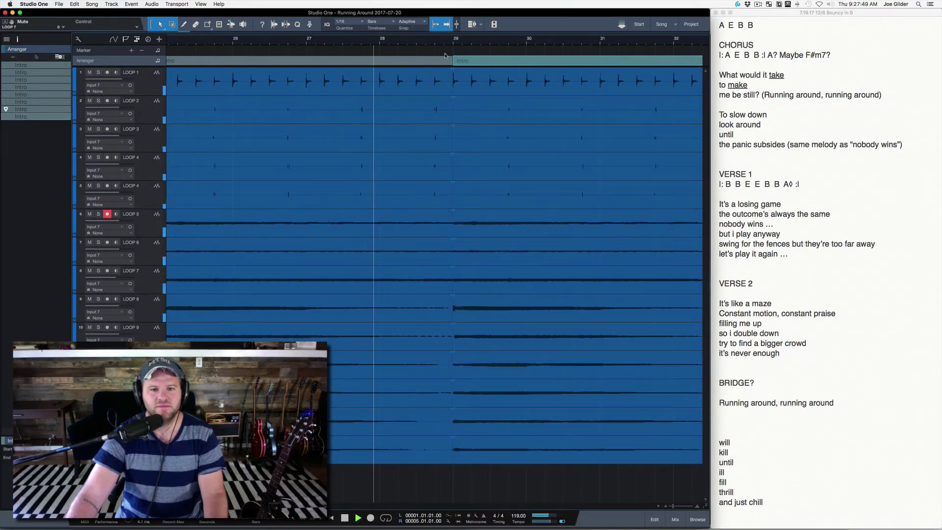
scroll(437, 55, "right", 3)
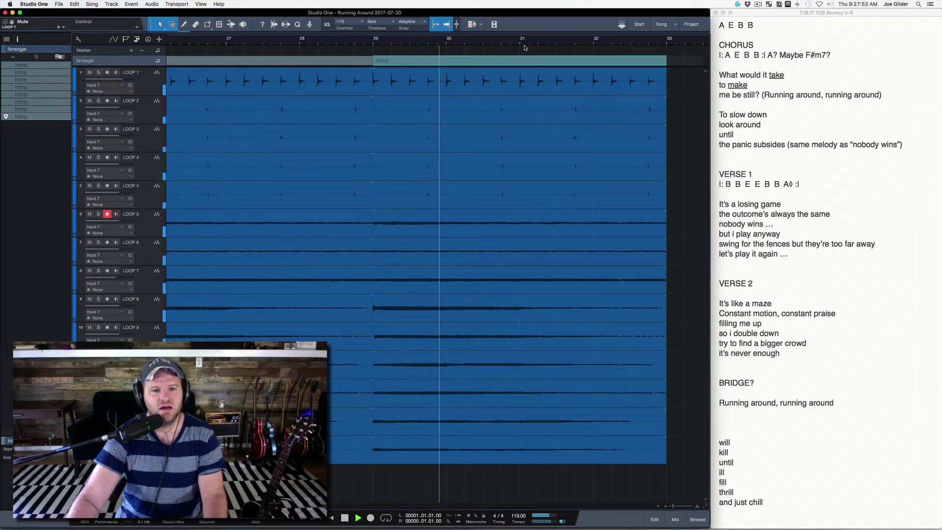
key("space")
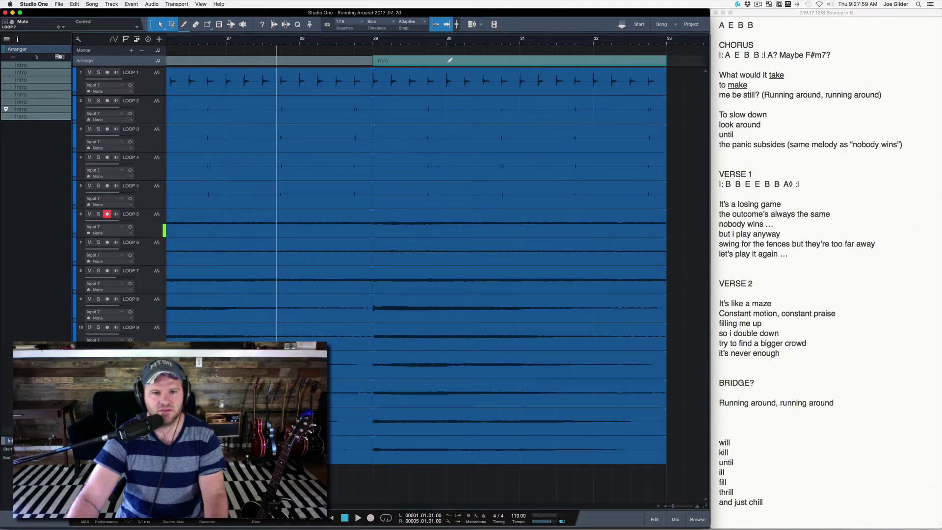
Try to carve a one-bar Verse section at bar 30 out of the last Intro section and insert a copy of bar 29 before it.
left_click(449, 61)
key("super+z")
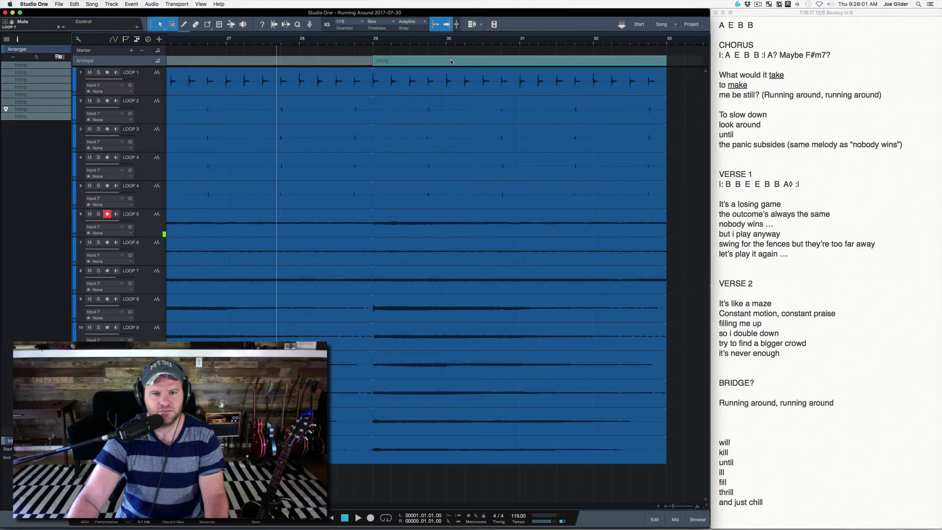
left_click(445, 91)
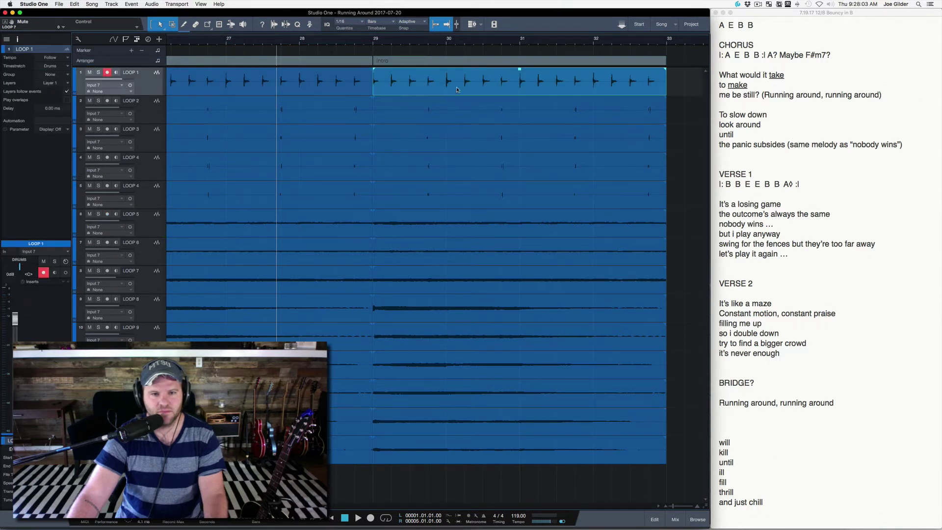
left_click(448, 61)
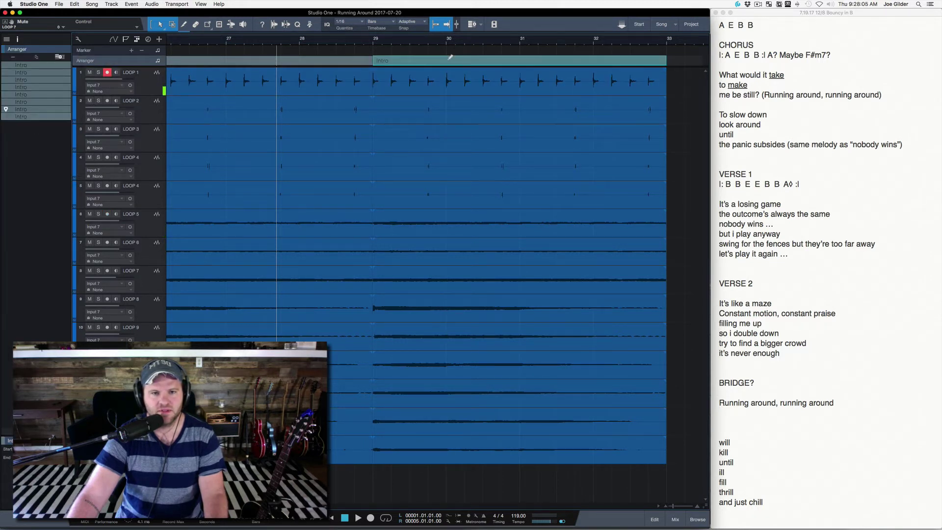
left_click(447, 59)
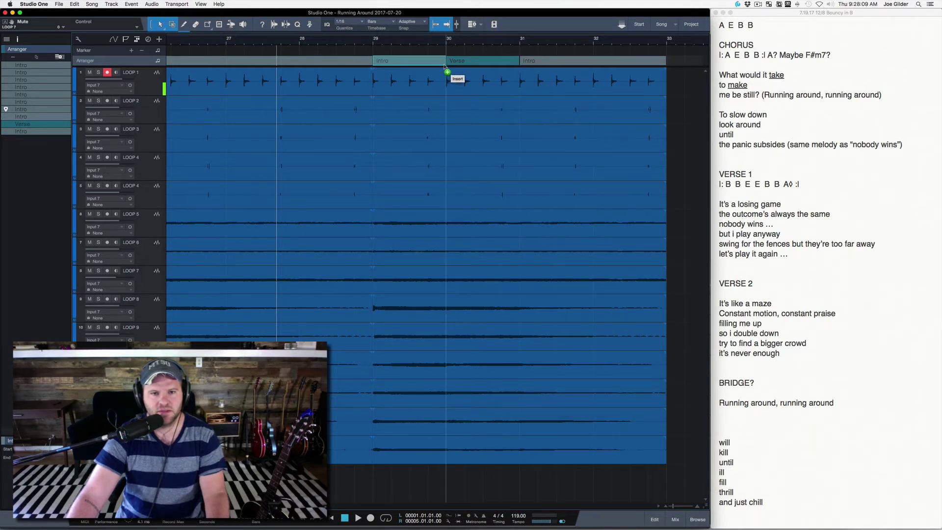
left_click_drag(444, 66, 445, 67)
Play the rearranged one-bar sections from just before bar 29.
left_click(364, 40)
key("space")
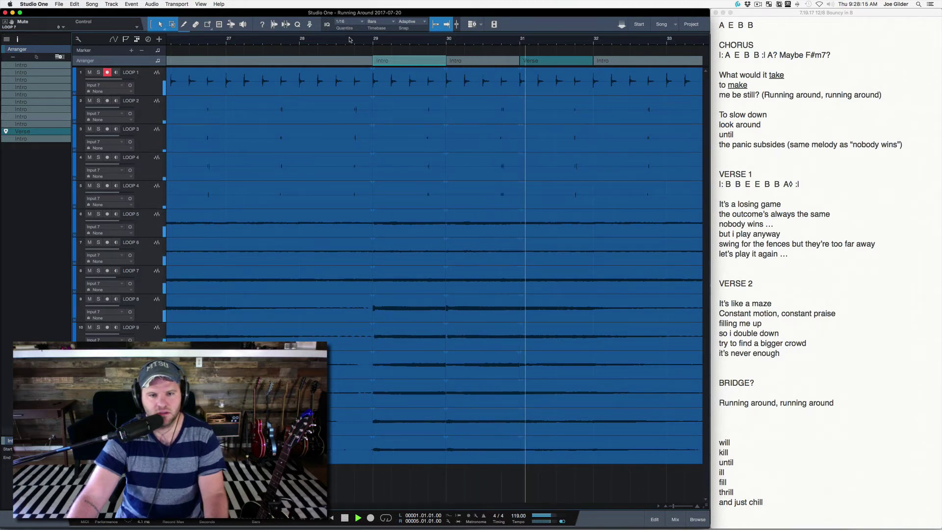
key("space")
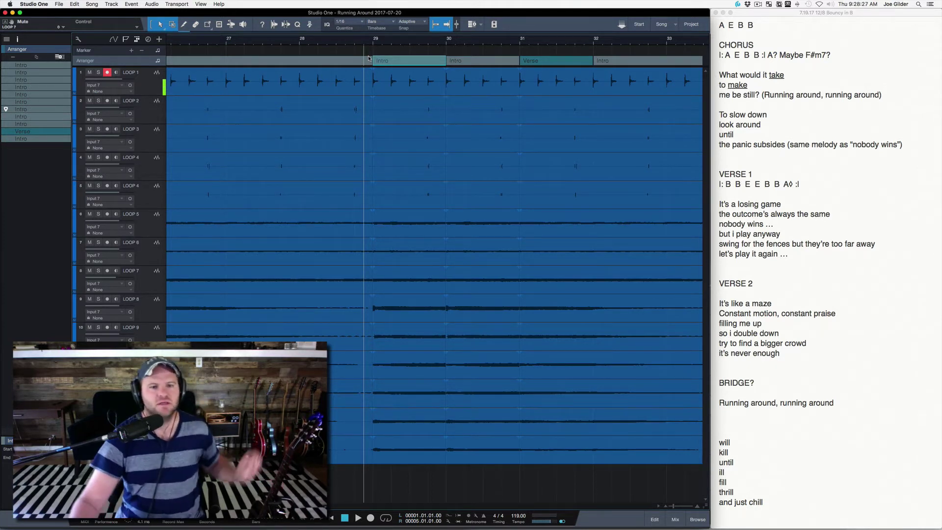
Change the one-bar Arranger section at bar 29 to a Verse and colour it green.
left_click_drag(373, 43, 372, 47)
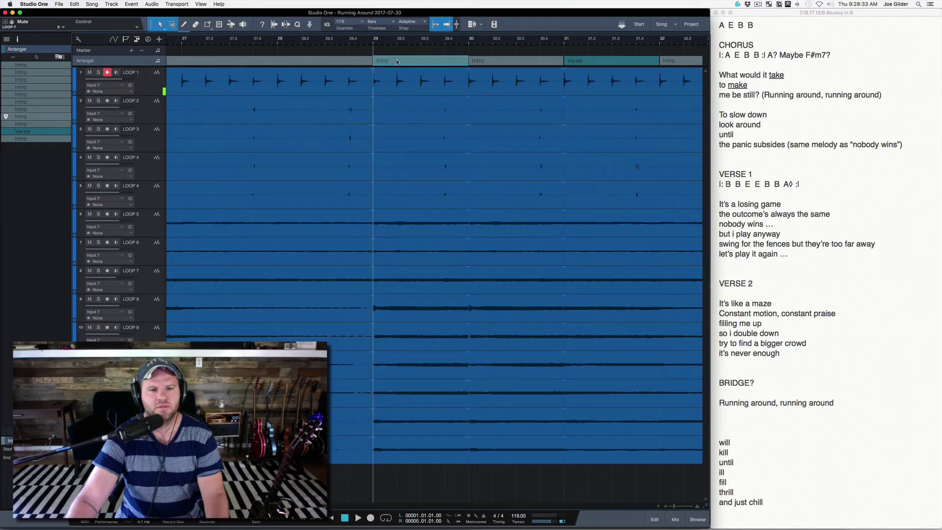
key("super+z")
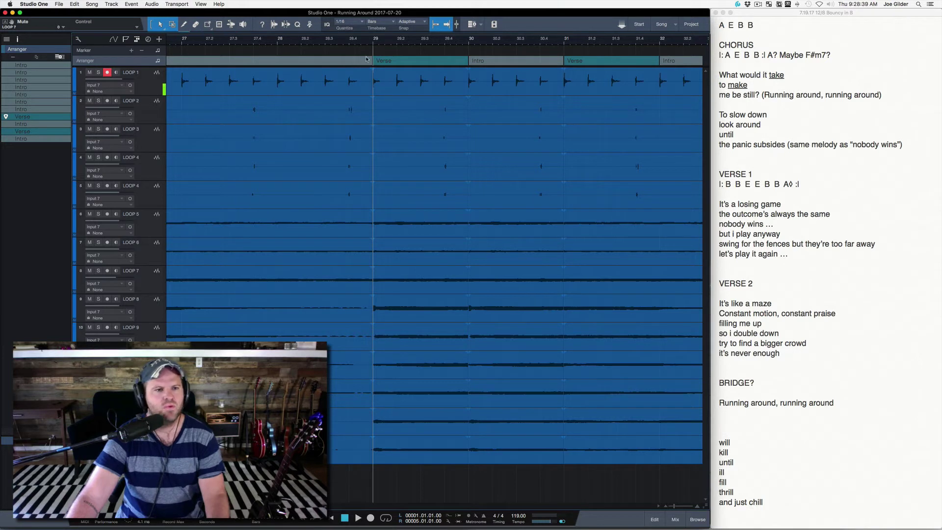
left_click(396, 60)
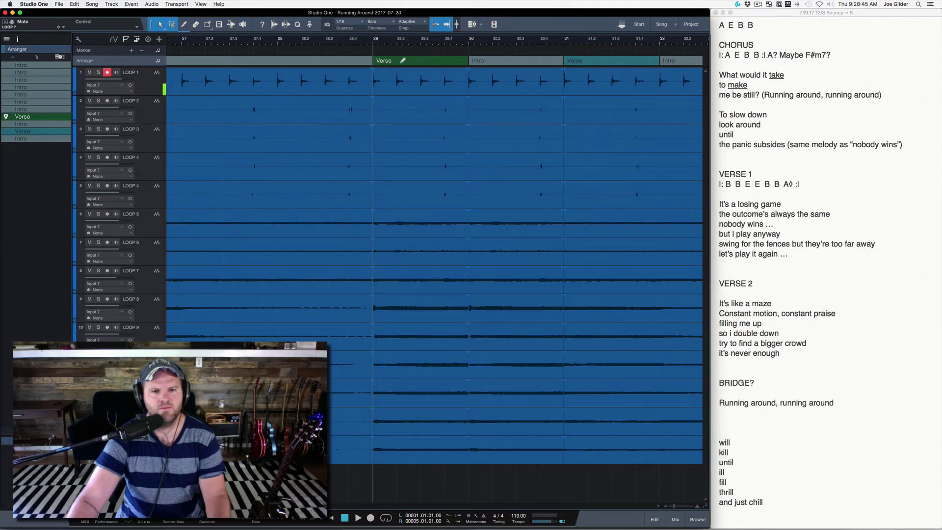
left_click(398, 61)
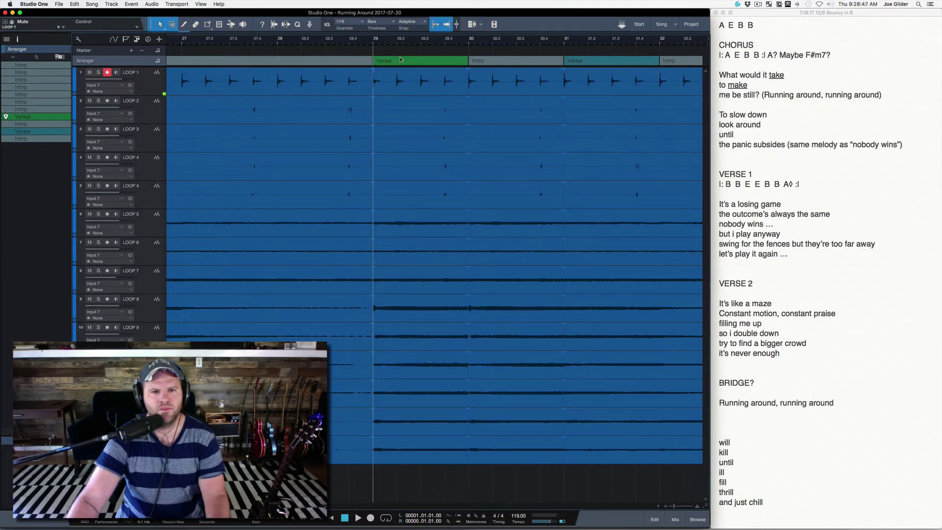
key("space")
key("w")
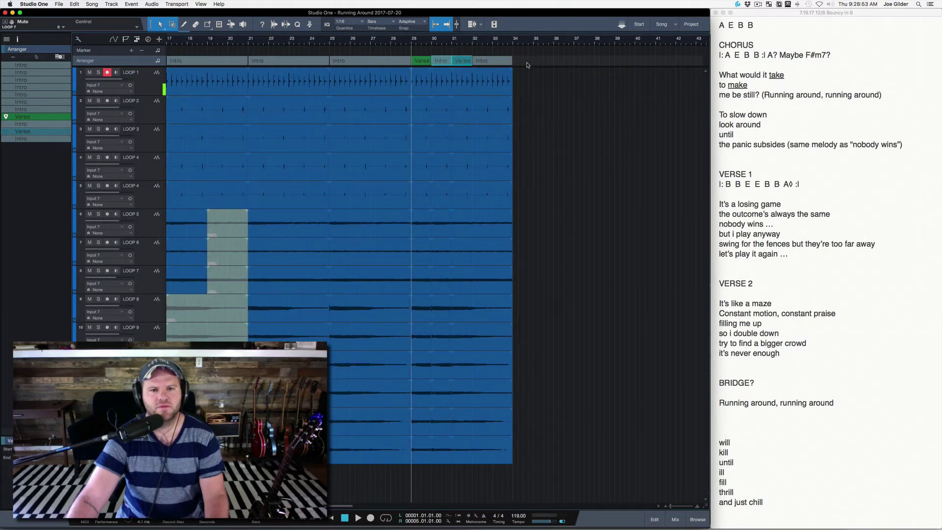
Delete all Arranger sections and loop events from bar 29 to the end of the arrangement.
left_click_drag(528, 62, 420, 261)
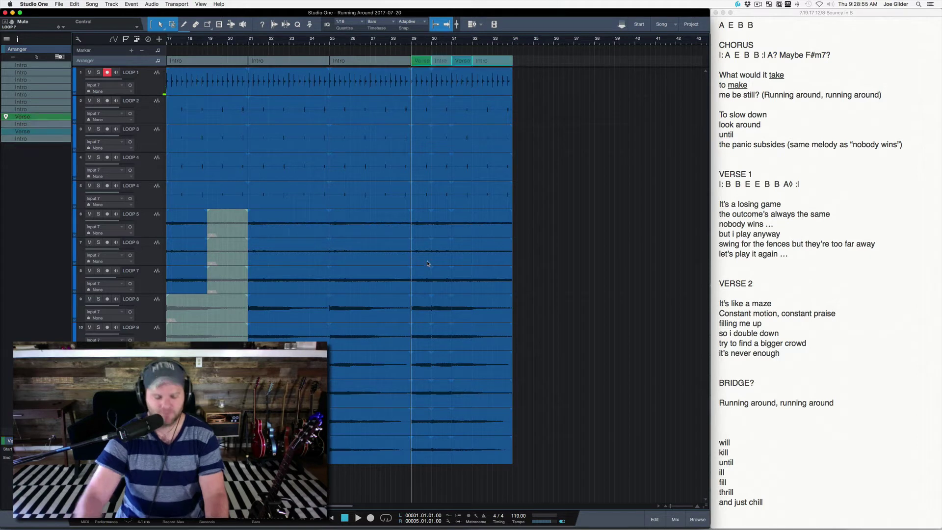
key("Delete")
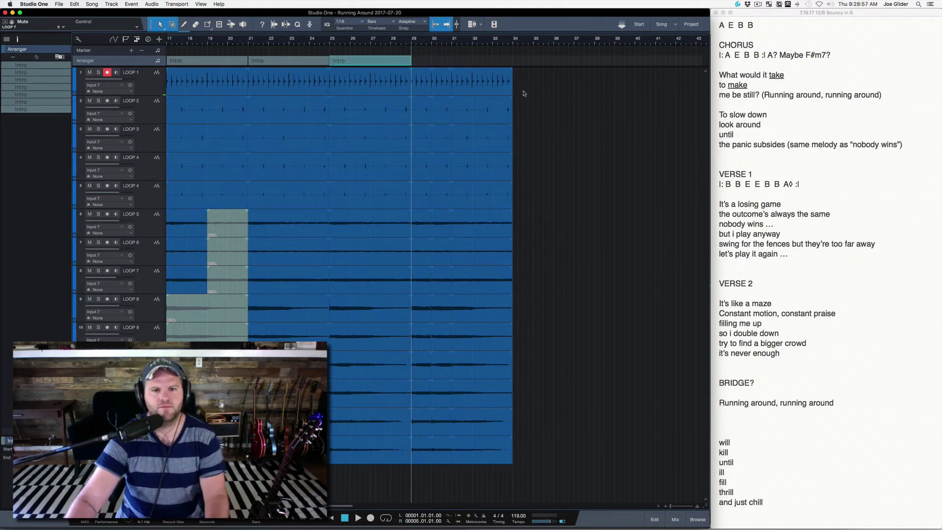
left_click_drag(524, 92, 415, 458)
key("Delete")
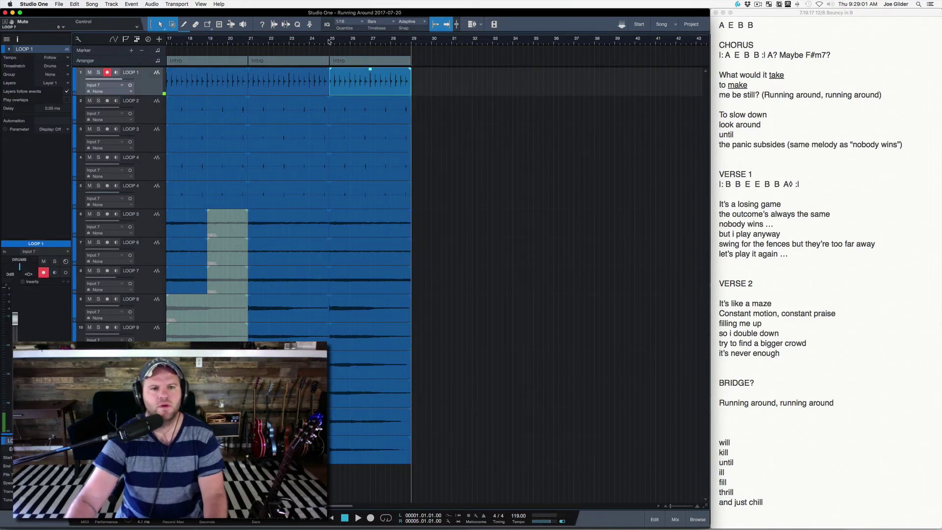
Play the arrangement from bar 21 and duplicate the Intro section at bar 25 to extend it to bar 33.
left_click(248, 44)
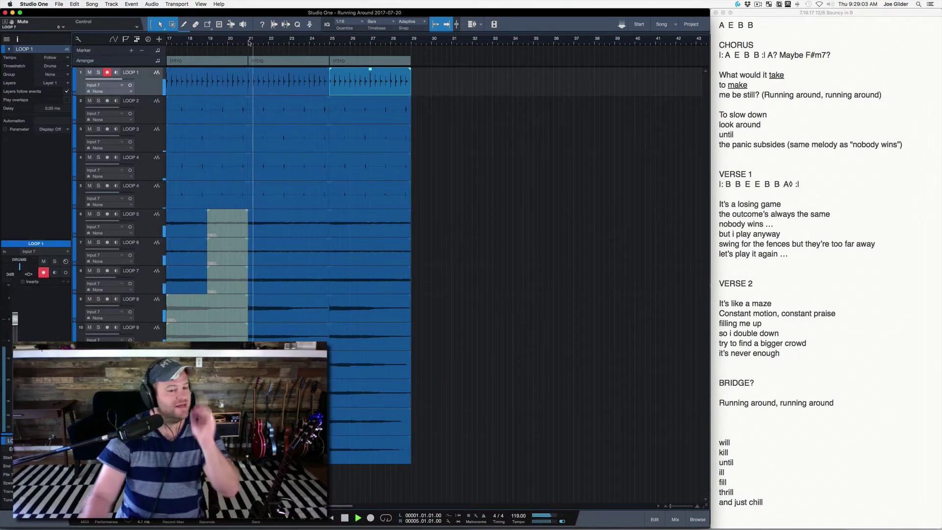
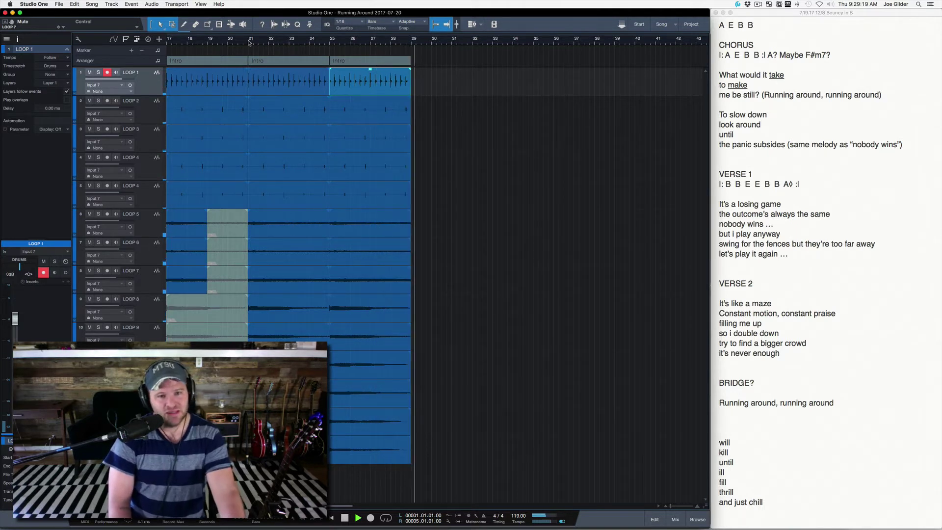
left_click(366, 60)
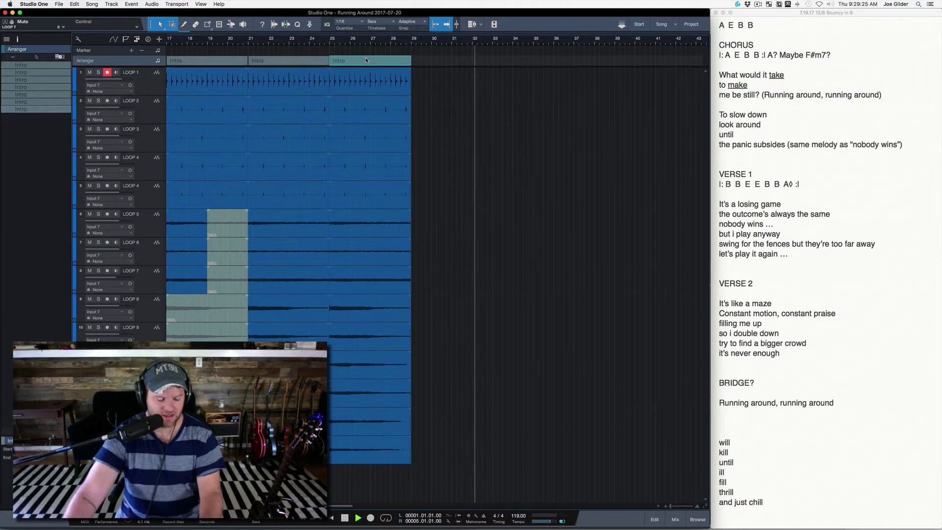
key("super+d")
Play the transition into the duplicated section at bar 29 several times, starting shortly before it.
left_click(411, 43)
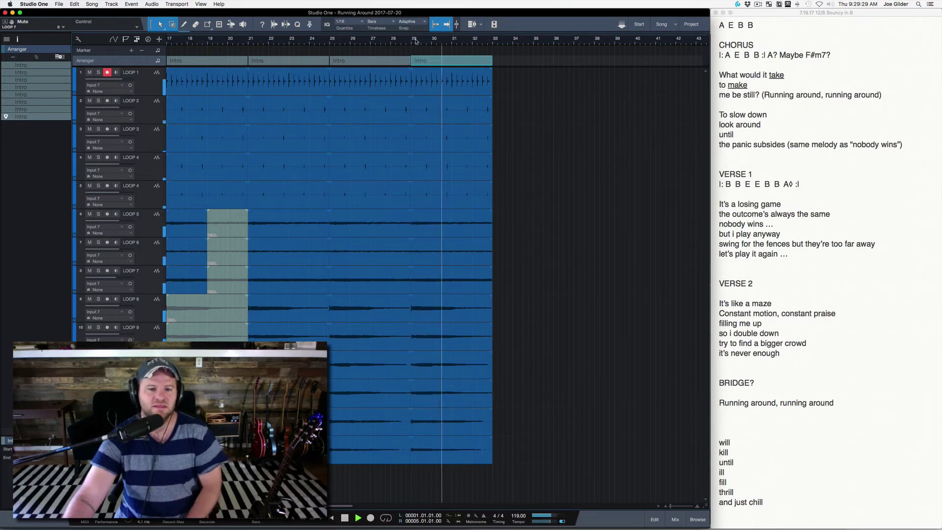
left_click(400, 43)
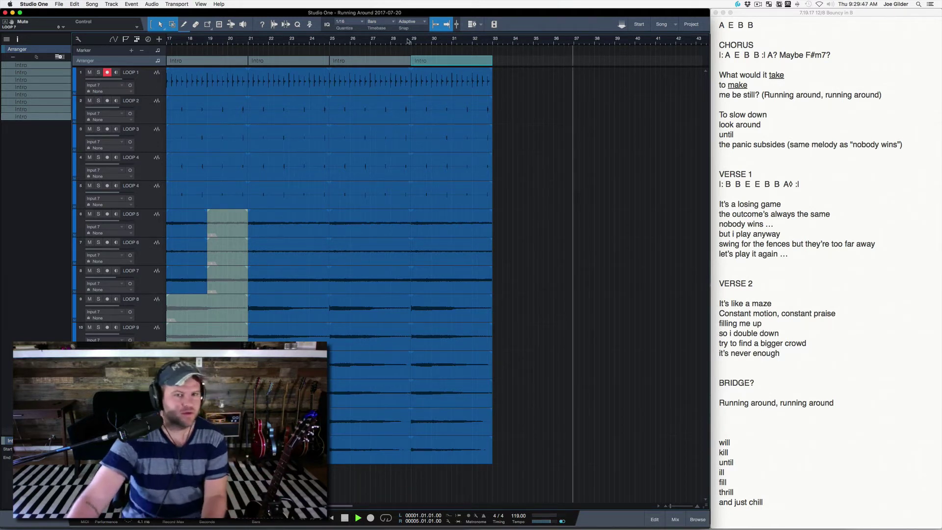
left_click(405, 41)
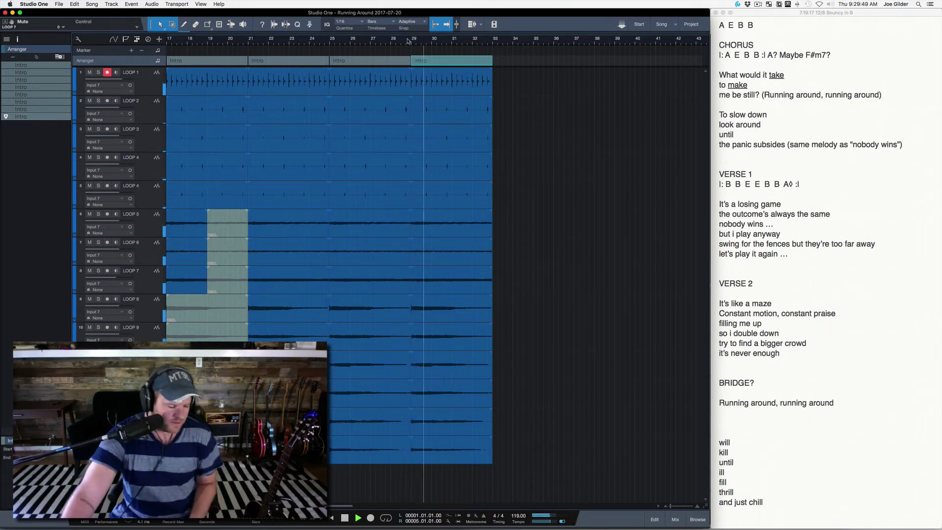
left_click(400, 41)
left_click(384, 42)
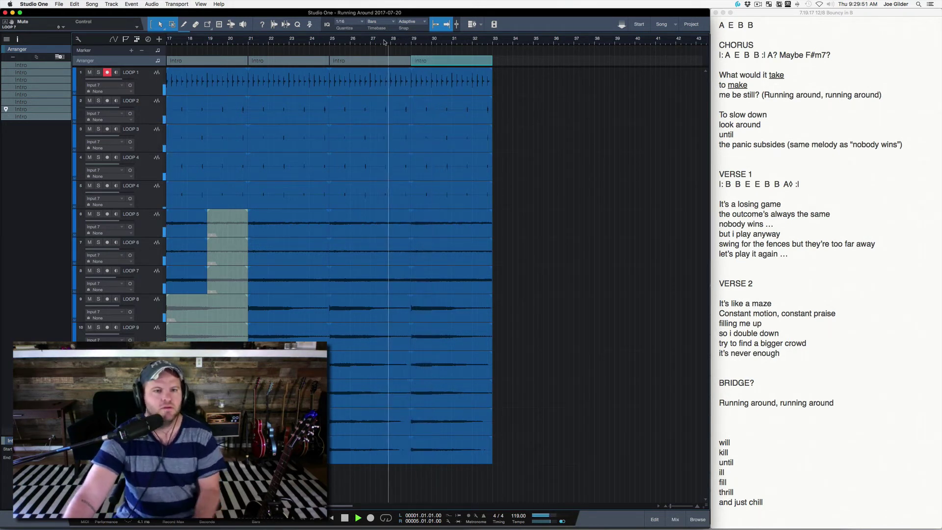
left_click(384, 42)
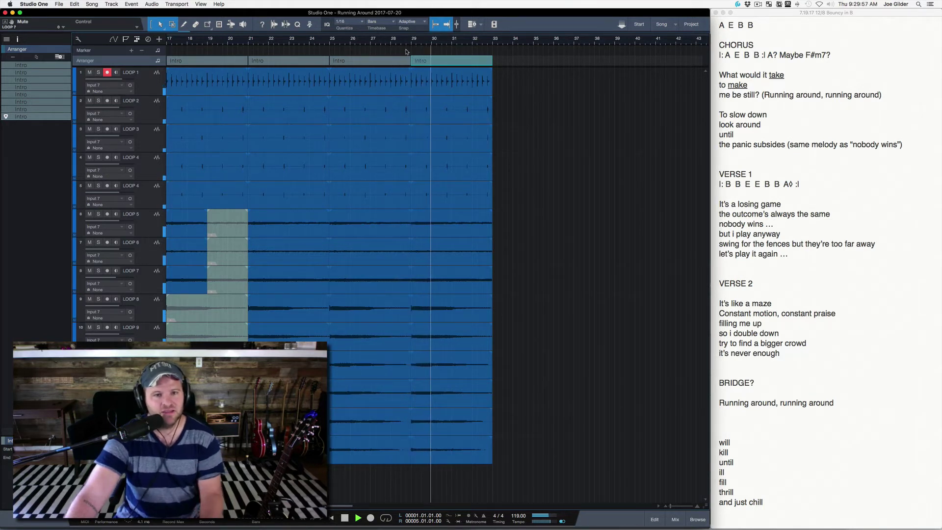
key("space")
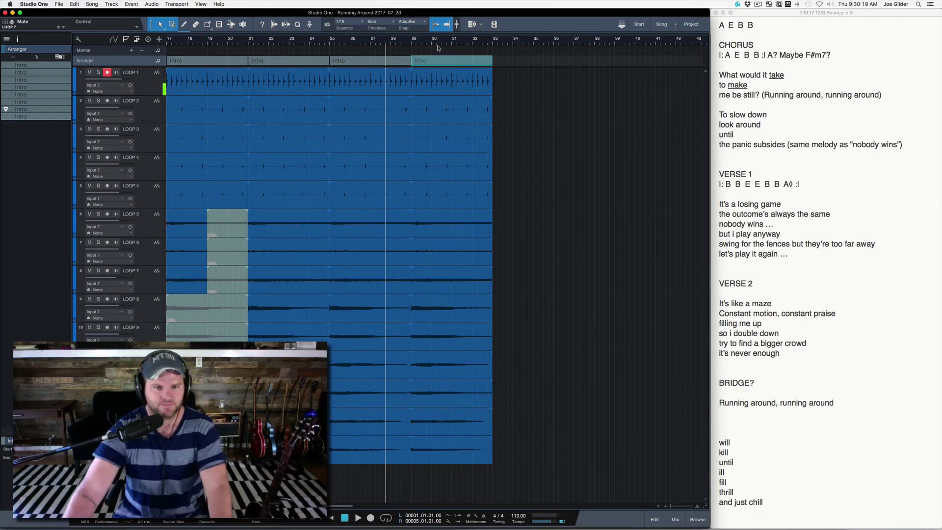
left_click_drag(414, 42, 391, 47)
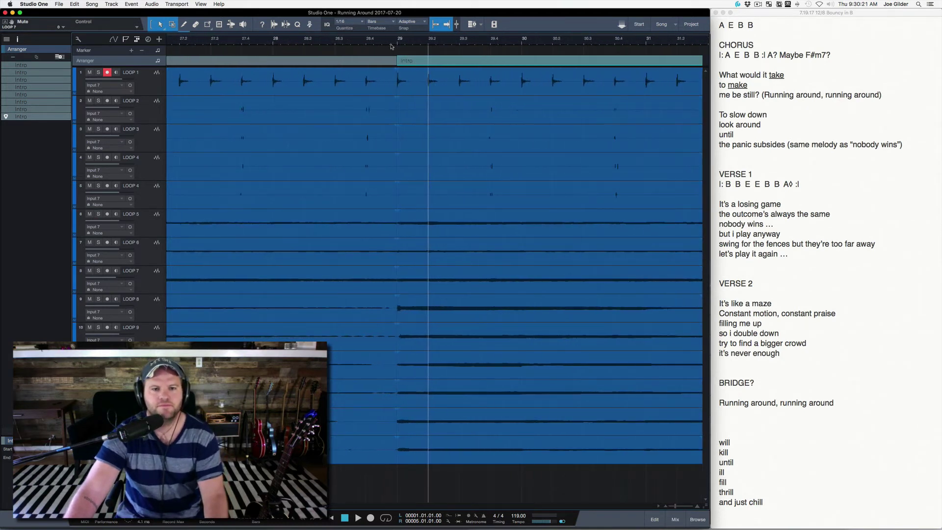
left_click(382, 39)
key("space")
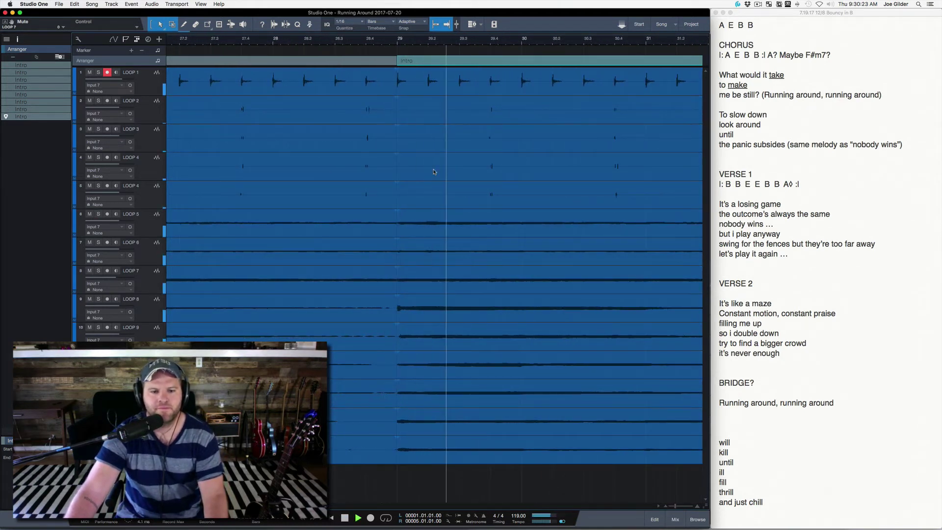
key("space")
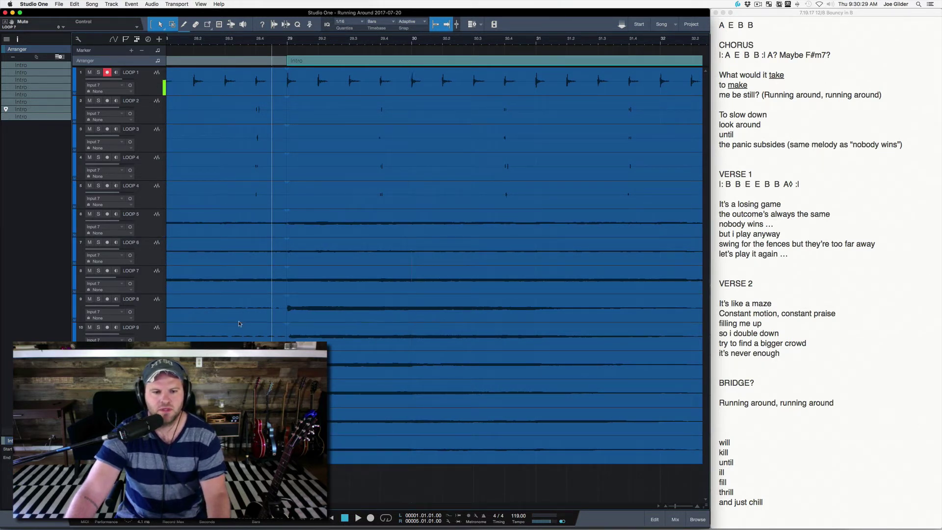
Group the tracks from LOOP 8 down, split their events at bar 30 and delete both parts from bar 29 onward.
left_click(137, 309)
left_click(137, 448, "shift")
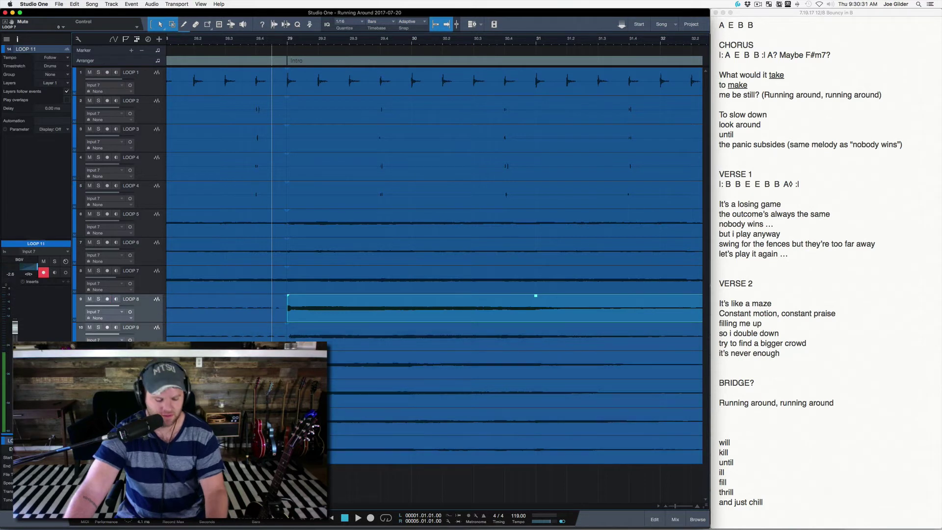
key("super+g")
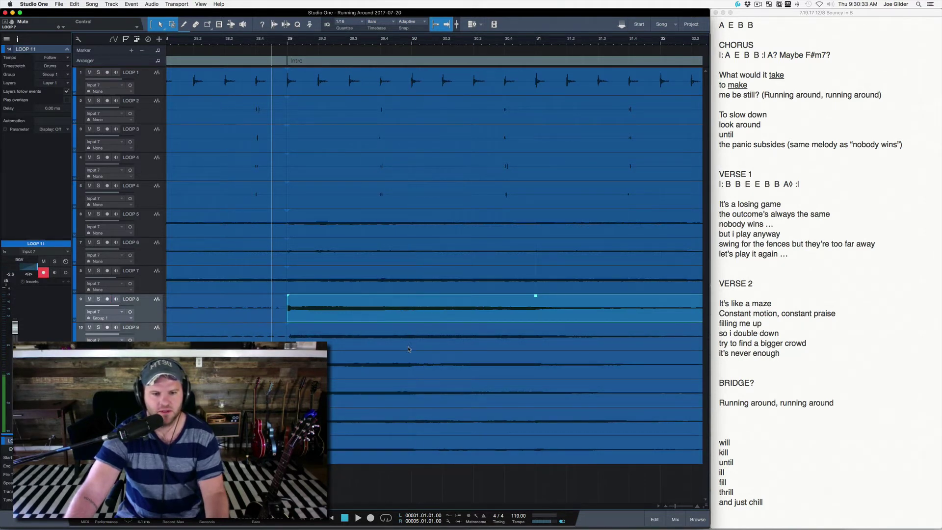
left_click(412, 312, "alt")
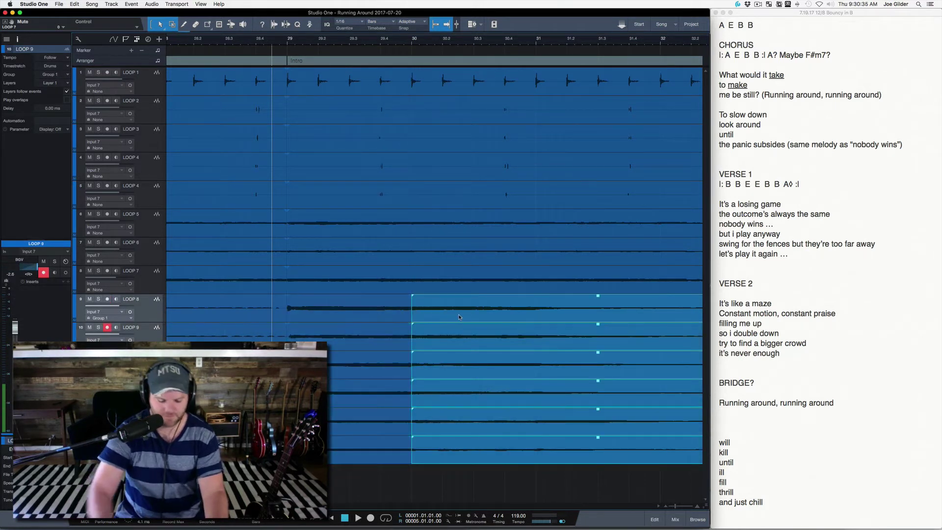
key("Delete")
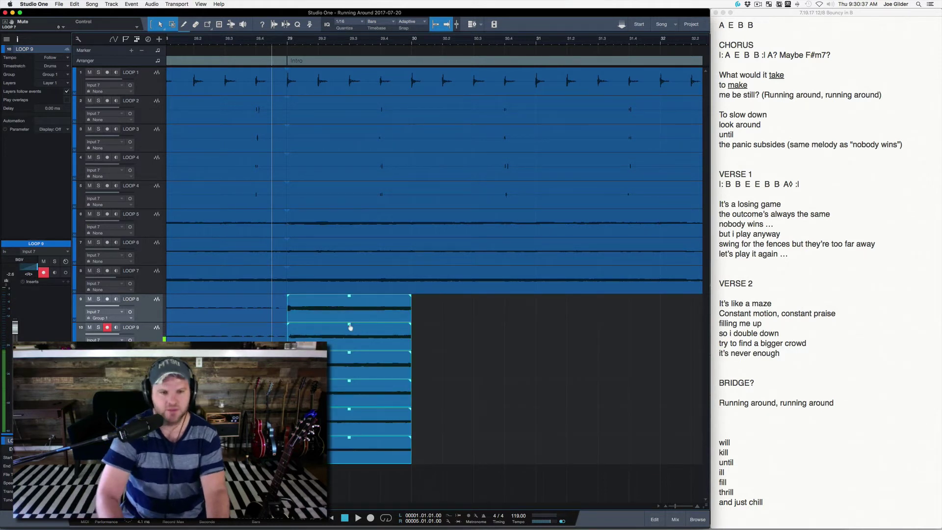
key("Delete")
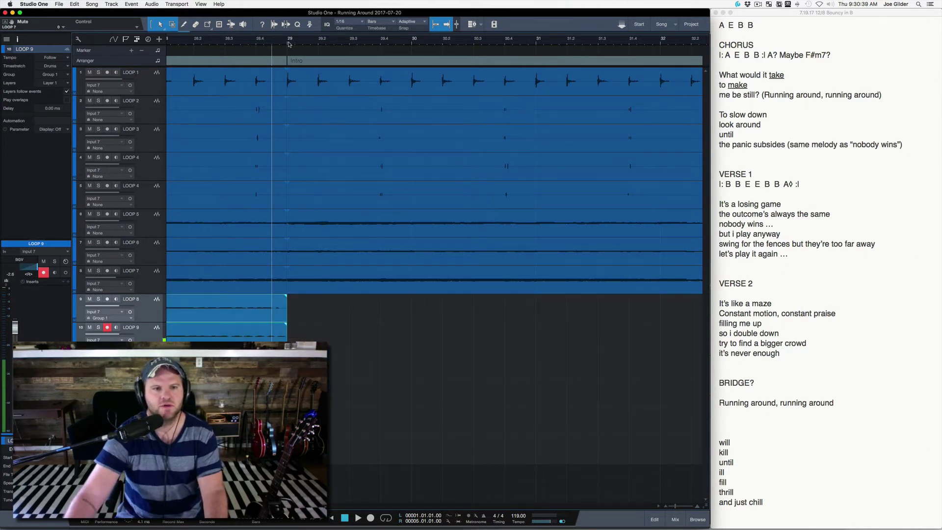
Loop bars 29 to 31, place the playhead shortly before bar 29, and dissolve the track group of the cleared loop tracks.
left_click_drag(288, 45, 388, 36)
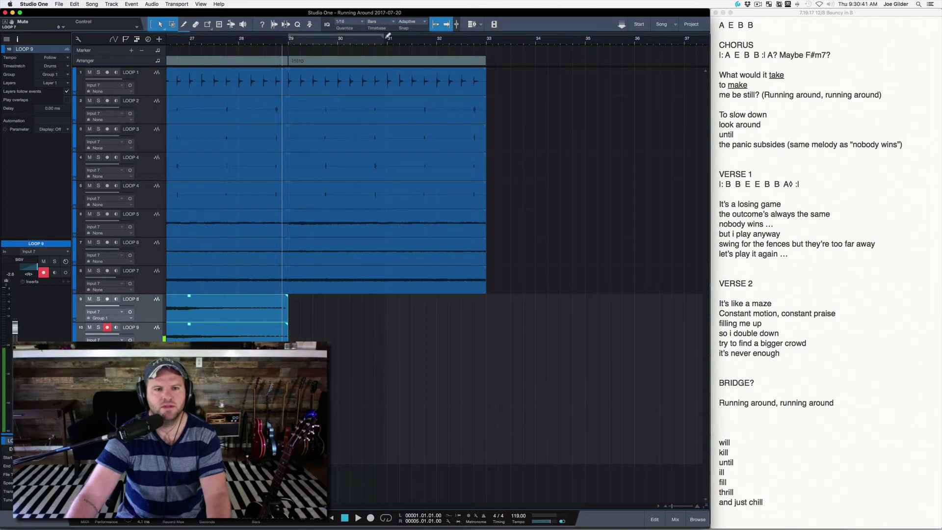
key("KP_1")
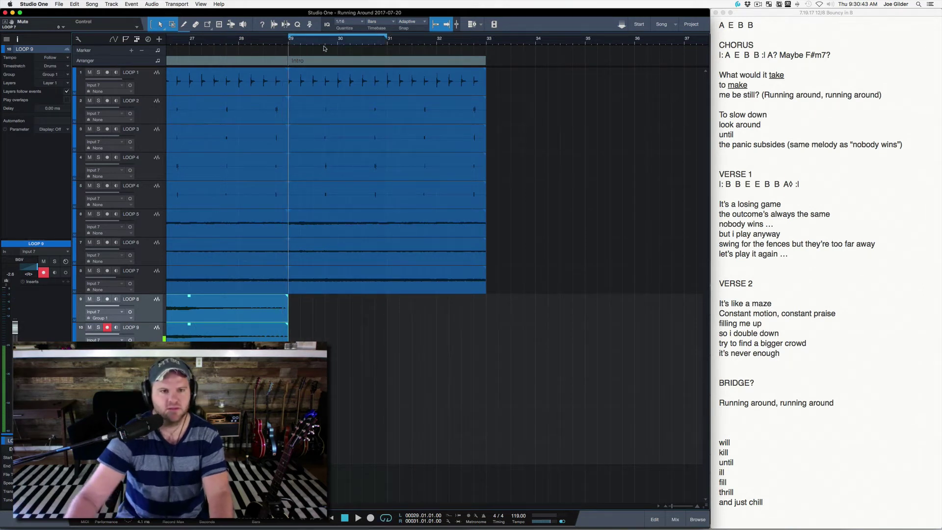
left_click(254, 44)
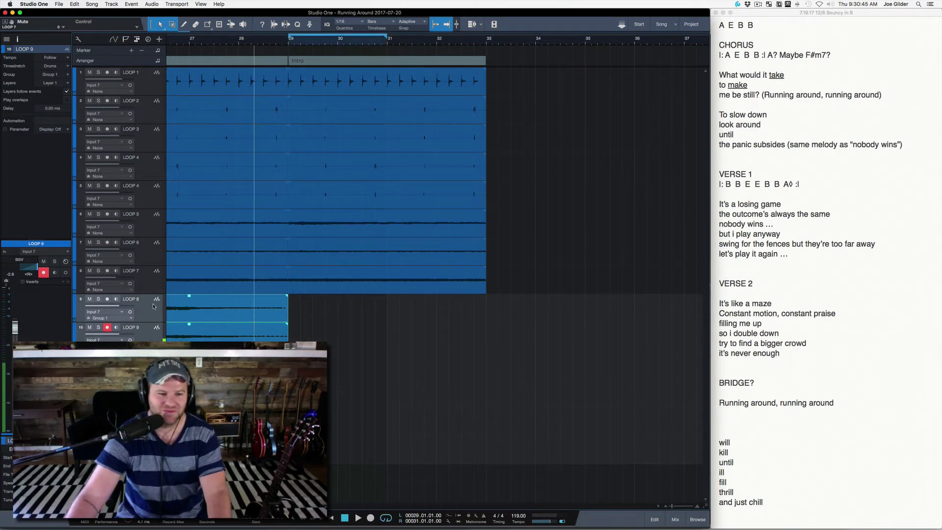
key("super+shift+g")
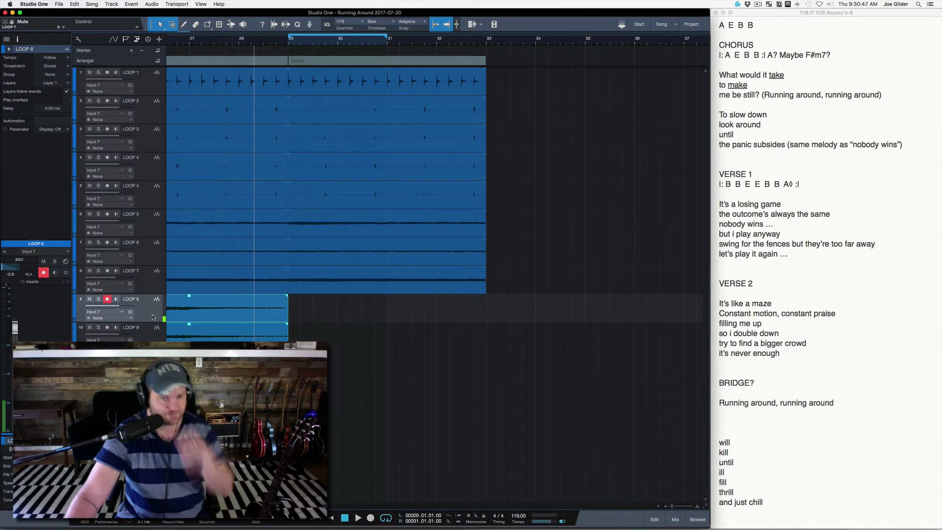
Play into the section at bar 29 and mute the LOOP 5, LOOP 6 and LOOP 7 events from bar 29 to bar 33.
key("space")
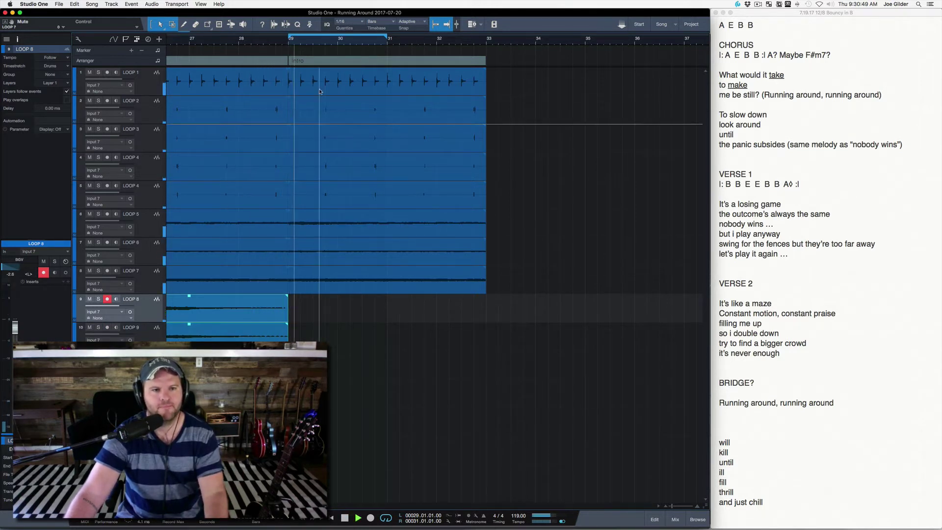
left_click_drag(253, 39, 243, 24)
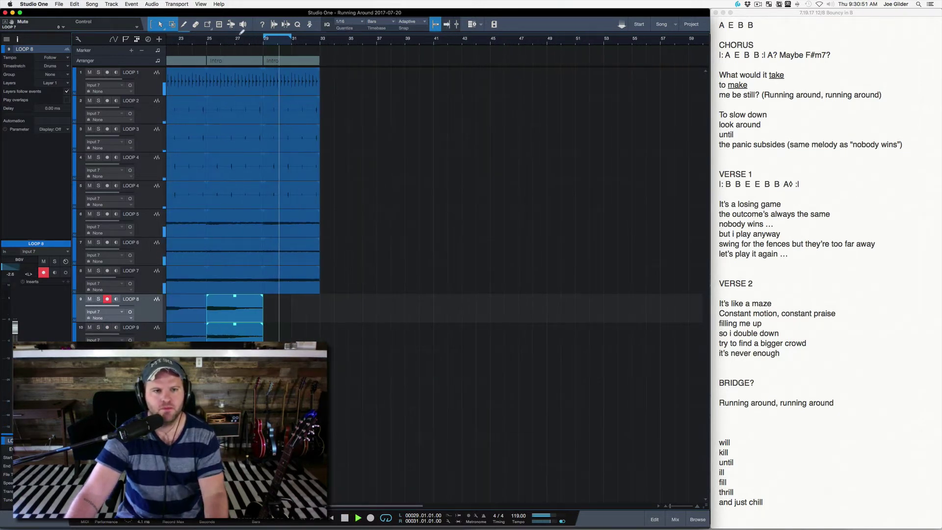
left_click(240, 36)
key("space")
double_click(295, 270)
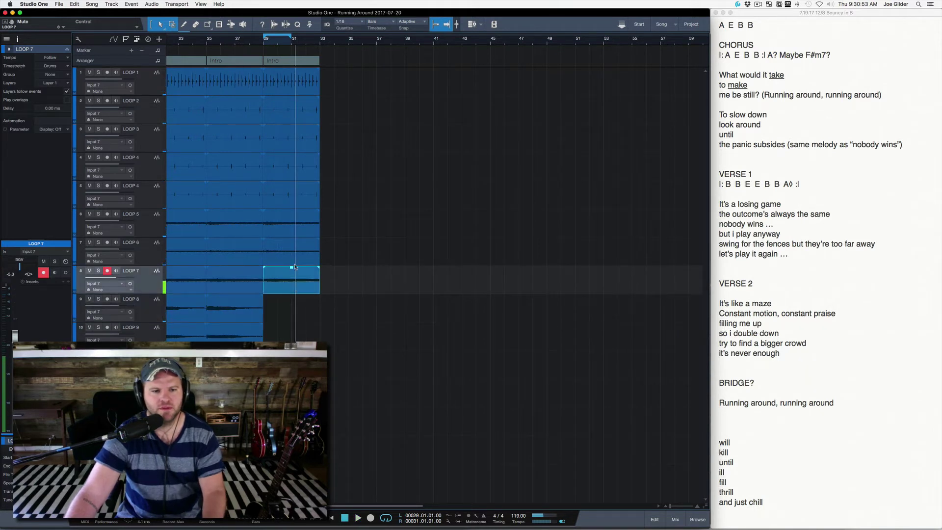
left_click(290, 256, "shift")
left_click(289, 231, "shift")
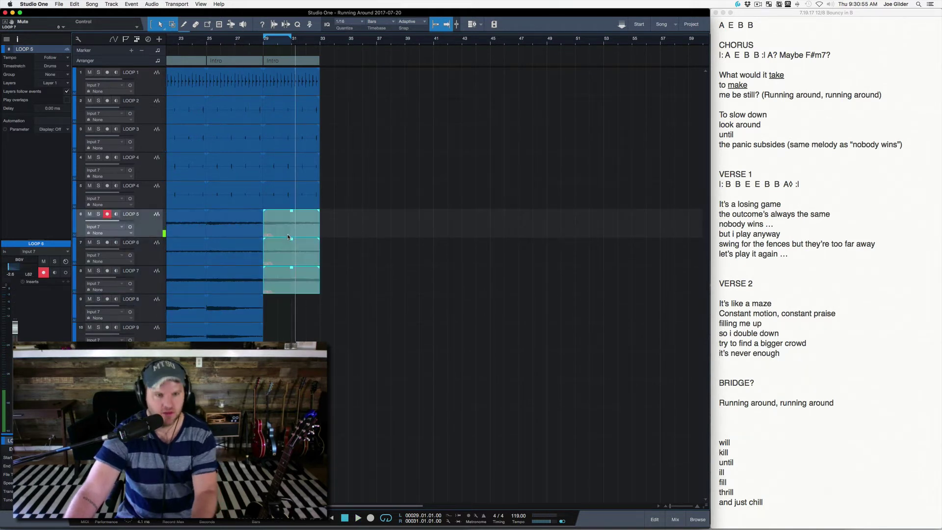
Play the transition into the muted part at bar 29 and select the LOOP 8 track.
key("space")
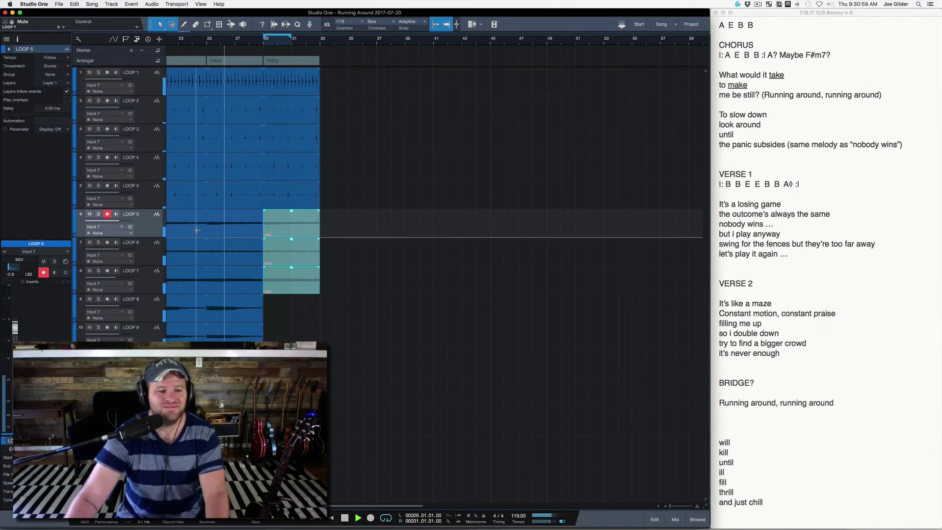
left_click(150, 320)
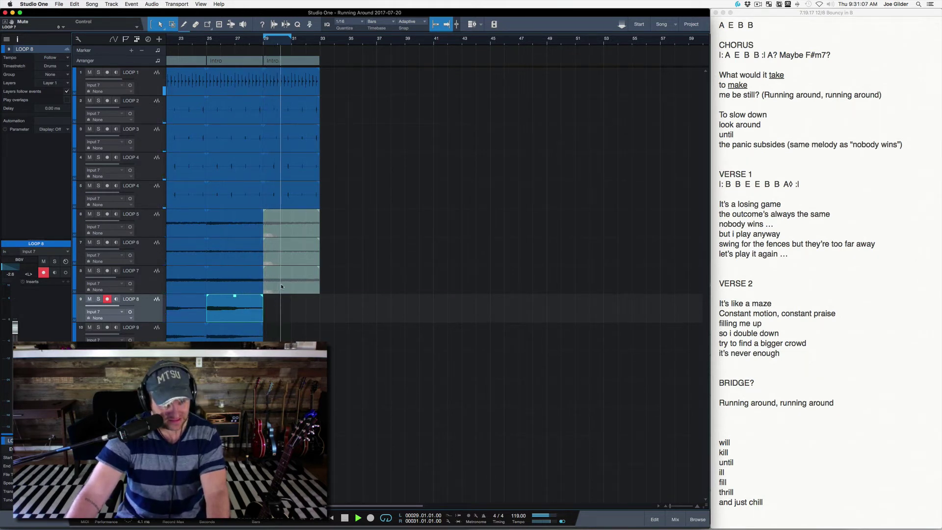
key("space")
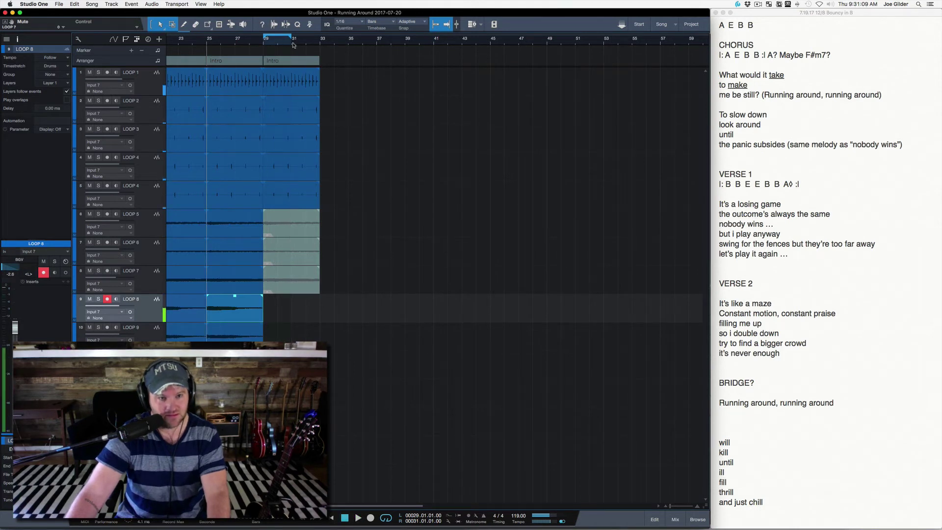
Split the LOOP 1 to LOOP 7 events of the last section at bar 31 and delete everything after the split.
left_click_drag(329, 69, 264, 283)
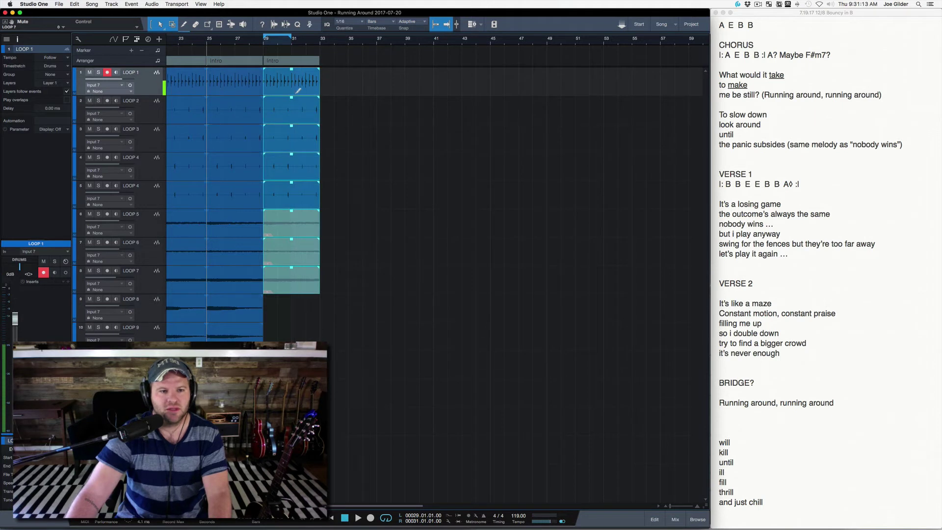
left_click(293, 75, "alt")
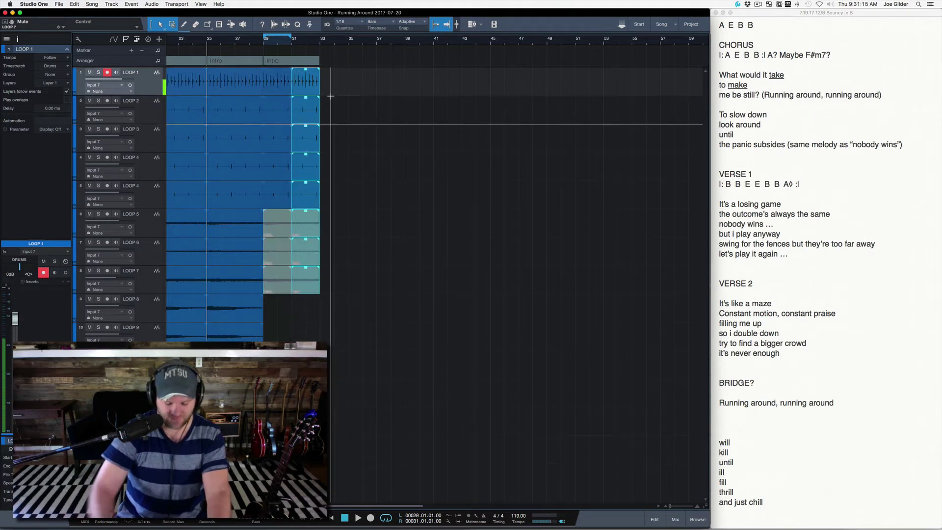
key("Delete")
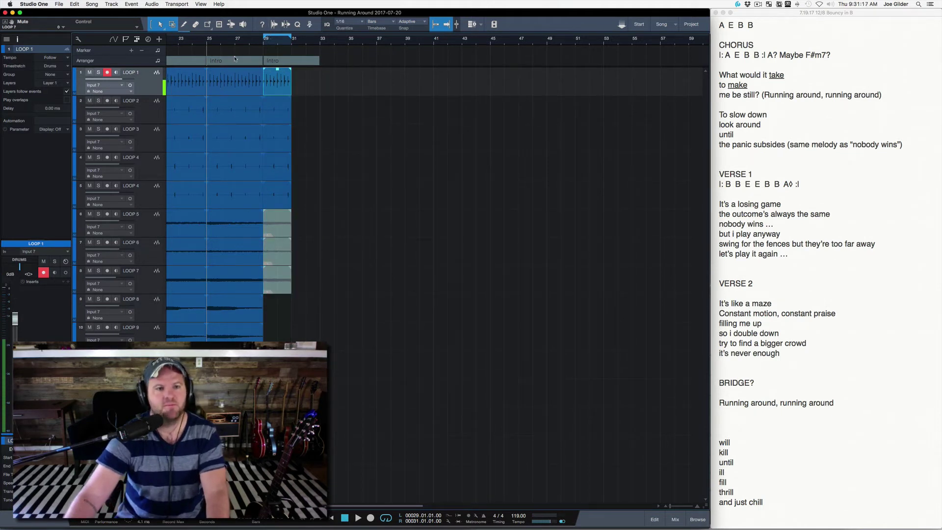
Shorten the Arranger section at bar 29 to end at bar 31 and place a copy of the bar 25 section after it.
left_click(234, 60)
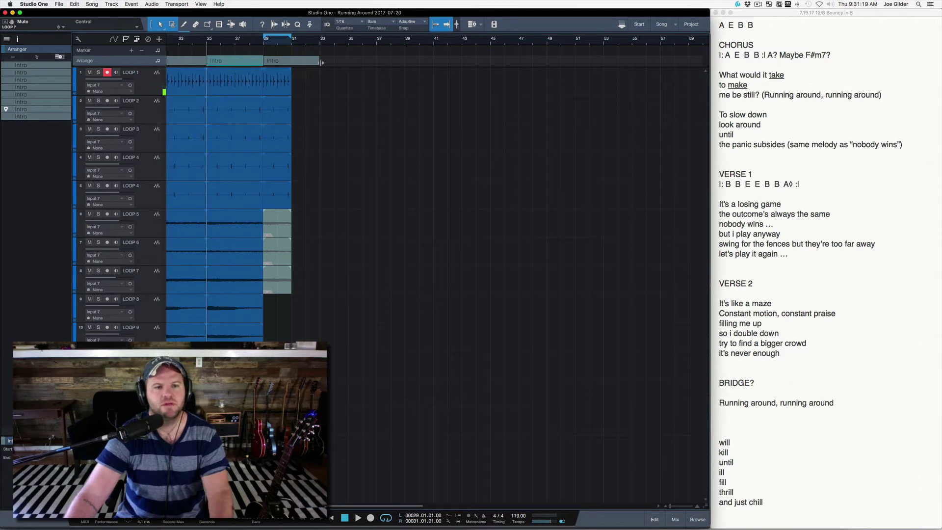
left_click_drag(320, 62, 298, 63)
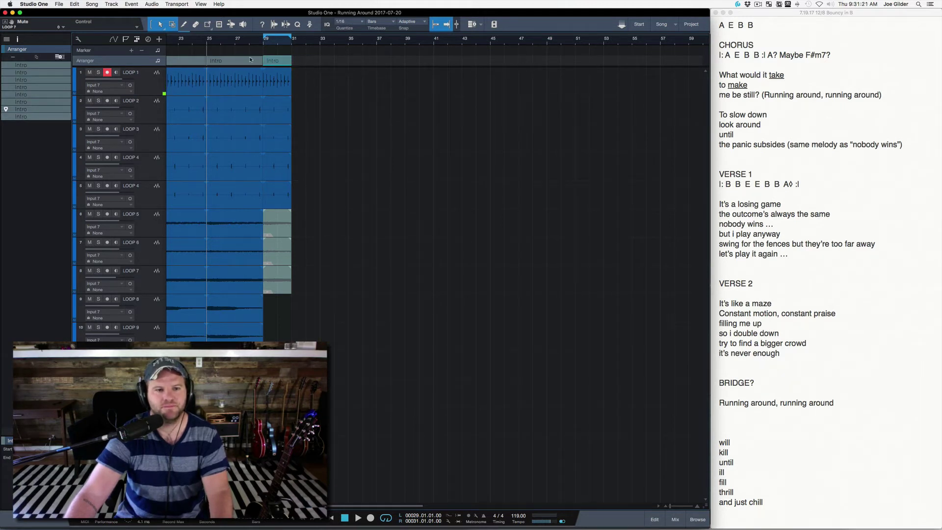
left_click(233, 61)
mouse_move(256, 61)
left_mouse_down()
mouse_move(299, 64)
mouse_move(264, 56)
left_mouse_up()
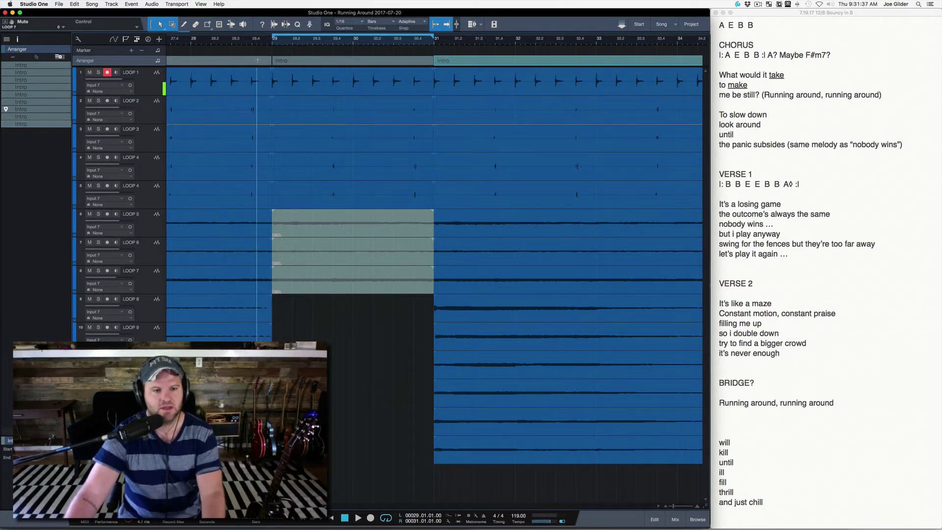
Solo the LOOP 8 track and listen to its part before bar 29 and again from bar 31.
left_click(271, 40)
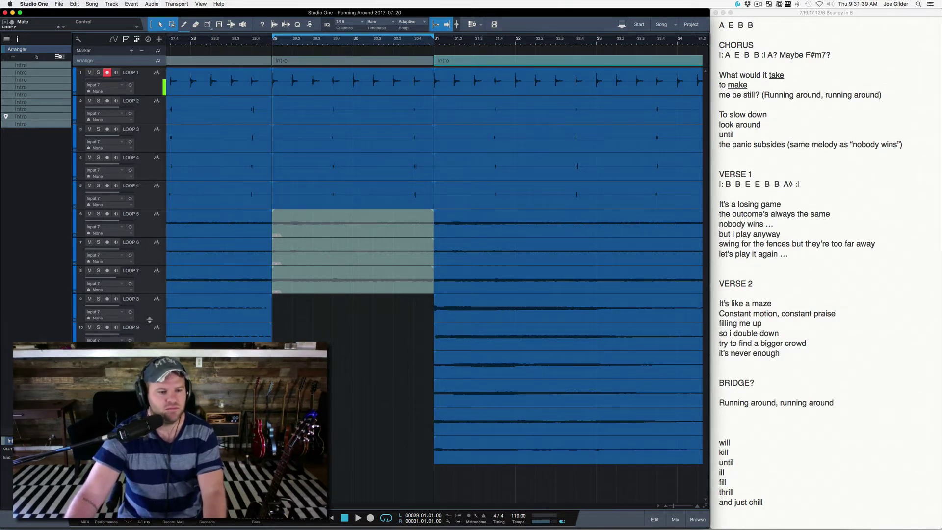
left_click(143, 313)
left_click(206, 39)
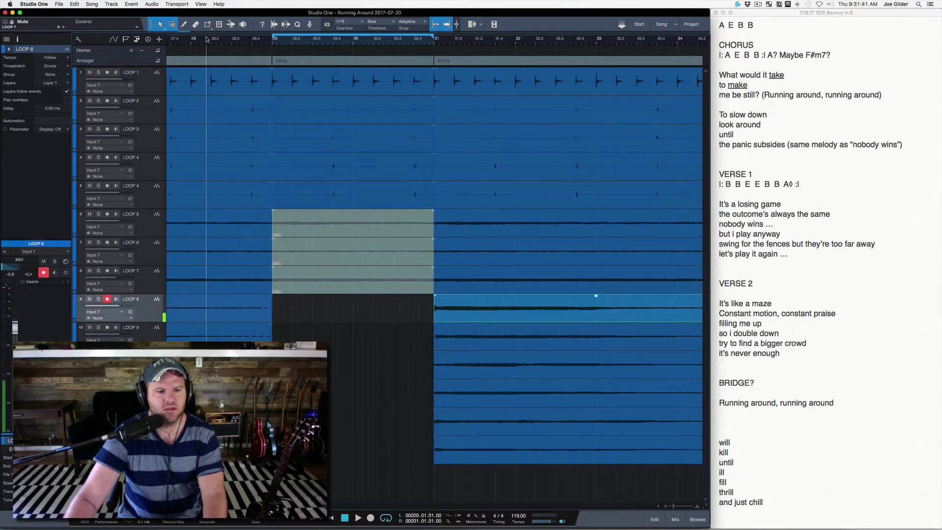
key("s")
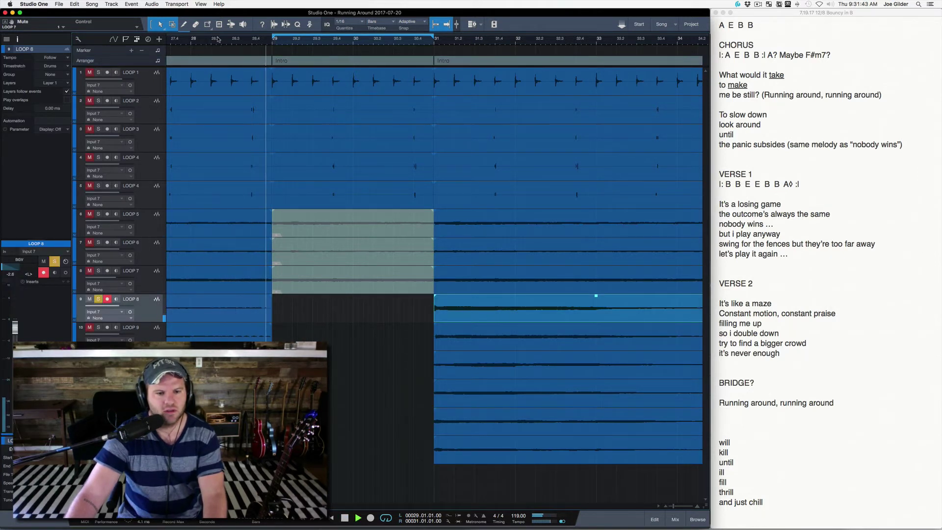
left_click(440, 46)
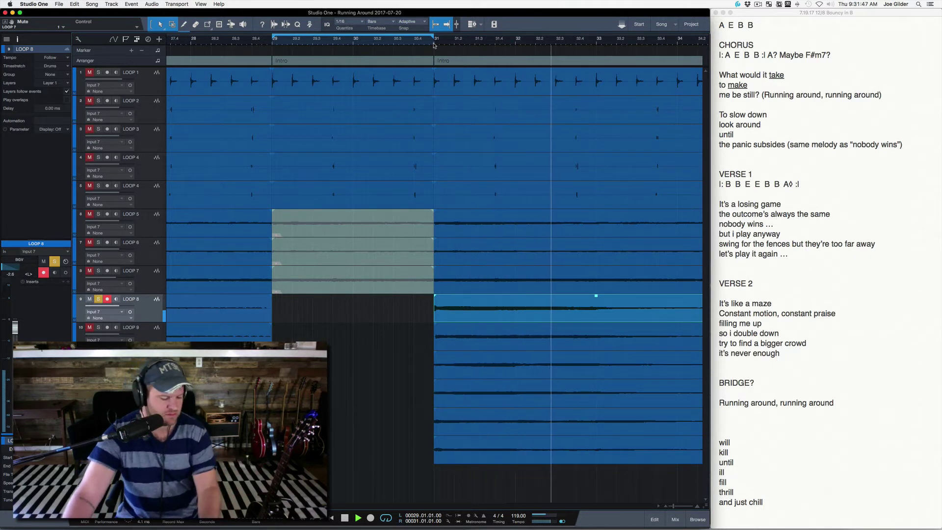
key("space")
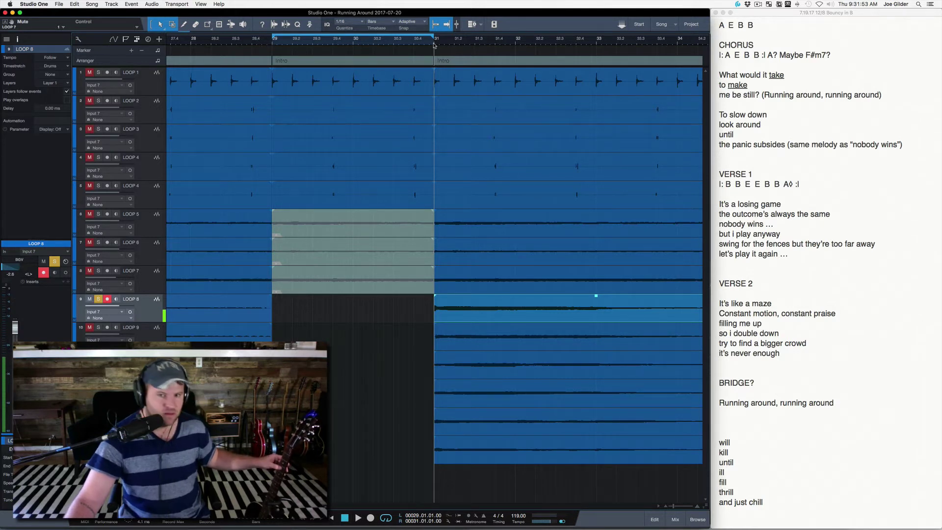
left_click(590, 45)
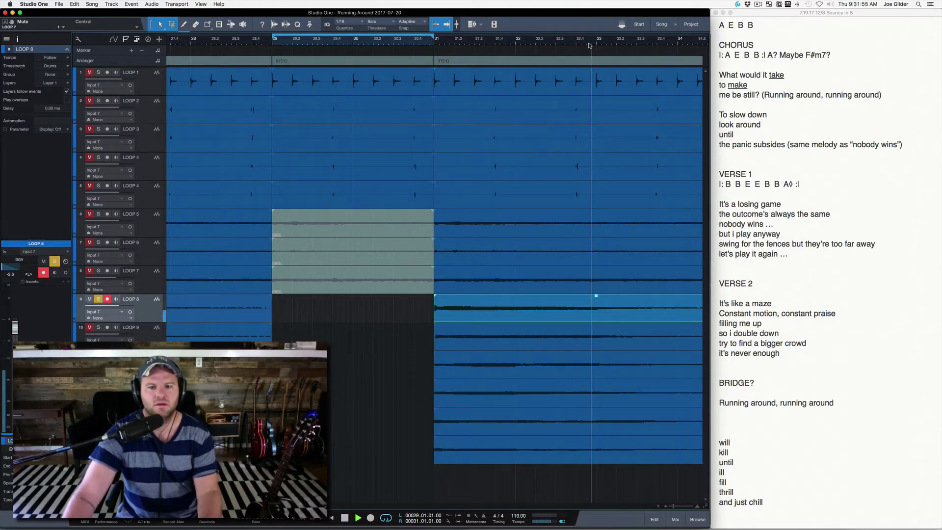
key("space")
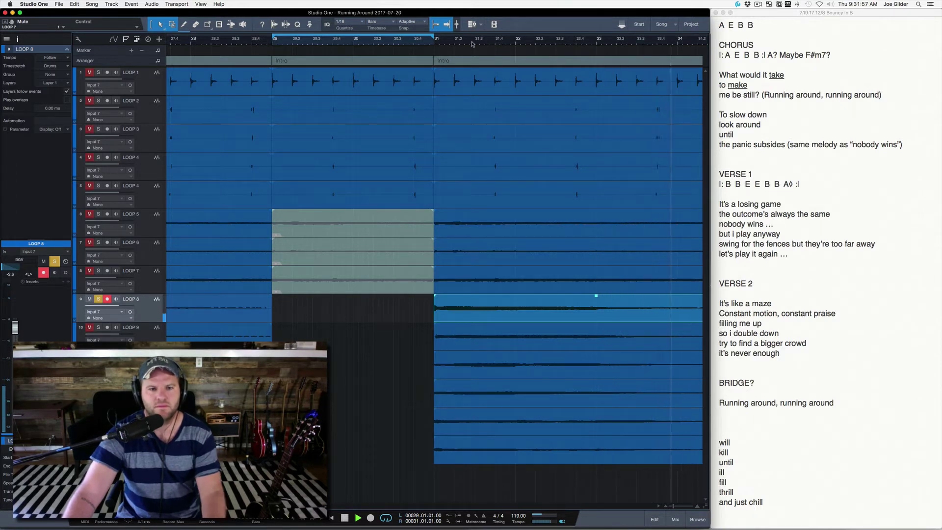
left_click(435, 44)
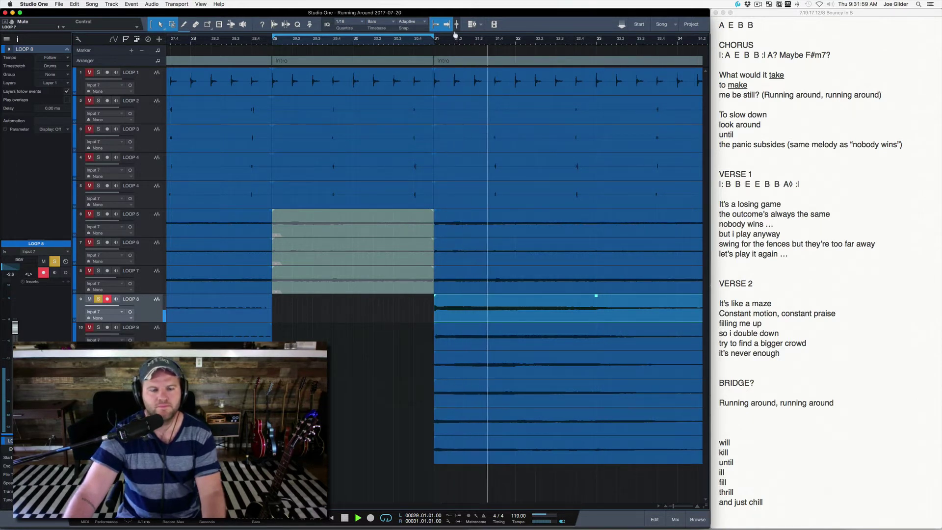
left_click_drag(454, 42, 455, 34)
key("space")
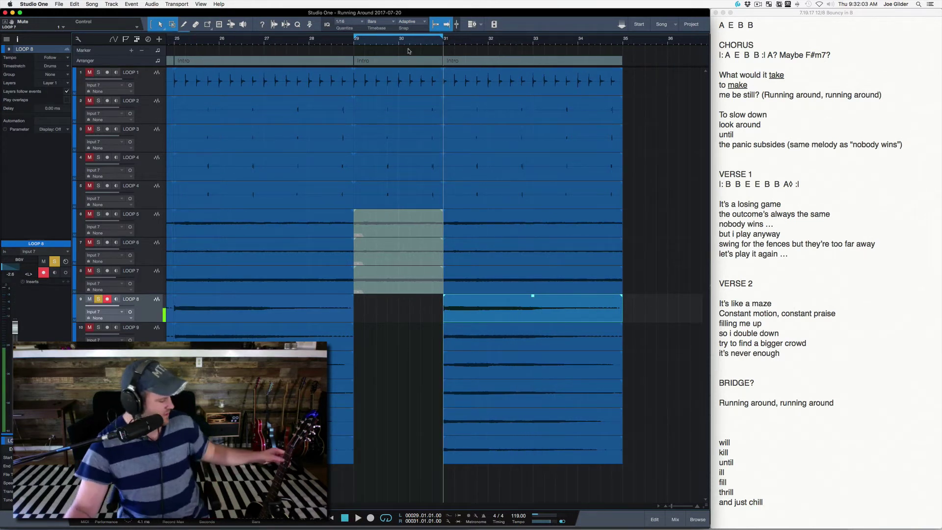
Select the tracks below LOOP 8 down to LOOP 11 while replaying from bar 31, and turn off the solo on LOOP 8.
key("Down")
key("Down")
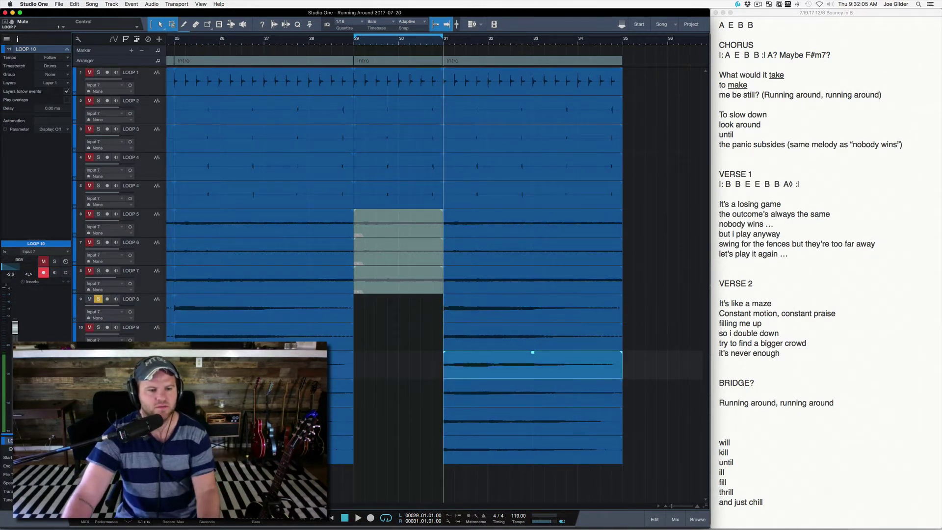
key("space")
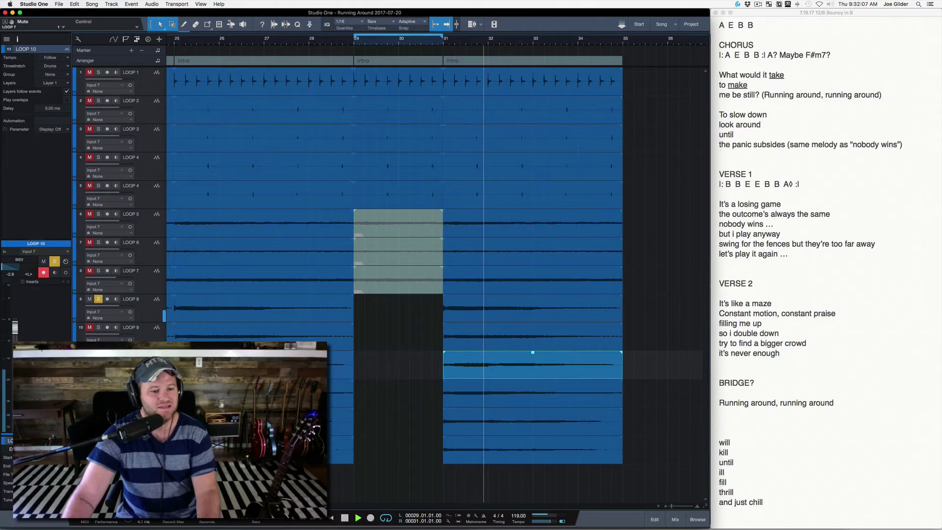
key("Down")
key("Down")
key("space")
key("space")
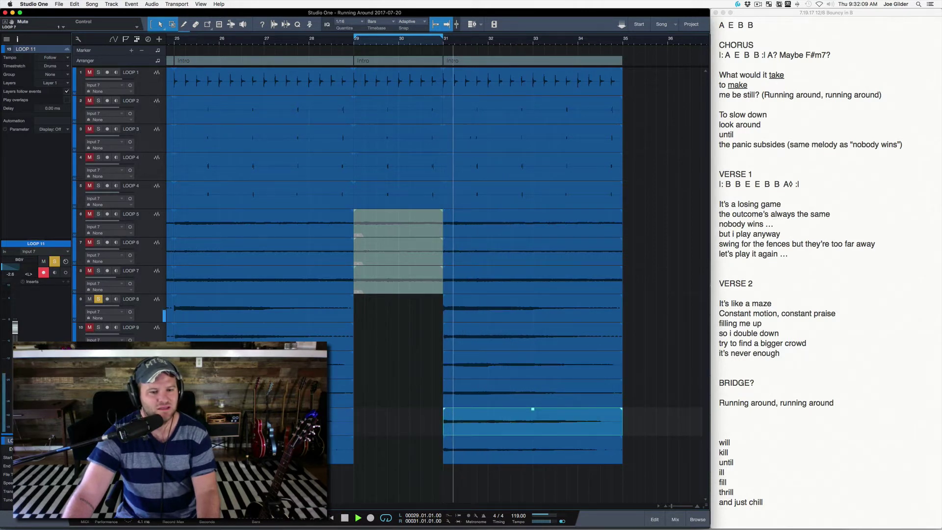
key("space")
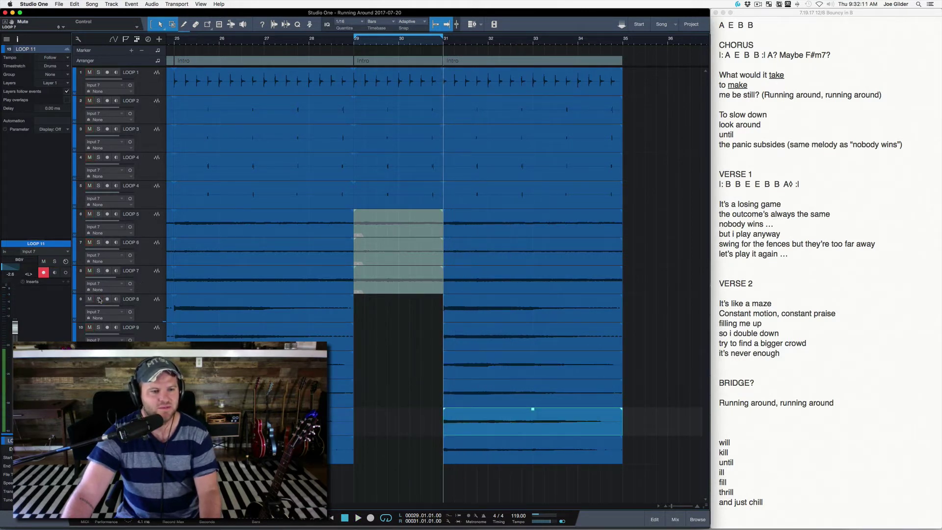
Record a take on the LOOP 8 track over bars 29 to 31, with the playhead starting at bar 28.
left_click(292, 318)
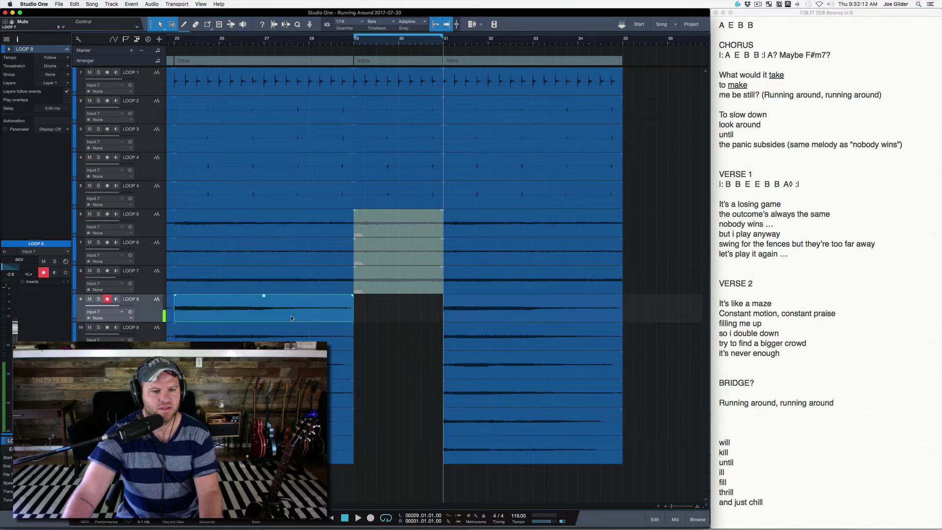
left_click(336, 40)
left_click(312, 41)
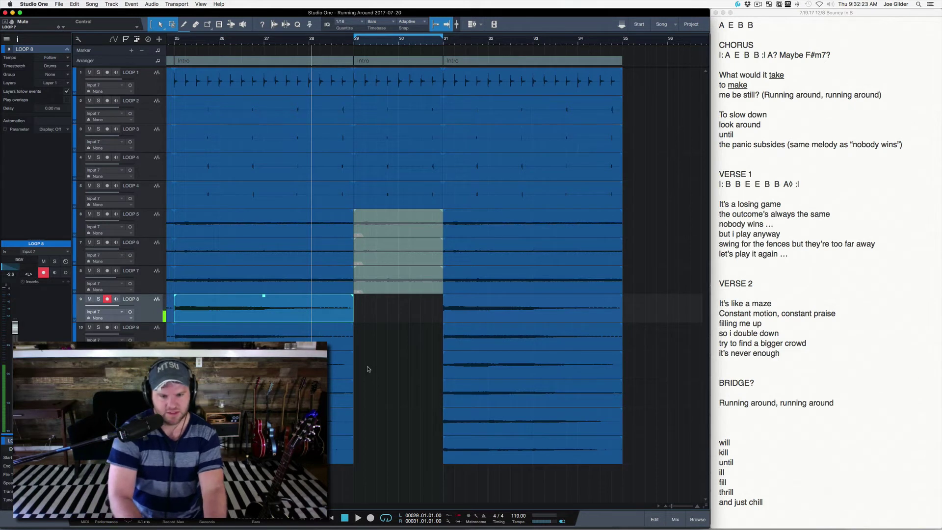
key("KP_Multiply")
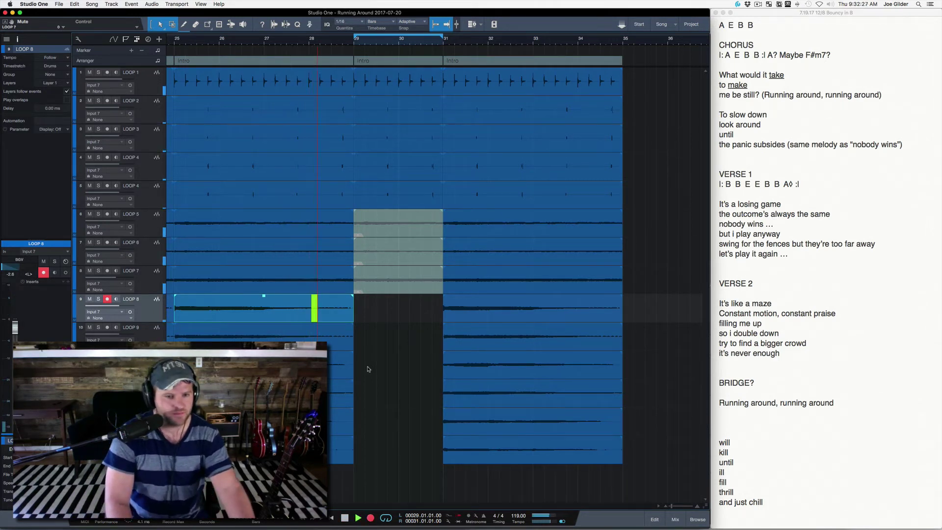
key("space")
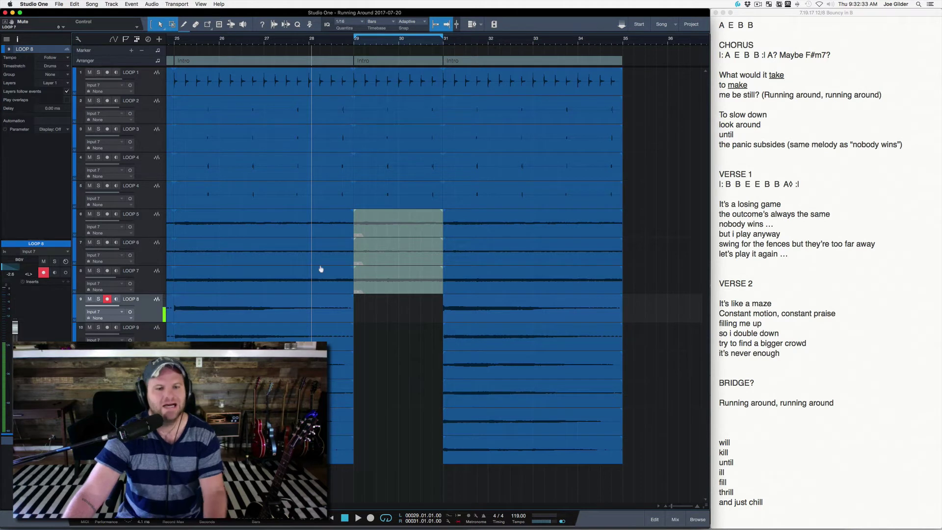
key("space")
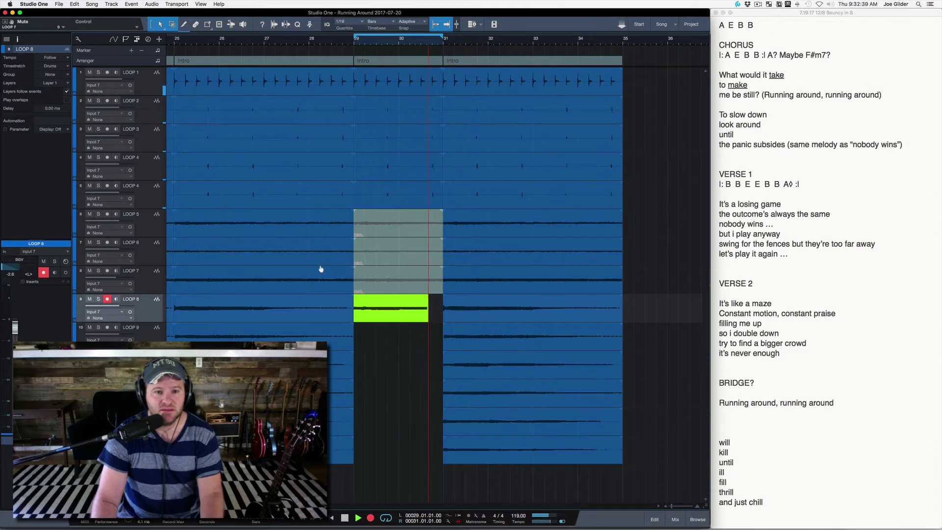
key("space")
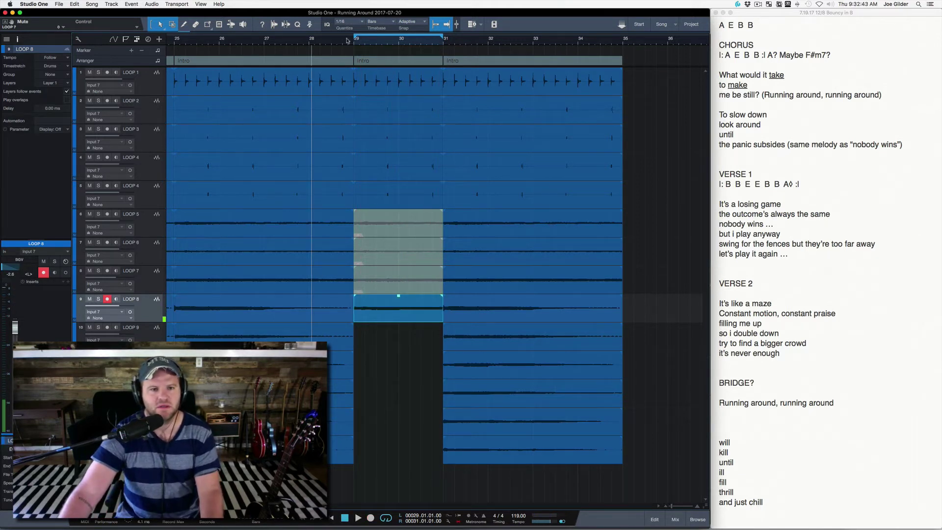
Play back the new LOOP 8 take from bar 28, delete it and move the playhead to bar 27.
key("space")
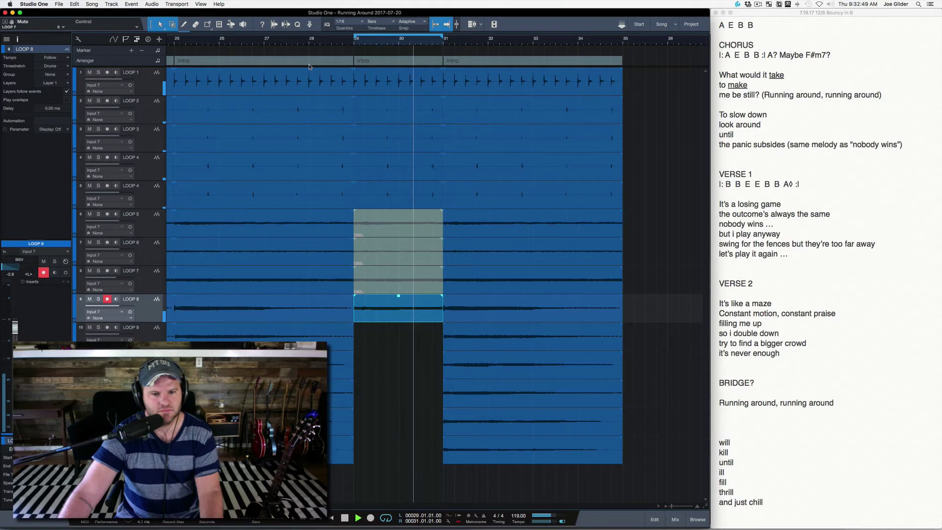
key("space")
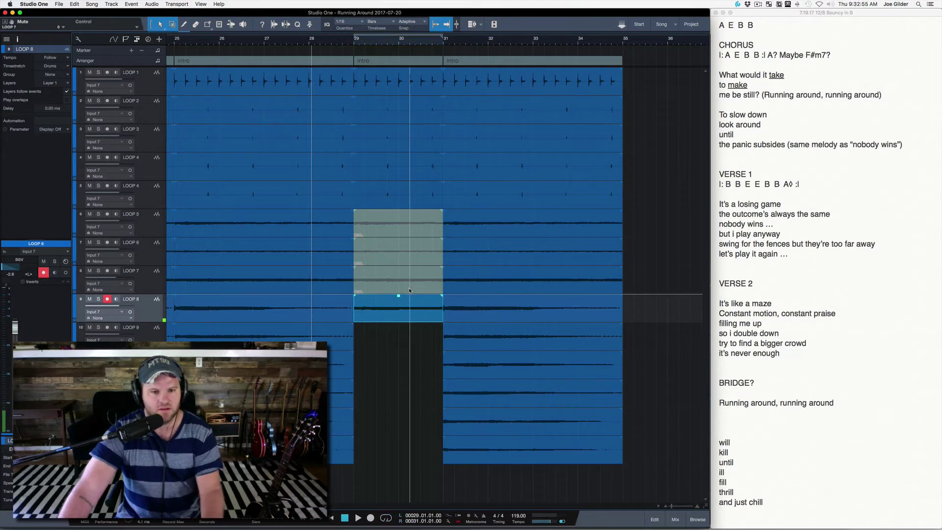
key("Delete")
left_click(264, 45)
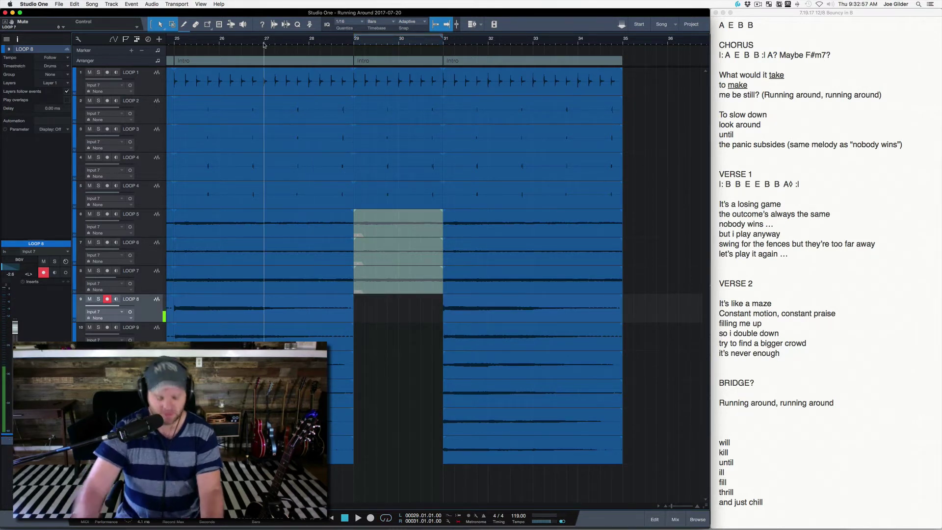
Record a new take on the LOOP 8 track over bars 29 to 31, starting playback from bar 27.
key("space")
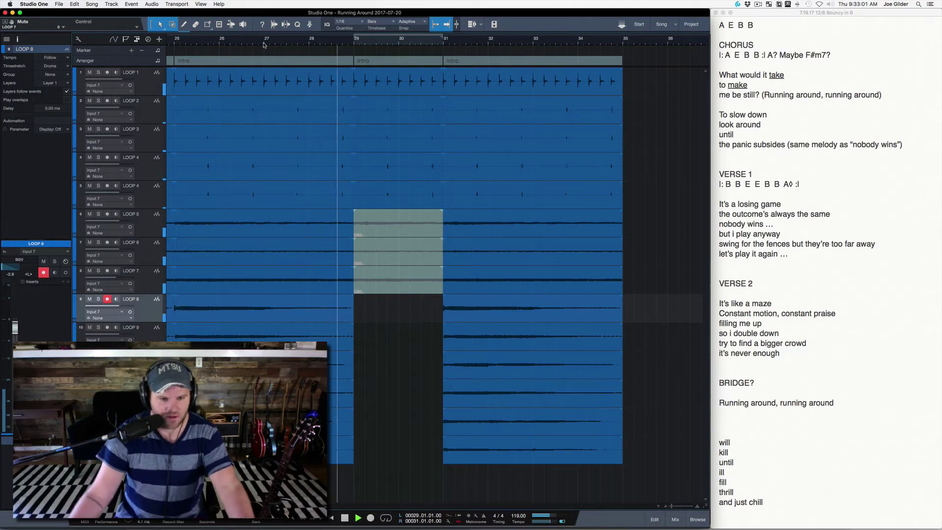
key("KP_Multiply")
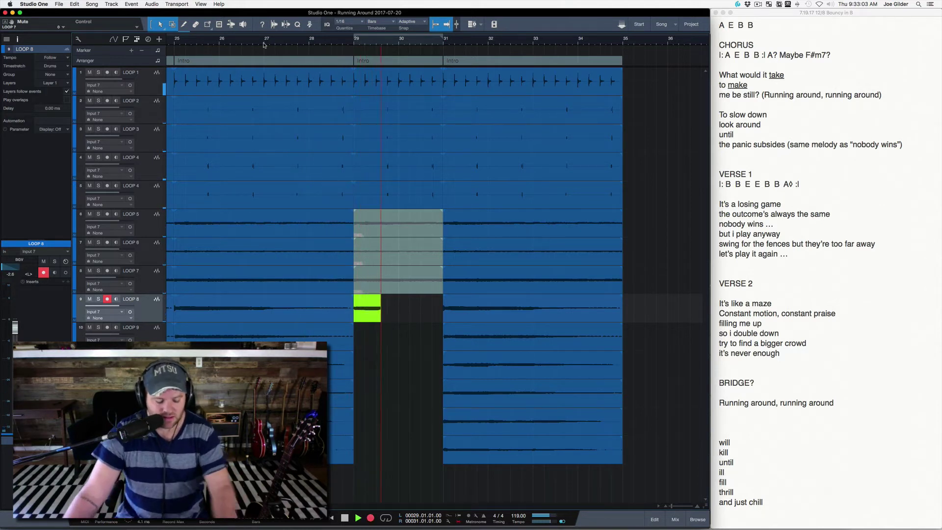
key("space")
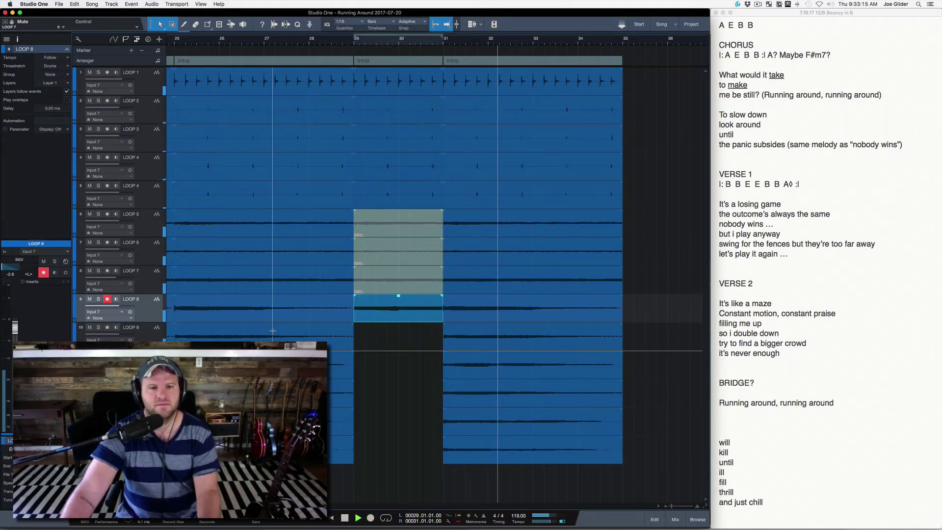
key("space")
Record a take on the LOOP 9 track over bars 29 to 31, starting playback from bar 27.
key("Down")
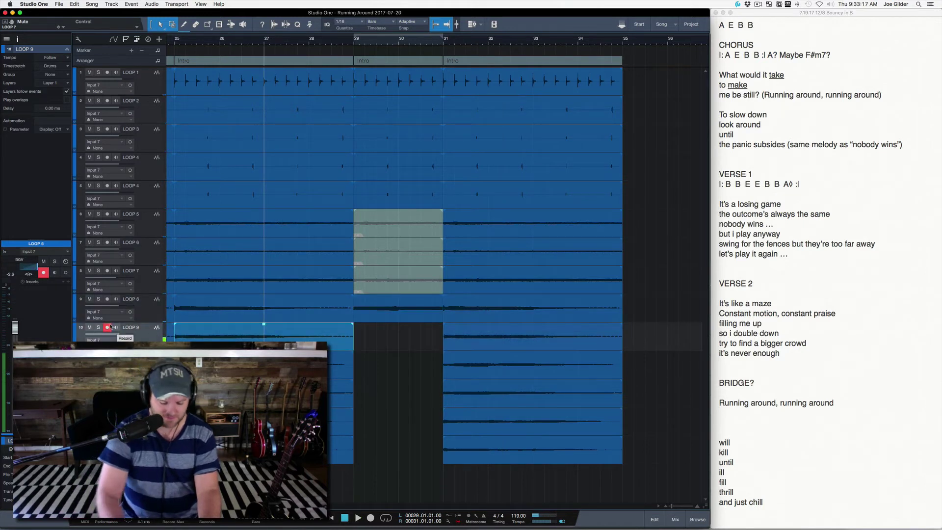
key("space")
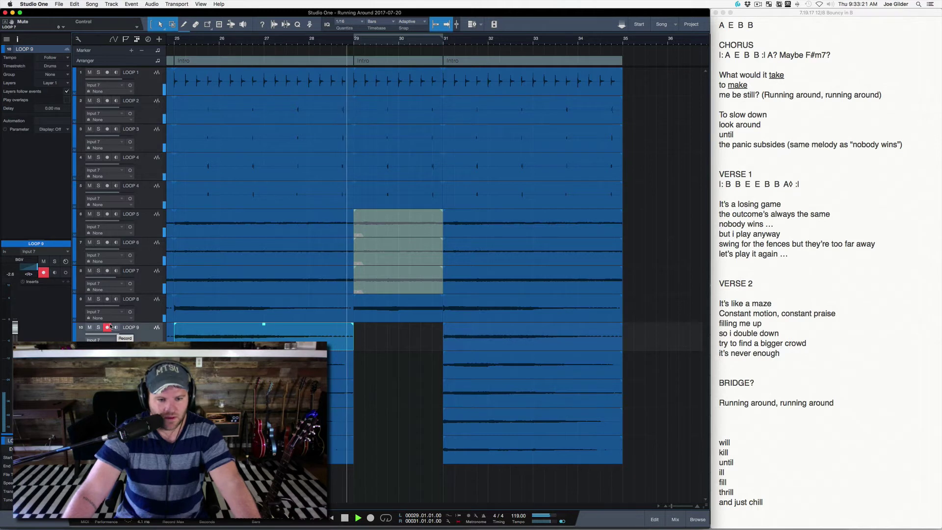
key("KP_Multiply")
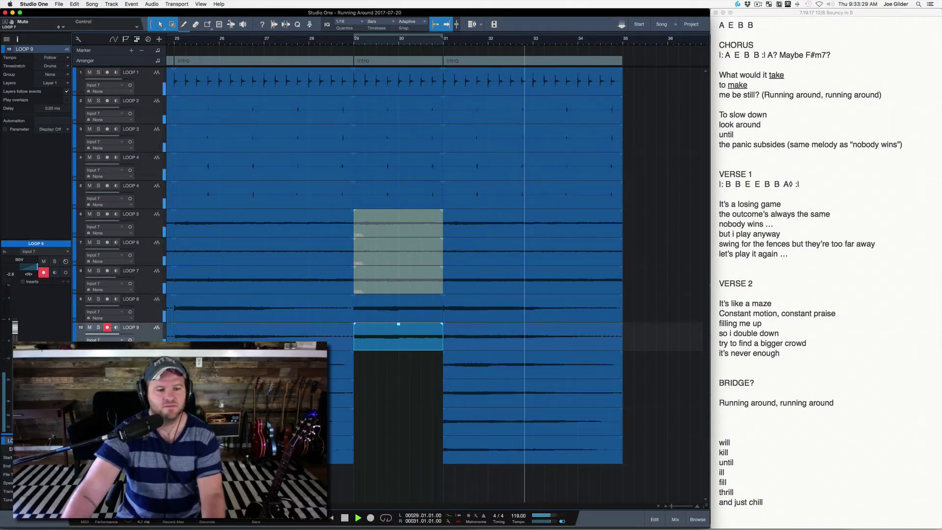
key("space")
Split the LOOP 10 and LOOP 11 events at bar 33 on all four tracks and copy their bars 31 to 33 to bar 29.
left_click(505, 372)
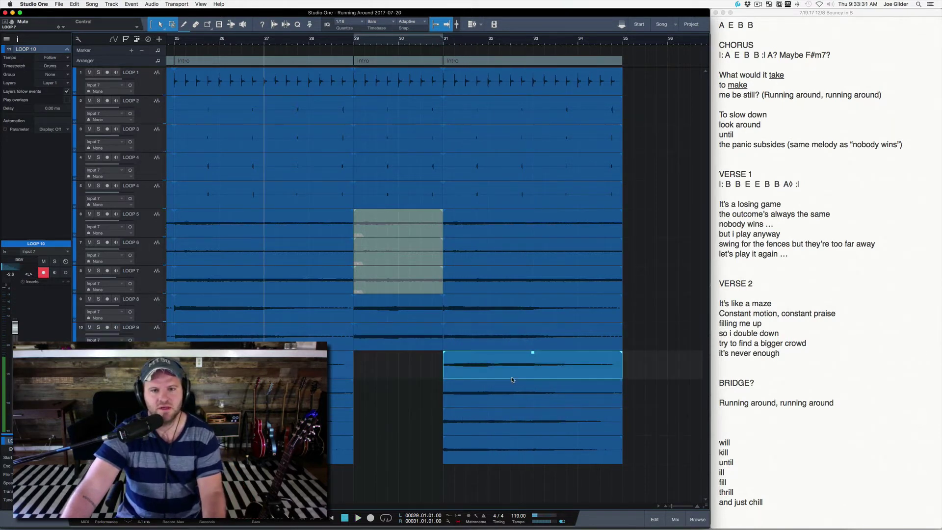
left_click_drag(638, 375, 557, 455)
key("3")
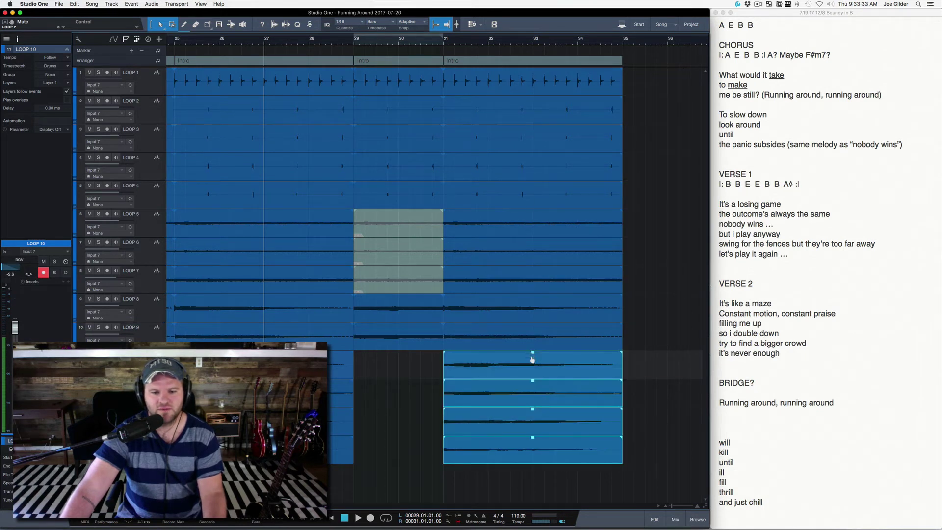
left_click(533, 366)
key("1")
left_click(488, 369)
left_click(474, 399, "shift")
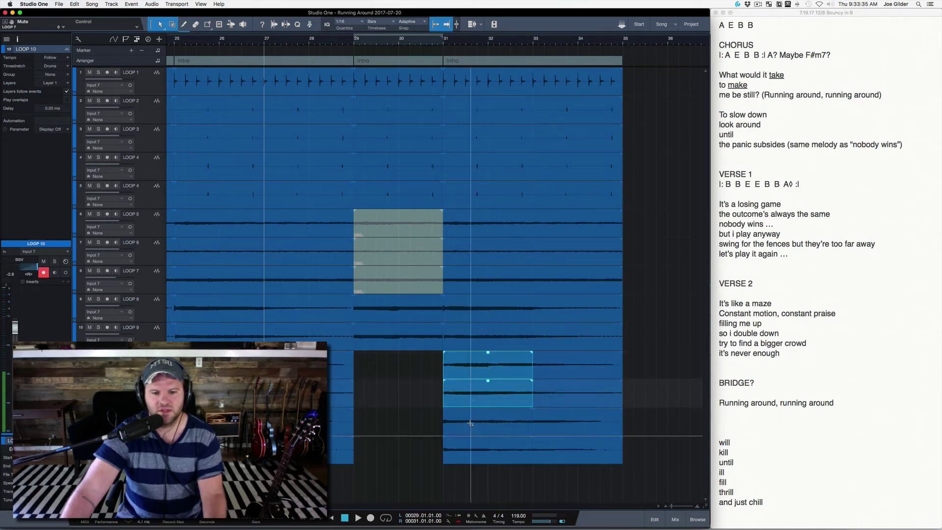
left_click(472, 422, "shift")
left_click(470, 444, "shift")
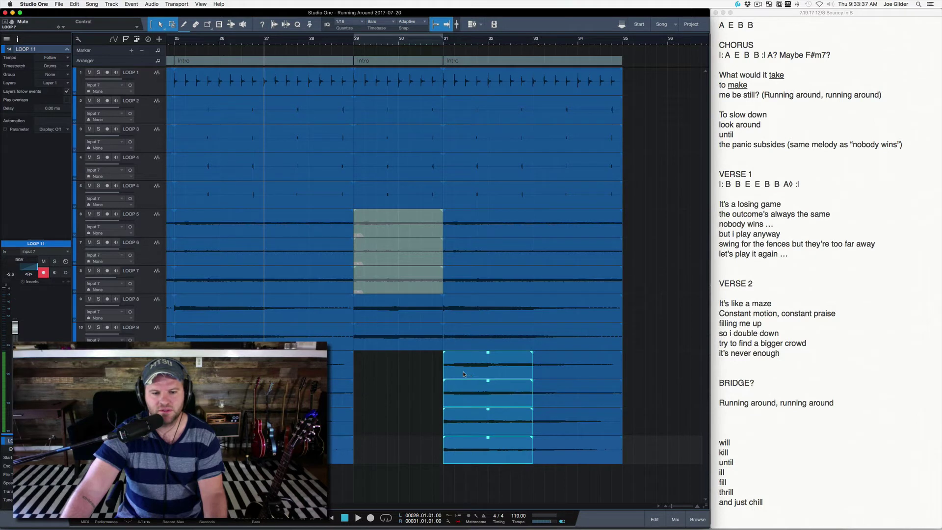
left_click_drag(463, 373, 373, 372)
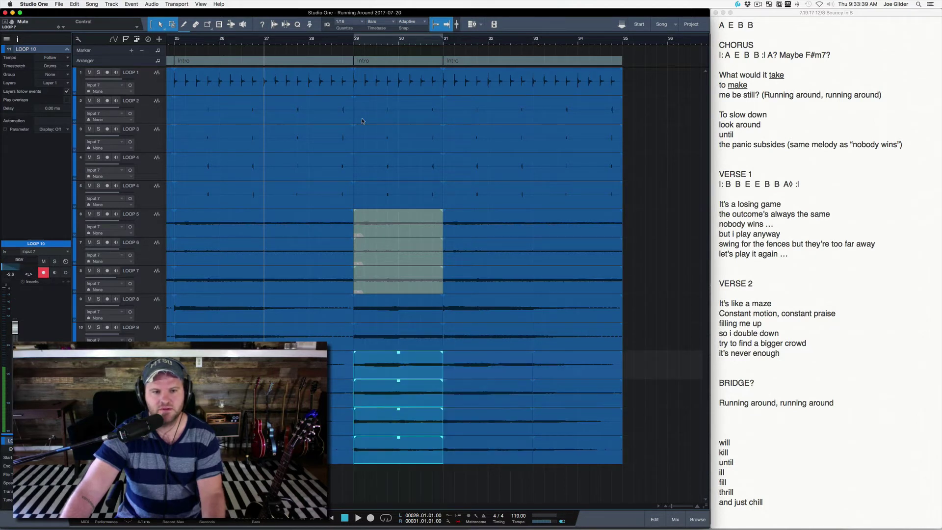
Play back the copied LOOP 10 and LOOP 11 parts from bar 27 and undo both the copy and the split.
key("space")
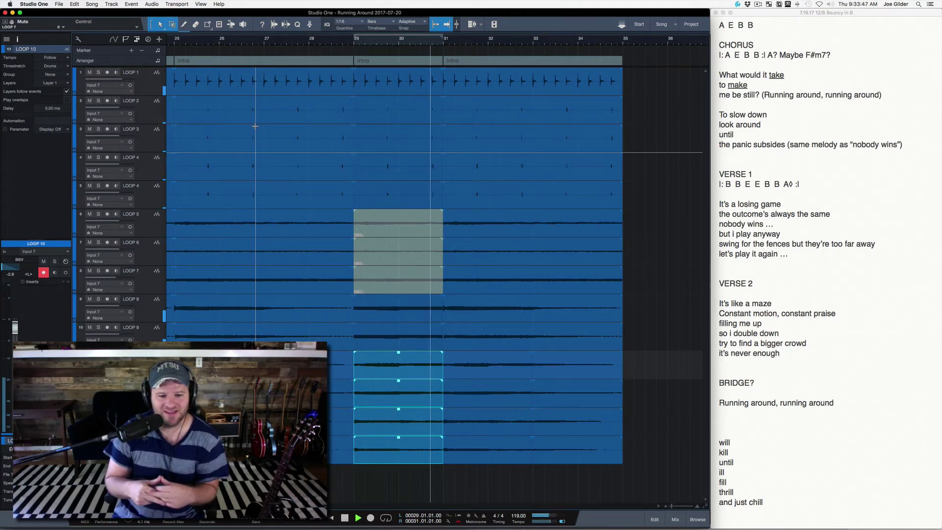
key("space")
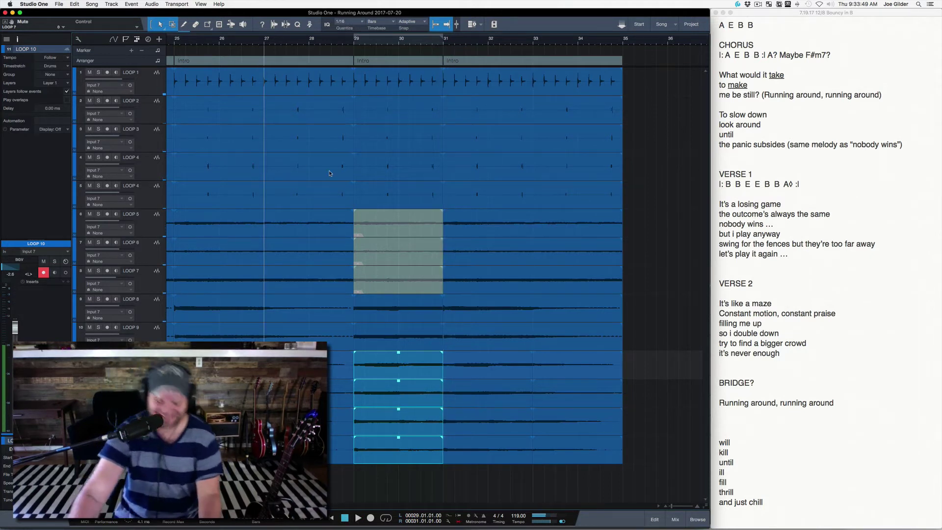
key("super+z")
key("super+shift+z")
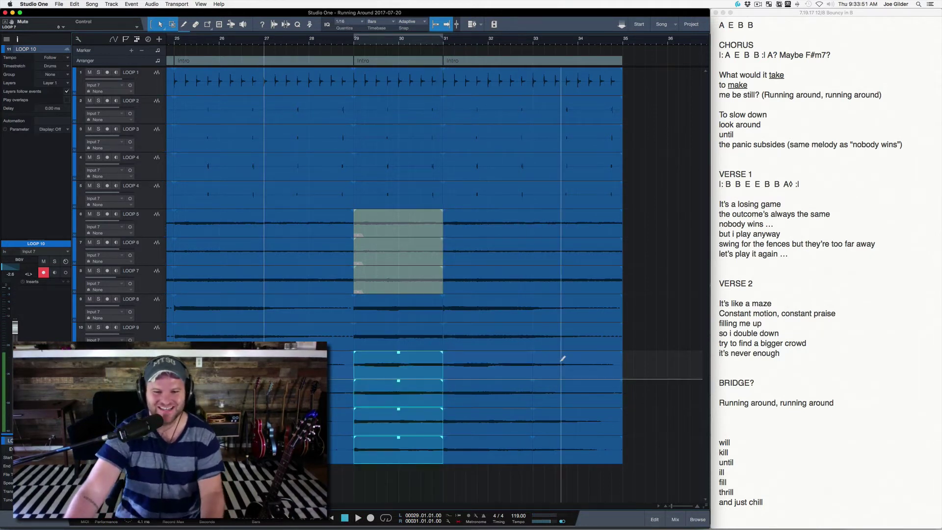
key("super+z")
key("super+z")
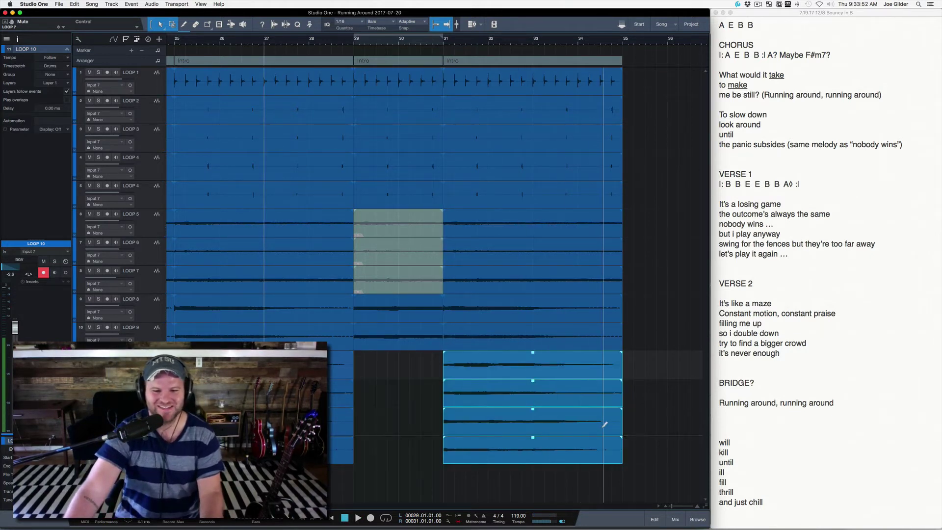
Solo the first LOOP 10 track and listen to it from bar 31, with the playhead then set at bar 29.
left_click(313, 42)
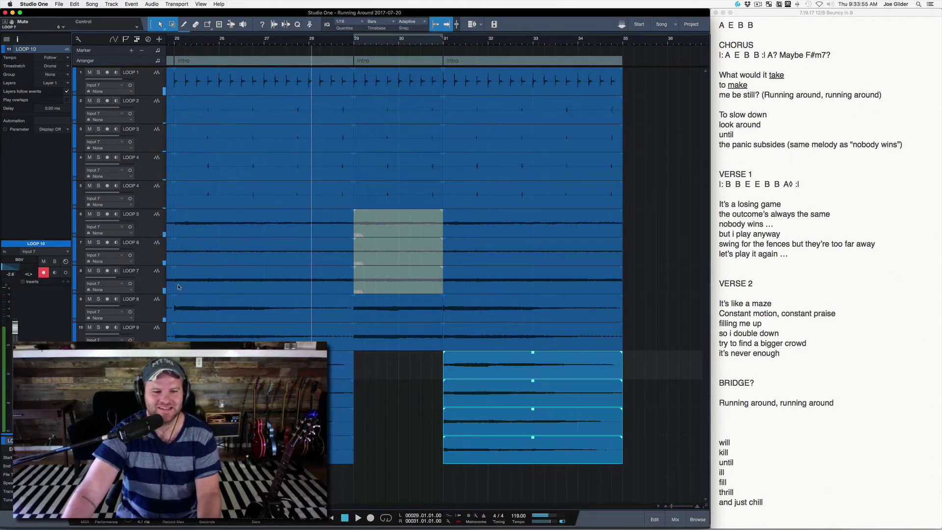
key("shift+z")
key("shift+z")
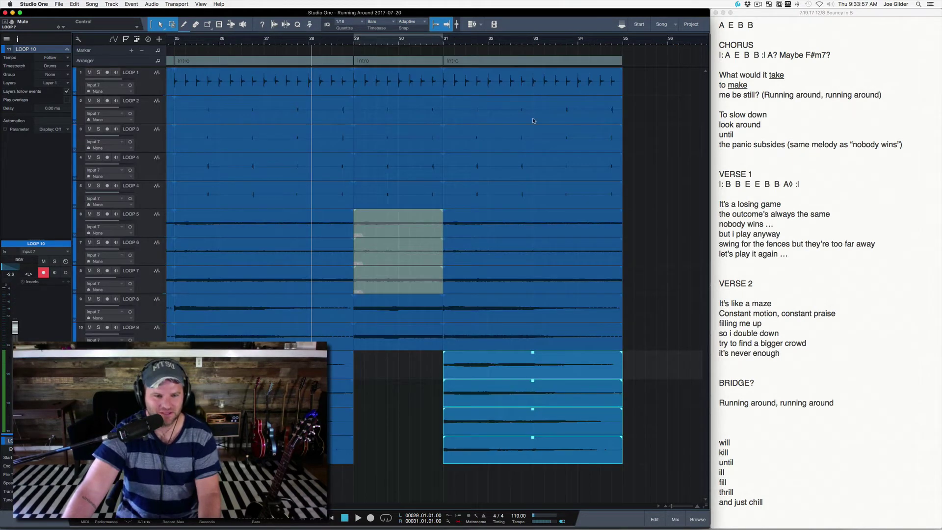
left_click(446, 42)
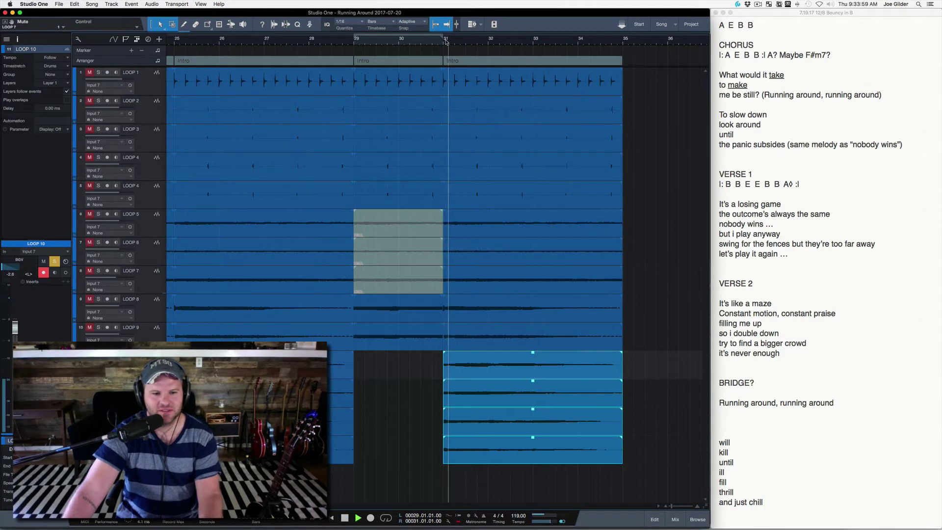
left_click(354, 42)
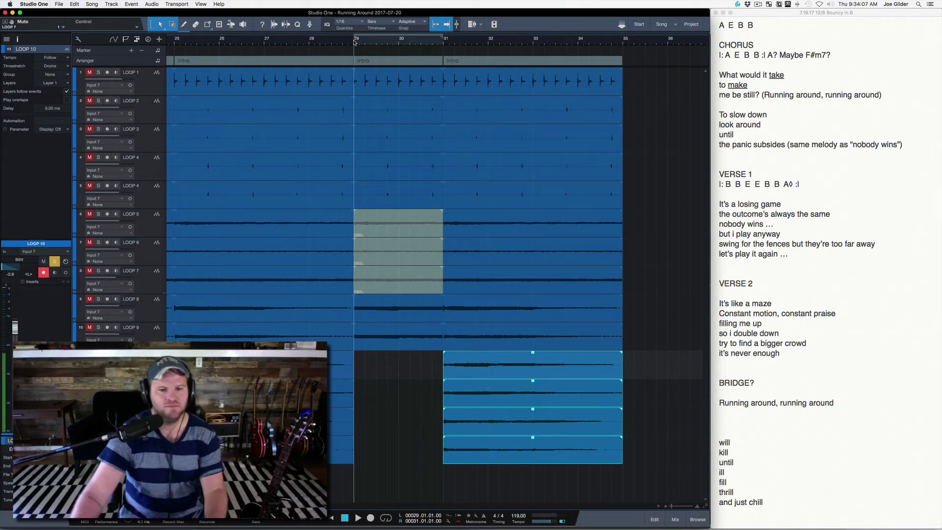
key("space")
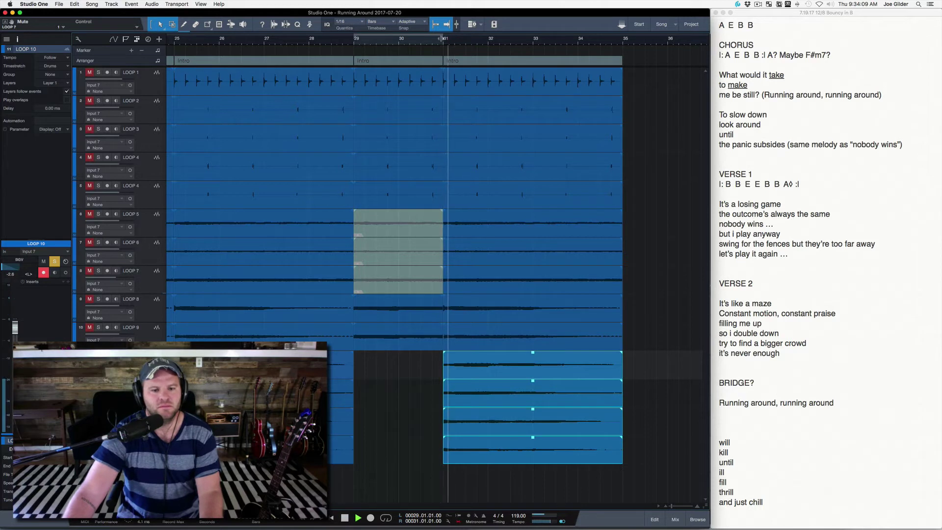
key("space")
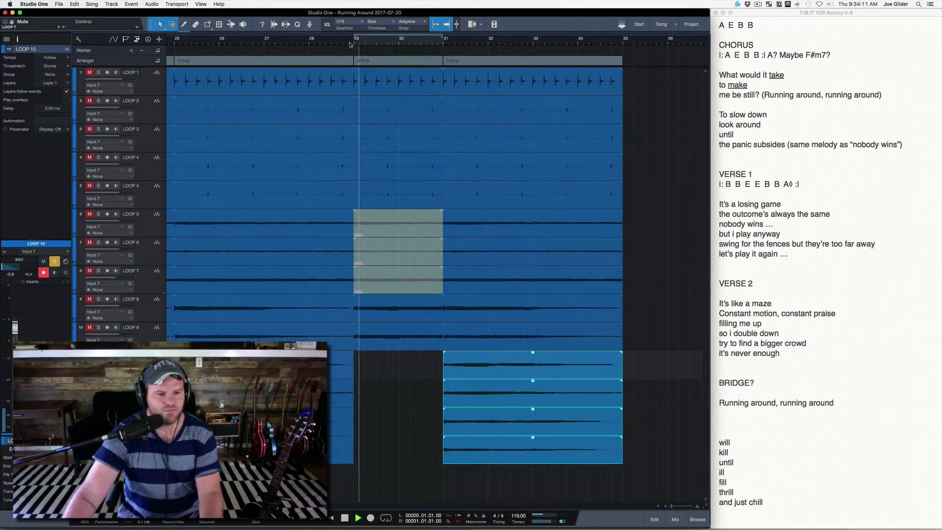
Replay the breakdown from bar 29 several times with the LOOP 10 solo off, selecting the first LOOP 11 track for the last replay.
key("space")
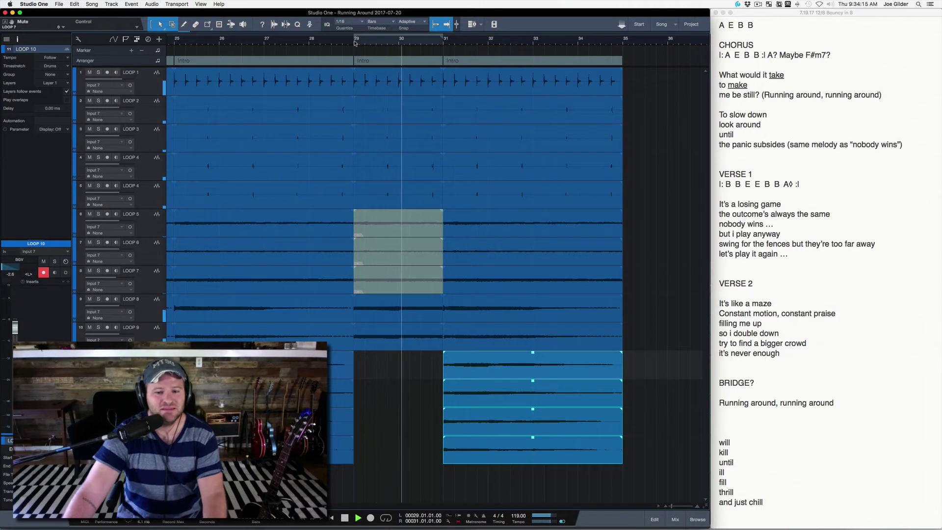
key("space")
key("space")
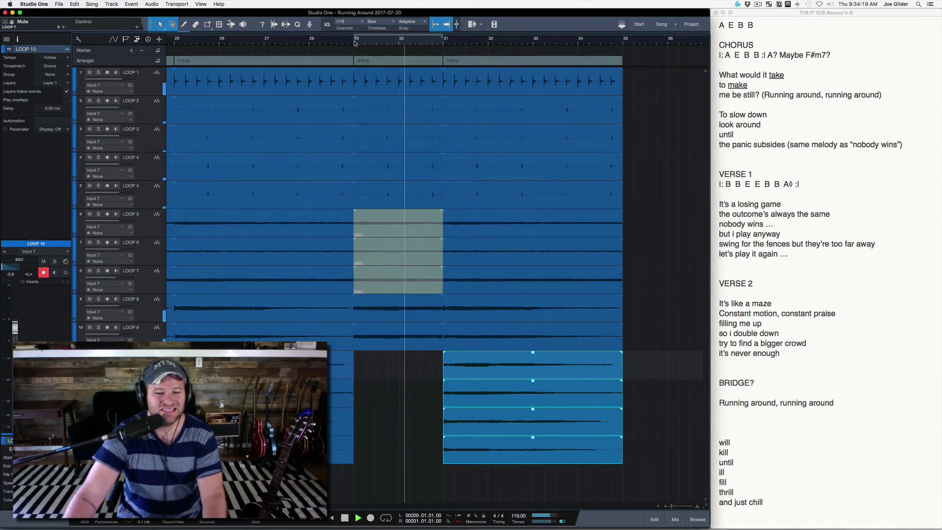
key("space")
key("space")
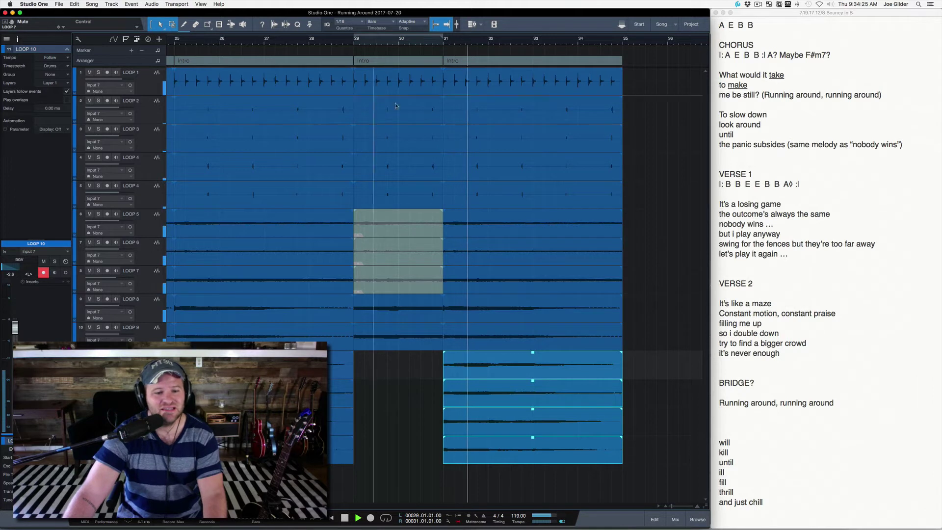
key("space")
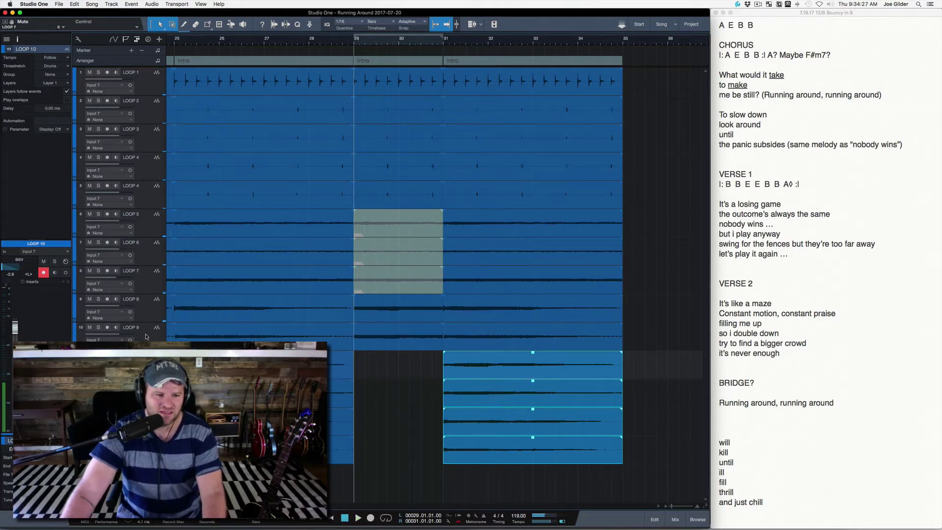
left_click(131, 412)
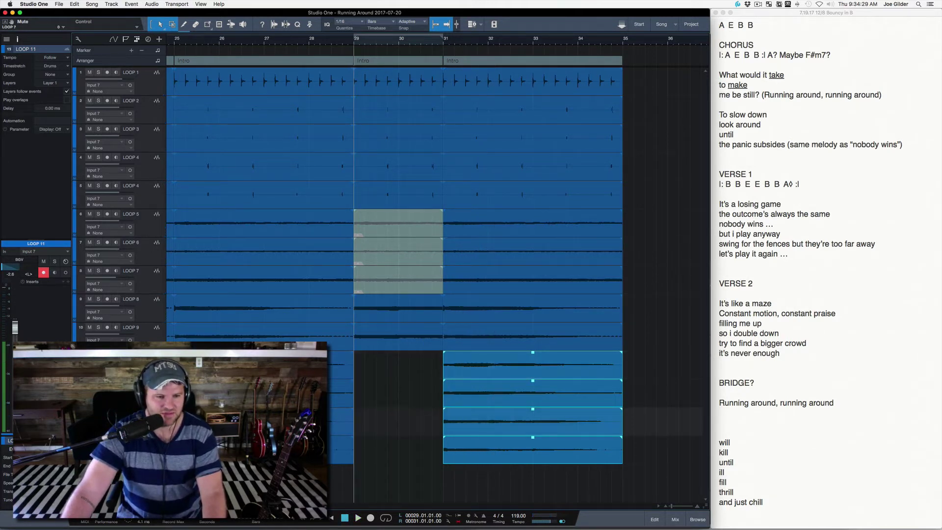
key("space")
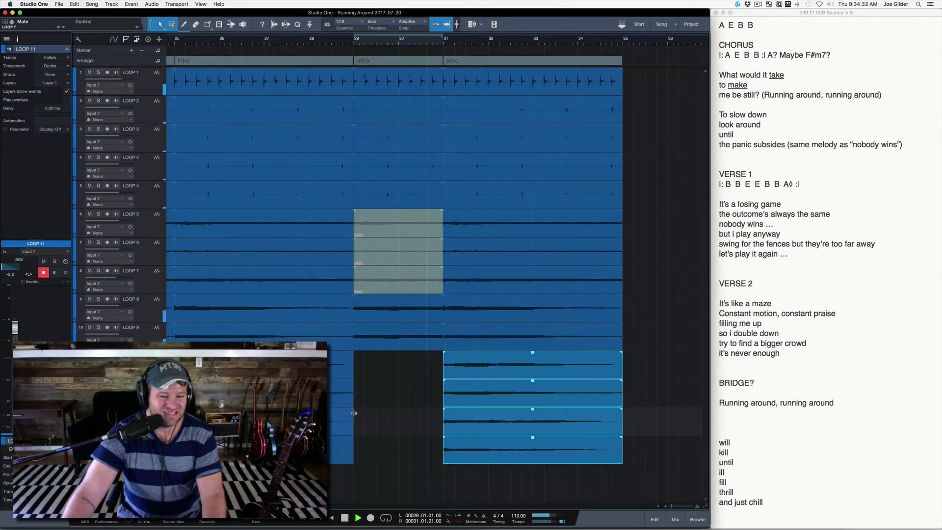
key("space")
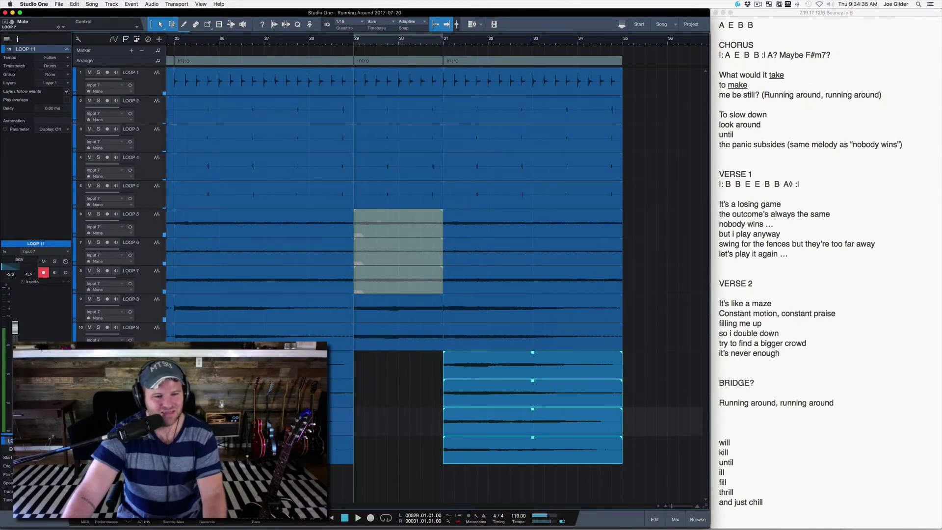
Record a take on the first LOOP 10 track over bars 29 to 31, with the playhead starting at bar 27.
left_click(354, 363)
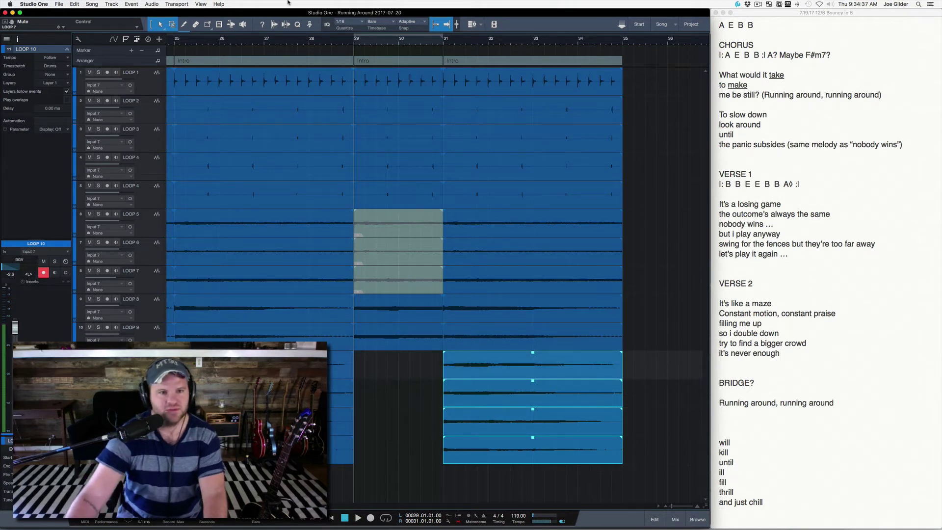
left_click(265, 46)
key("space")
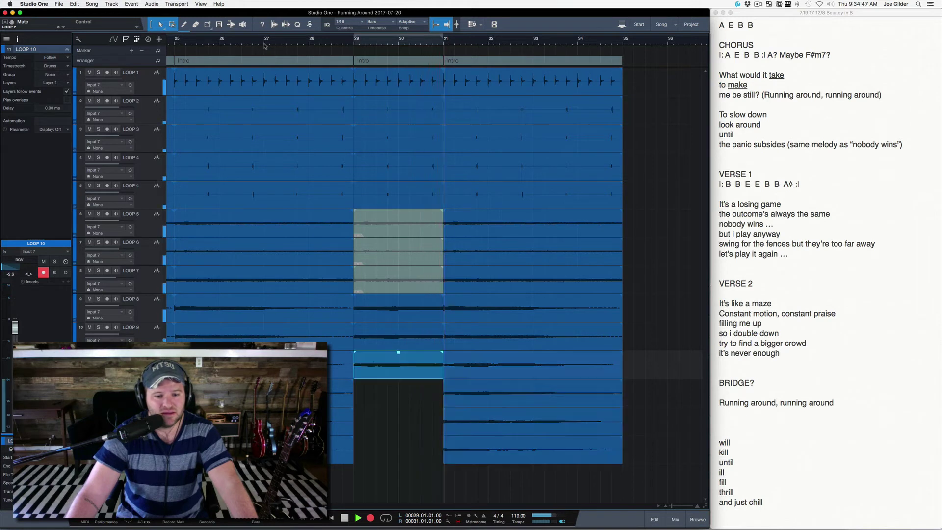
key("space")
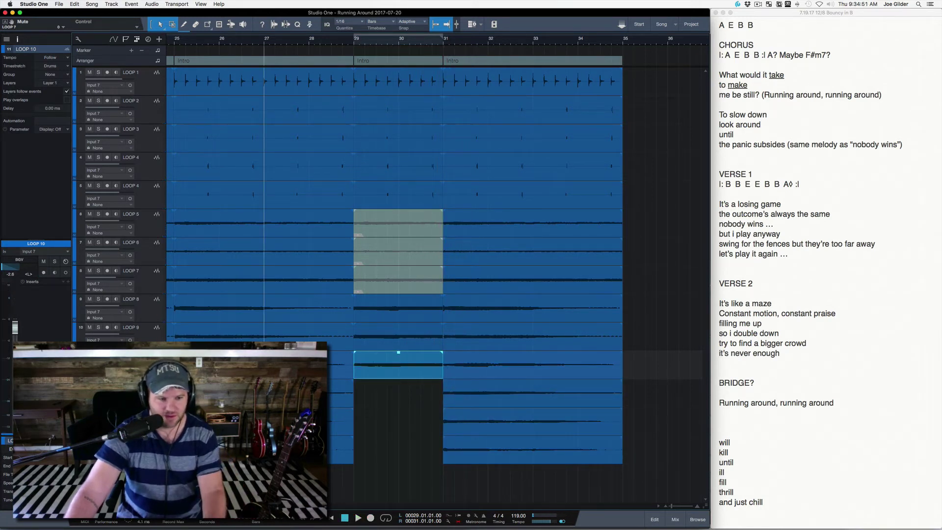
Record a take on the second LOOP 10 track over bars 29 to 31 from bar 27, undoing the first attempt and redoing it.
key("space")
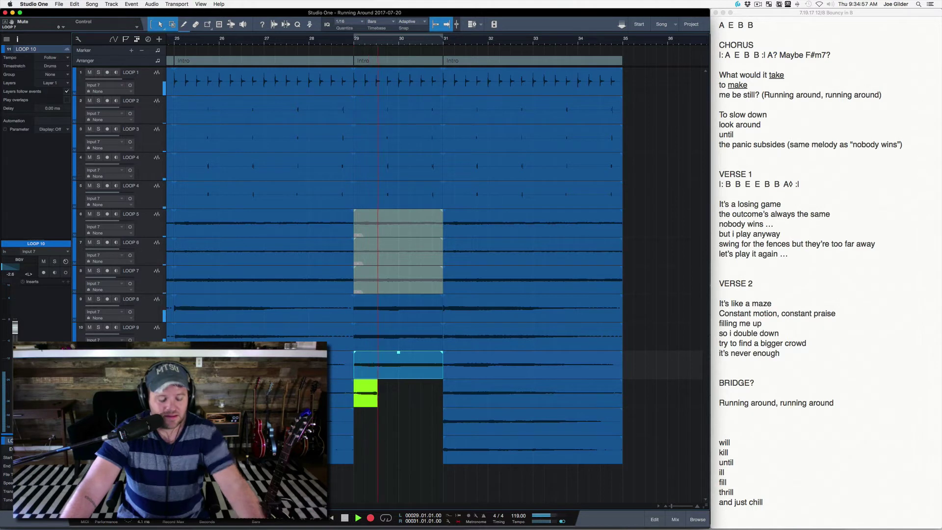
key("space")
key("super+z")
key("space")
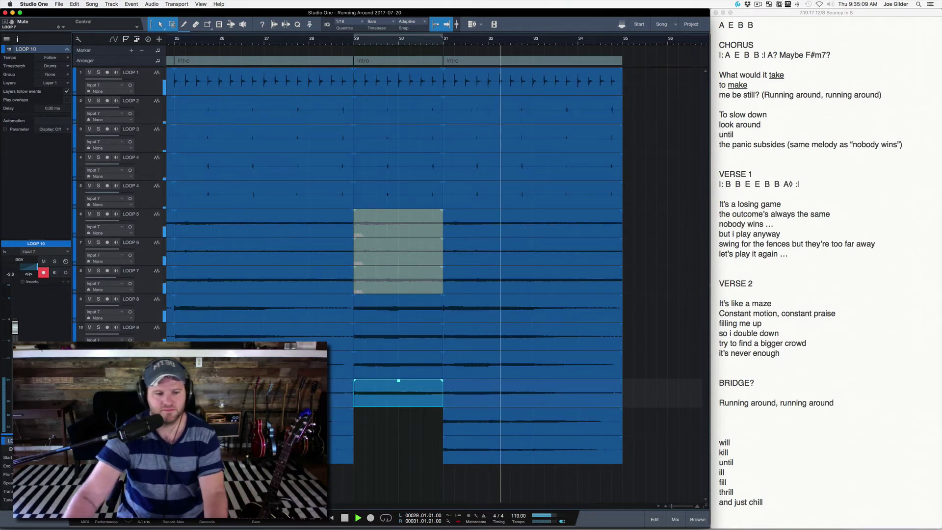
key("space")
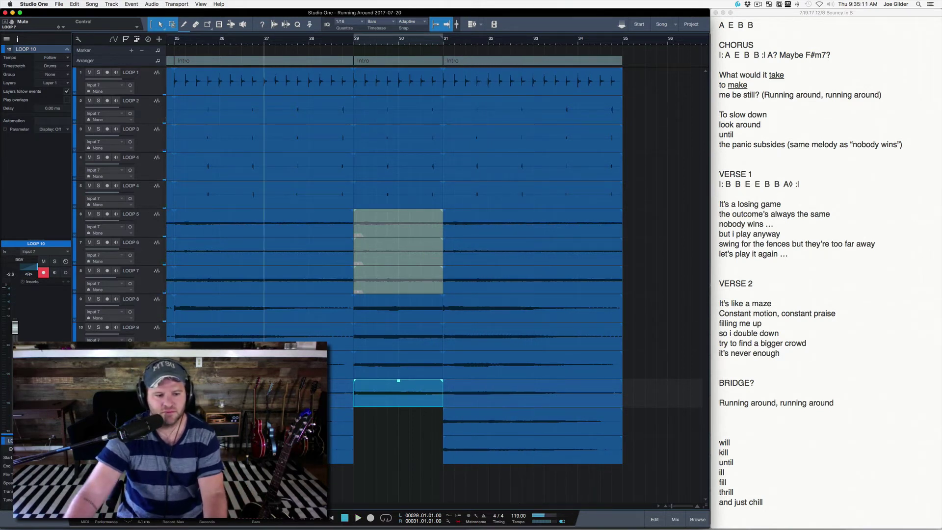
Record a take on the first LOOP 11 track over bars 29 to 31, starting playback from bar 27.
key("Down")
key("space")
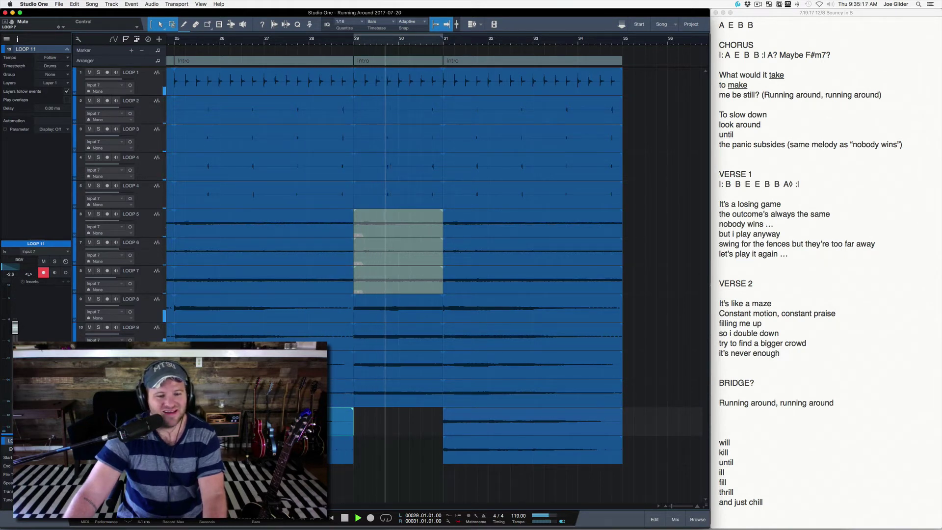
key("space")
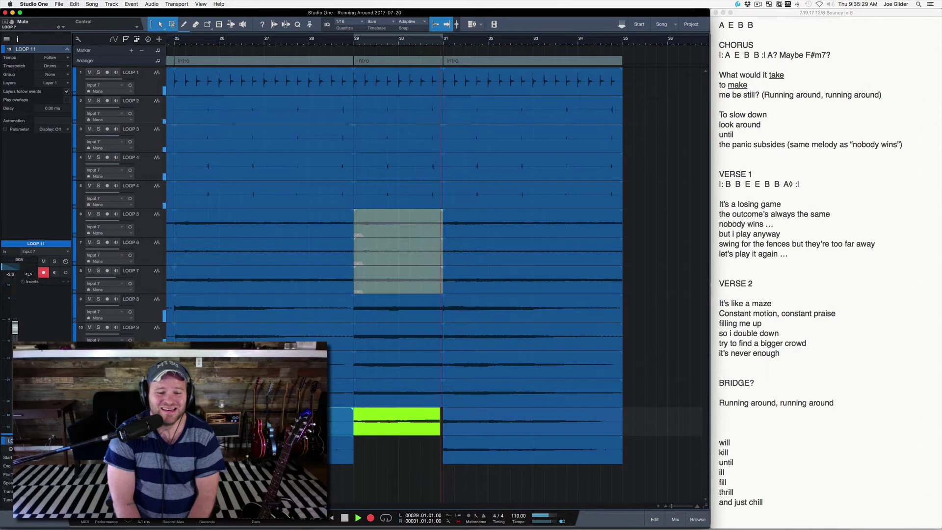
key("space")
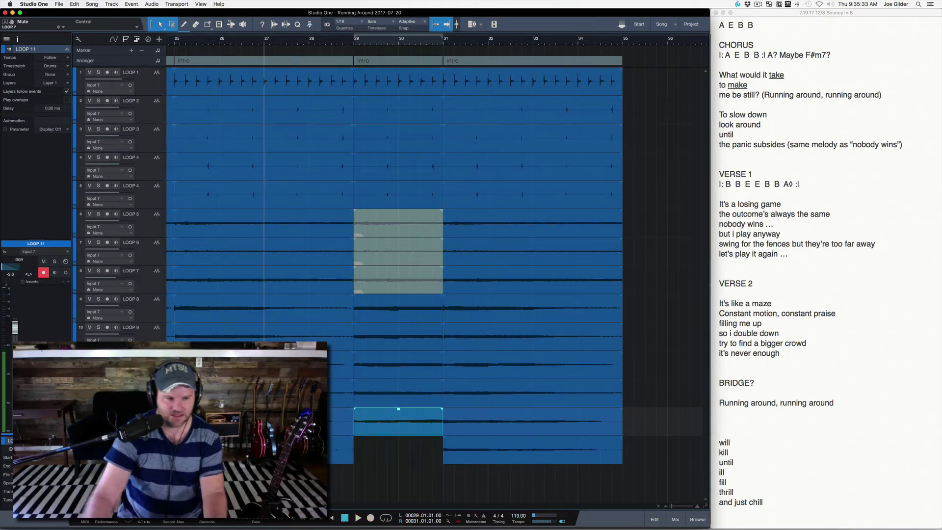
Record a take on the second LOOP 11 track over bars 29 to 31 from bar 27, undoing the first attempt and redoing it.
key("Down")
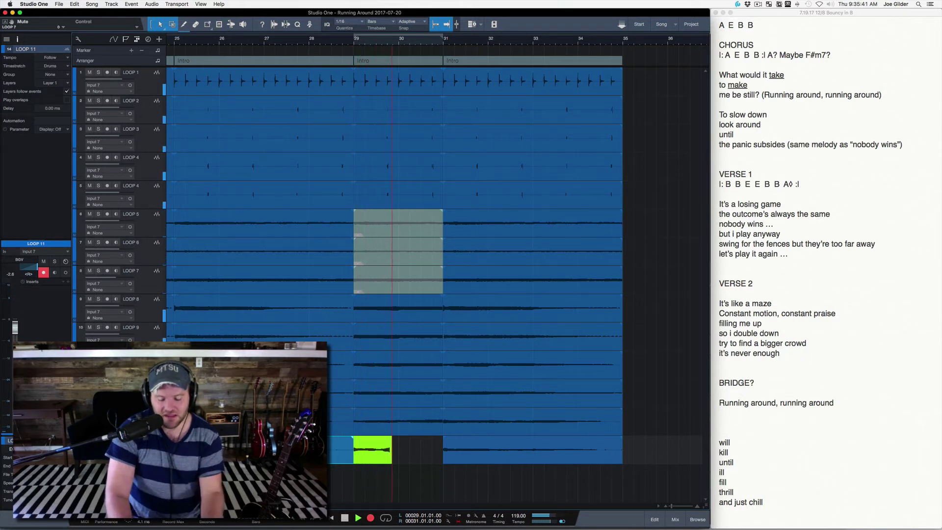
key("space")
key("super+z")
key("space")
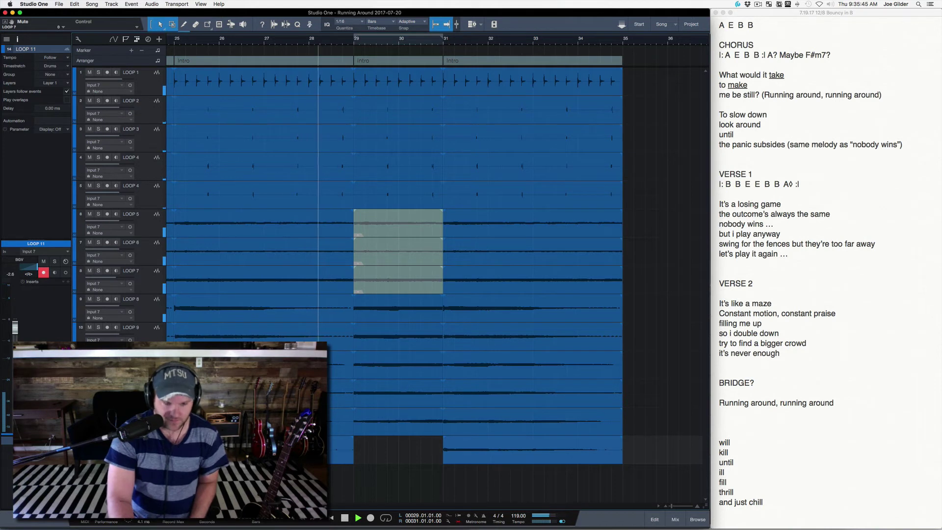
key("KP_Multiply")
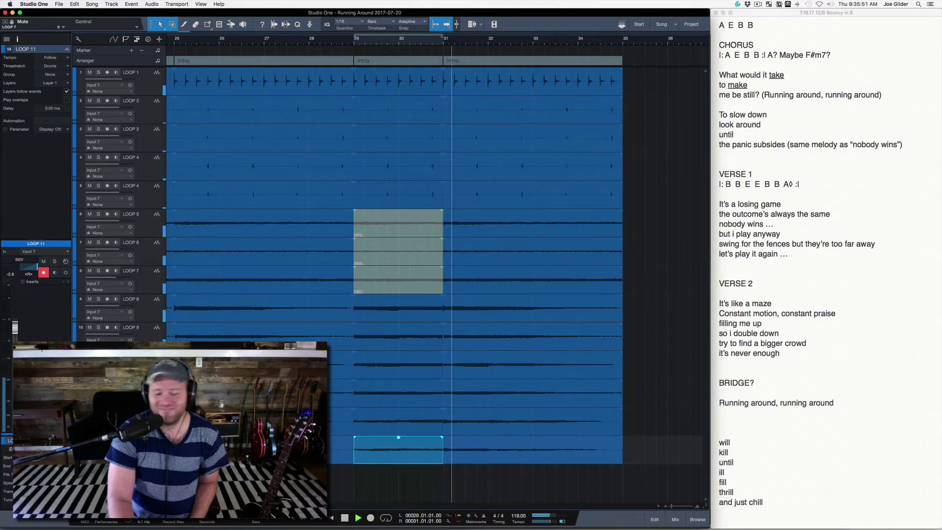
Play the passage around bars 27 to 31 several times to judge how the muted loop events affect the transition.
key("space")
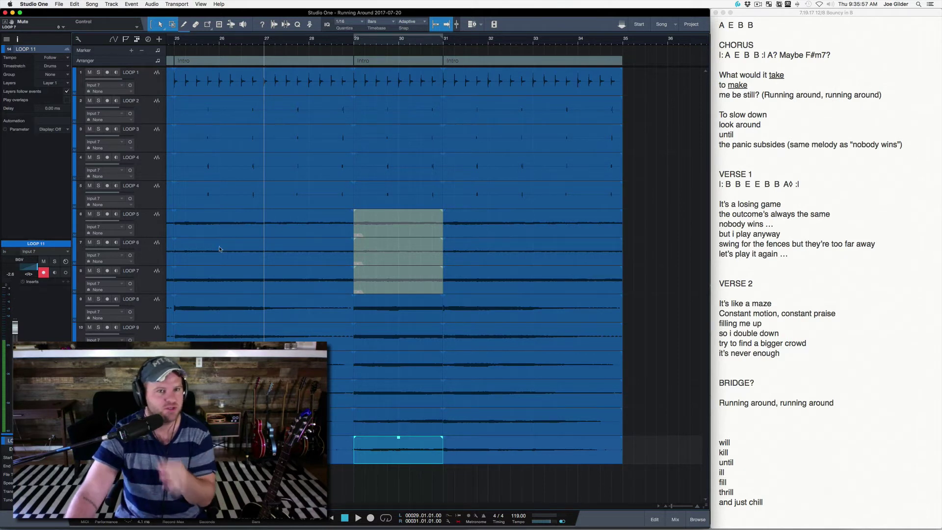
left_click(330, 42)
key("space")
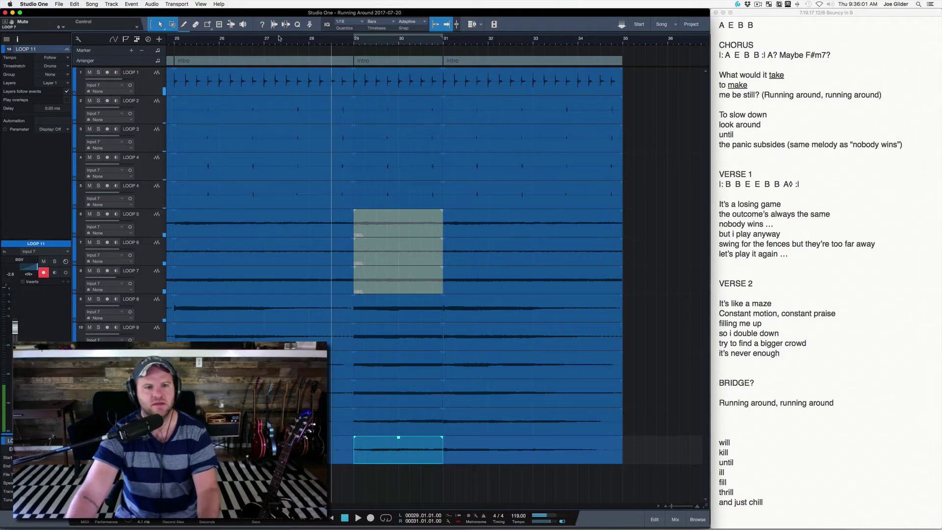
left_click(278, 40)
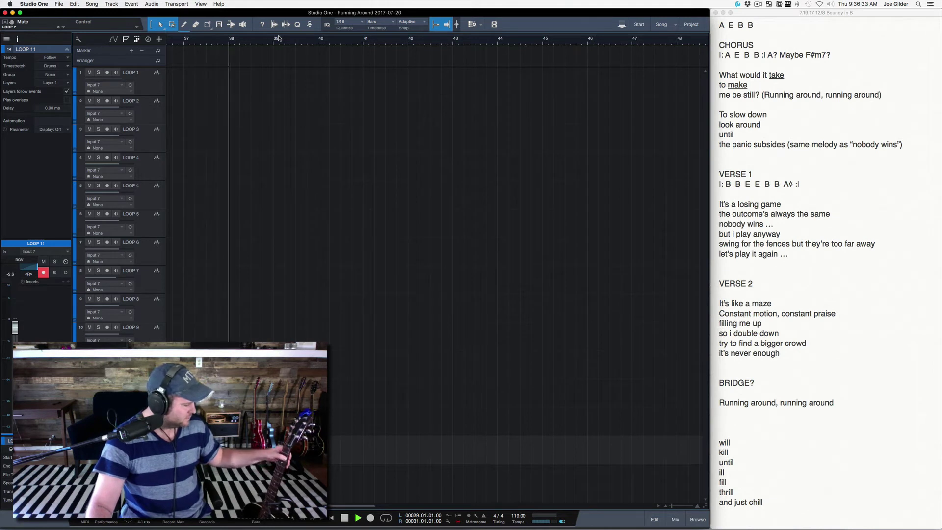
key("space")
key("space")
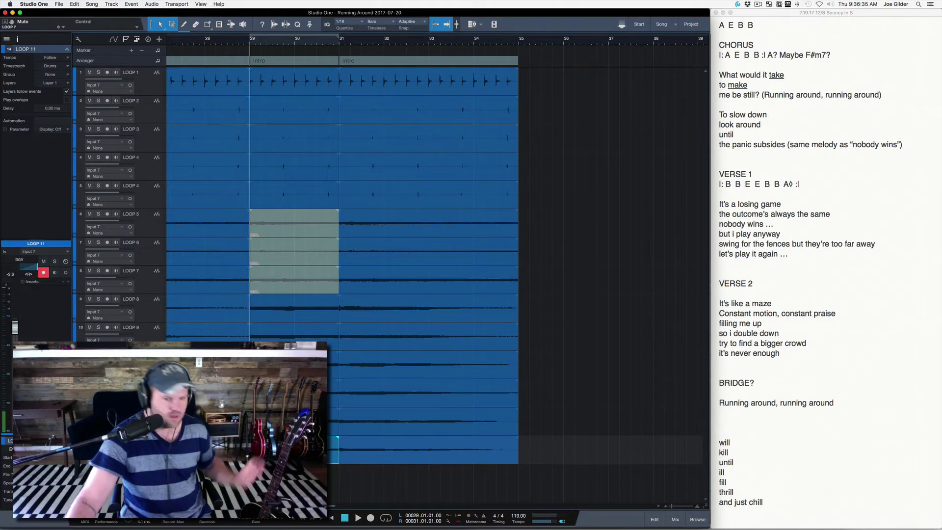
key("space")
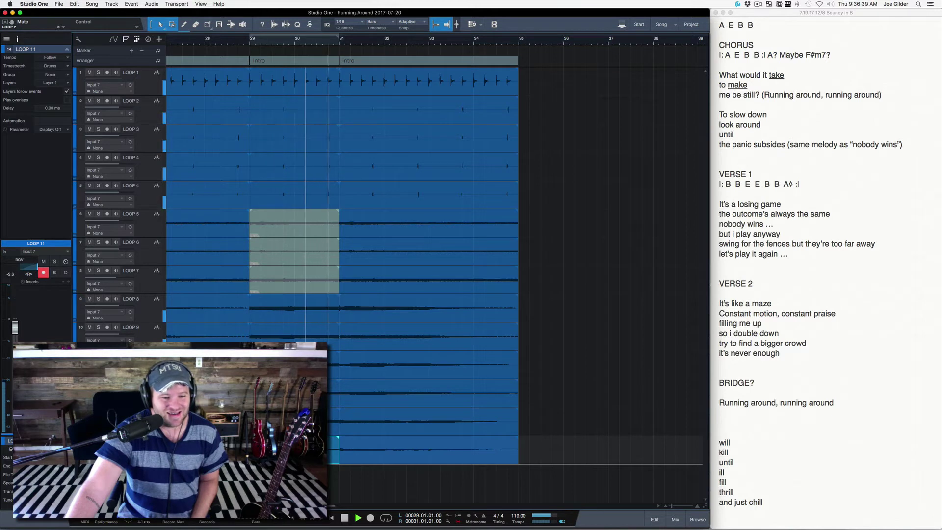
key("space")
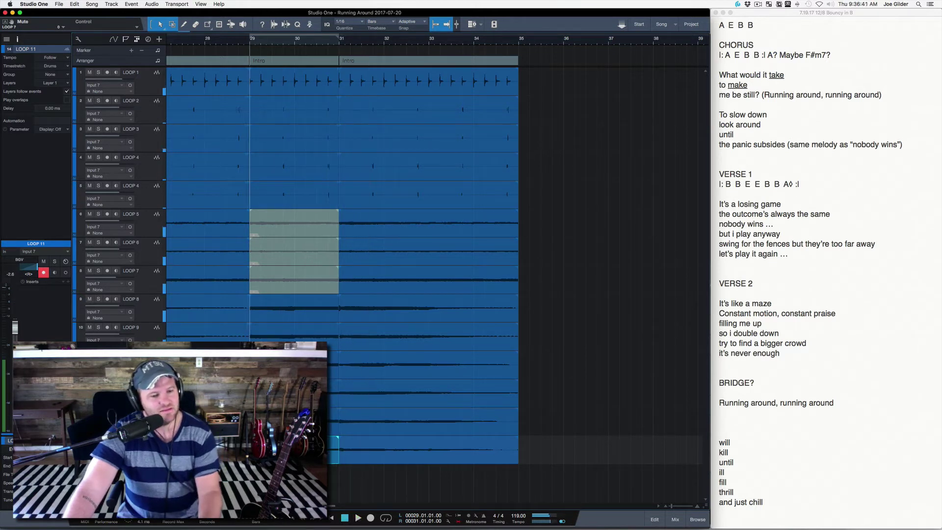
key("space")
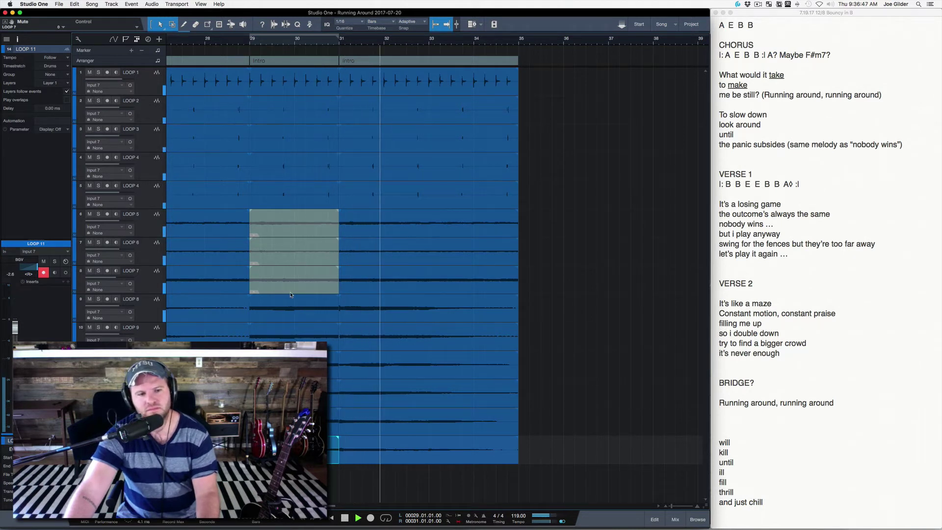
key("space")
key("space")
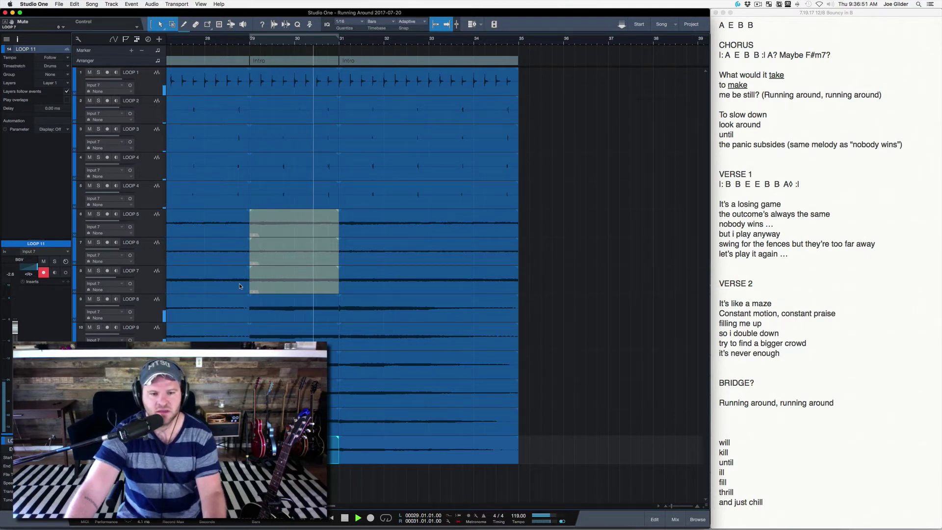
key("space")
Replace the muted LOOP 7 event in bars 29 to 31 with an unmuted one and play the passage from bar 27.
left_click(264, 288)
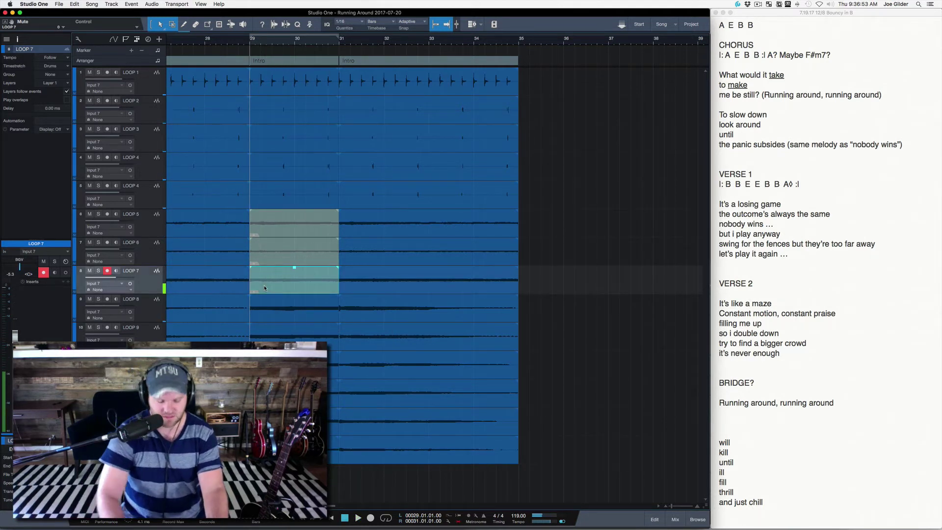
key("Delete")
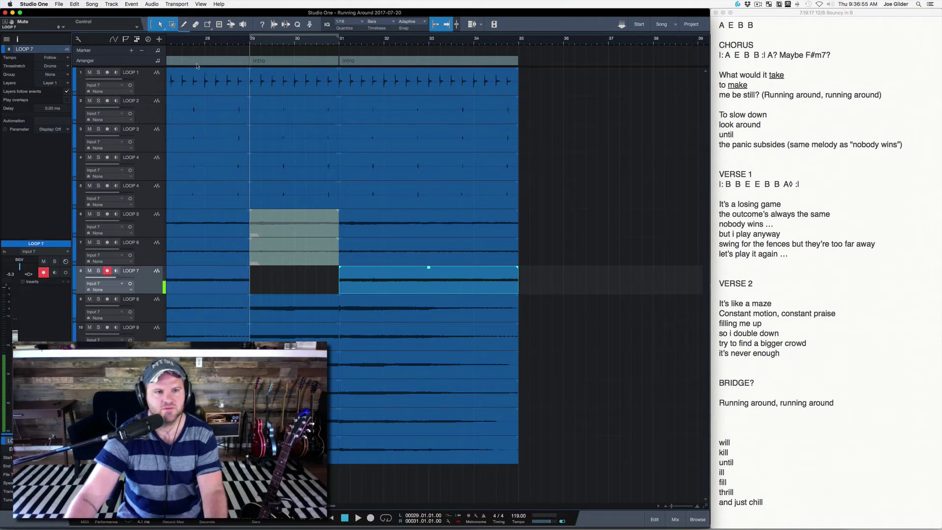
scroll(233, 120, "left", 3)
left_click(220, 43)
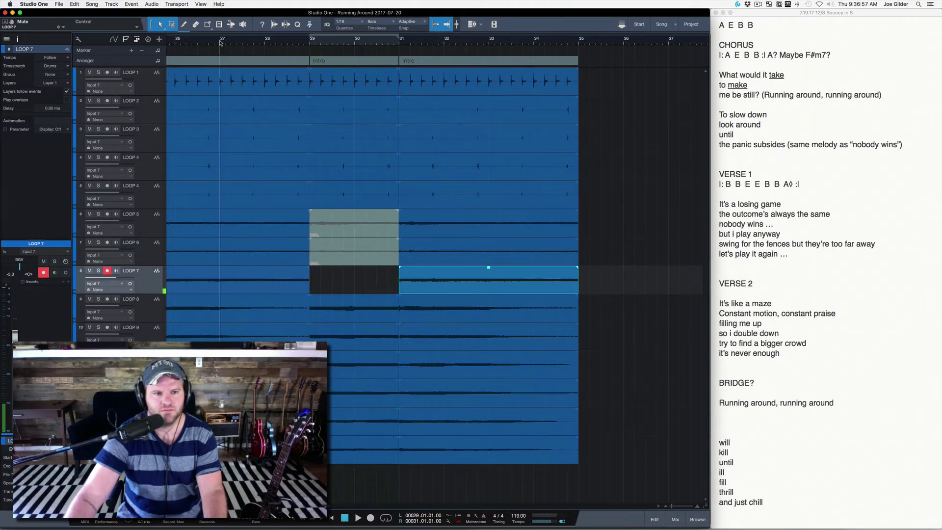
key("space")
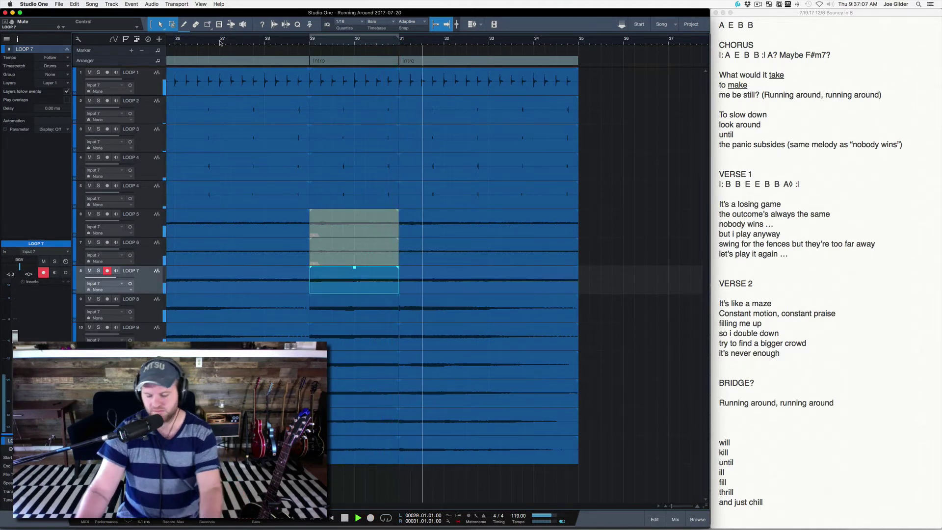
key("space")
key("space")
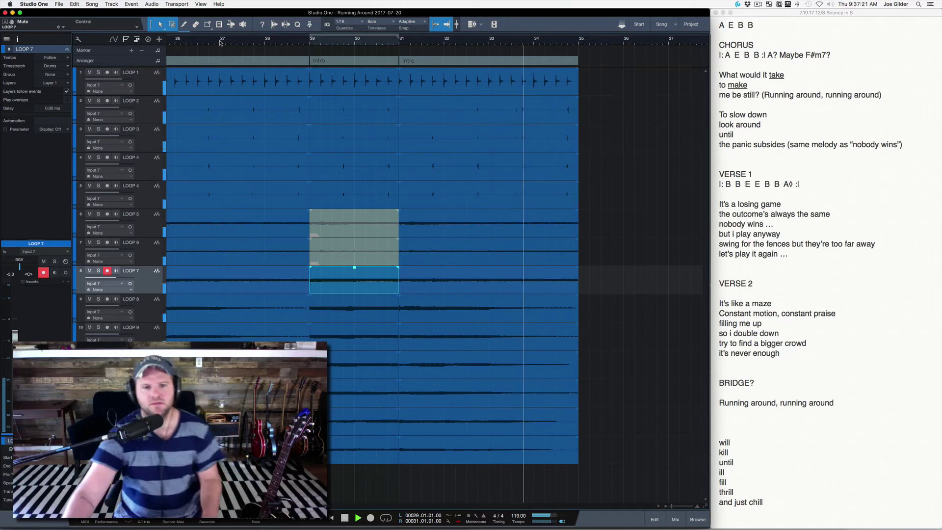
Stop playback and duplicate the last Intro section three times at the end of the arrangement.
key("shift+f")
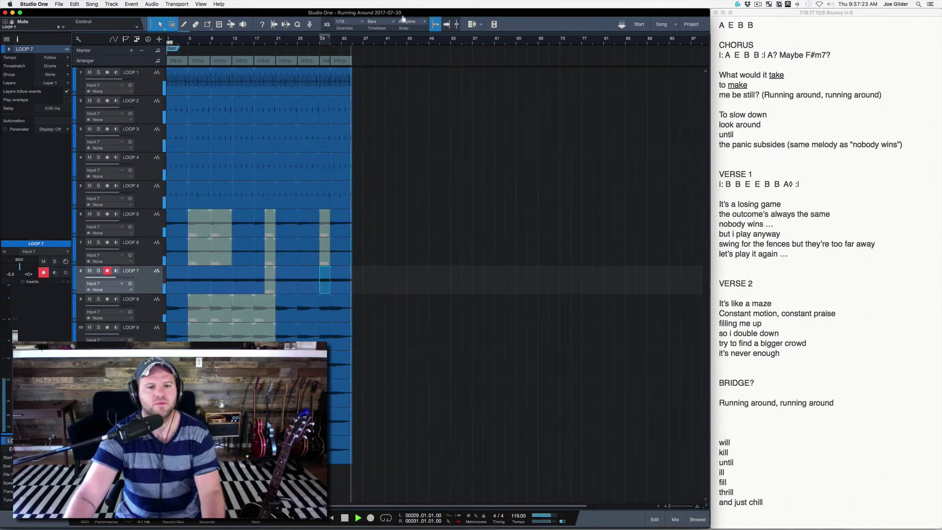
key("space")
left_click(345, 64)
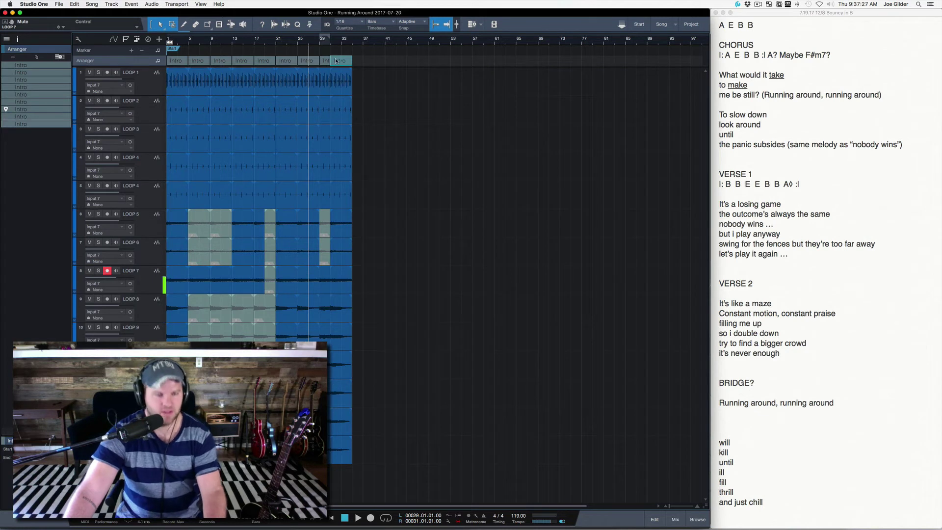
key("d")
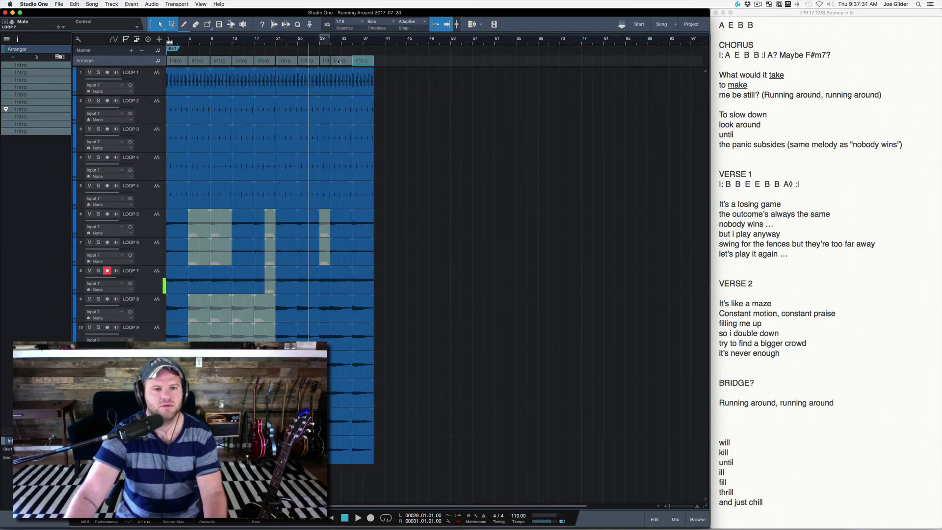
key("d")
key("d")
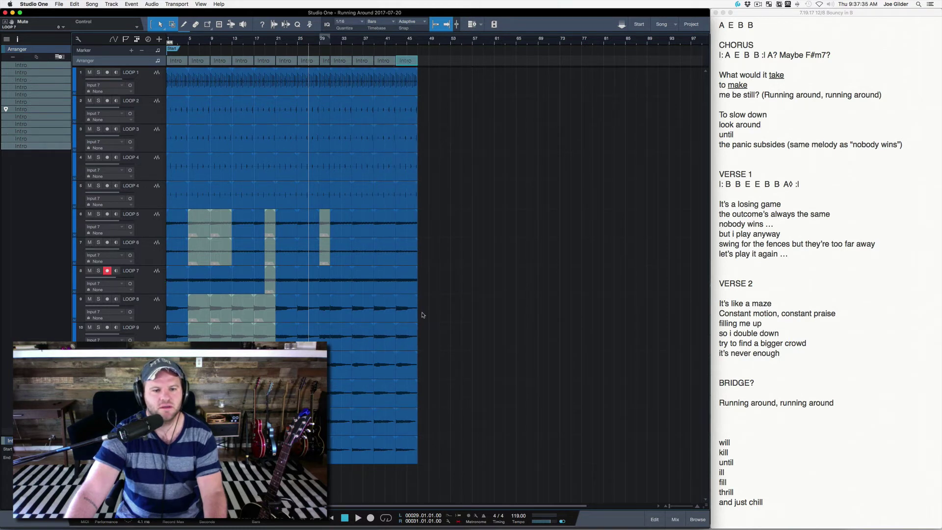
Mute the events in the last two Intro sections on LOOP 8 and all tracks below it.
left_click_drag(423, 314, 372, 445)
key("super+alt+x")
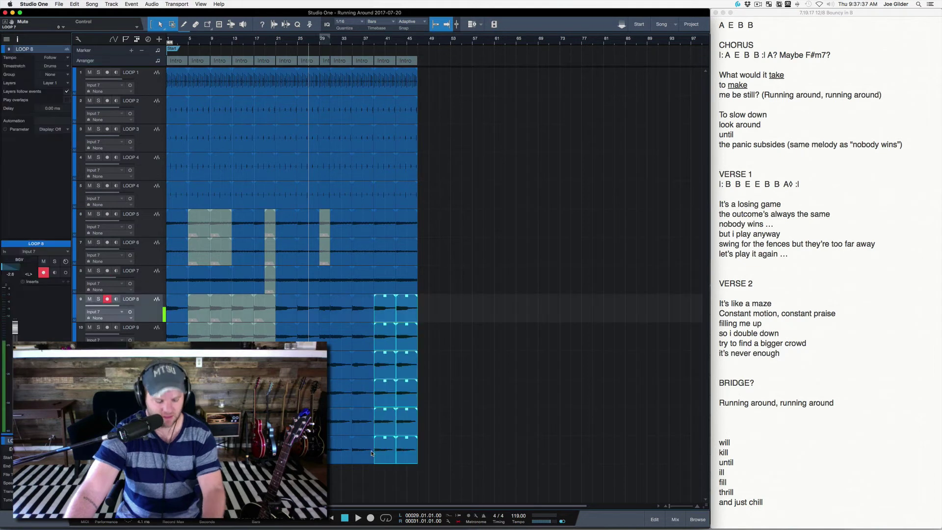
key("shift+m")
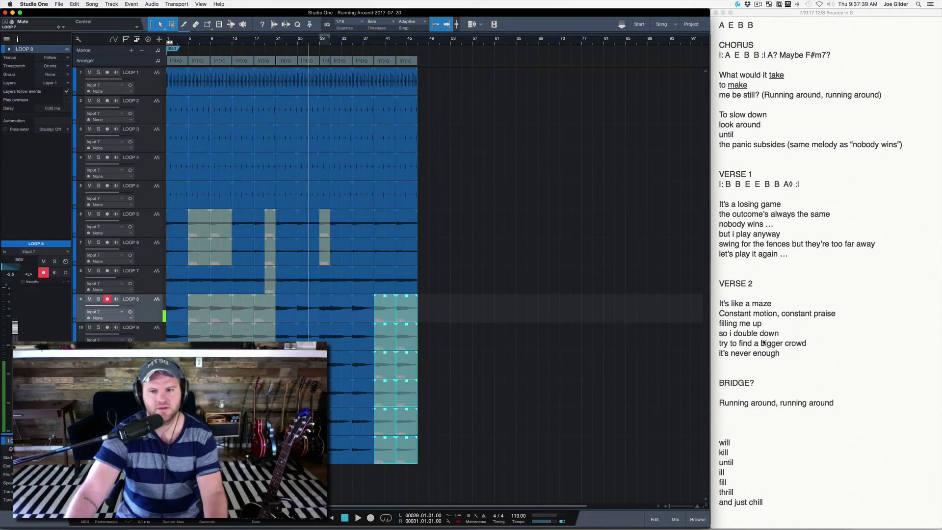
Duplicate the final Intro section, with its muted lower loops, two more times.
left_click(415, 61)
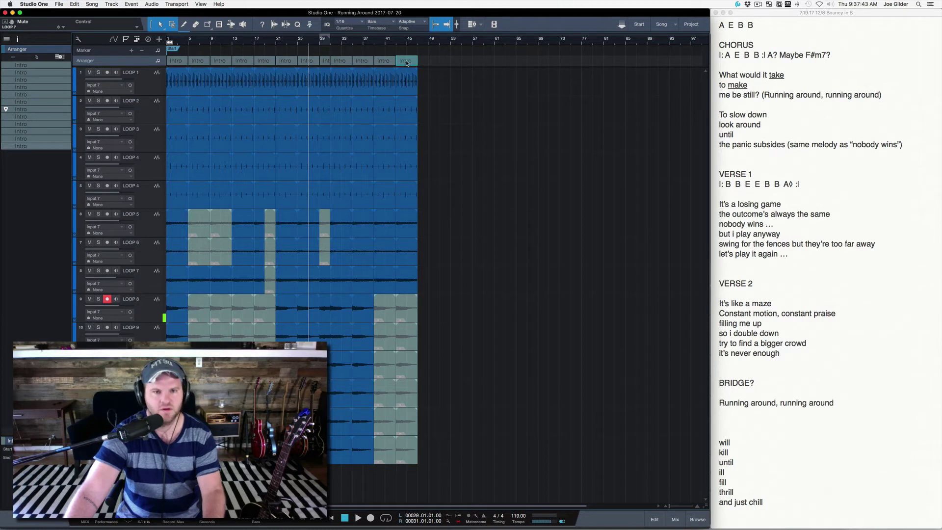
key("d")
key("d")
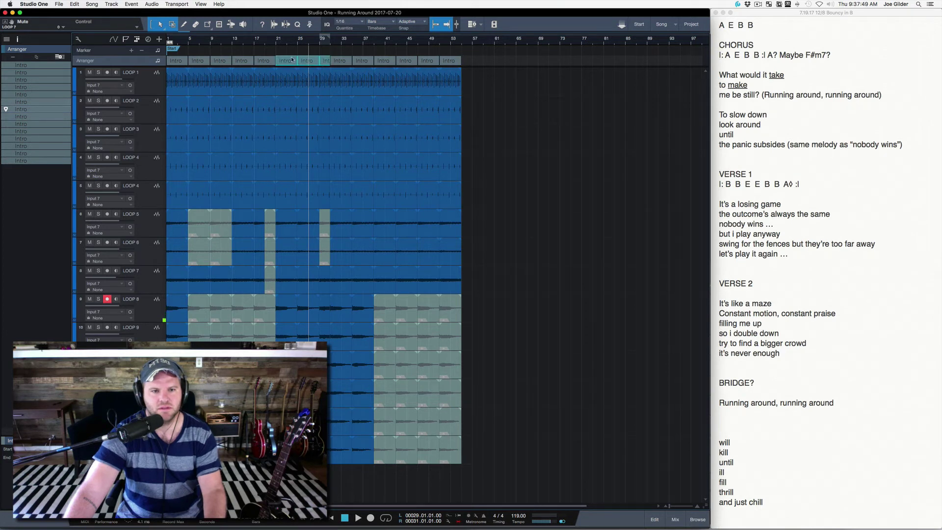
Copy the three Intro sections spanning bars 21 to 31 to the end at bar 55 and play the song from the beginning.
left_click_drag(463, 73, 465, 64)
key("comma")
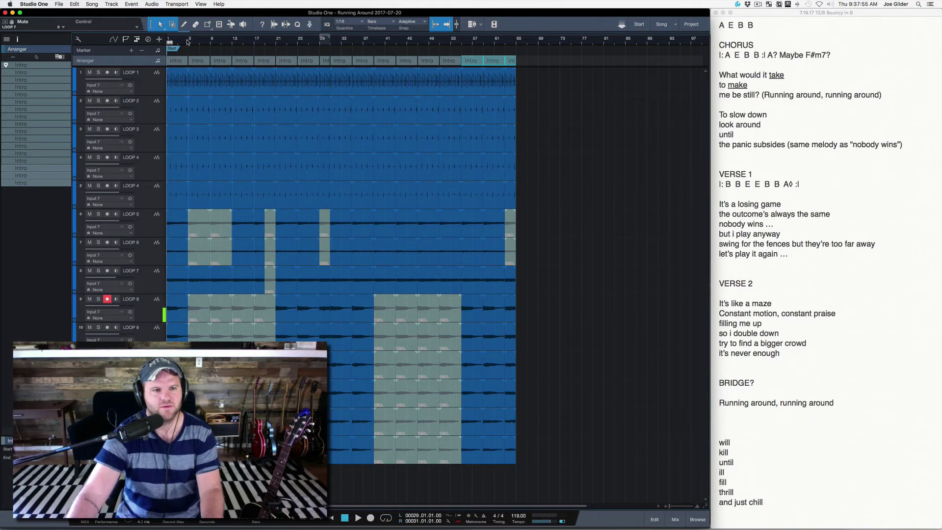
key("space")
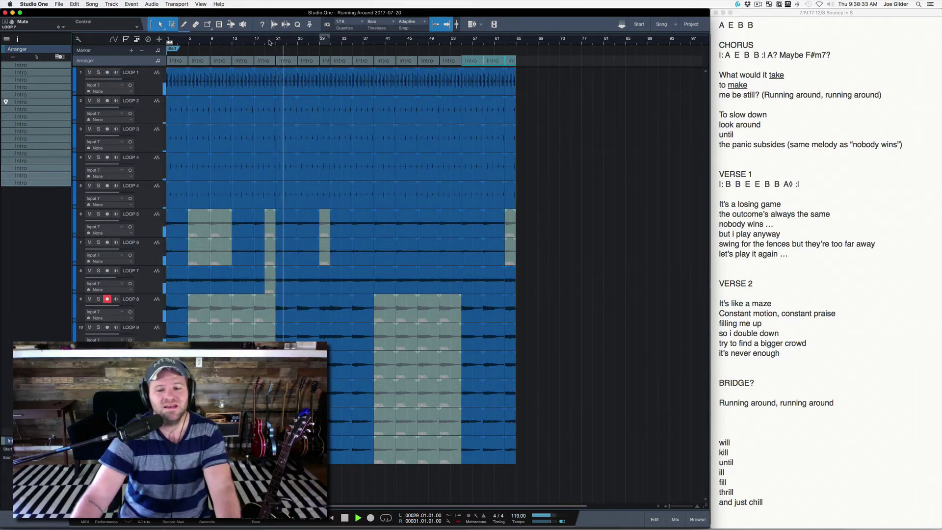
In the Notes lyrics, delete "(Running around, running around)" after "me be still?" and the blank line below it.
left_click(760, 95)
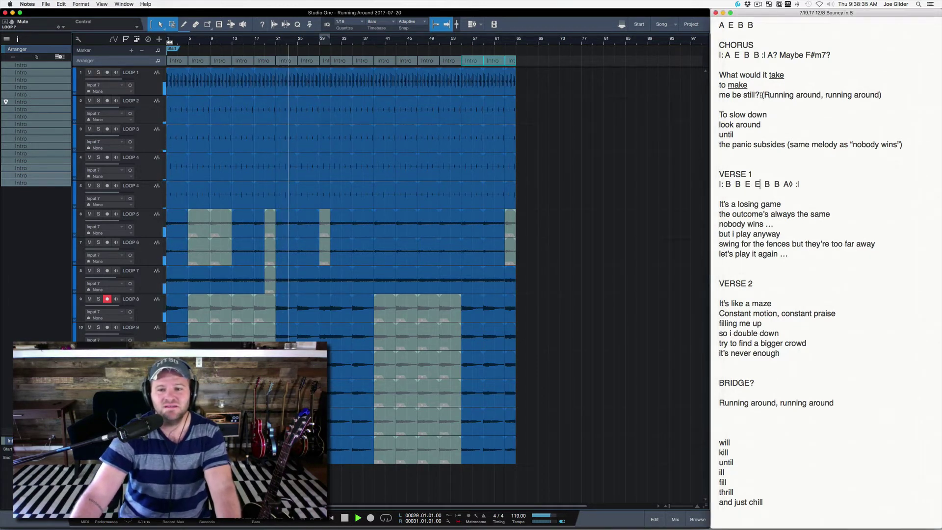
left_click_drag(760, 95, 881, 94)
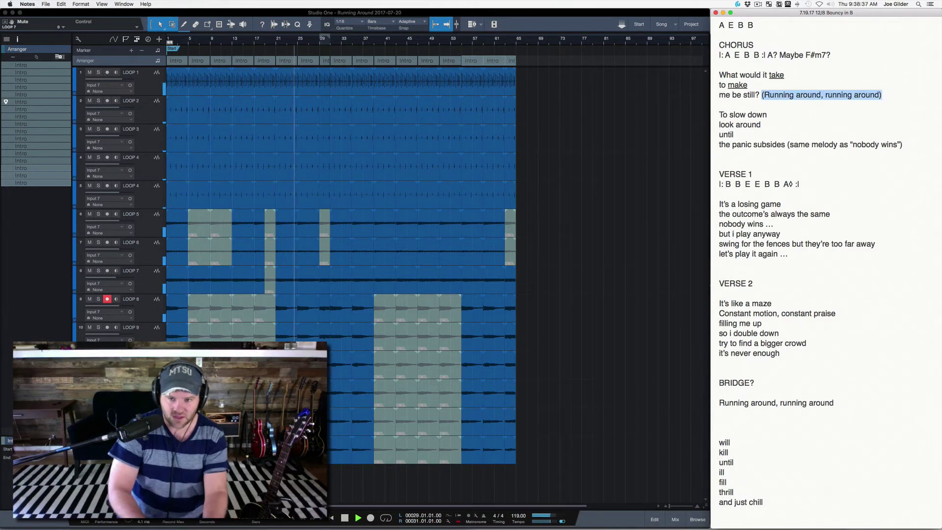
key("BackSpace")
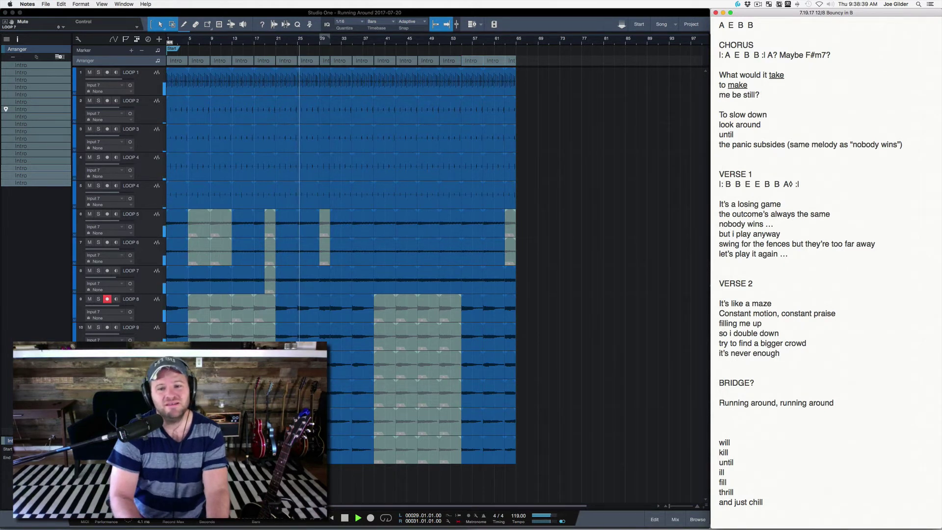
key("Delete")
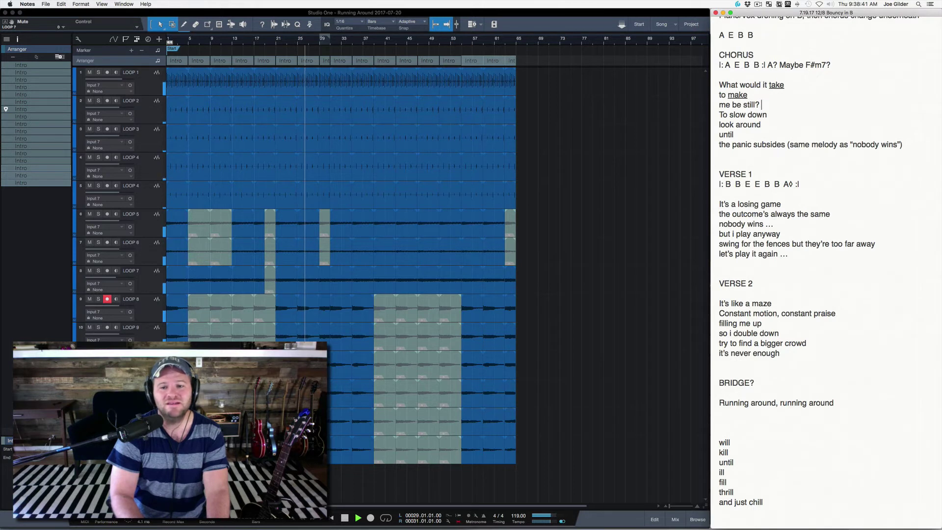
Delete the remark "(same melody as “nobody wins”)" after "the panic subsides" in the chorus lyrics.
key("Down")
key("Down")
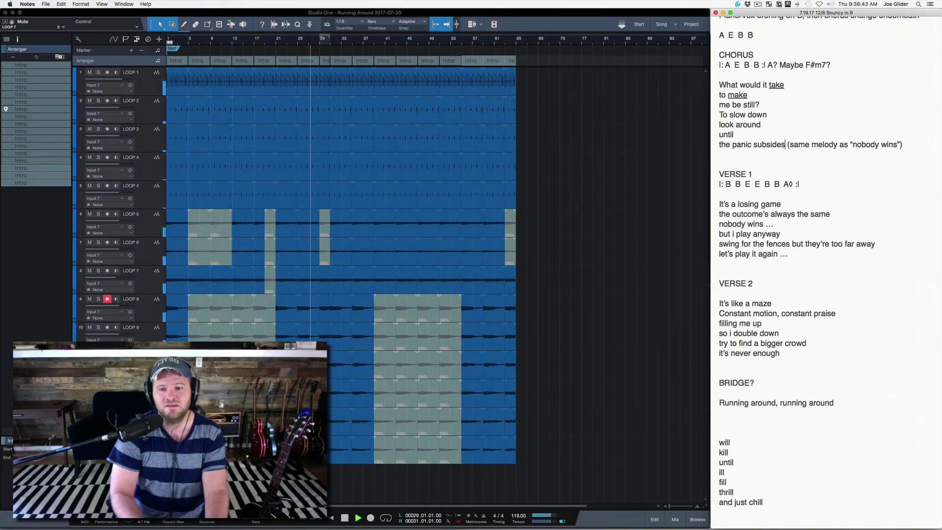
left_click_drag(784, 144, 903, 144)
key("BackSpace")
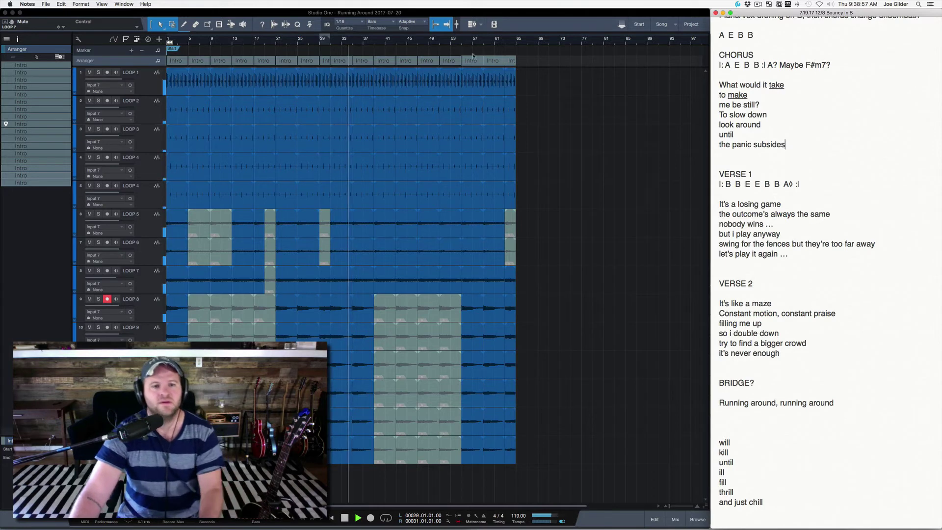
Return to Studio One and play the extended arrangement from around bar 29 through to its end.
left_click(321, 42)
key("shift+l")
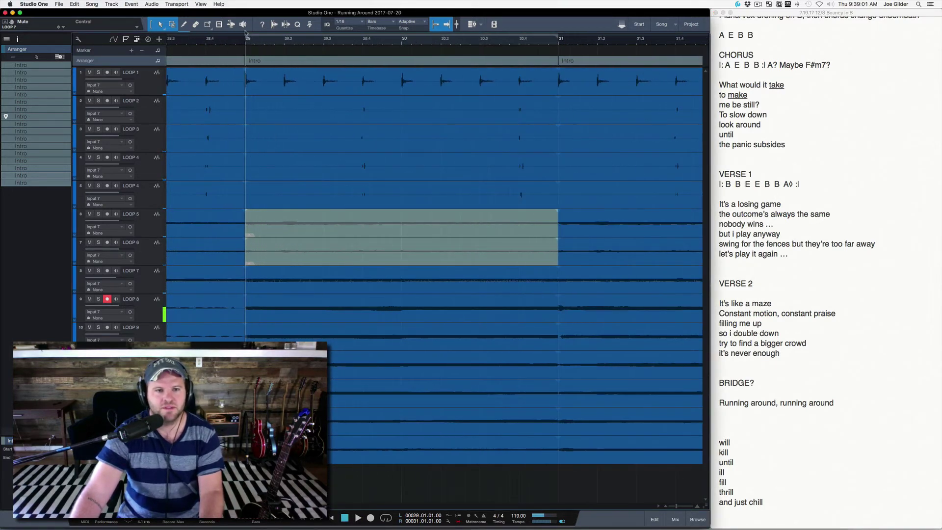
key("space")
left_click_drag(238, 41, 239, 25)
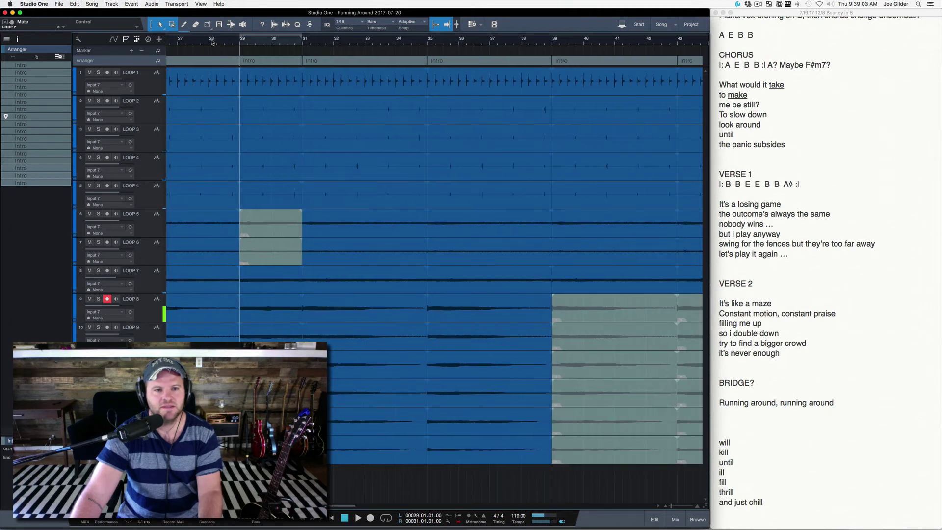
key("space")
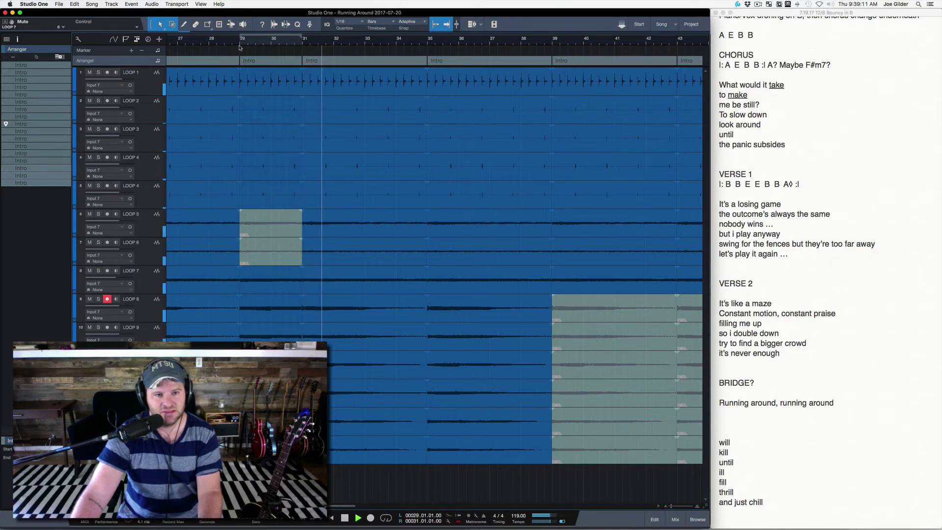
key("w")
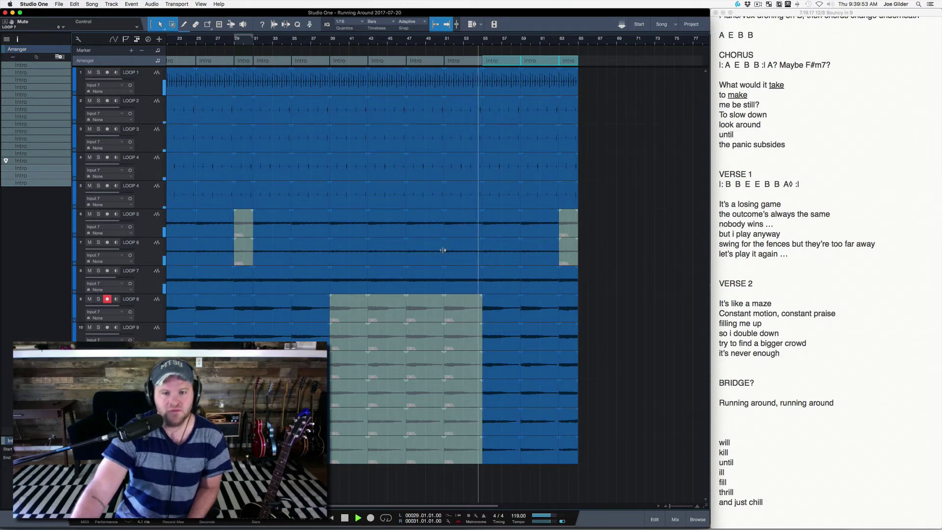
scroll(449, 262, "right", 2)
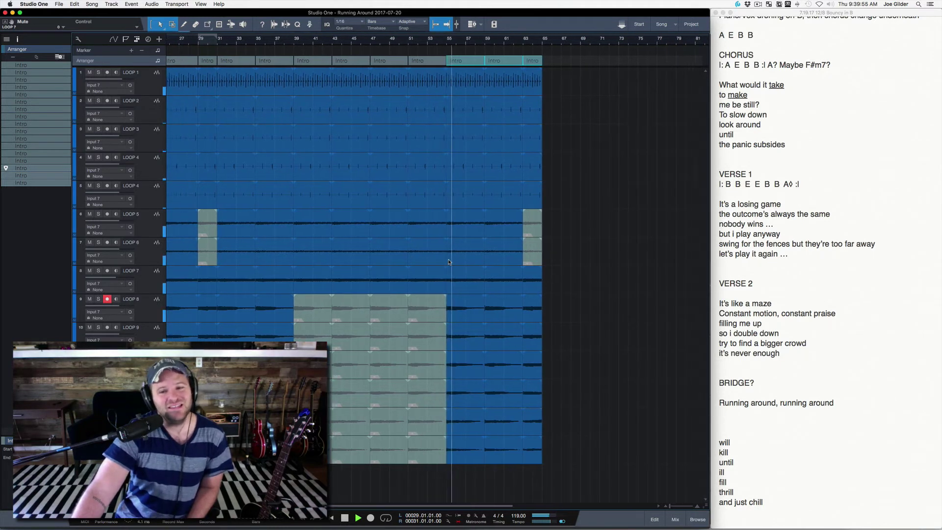
scroll(449, 262, "right", 1)
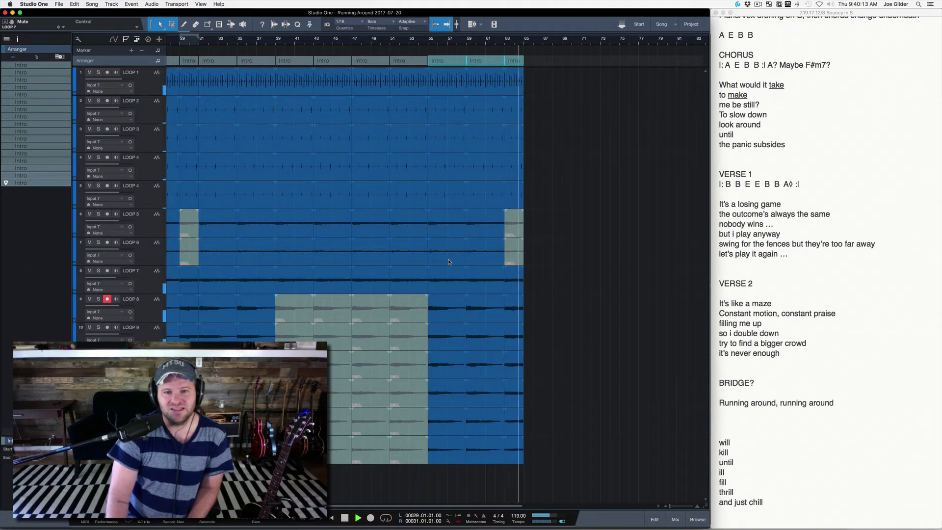
Stop playback and copy the Intro section spanning bars 59 to 63 to the arrangement's end at bar 65.
key("space")
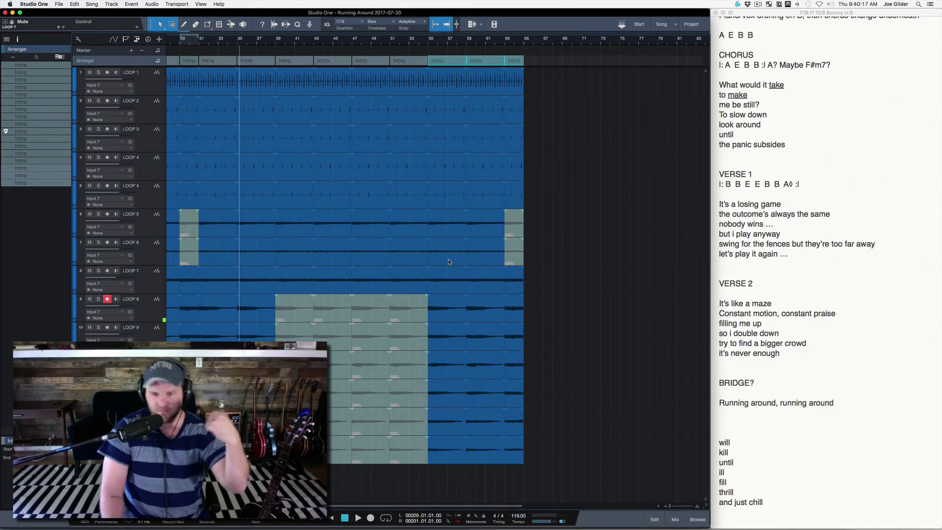
left_click(525, 43)
left_click(523, 44)
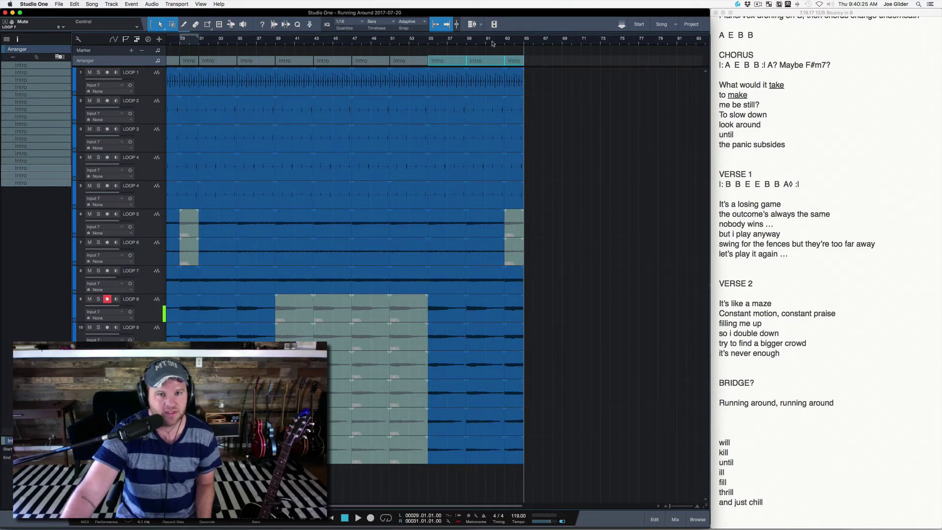
left_click_drag(492, 43, 492, 32)
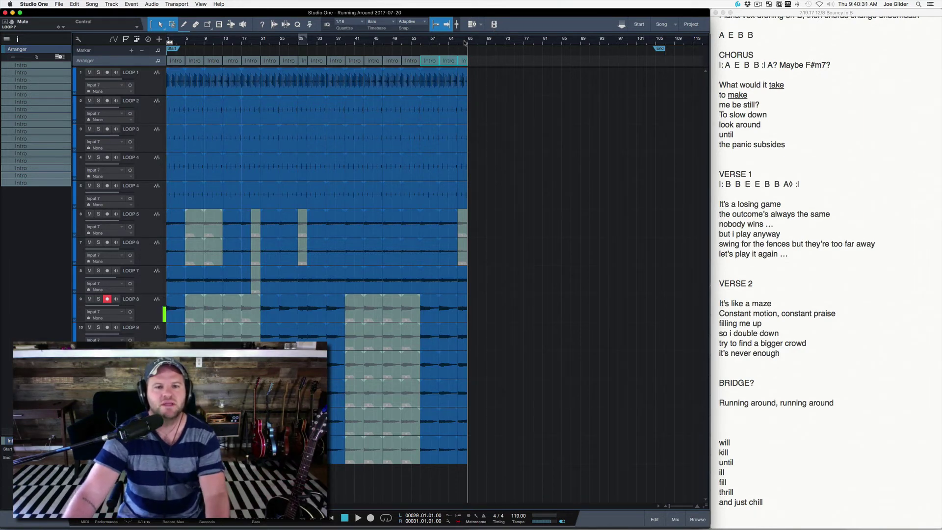
left_click_drag(464, 43, 465, 55)
left_click(414, 63)
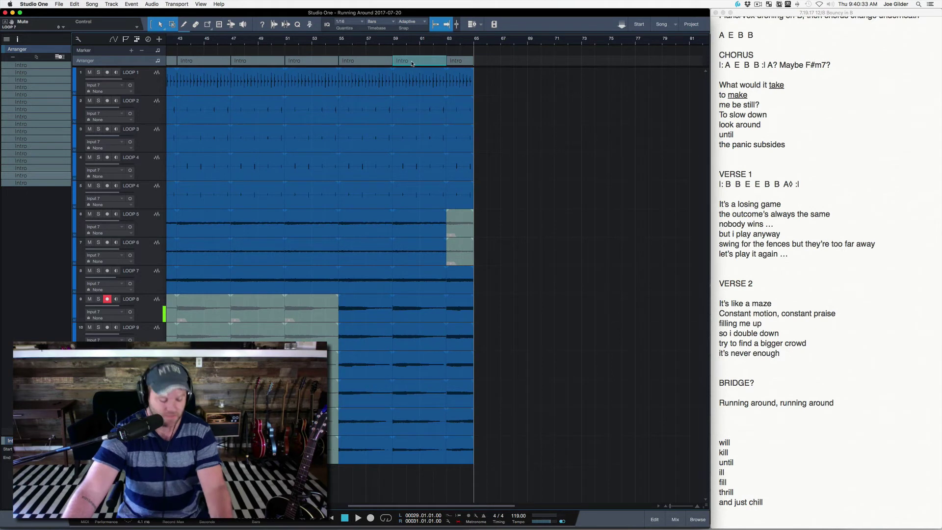
left_click_drag(410, 63, 483, 62)
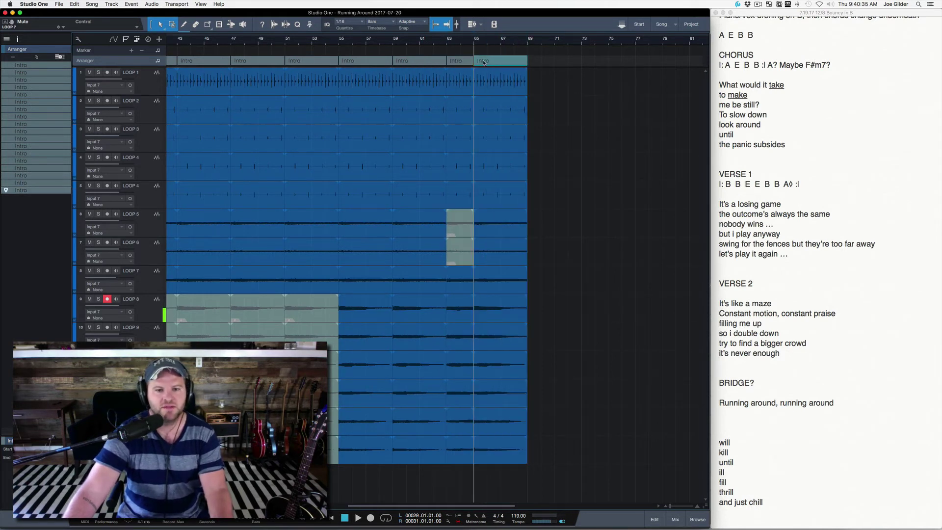
Mute the events from LOOP 8 downward in bars 65 to 69, and play the song from around bar 64.
left_click_drag(533, 313, 479, 466)
key("shift+m")
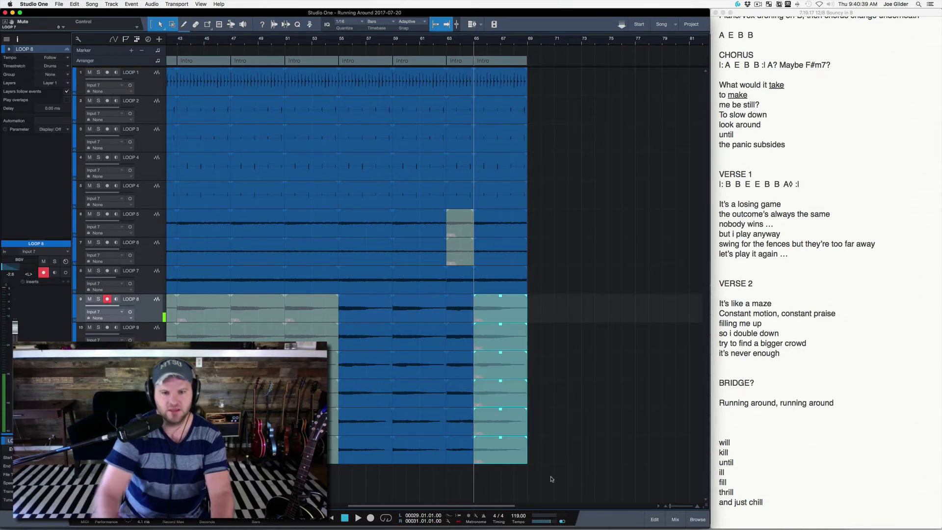
left_click(460, 43)
key("space")
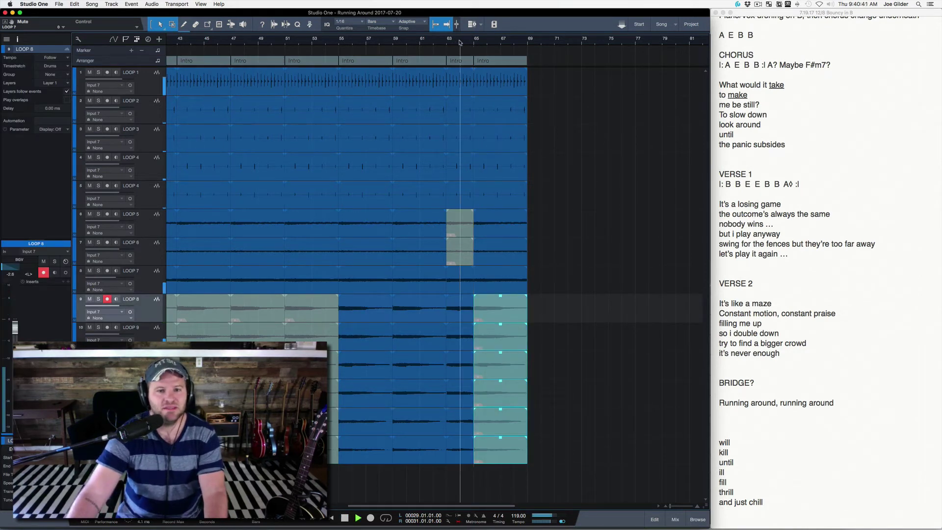
Duplicate the Intro section at bar 65 three times so the arrangement extends to bar 81.
left_click_drag(476, 43, 471, 22)
left_click(488, 62)
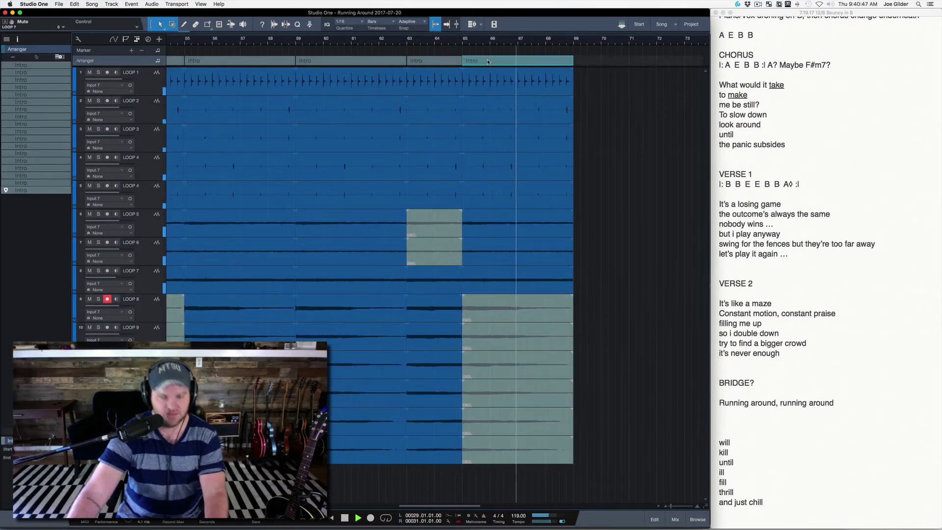
key("d")
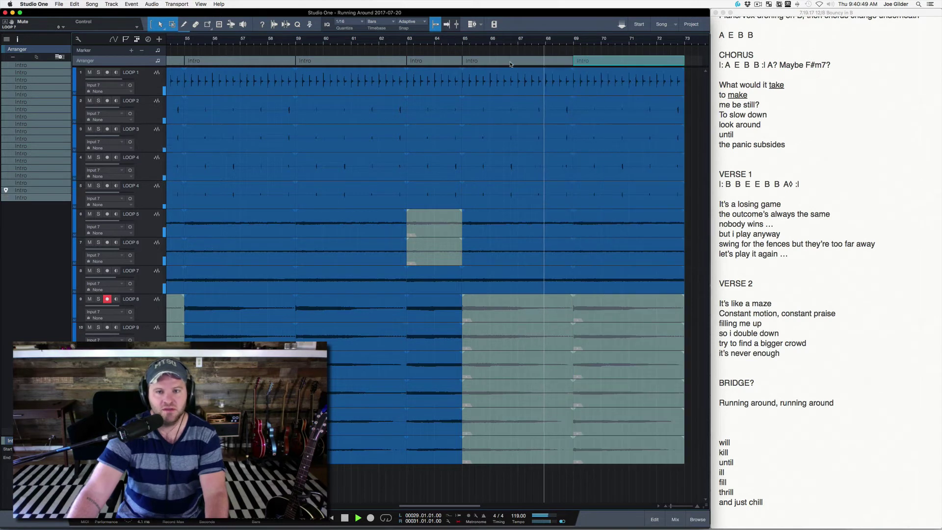
scroll(586, 165, "right", 5)
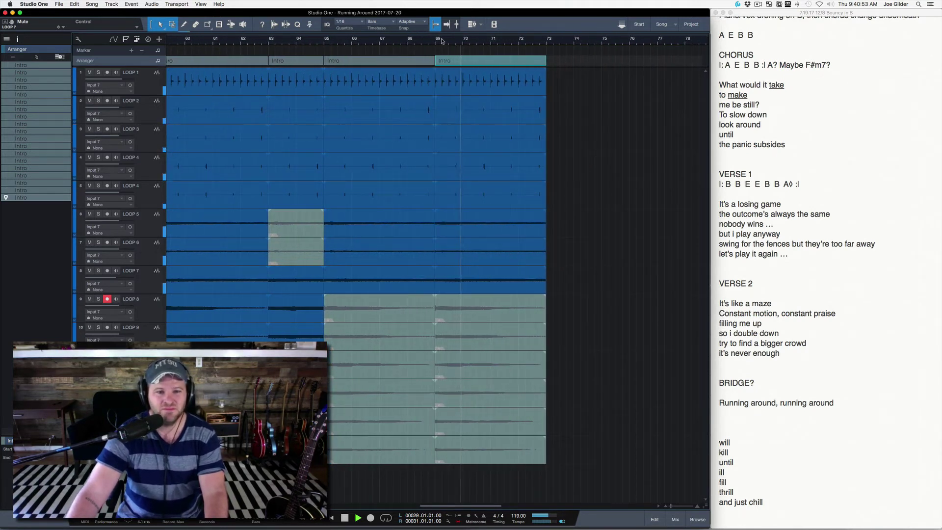
left_click_drag(440, 42, 442, 32)
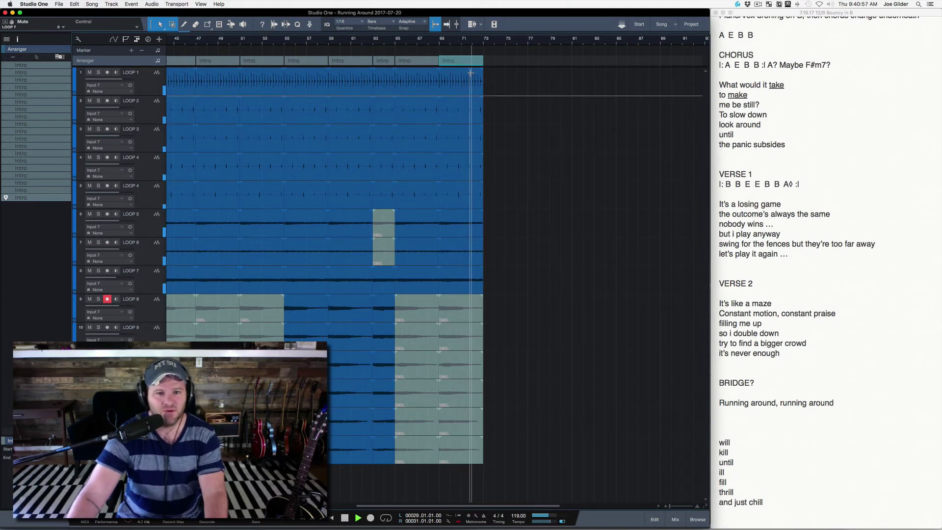
key("d")
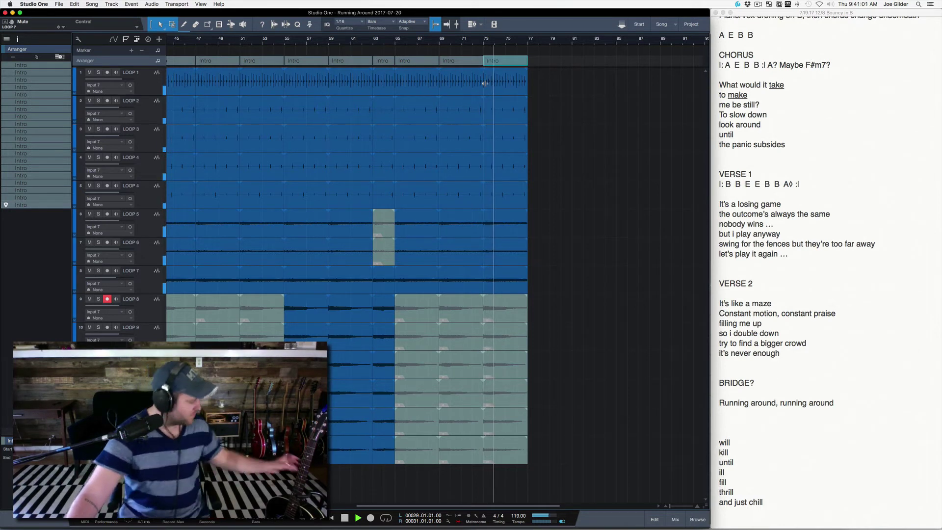
key("d")
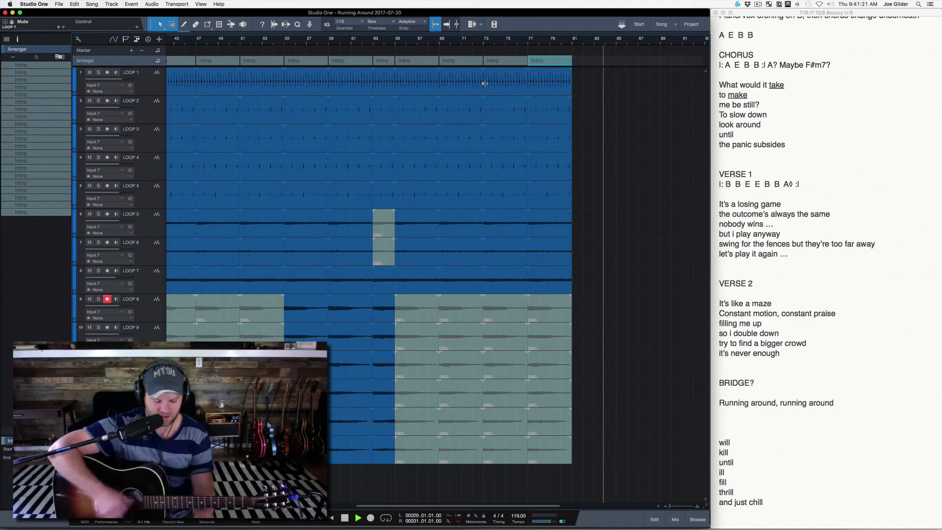
Replay the extended ending, restarting playback from around bars 67, 64 and 72.
left_click(420, 47)
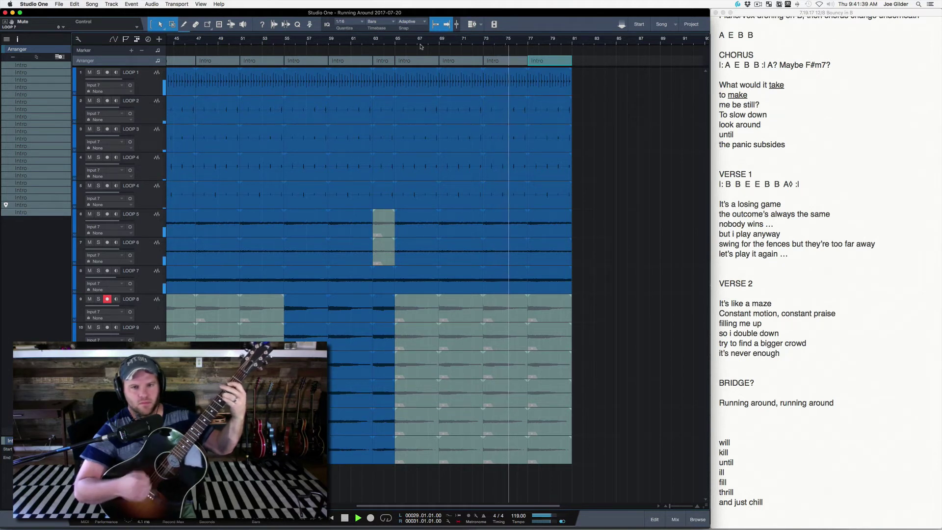
left_click(420, 46)
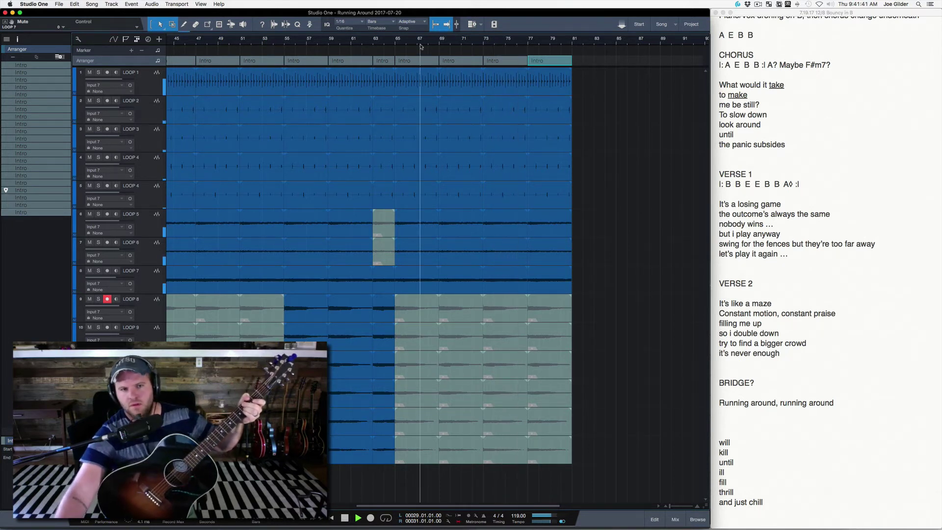
left_click(384, 41)
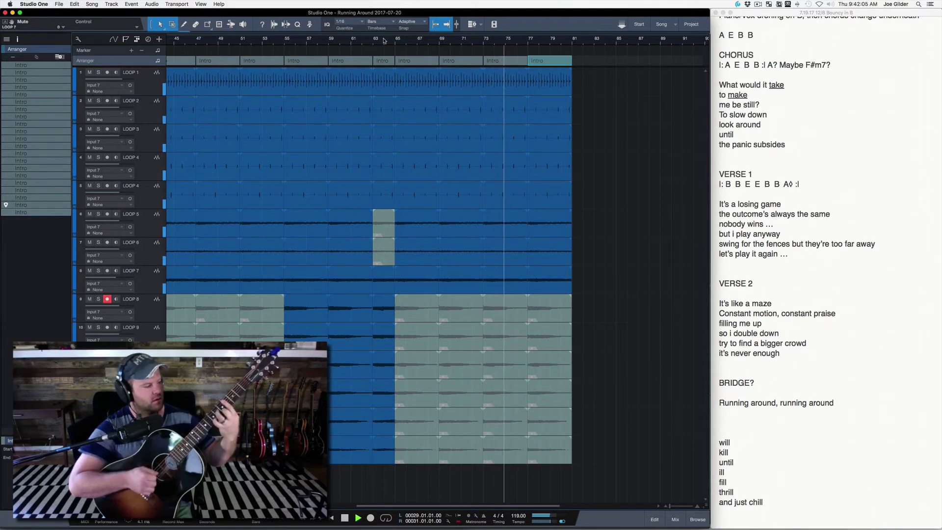
left_click(384, 40)
key("space")
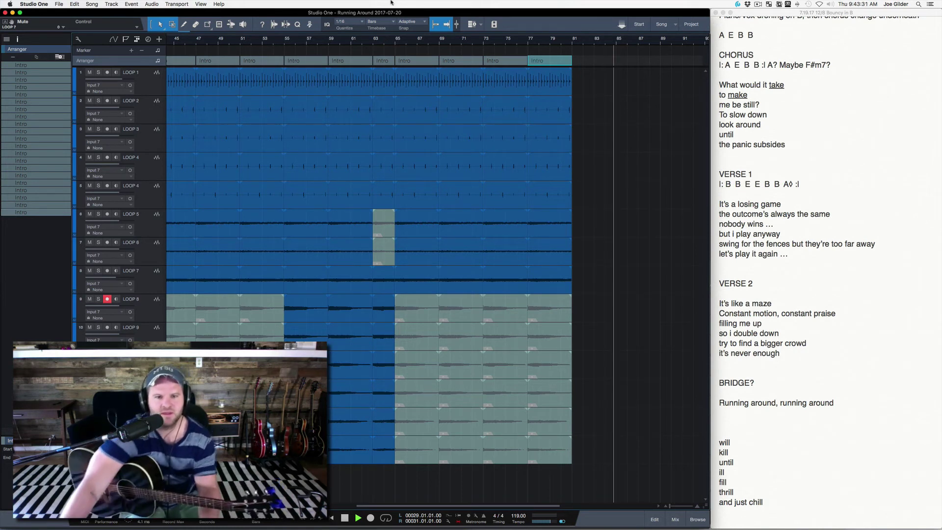
left_click(477, 39)
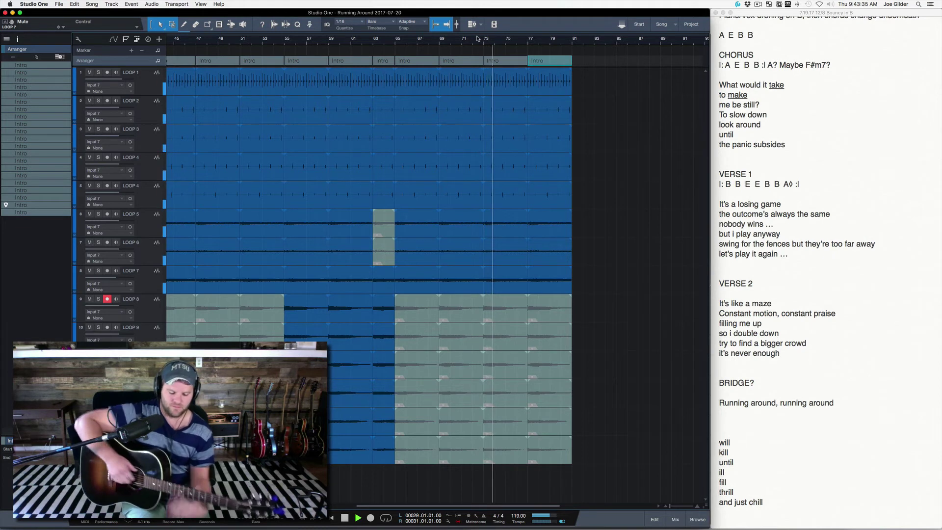
Set the loop range to the LOOP 1 event spanning bars 73 to 77, and play that range.
key("space")
left_click(504, 80)
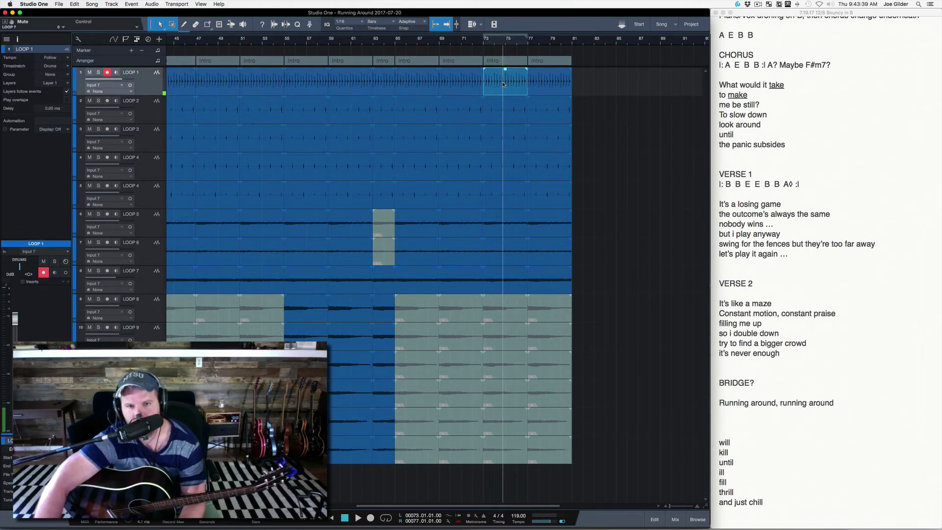
key("p")
key("space")
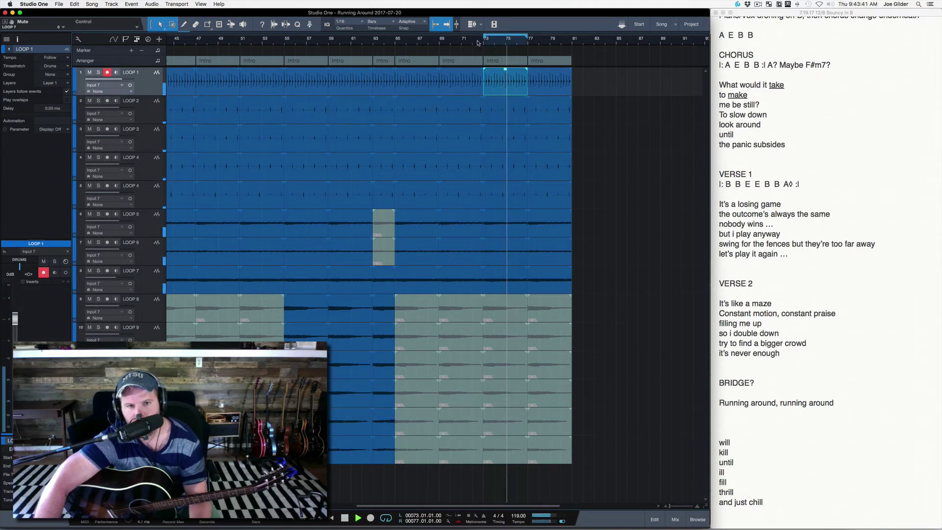
left_click(478, 43)
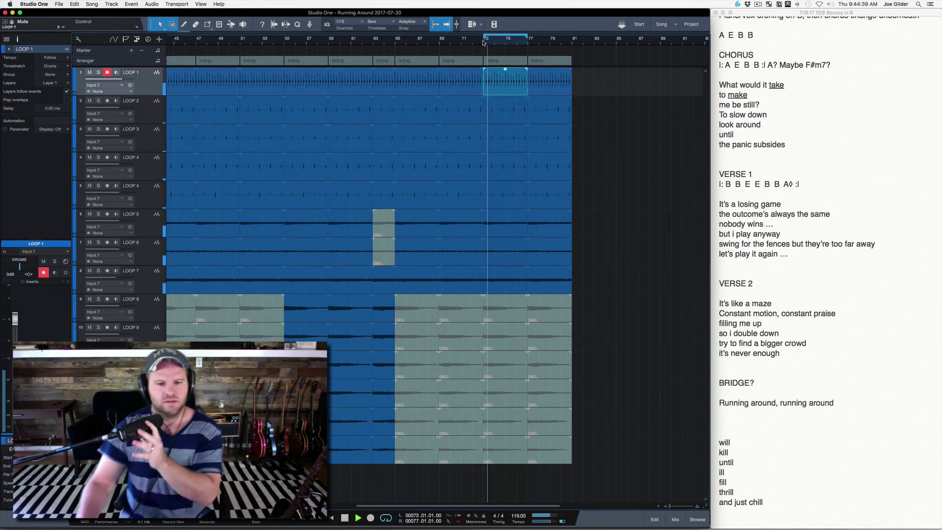
Stop playback and insert a marker named V1 at bar 5.
key("space")
scroll(386, 77, "left", 10)
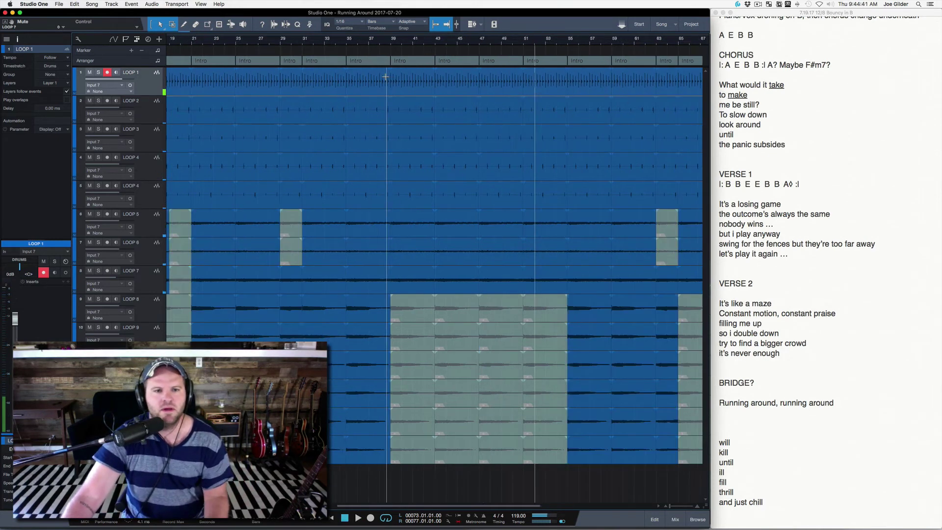
scroll(386, 77, "left", 6)
left_click(212, 44)
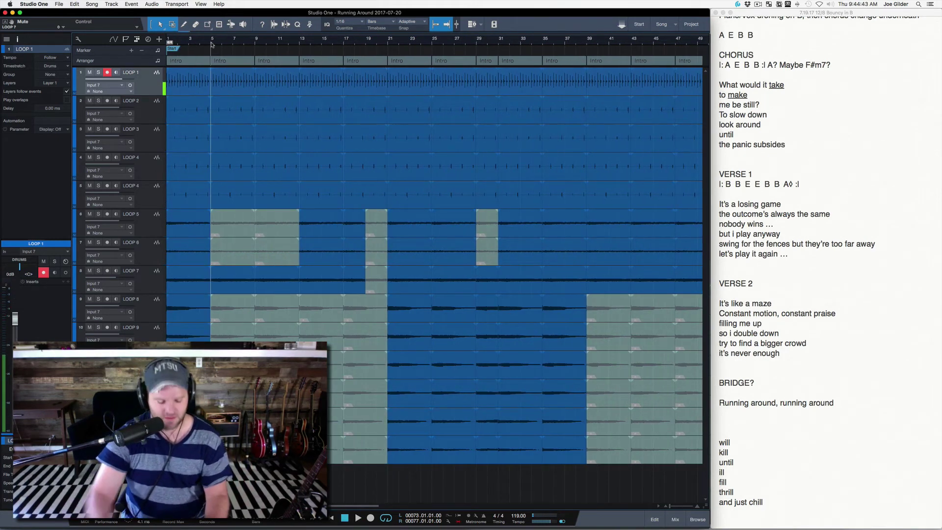
key("shift+Insert")
type("V1")
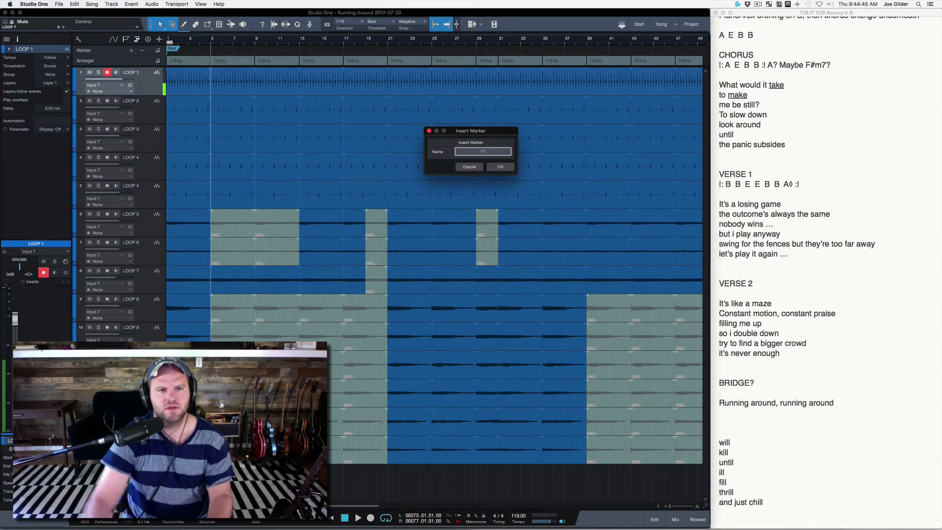
key("Return")
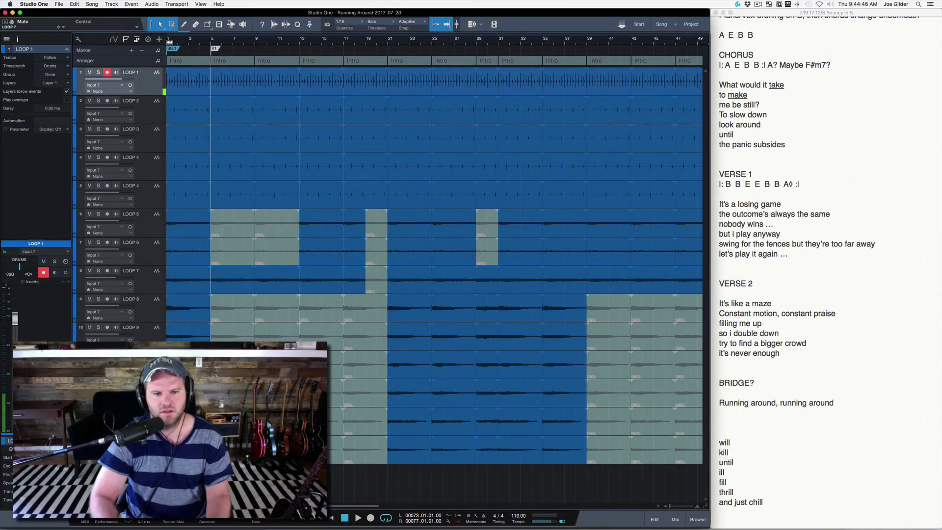
Insert a marker named CH1 at bar 21, where the chorus begins.
left_click(388, 43)
key("shift+Insert")
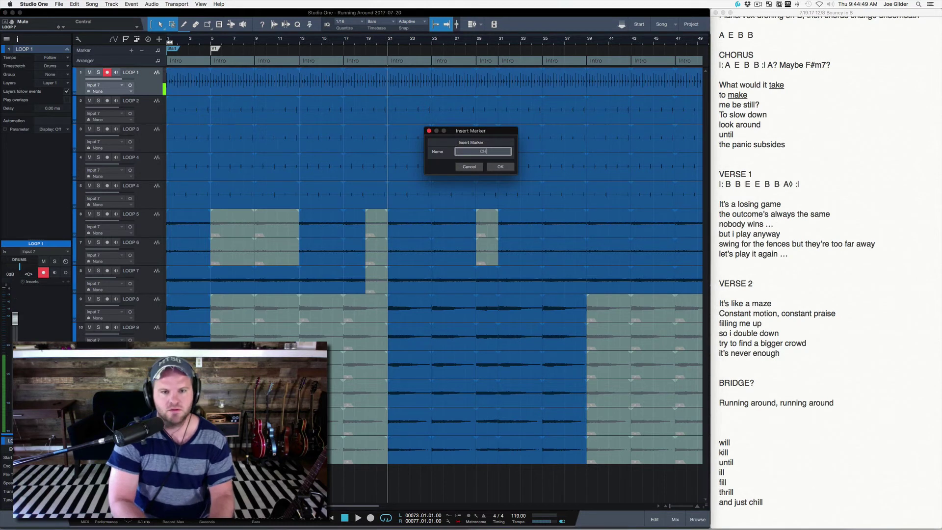
key("Return")
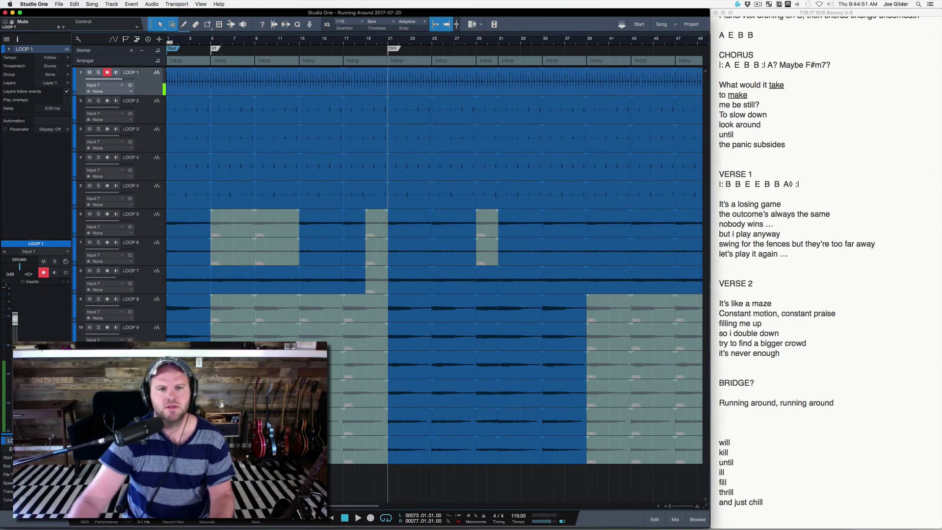
left_click(391, 52)
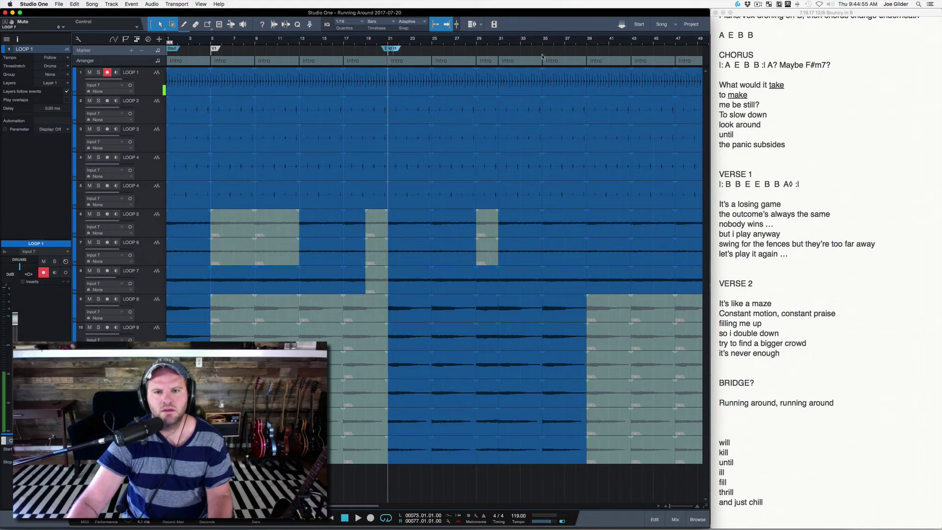
Play a short passage after the chorus to locate the turnaround, and insert a marker named TURNM at bar 31.
left_click(495, 51)
key("space")
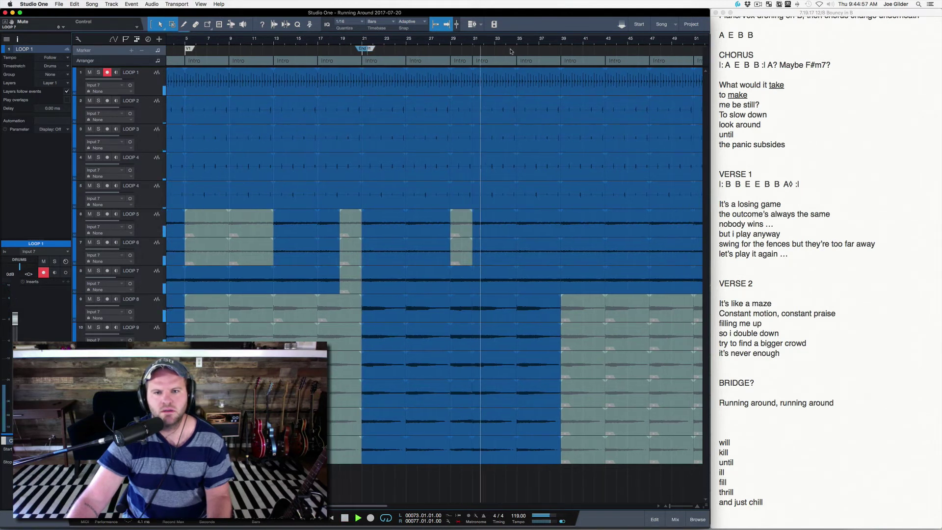
key("space")
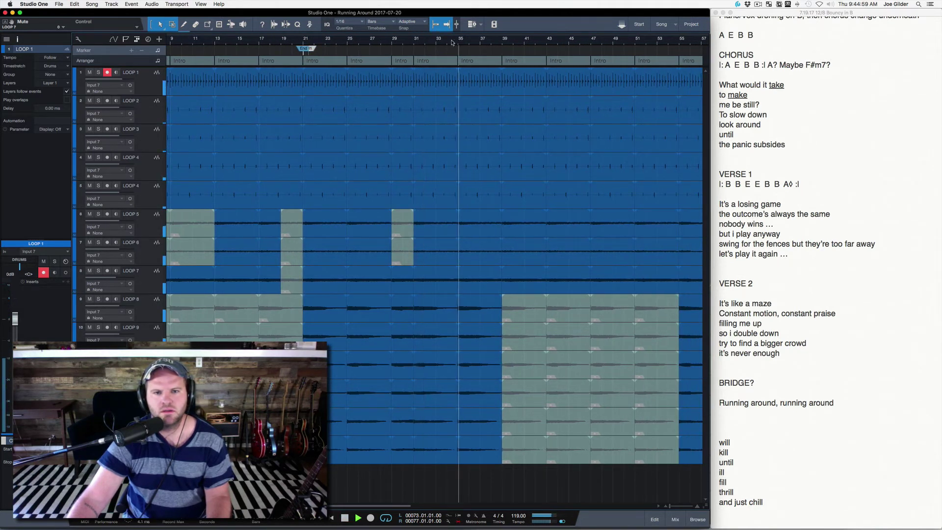
left_click(414, 41)
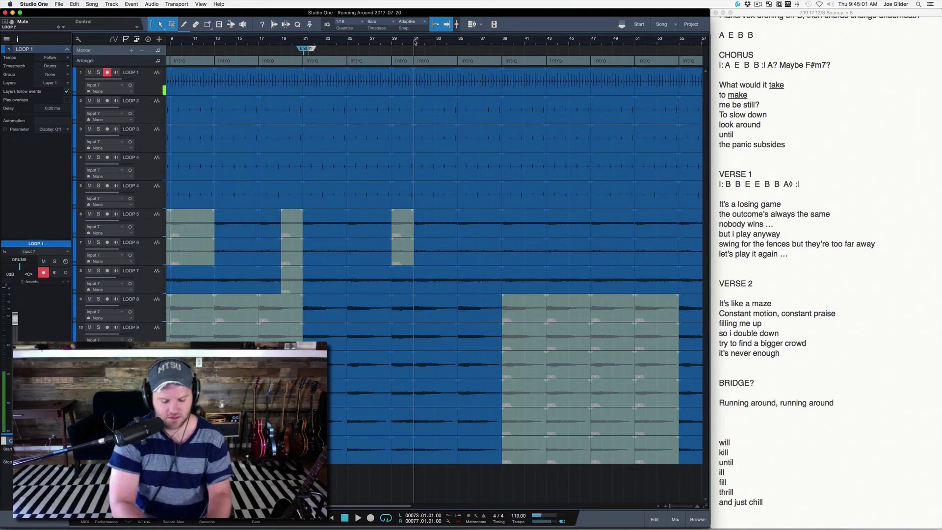
key("alt+Insert")
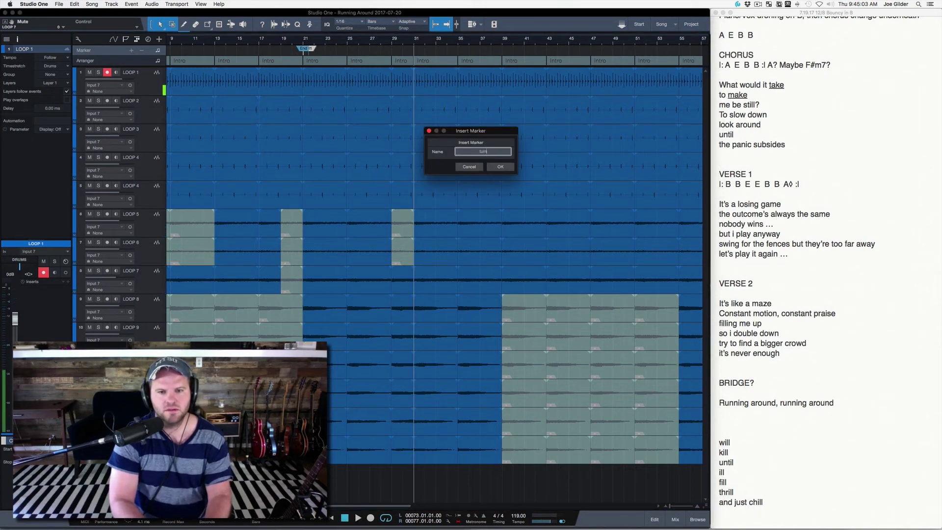
type("TURNM")
key("Return")
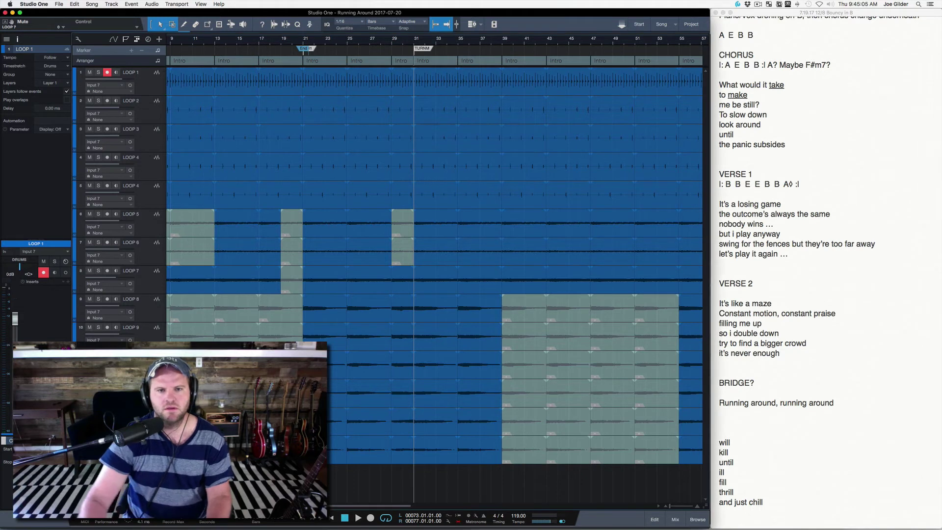
Play a short passage from bar 39 to check where the next section starts.
left_click(500, 43)
key("space")
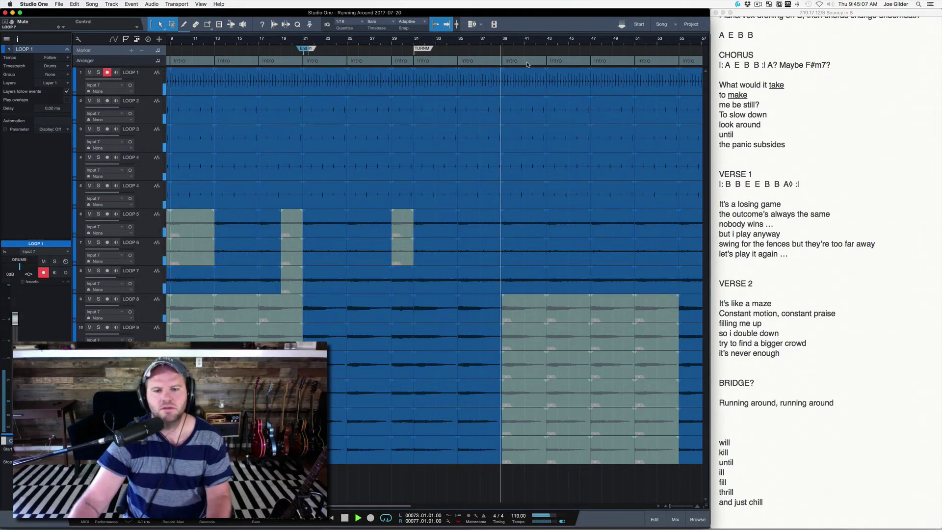
key("space")
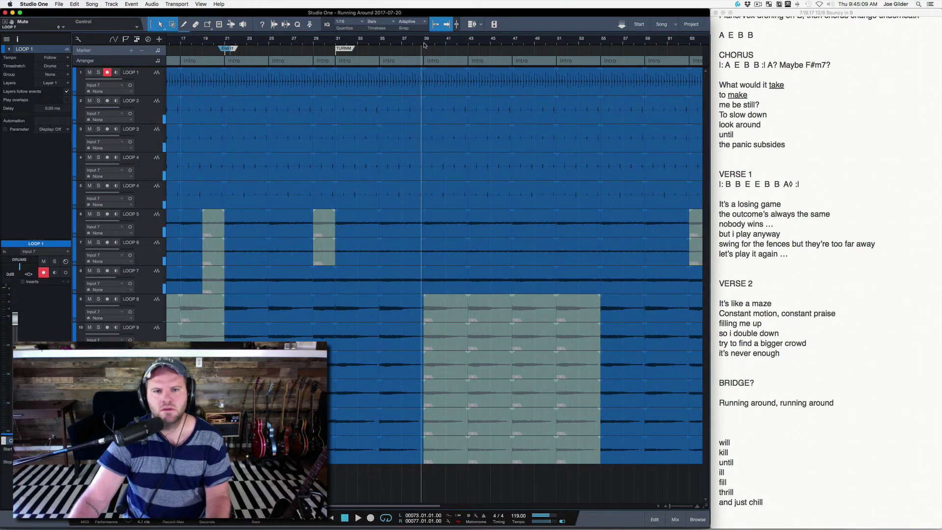
Insert a marker named V2 at bar 39 and a marker named CH2 at bar 55.
key("alt+Insert")
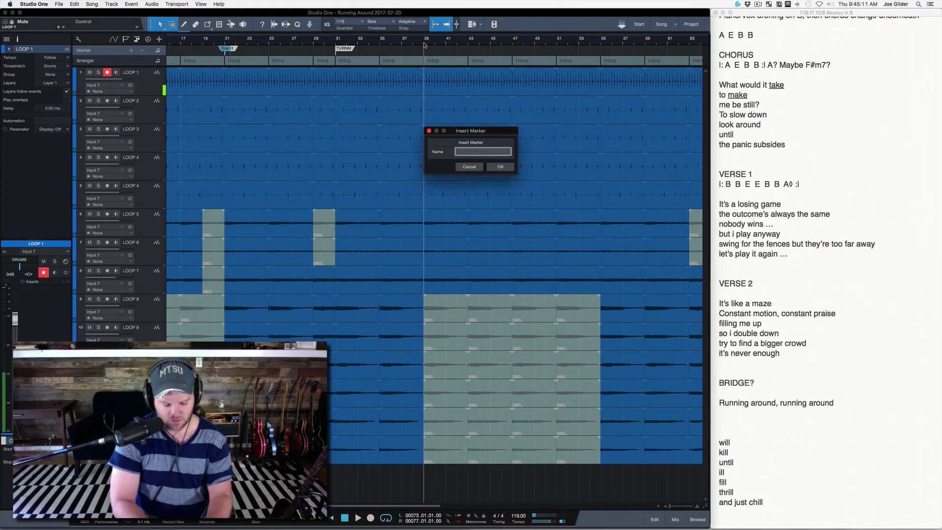
key("Return")
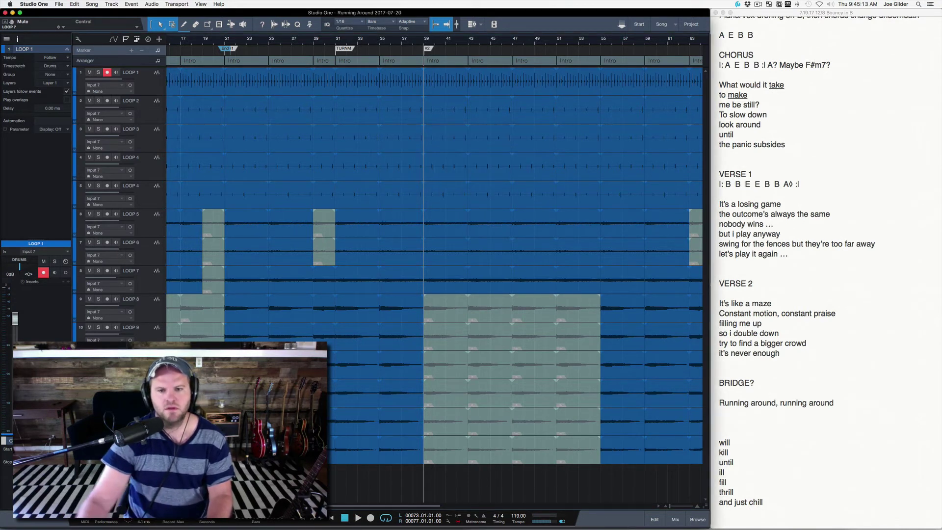
left_click(602, 43)
key("alt+Insert")
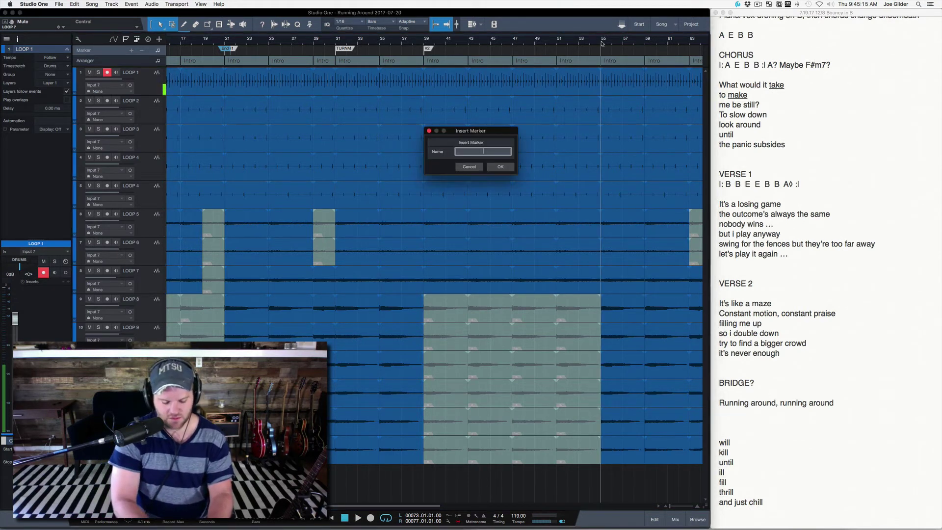
key("Return")
Insert a marker named BRIDGE at bar 65, where the second chorus ends.
scroll(601, 152, "right", 10)
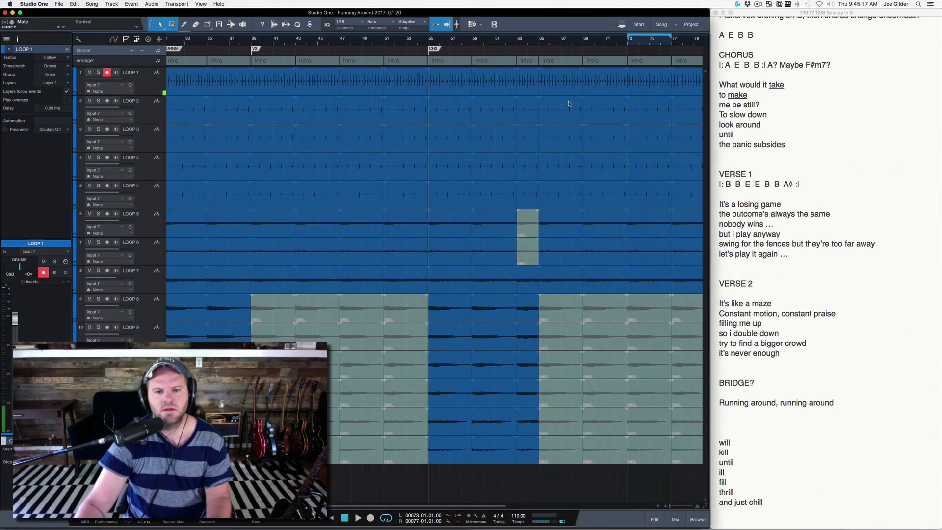
left_click(539, 44)
key("alt+Insert")
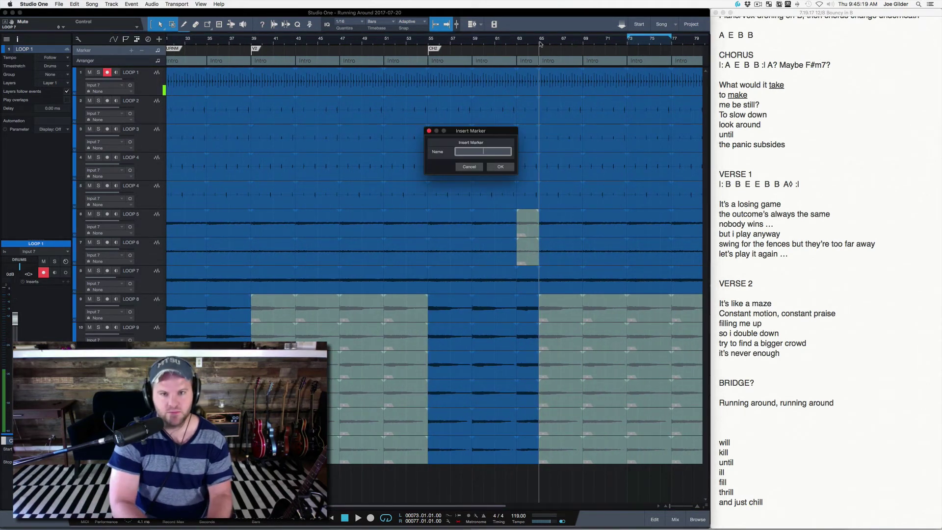
type("BRIDGE")
key("Return")
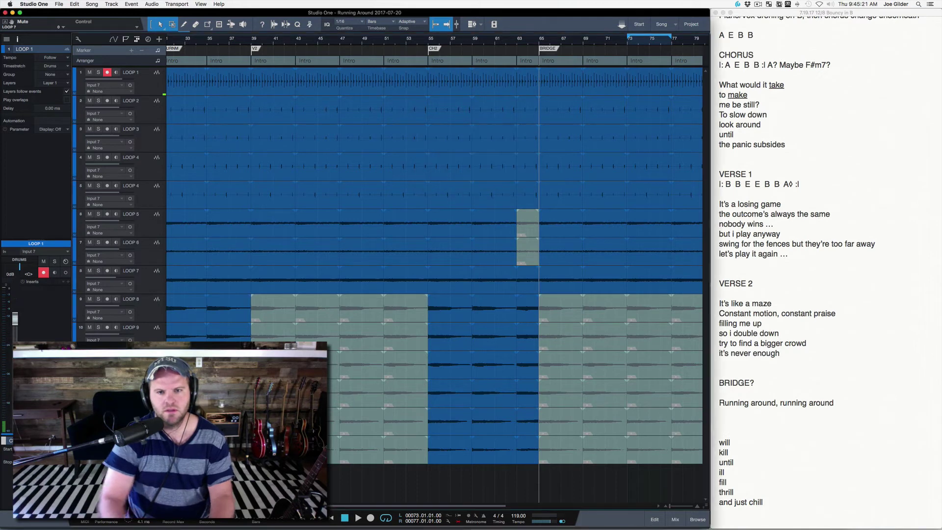
Play the bridge from bar 65 to bar 73 to check where its next part starts.
scroll(627, 95, "right", 1)
scroll(627, 95, "right", 5)
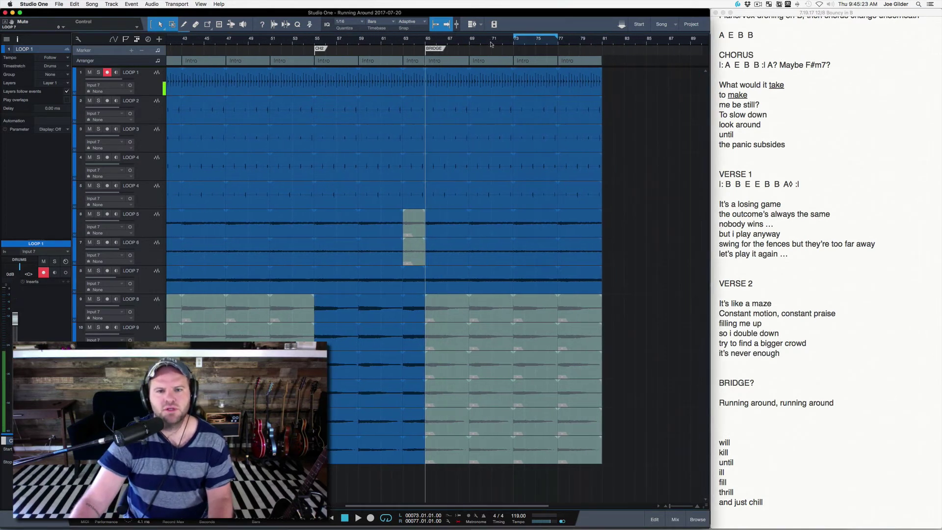
left_click_drag(492, 45, 491, 55)
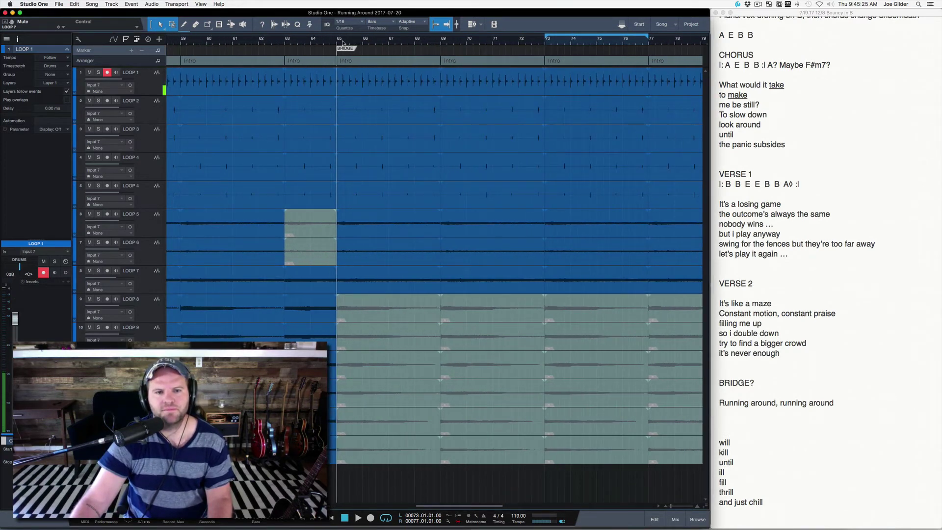
key("space")
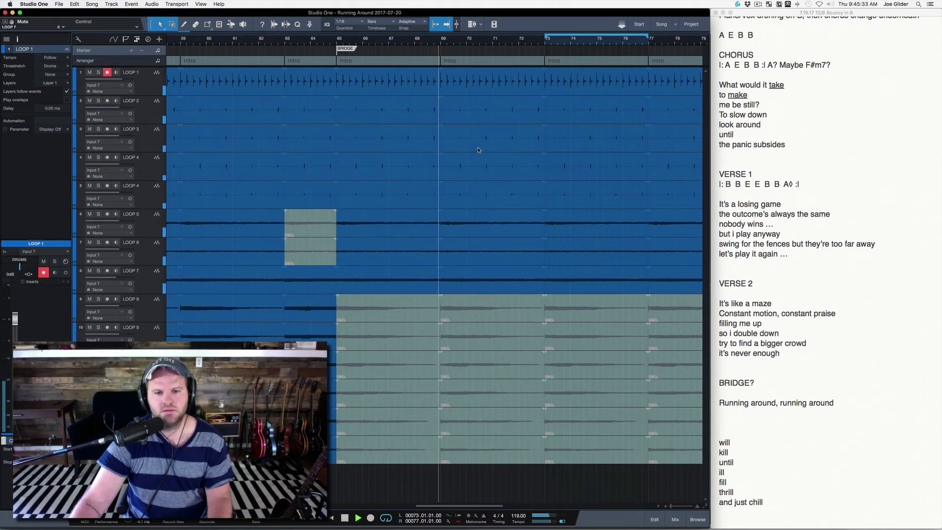
scroll(480, 155, "right", 5)
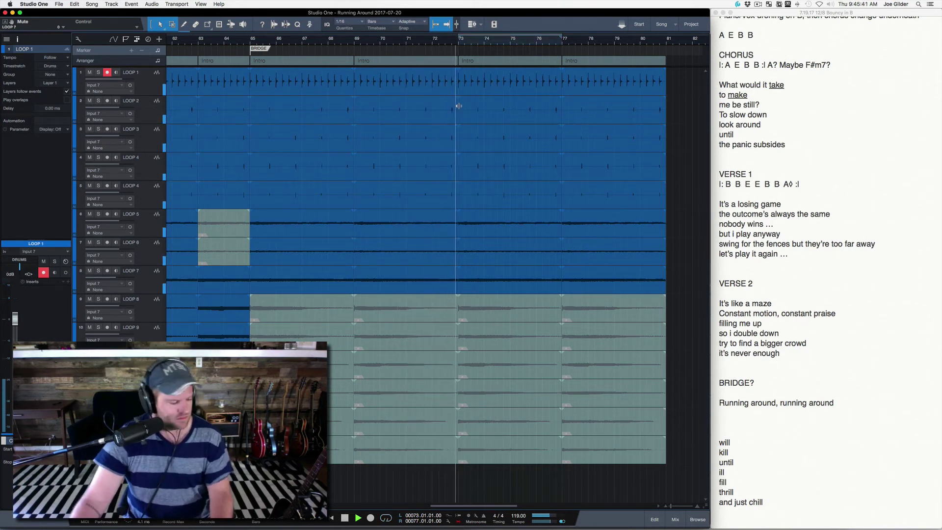
key("space")
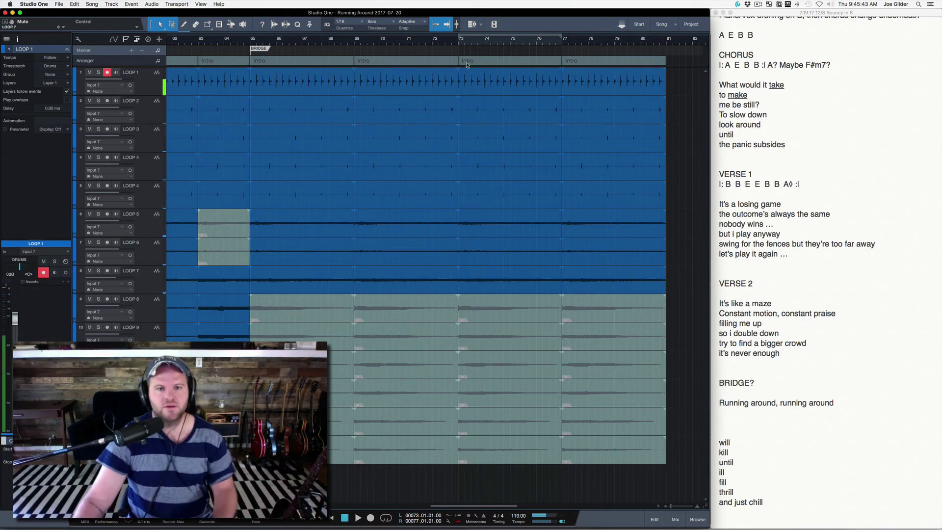
Insert a marker named Em at bar 73.
left_click(458, 44)
key("alt+Insert")
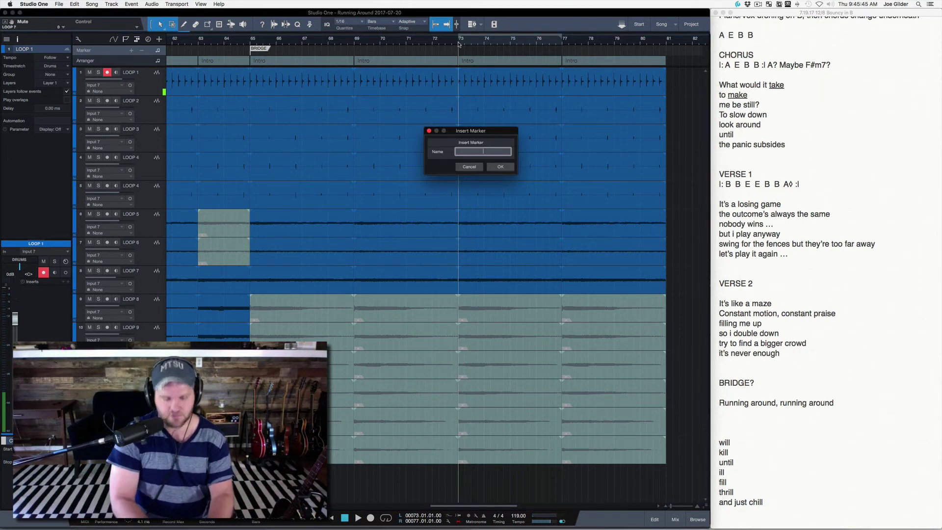
type("Em")
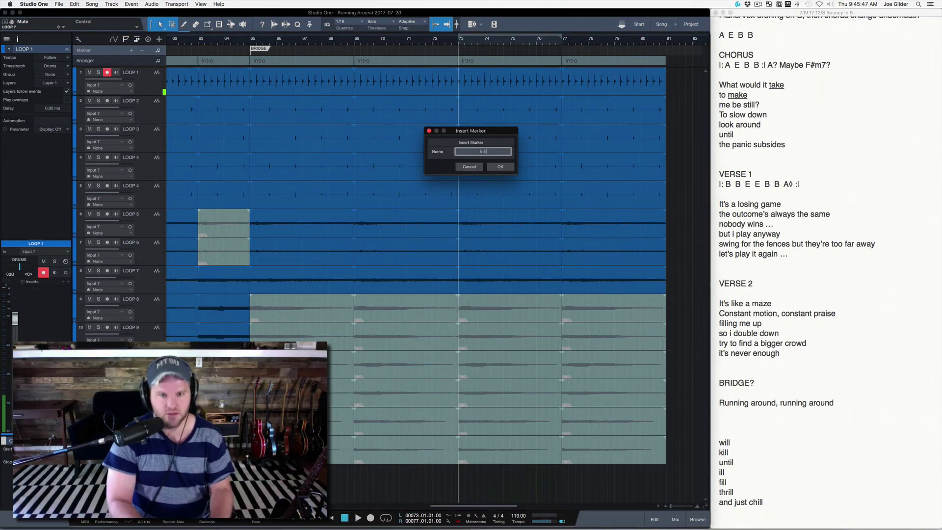
key("Return")
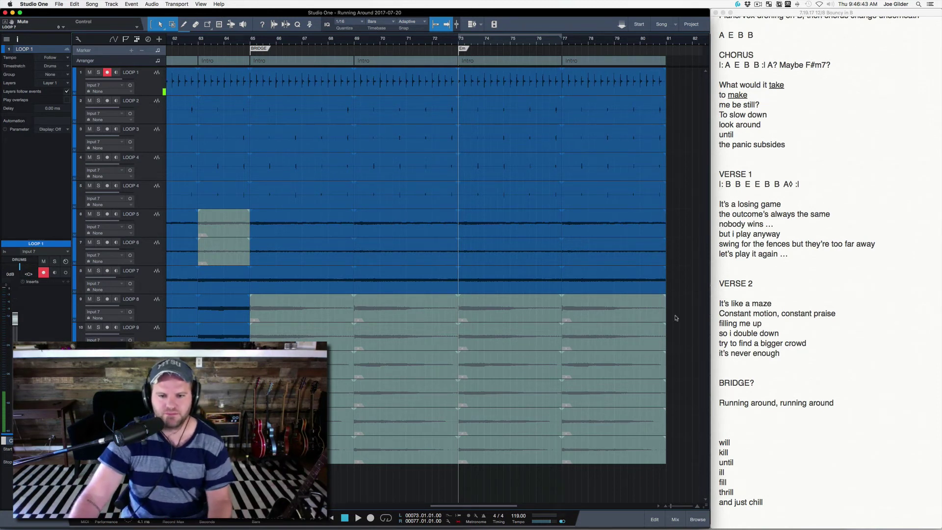
Delete the muted events from bar 73 to 81 on the LOOP 8 through LOOP 11 tracks, and place the playback cursor at bar 71.
left_click_drag(676, 318, 467, 462)
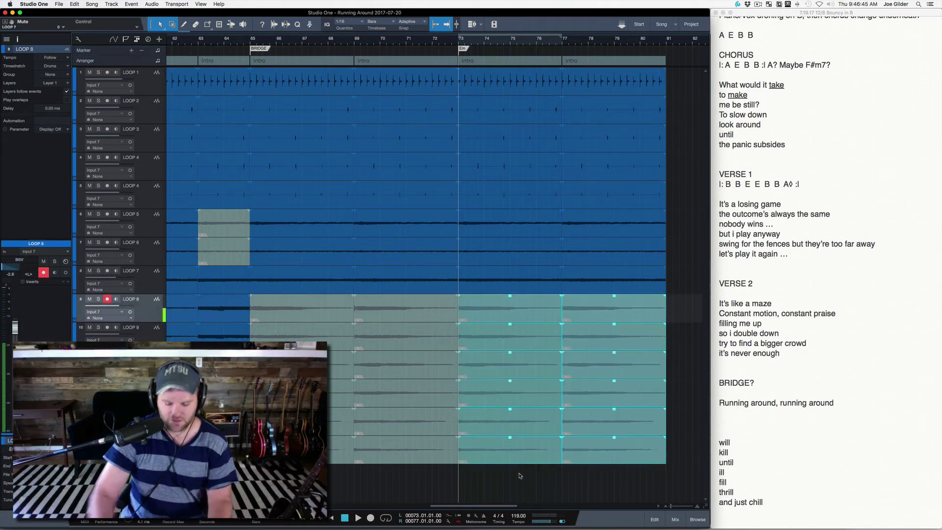
key("Delete")
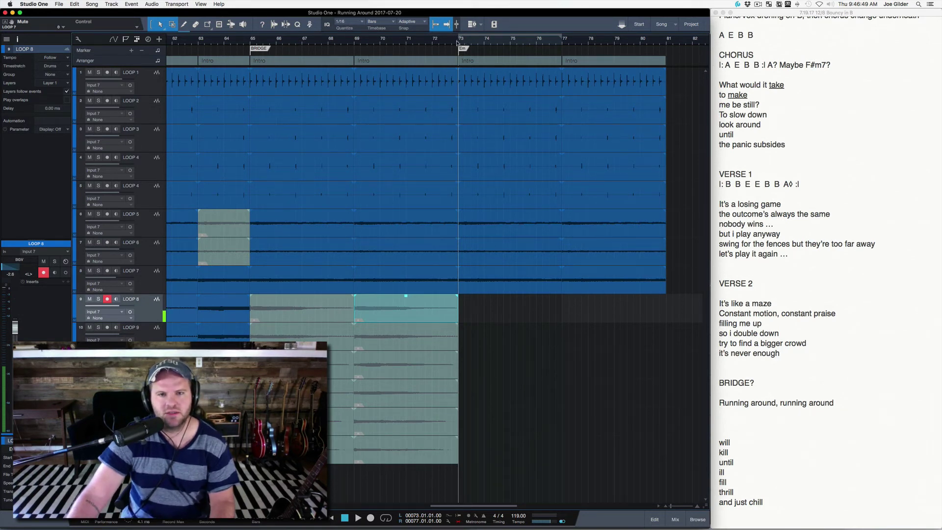
left_click(432, 43)
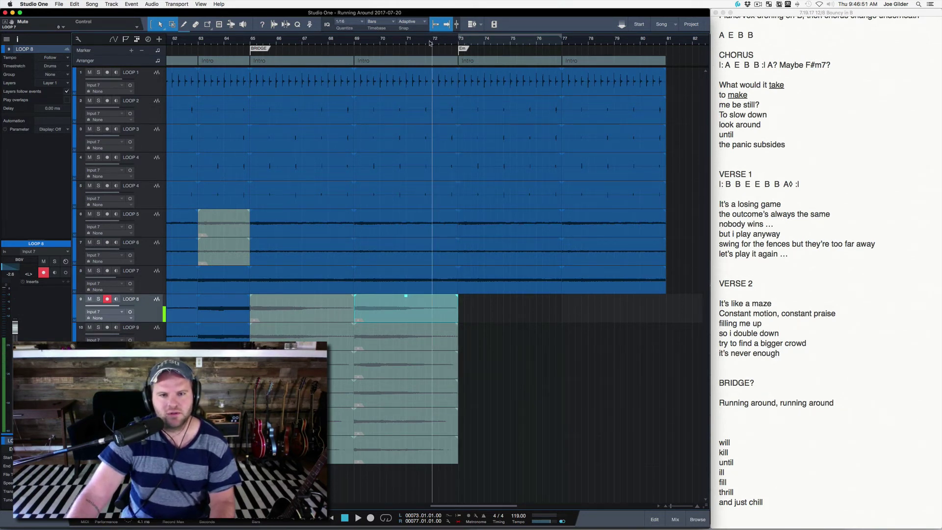
left_click(406, 44)
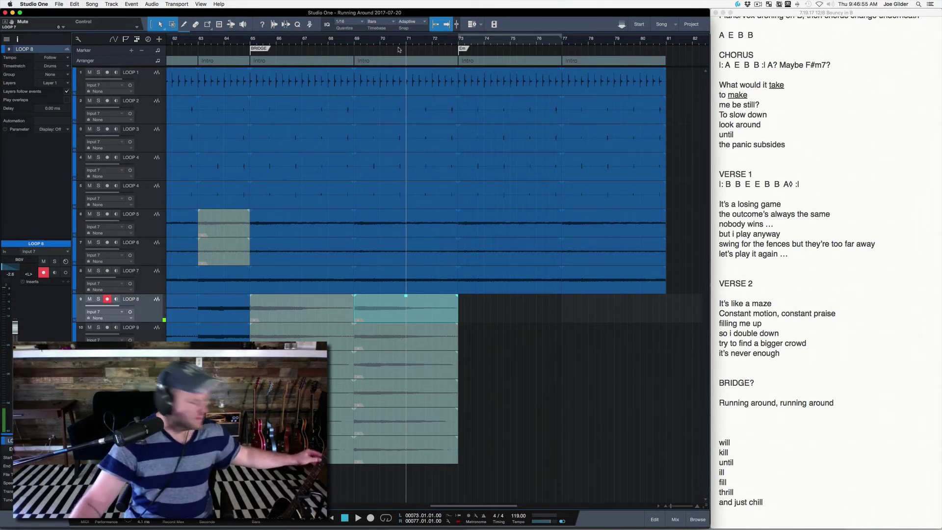
Rehearse the lead-in from bar 71, and record a take on the LOOP 8 track from bar 73 to 77.
key("space")
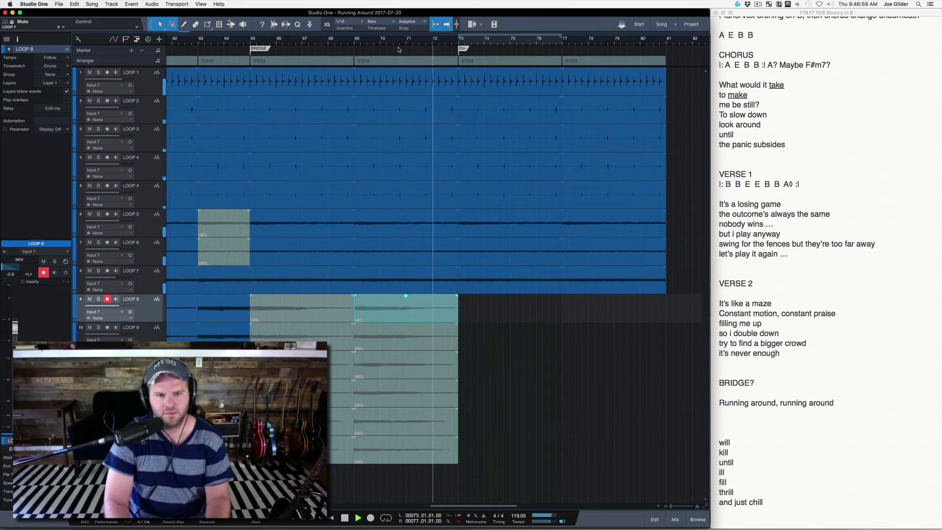
key("space")
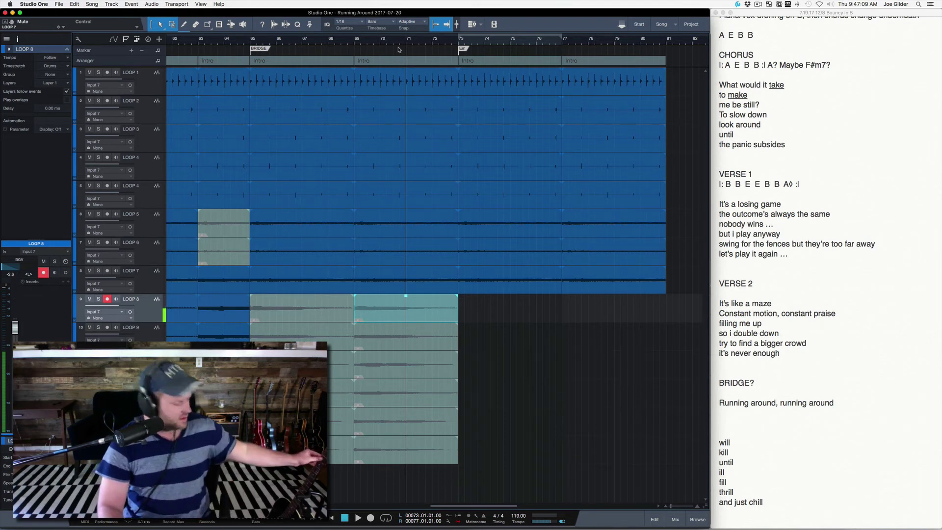
key("space")
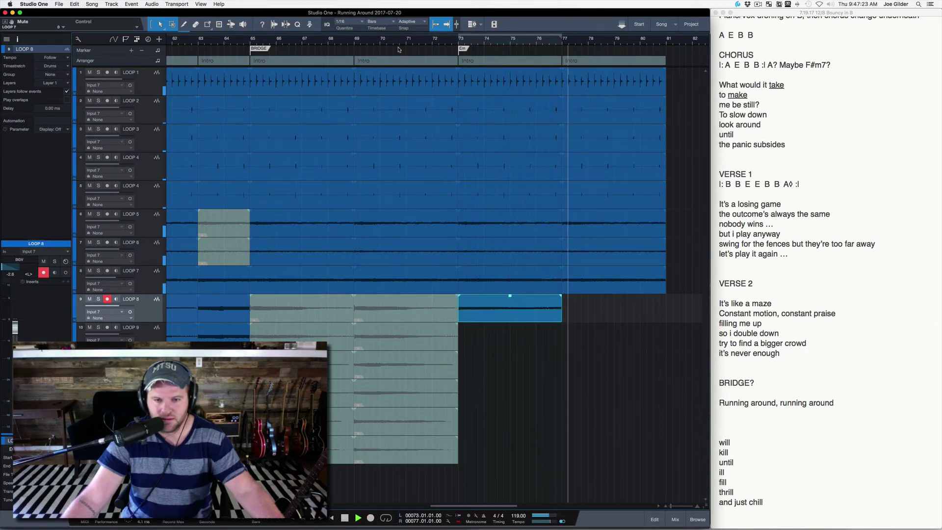
key("space")
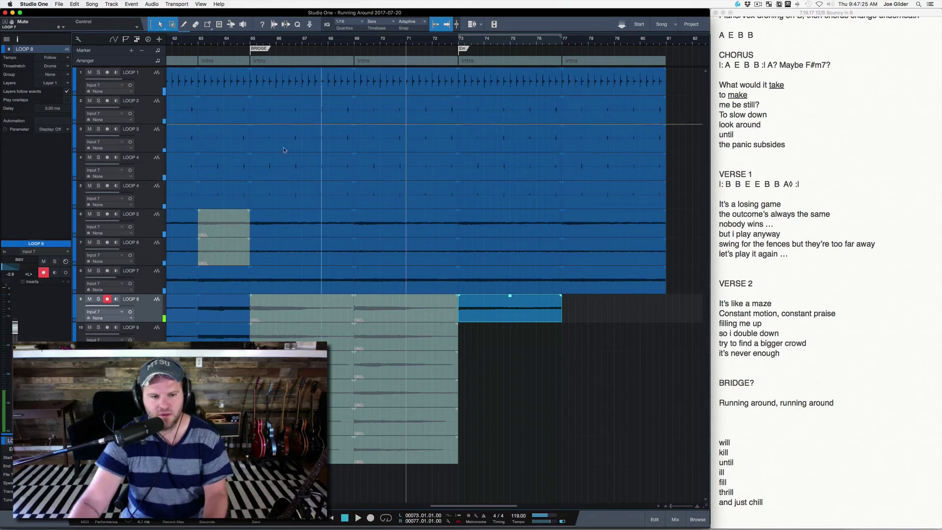
Record a take on the LOOP 9 track from bar 73 to 77, starting playback at bar 71.
left_click(146, 339)
key("space")
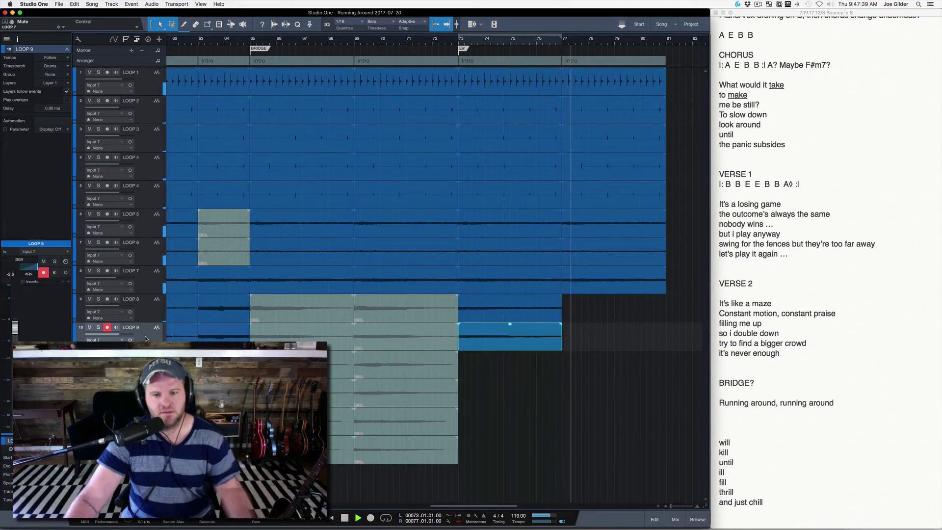
key("space")
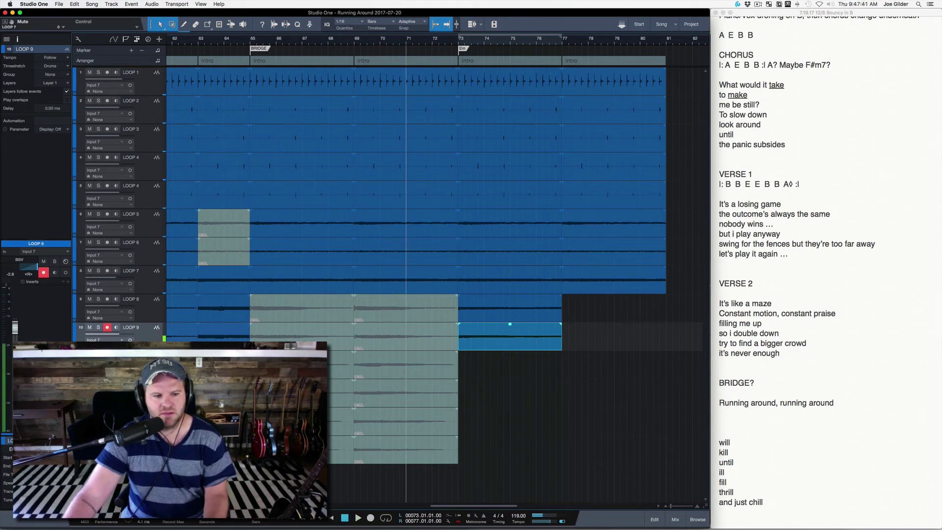
Select the first LOOP 11 track (track 13), discard the short false-start take, and record a full one from bar 73 to 77.
key("Down")
key("Down")
key("Down")
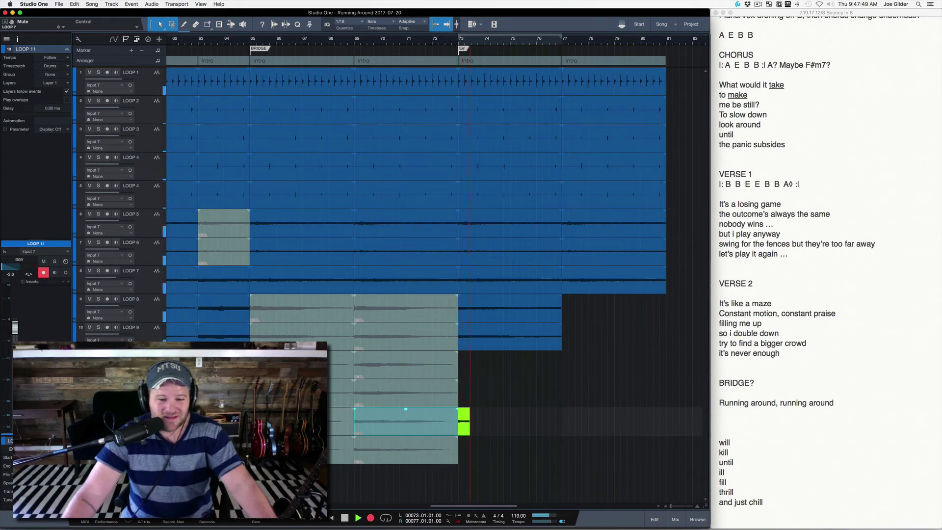
key("space")
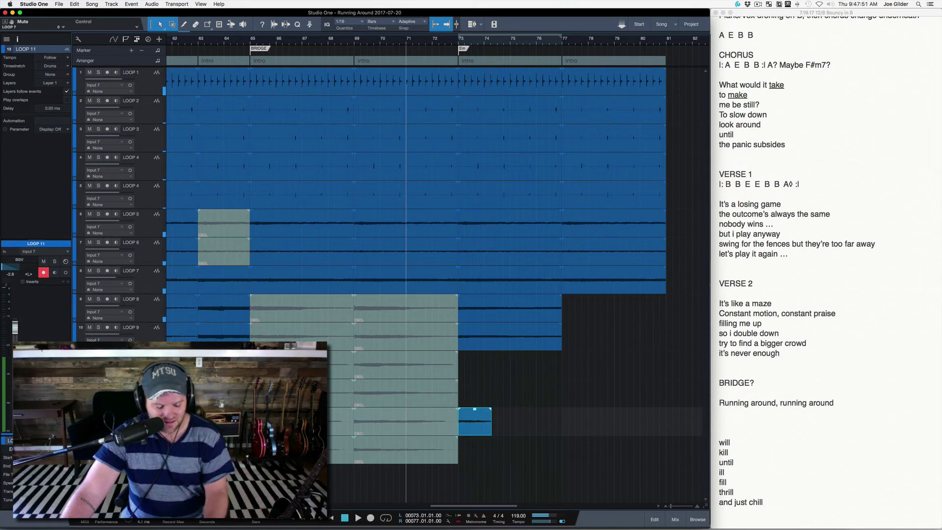
key("Delete")
key("space")
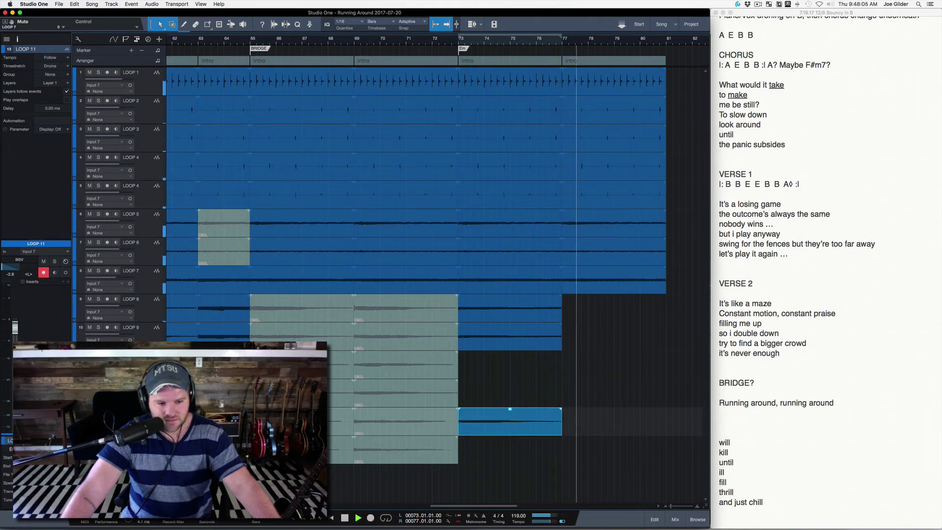
Record a take on the second LOOP 11 track (track 14) from bar 73 to 77.
key("Down")
key("space")
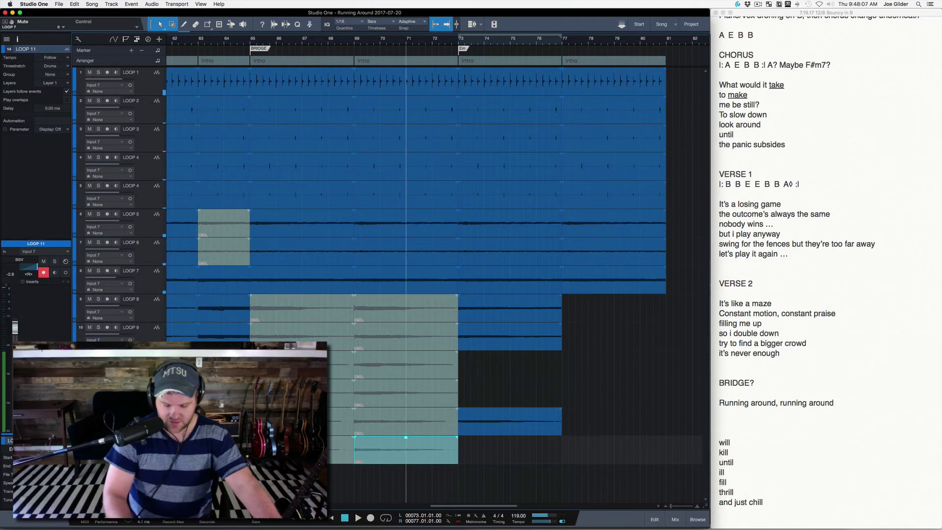
key("space")
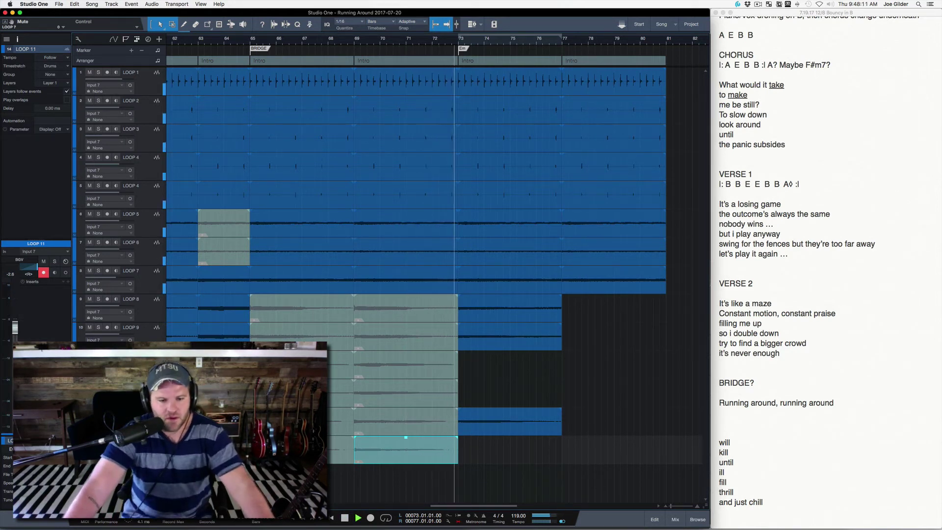
key("KP_Multiply")
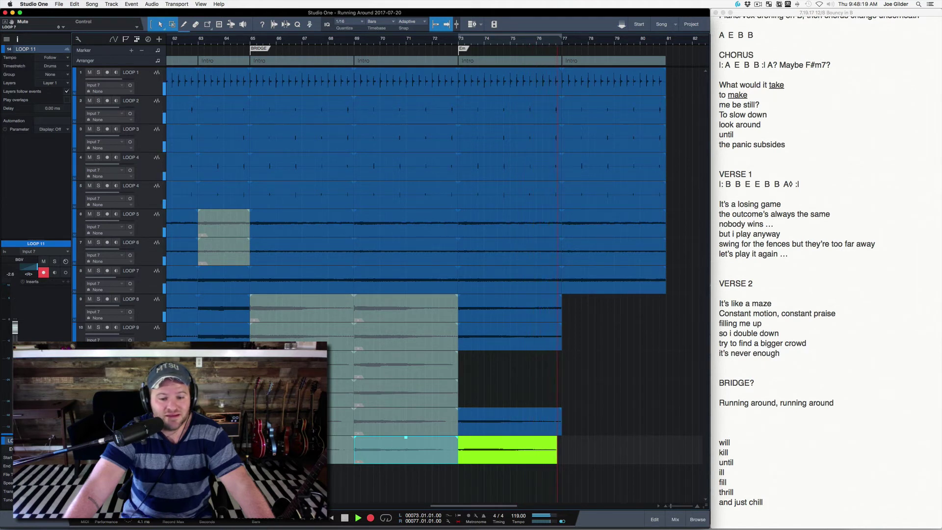
key("space")
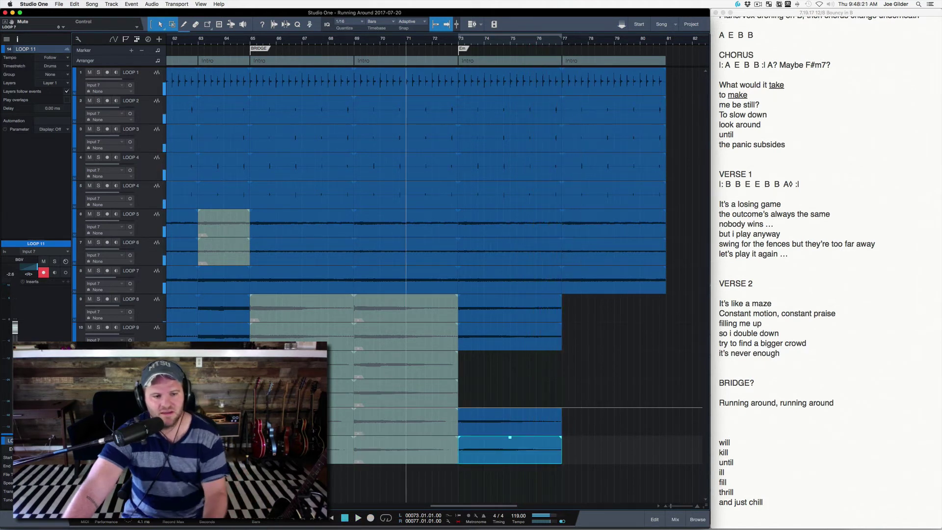
Record a take on the first LOOP 10 track (track 11) from bar 73 to 77.
left_click(406, 366)
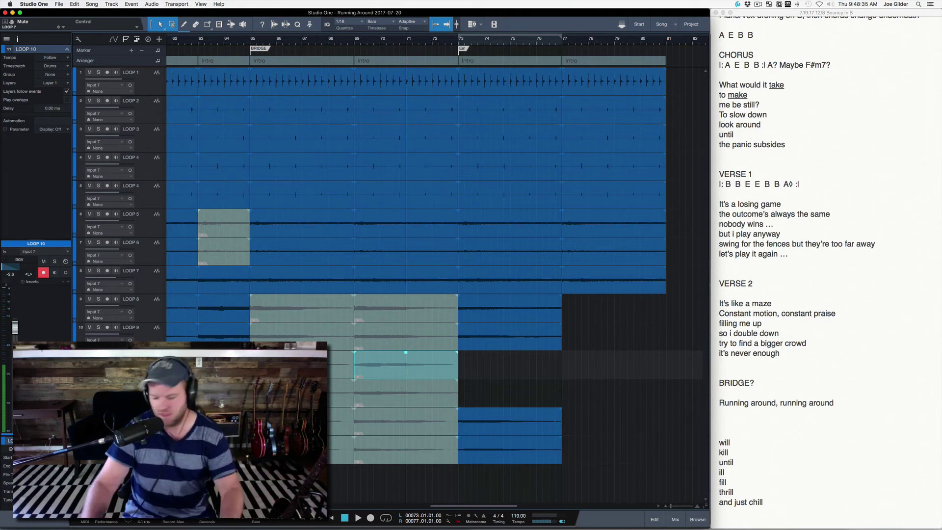
key("space")
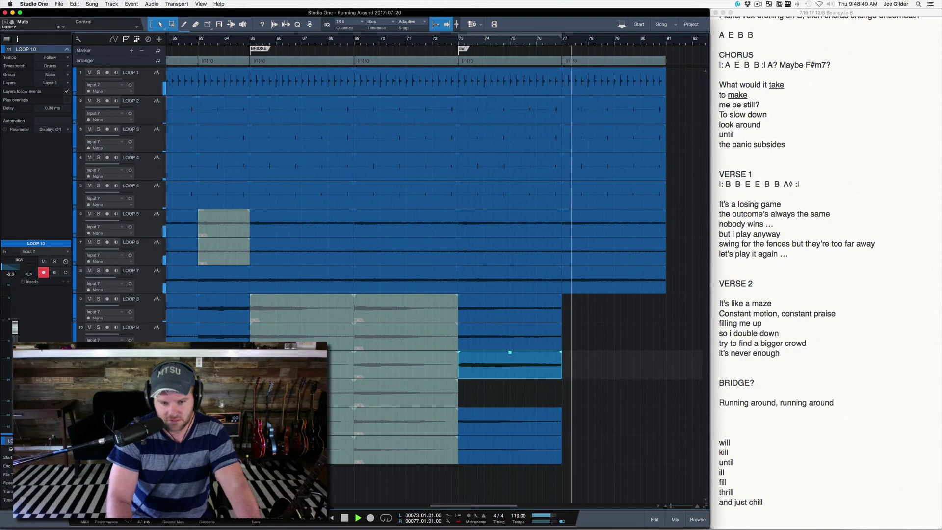
key("space")
Record a take on the second LOOP 10 track (track 12) from bar 73 to 77.
key("Down")
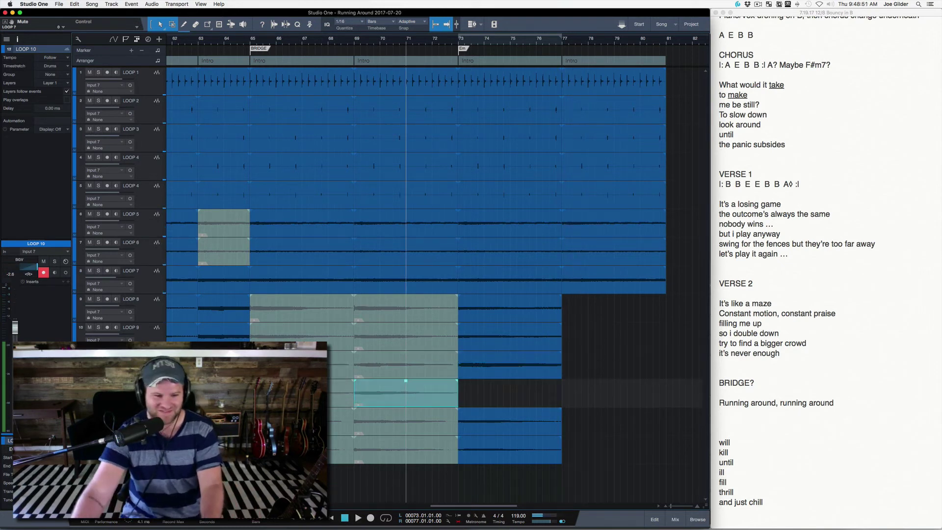
key("space")
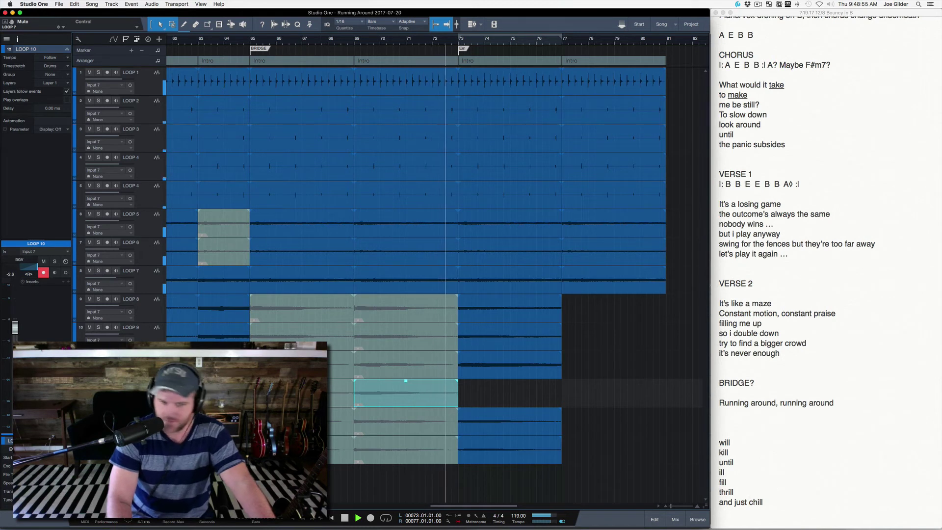
key("KP_Multiply")
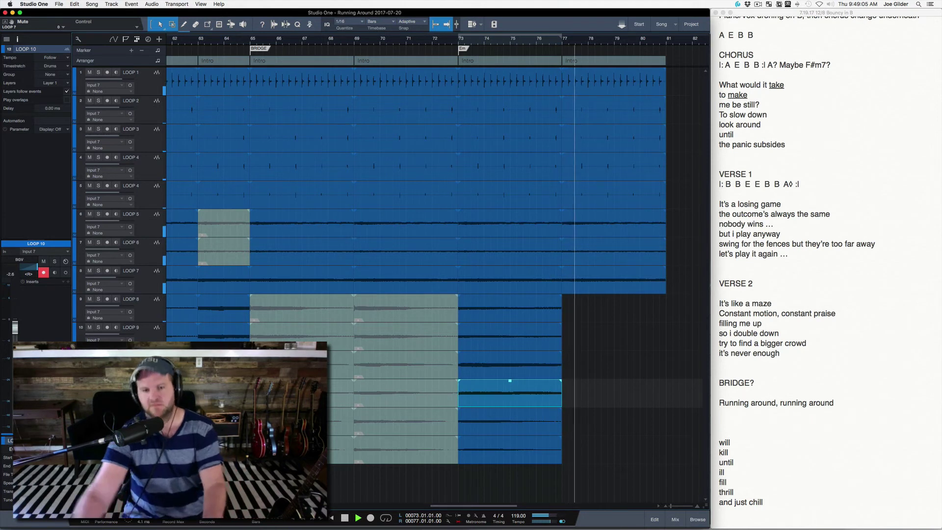
key("space")
Duplicate the six bar 73–77 takes on the LOOP 8 to LOOP 11 tracks to bar 77, and loop playback over bars 77 to 81.
left_click_drag(564, 312, 537, 463)
key("d")
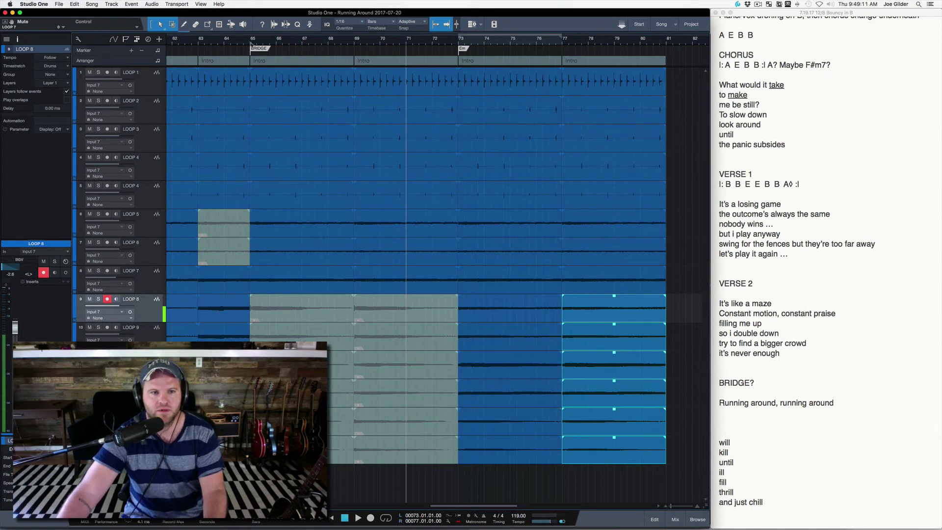
key("space")
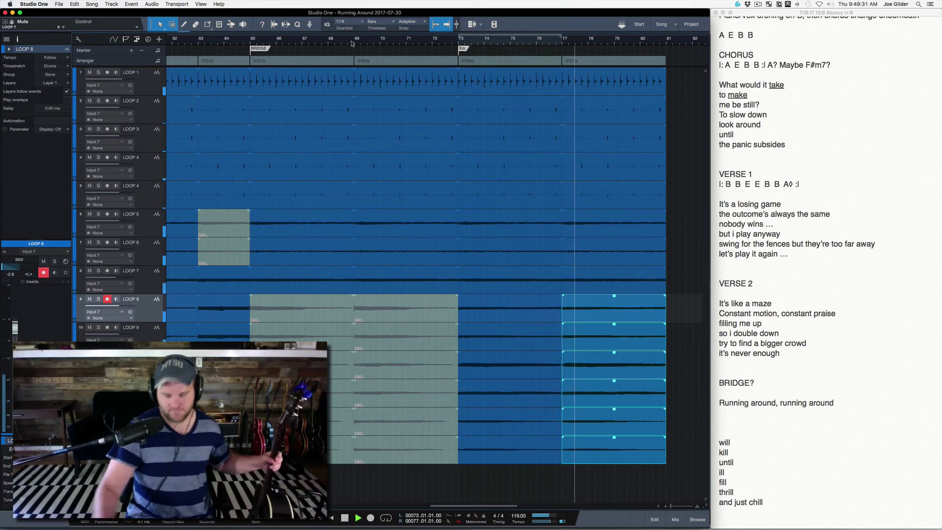
key("p")
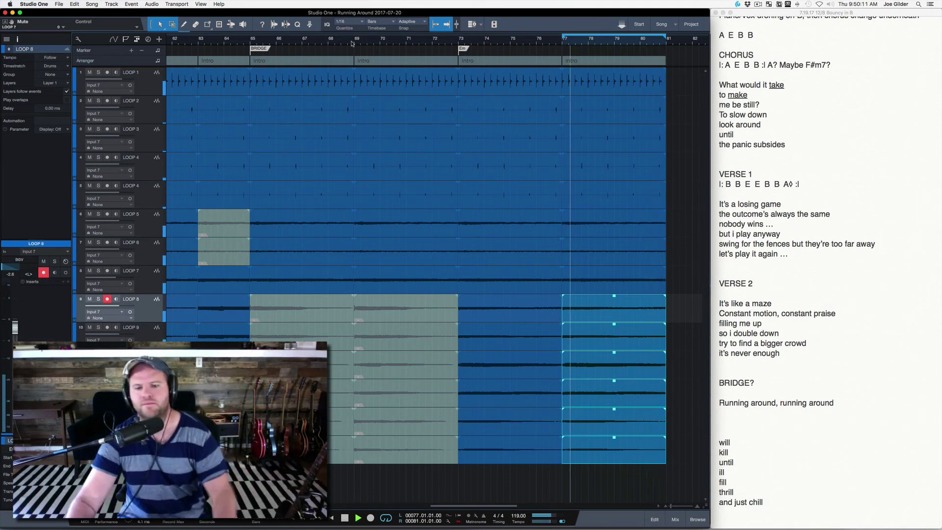
Listen to the looped section while checking the LOOP 7 events and the soloed LOOP 8 take, and stop playback.
left_click(592, 290)
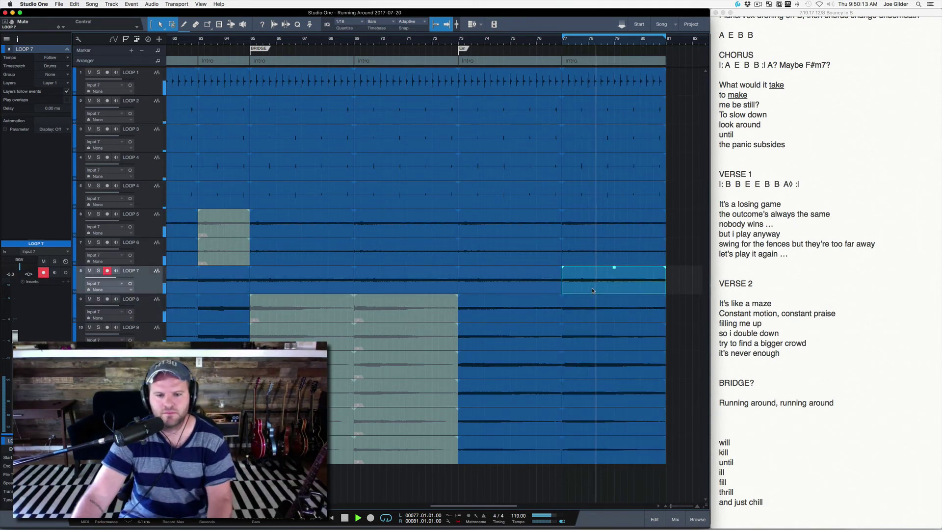
left_click(525, 285, "shift")
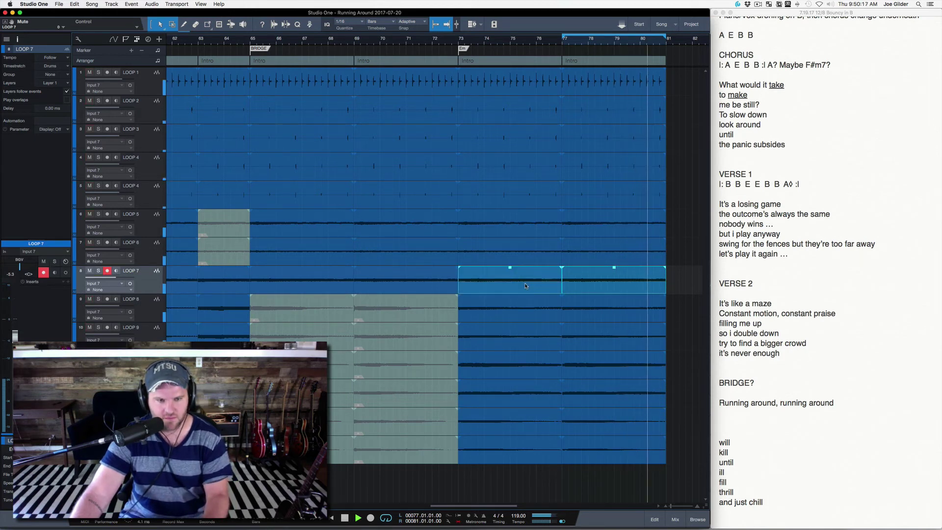
left_click(521, 314)
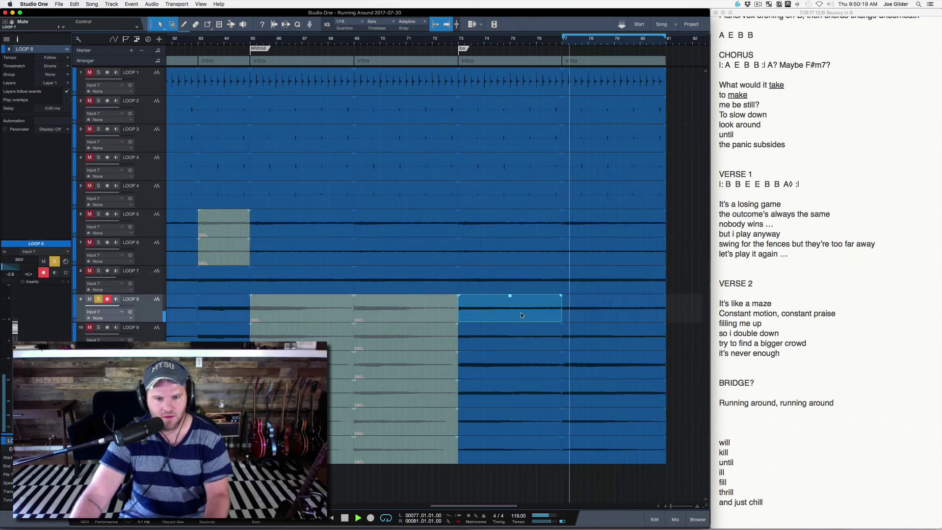
key("space")
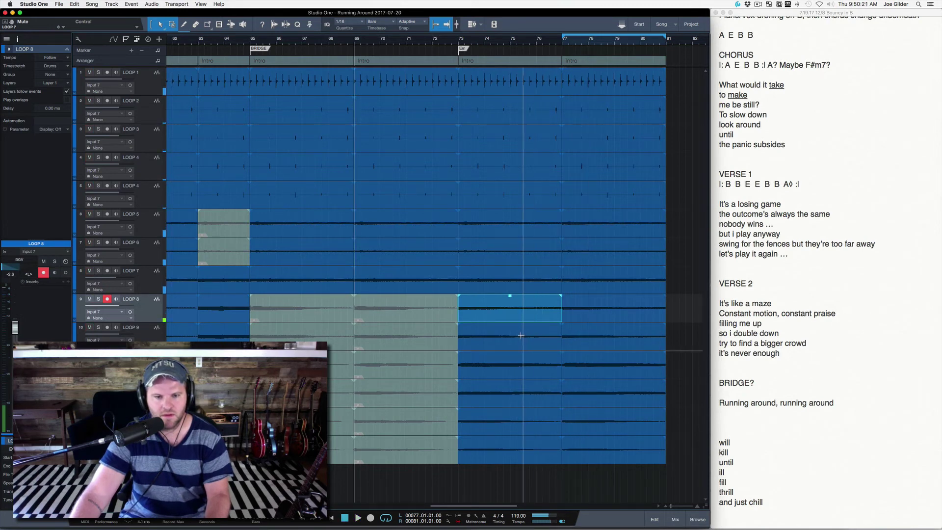
Delete the LOOP 8 and LOOP 9 copies from bar 77 to 81.
left_click(614, 335)
left_click(616, 316, "shift")
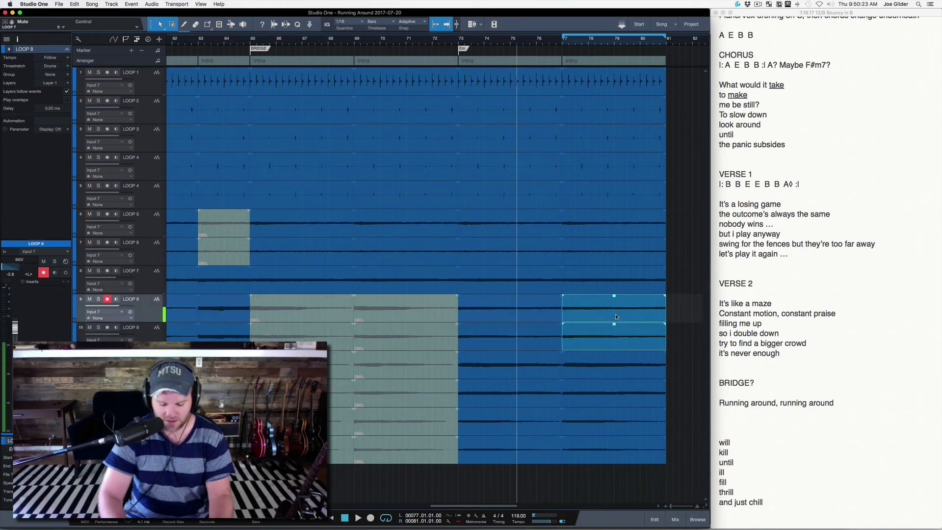
key("Delete")
Correct the pitch of the LOOP 8 take at bar 73 in Melodyne with both pitch correction amounts at 100%, and render it.
left_click(504, 303)
key("super+m")
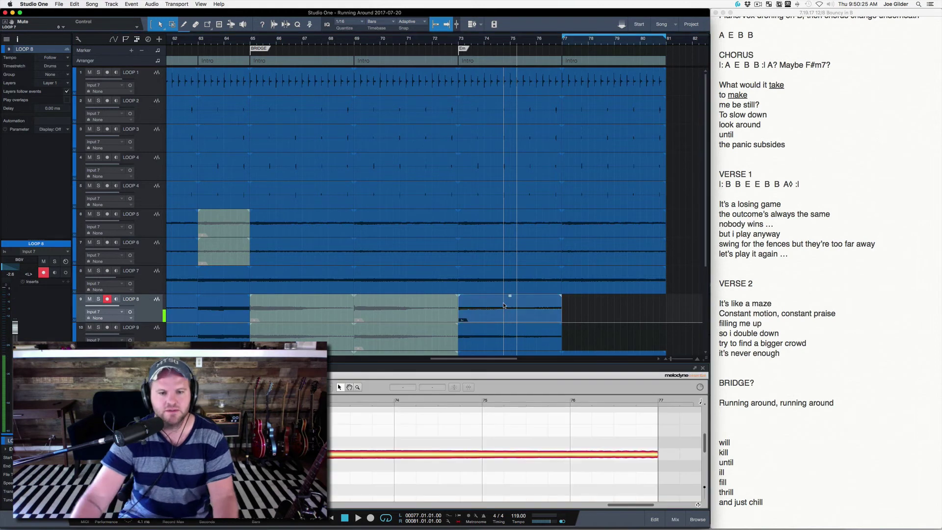
left_click(458, 389)
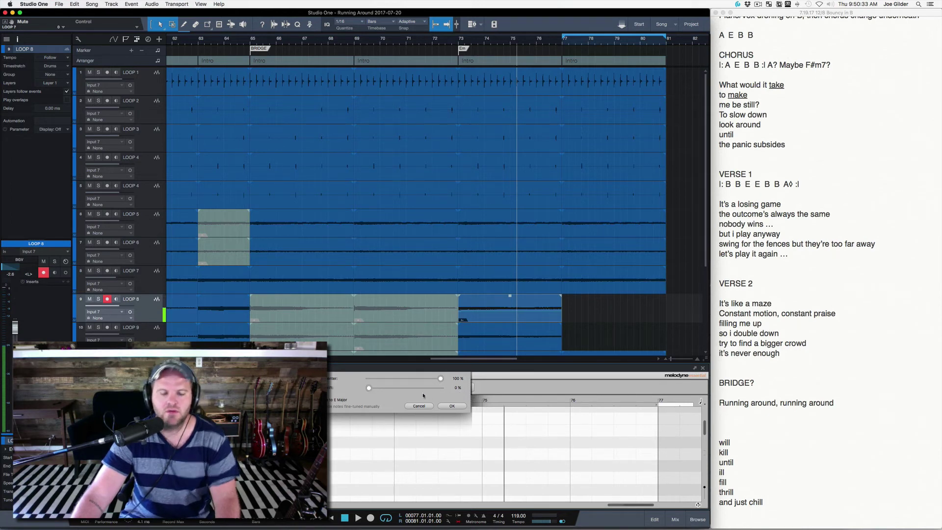
left_click(377, 388)
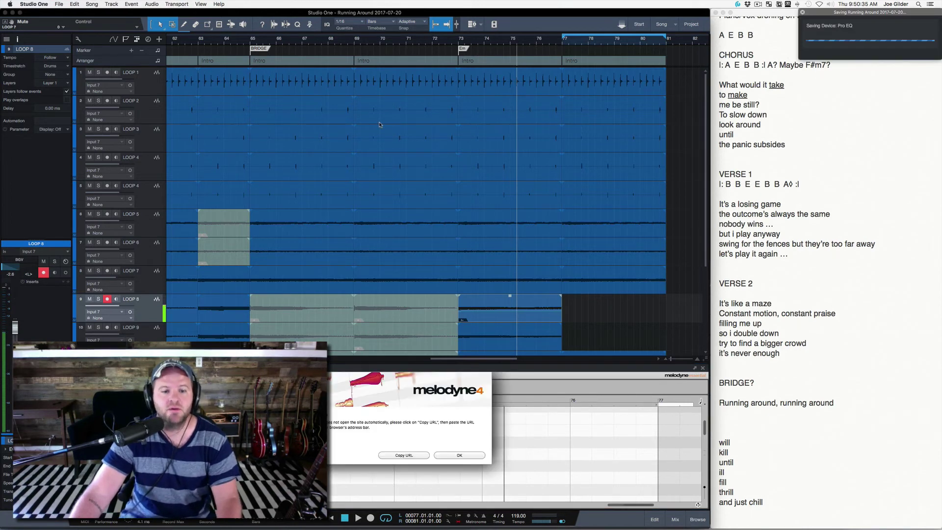
left_click(448, 456)
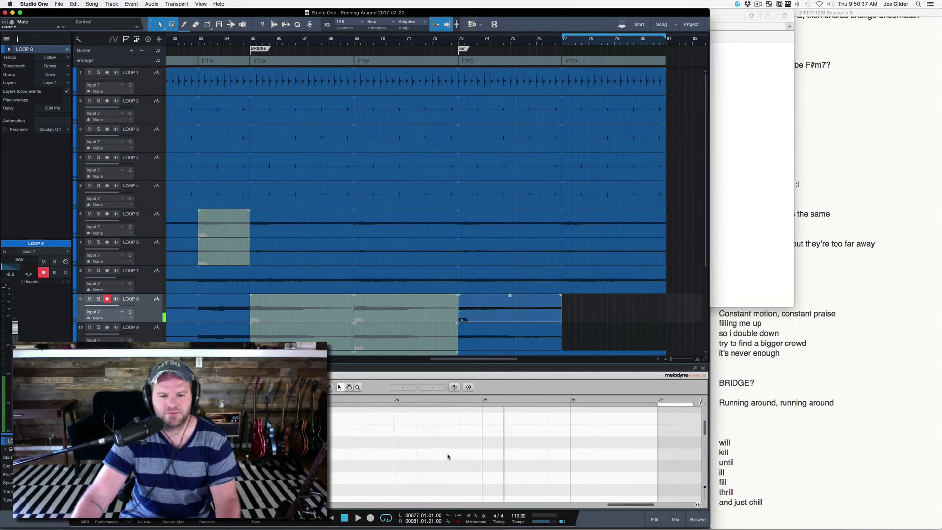
left_click(782, 332)
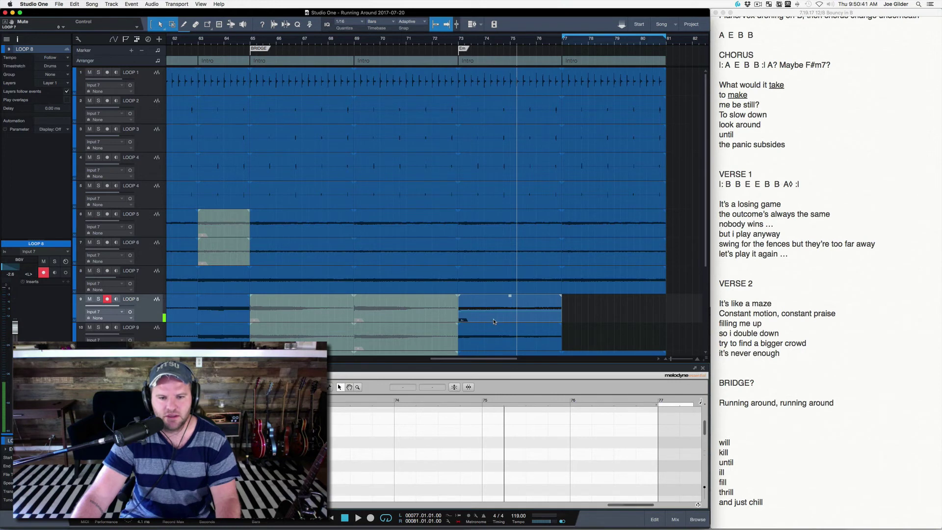
left_click(493, 321)
left_click(453, 387)
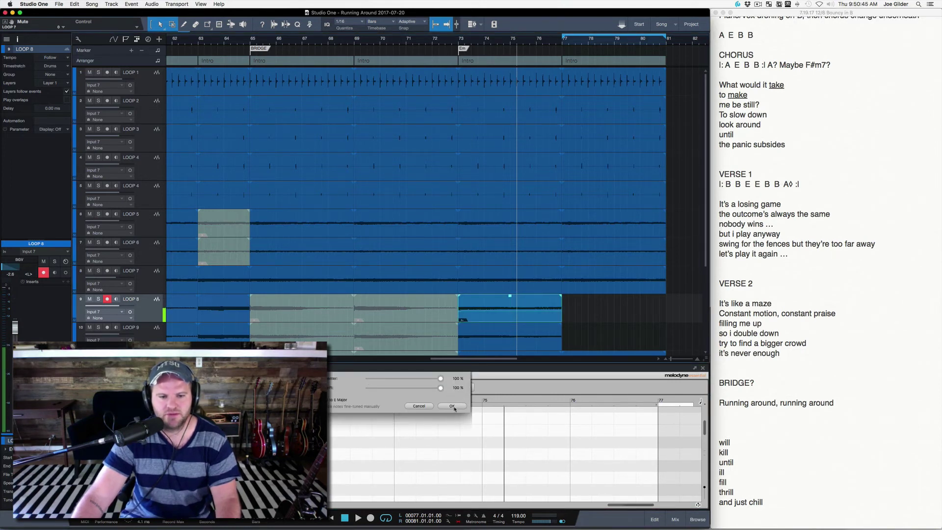
left_click(452, 406)
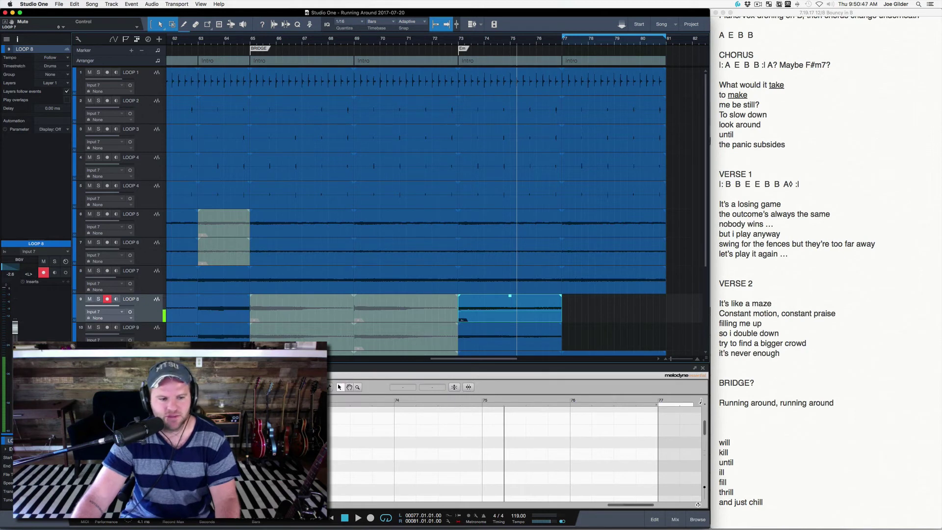
key("super+b")
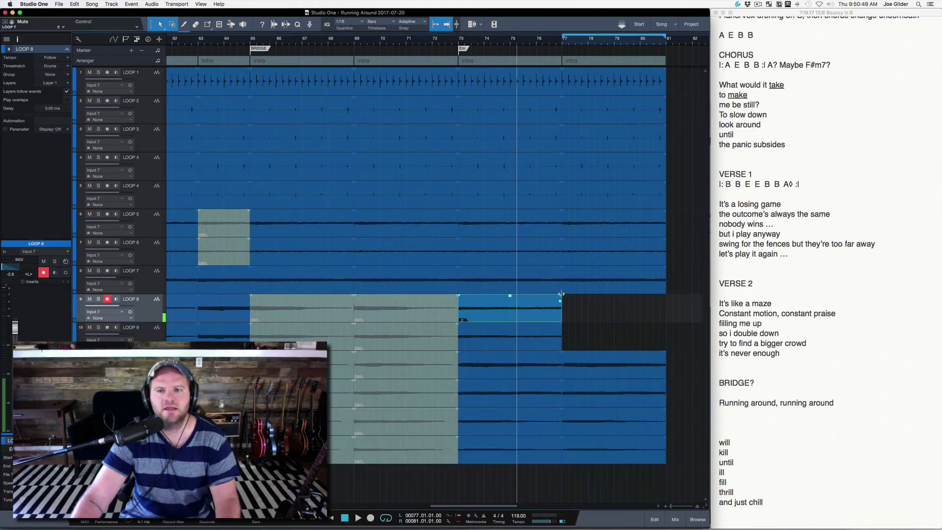
Correct the pitch of the LOOP 9 take at bar 73 in Melodyne, raising the second correction amount, and render it.
left_click(503, 333)
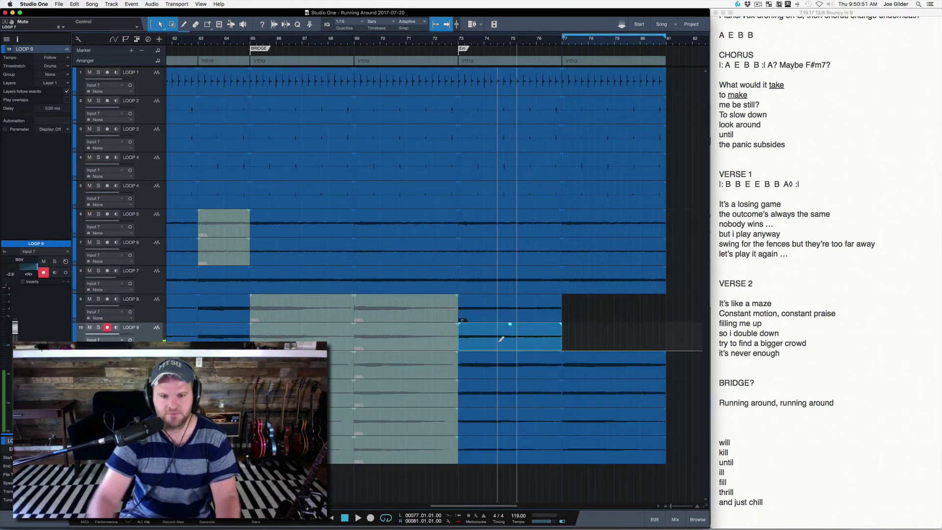
key("super+m")
left_click(453, 387)
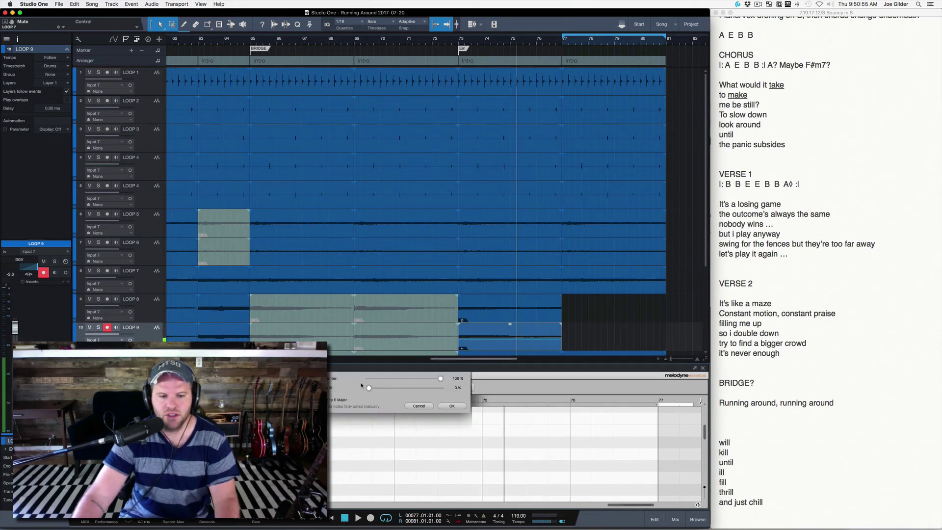
left_click_drag(369, 387, 427, 388)
left_click(452, 406)
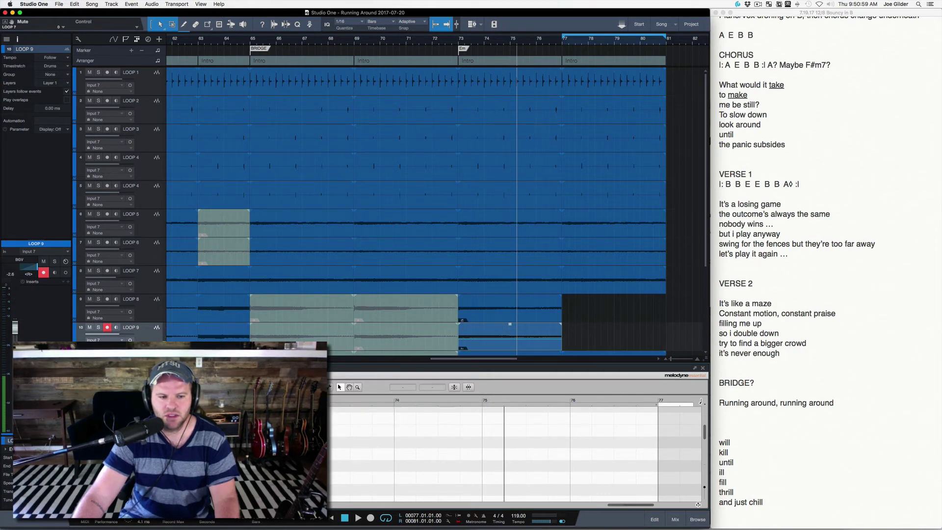
key("super+b")
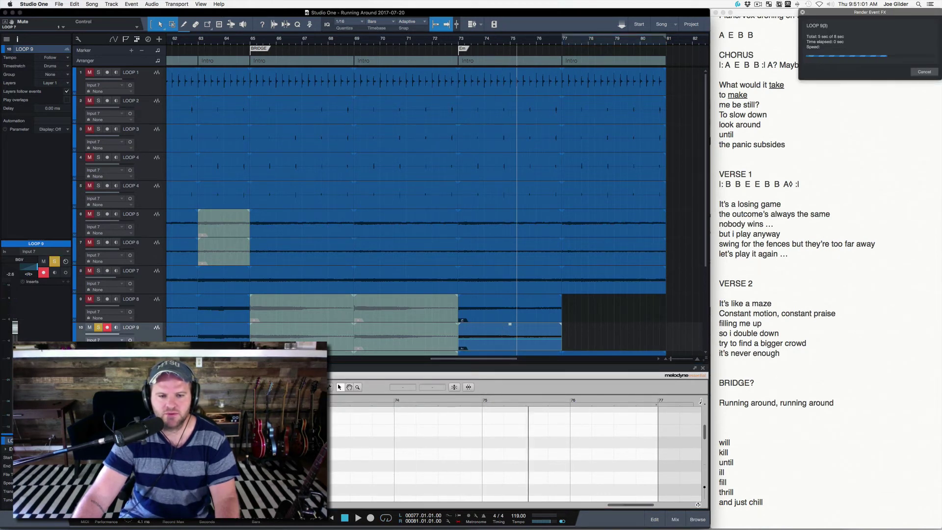
Duplicate the pitch-corrected LOOP 8 and LOOP 9 takes to bar 77 and listen to the section from there.
left_click(533, 317, "shift")
key("d")
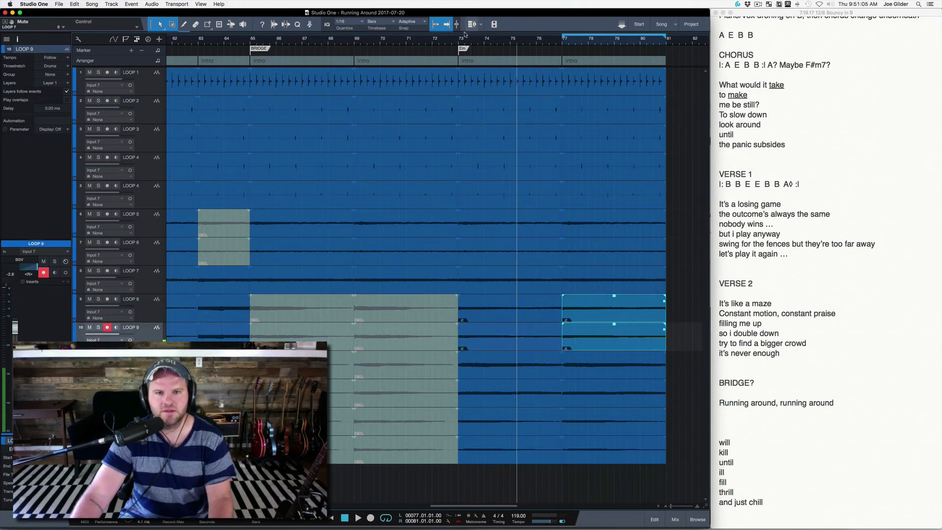
left_click(561, 45)
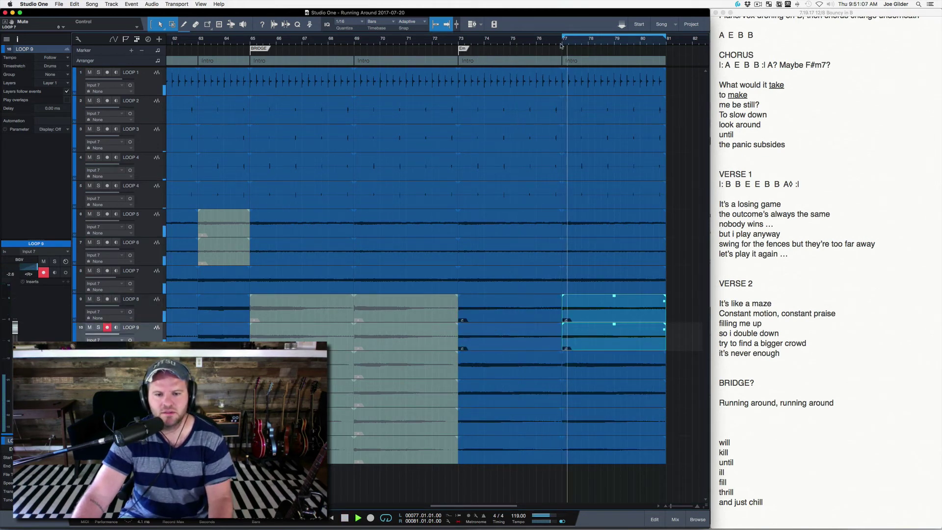
key("space")
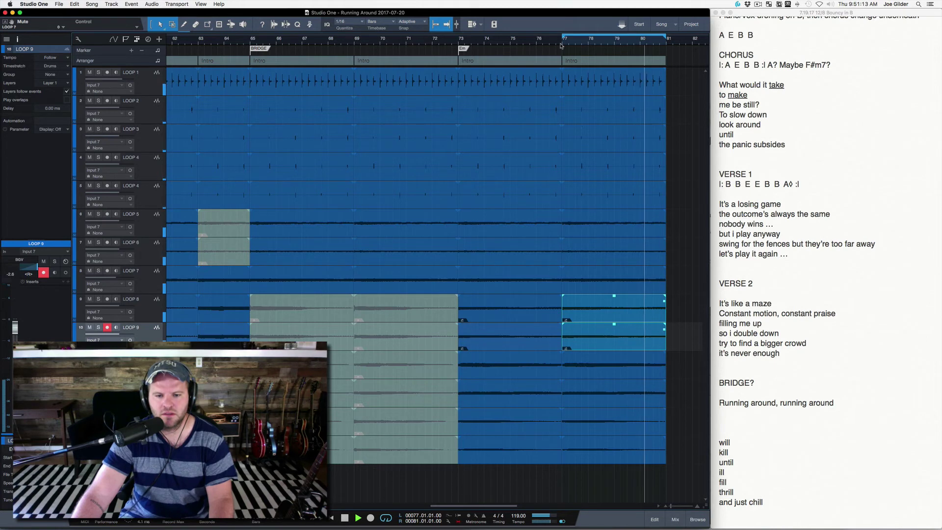
key("space")
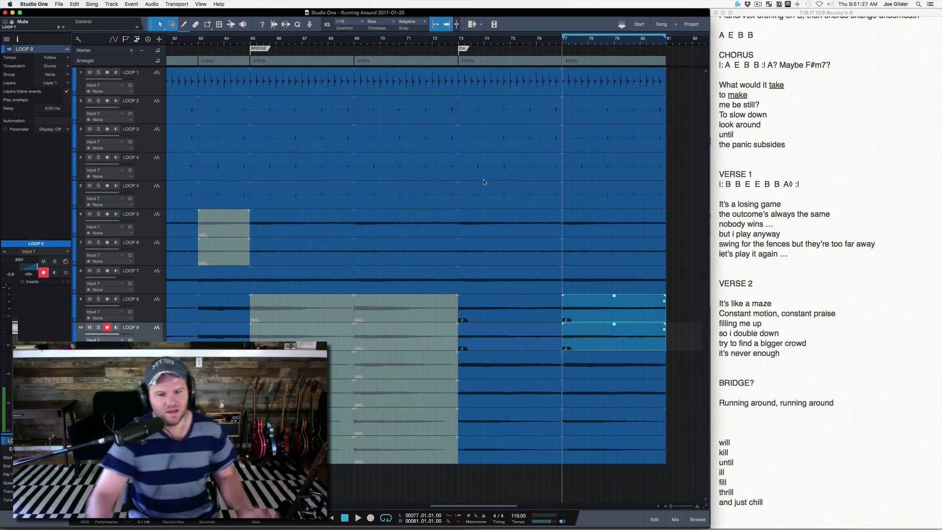
Select the empty LOOP 12 track for recording and turn off loop playback.
key("Down")
key("Down")
key("Down")
key("Down")
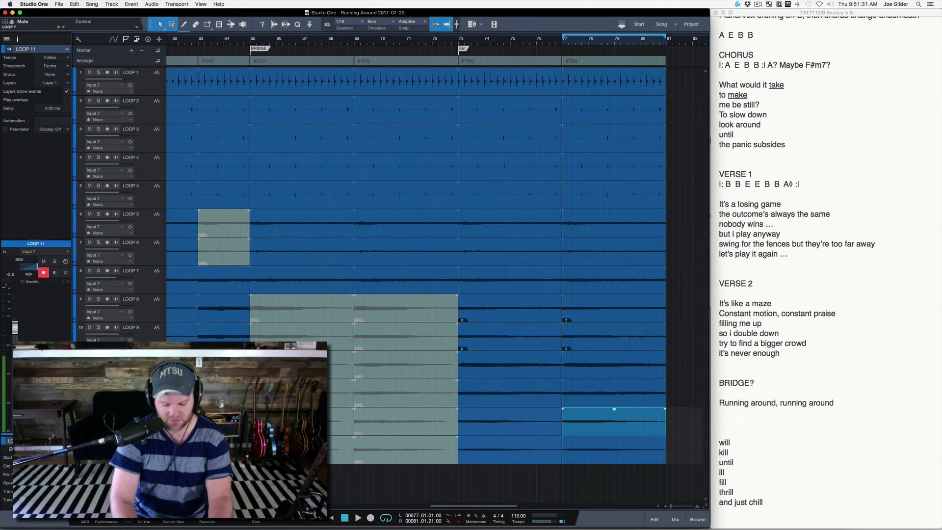
key("Down")
key("Down")
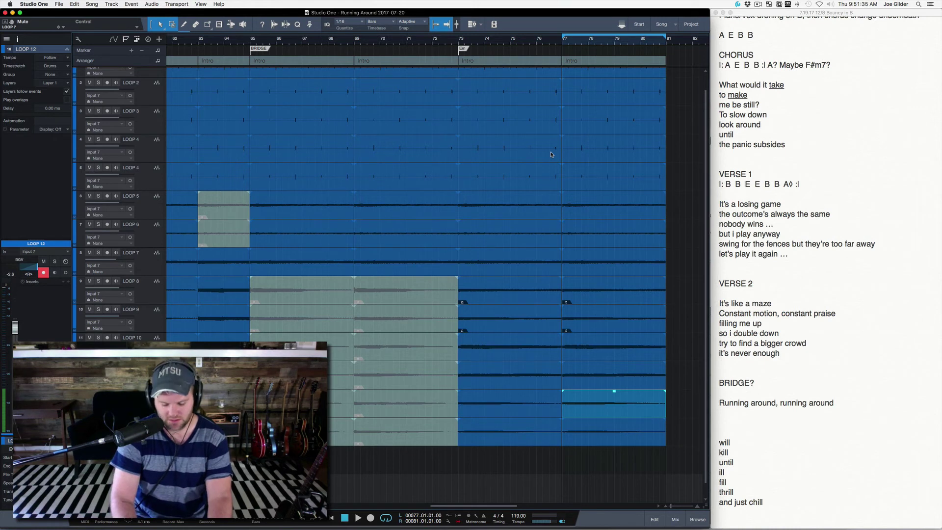
key("slash")
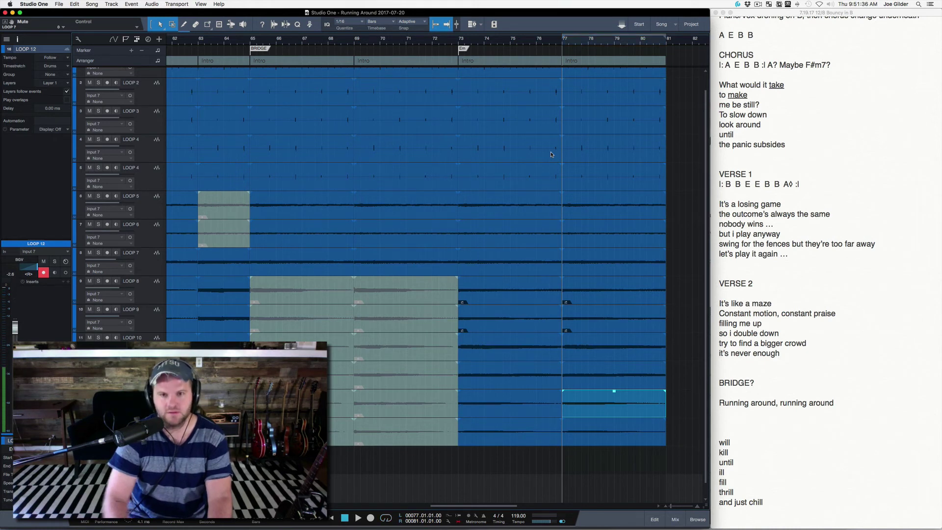
left_click(534, 464)
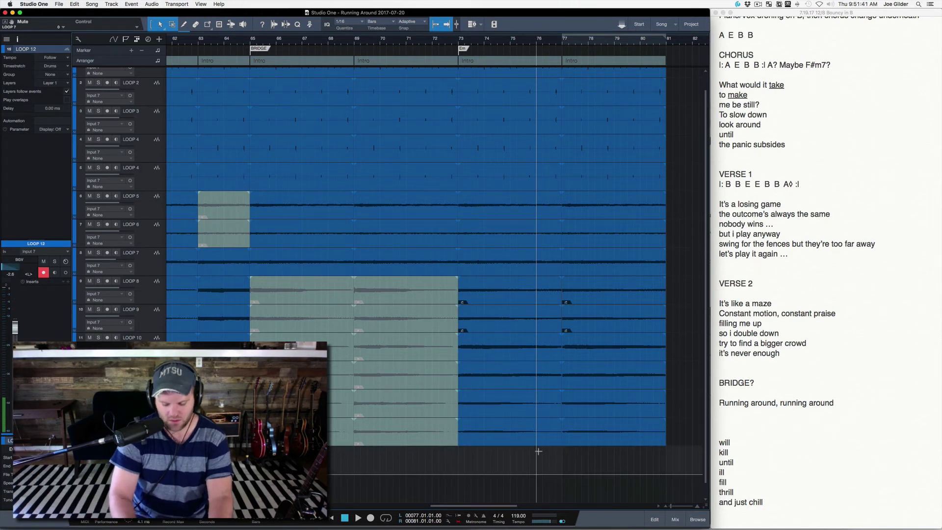
key("space")
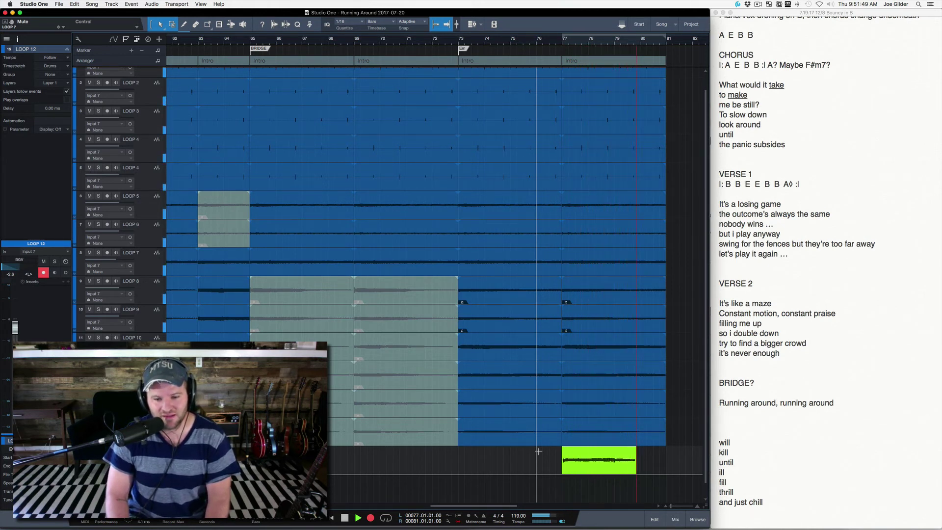
key("space")
key("super+z")
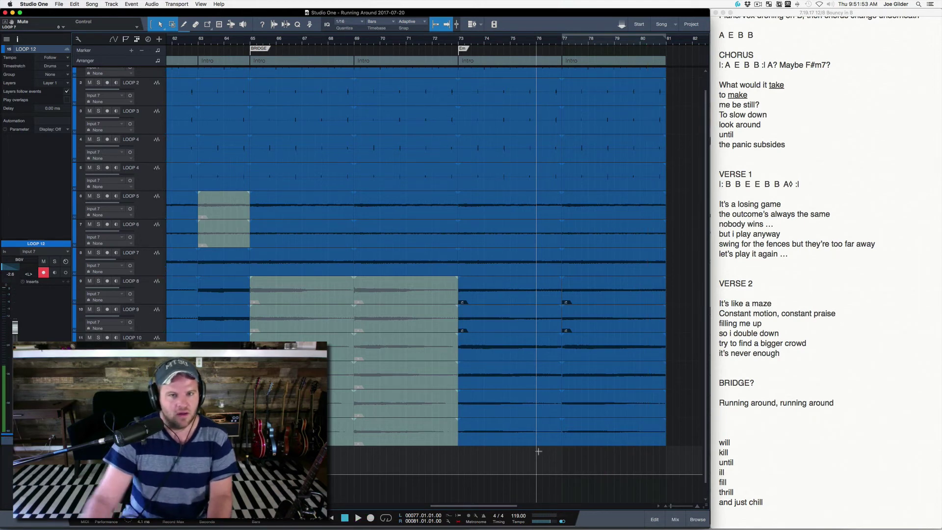
Record a take on the LOOP 12 track from bar 77 to 81, starting playback at bar 75.
left_click(509, 43)
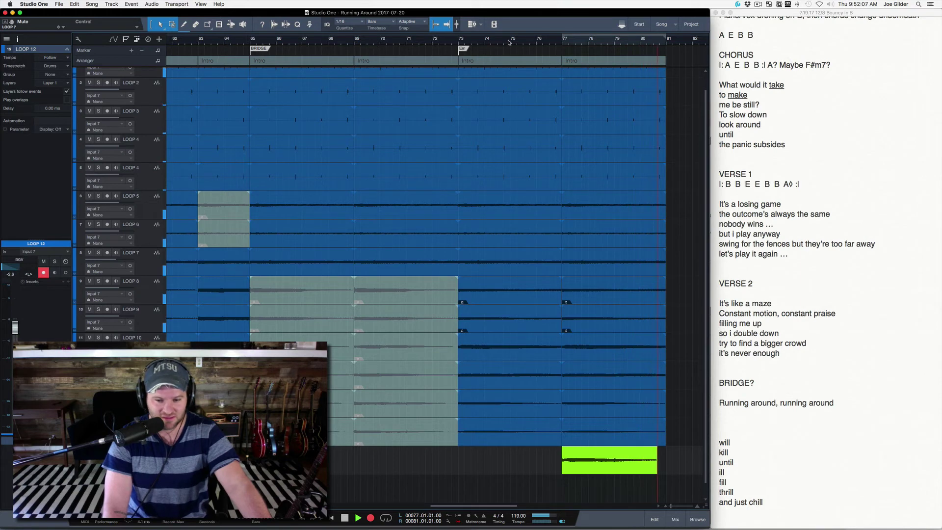
key("space")
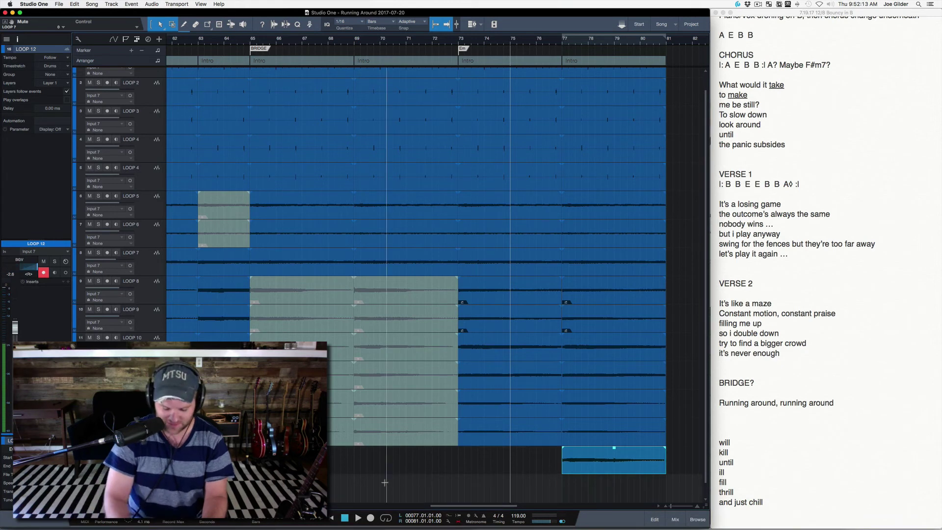
Record a take on the second LOOP 12 track from bar 77, starting playback ahead of the punch-in.
key("space")
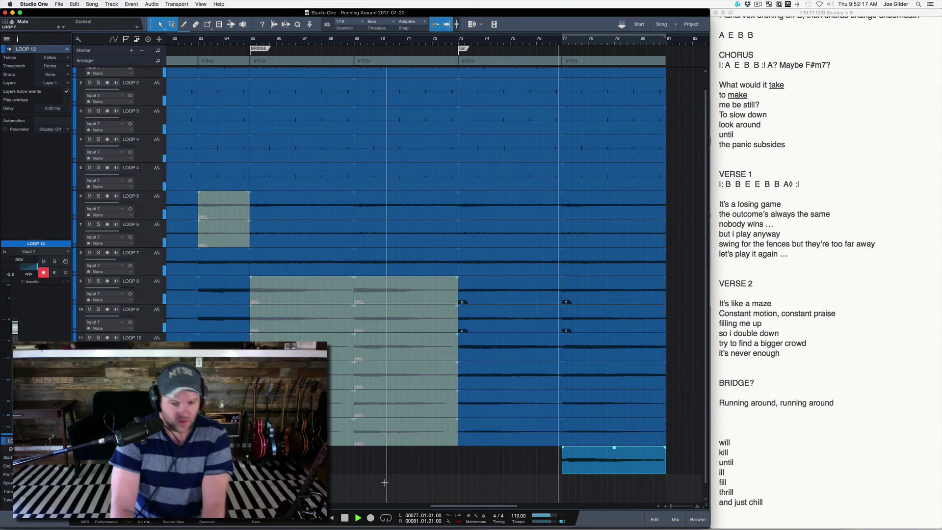
key("KP_Multiply")
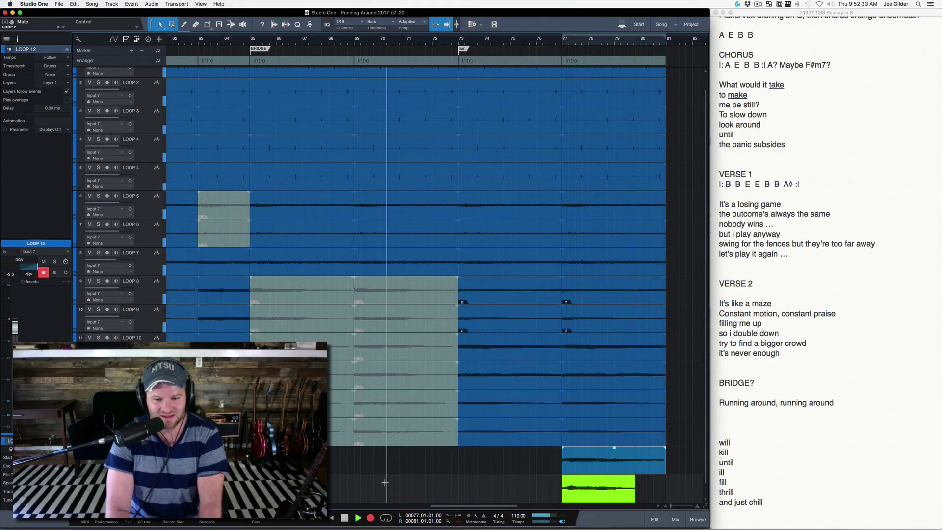
key("space")
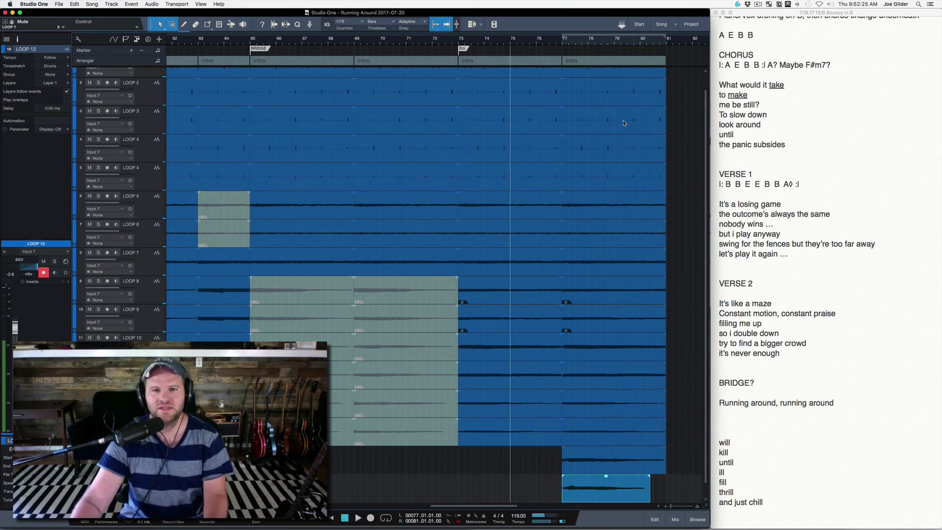
Move the punch-in point to bar 79 and record bars 79 to 81 on the second LOOP 12 track, starting playback at bar 77.
left_click_drag(560, 38, 615, 44)
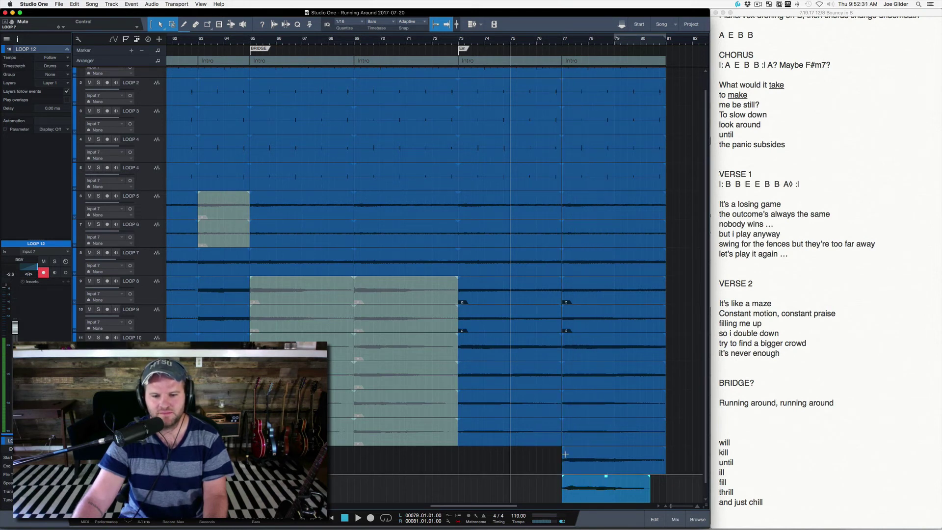
left_click(562, 41)
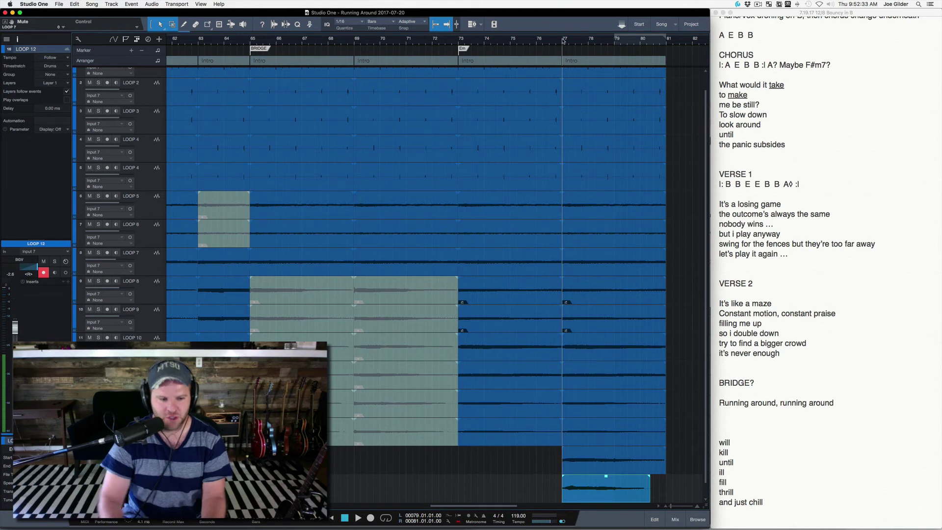
key("space")
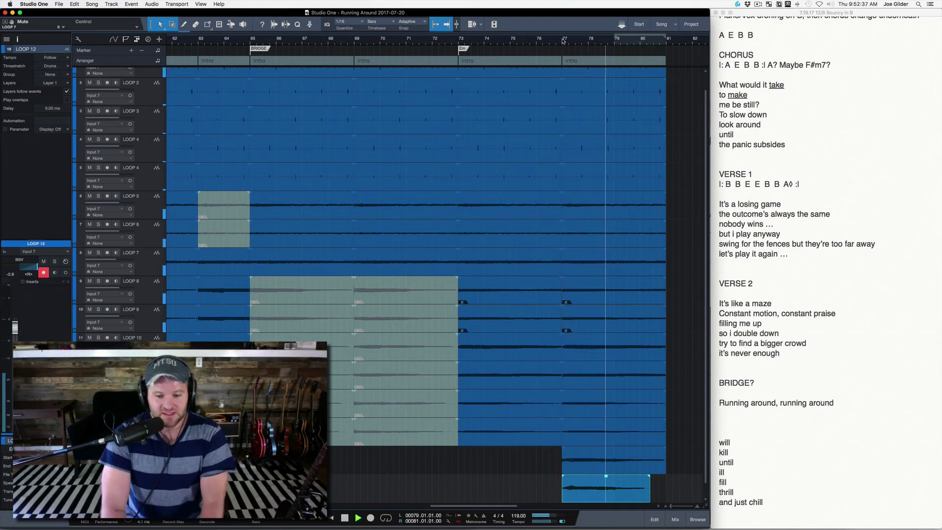
key("KP_Multiply")
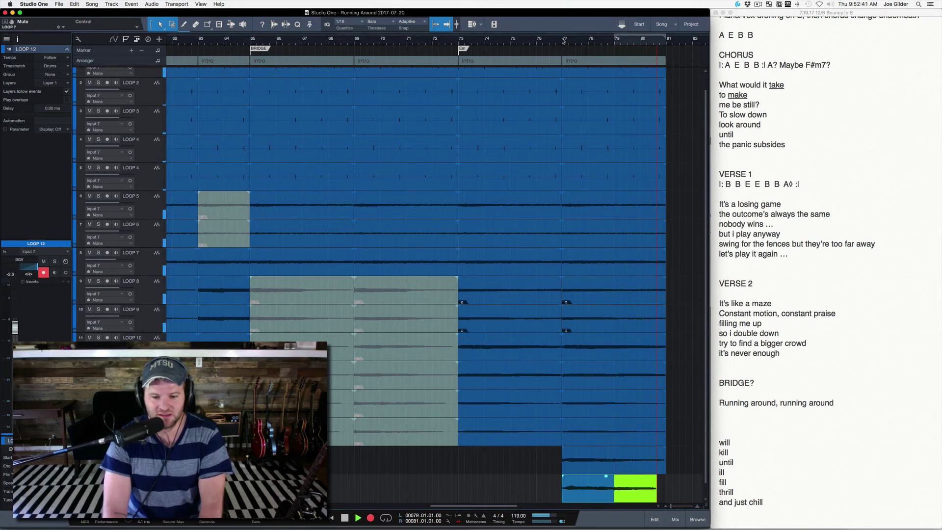
key("space")
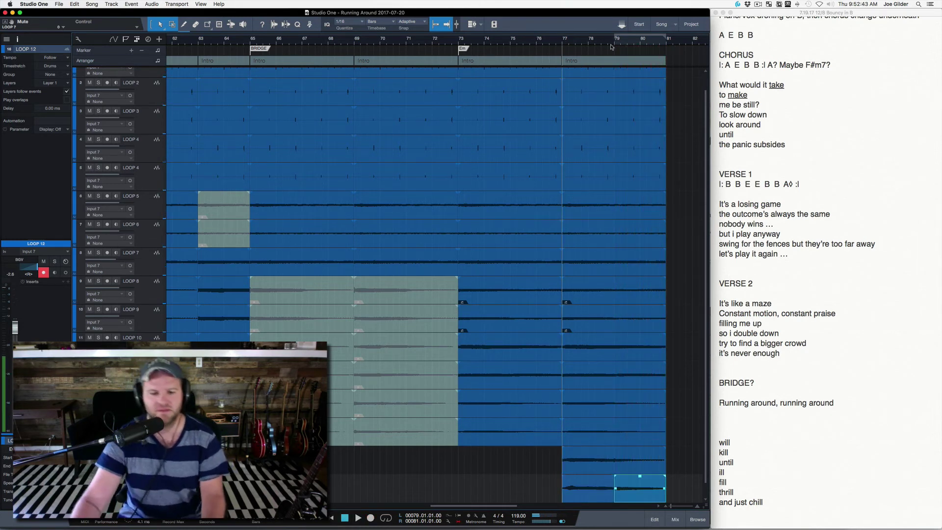
Record over bars 79 to 81 on the first LOOP 12 track, starting playback at bar 77.
key("Up")
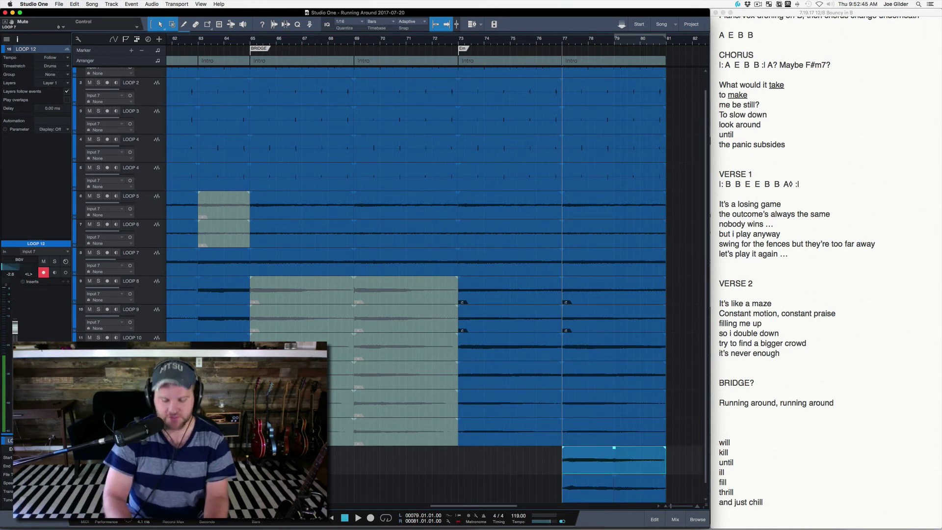
key("space")
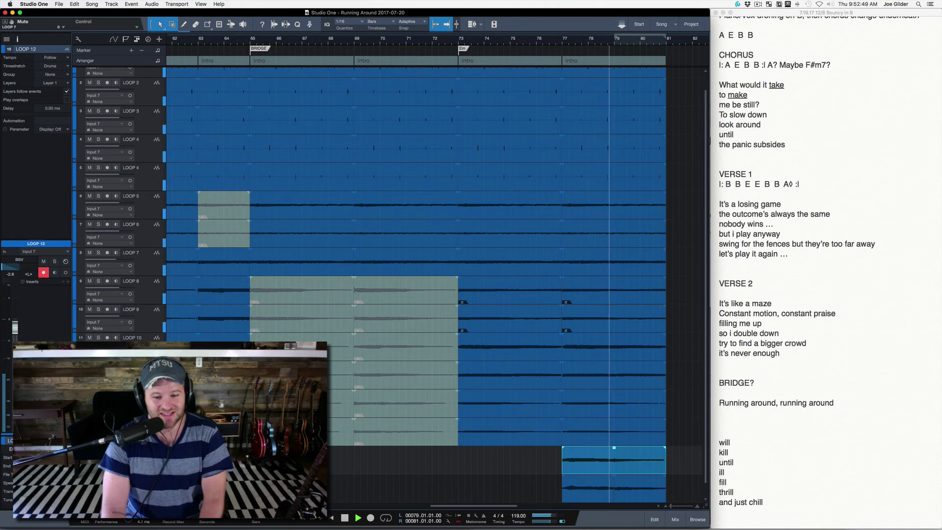
key("KP_Multiply")
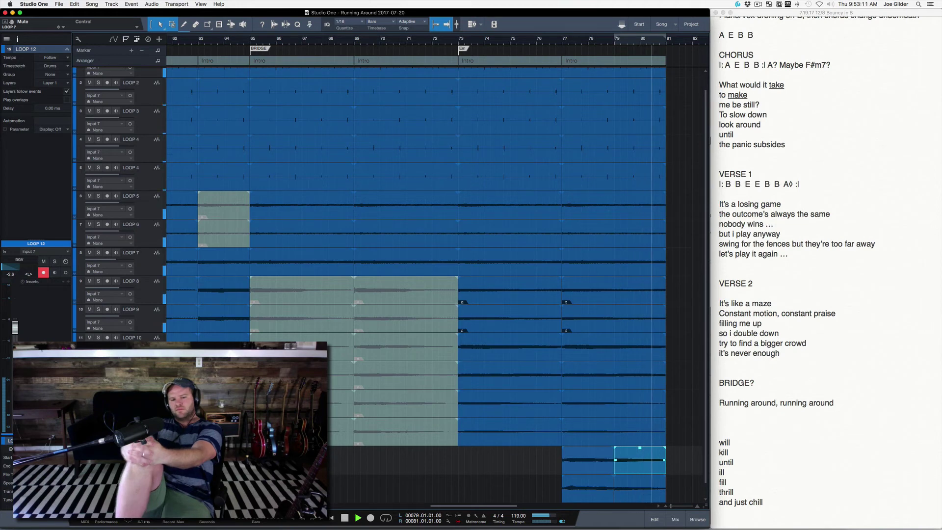
key("space")
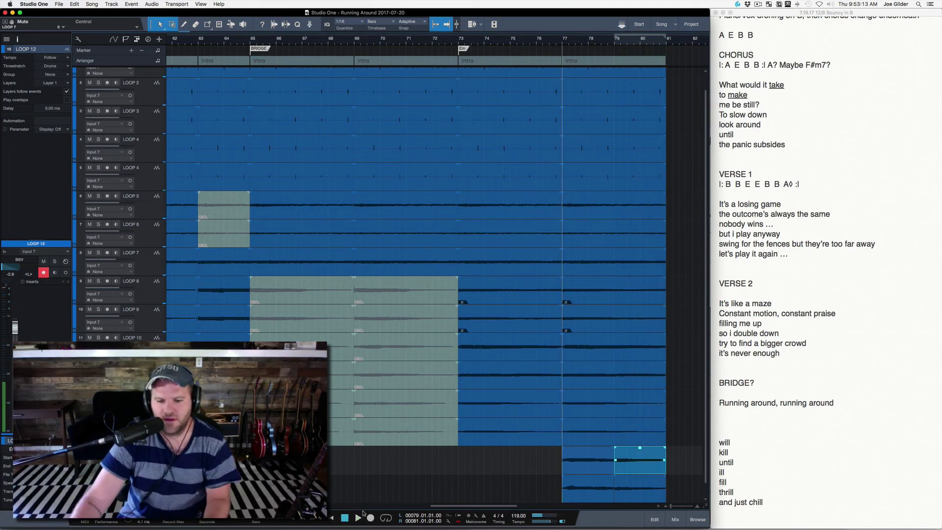
Slightly lower the event volume of the bar 79 to 81 recordings on both LOOP 12 tracks.
key("shift+e")
key("shift+e")
key("shift+e")
key("shift+e")
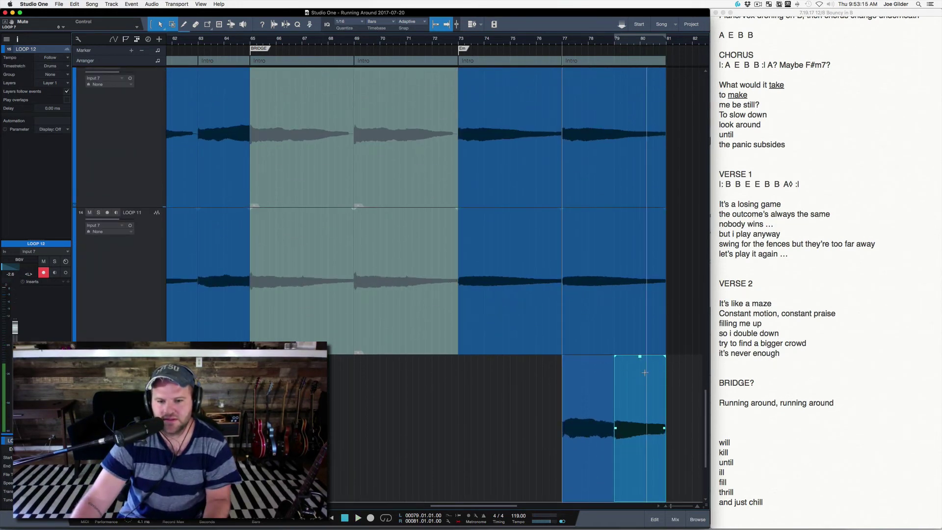
left_click_drag(641, 361, 640, 370)
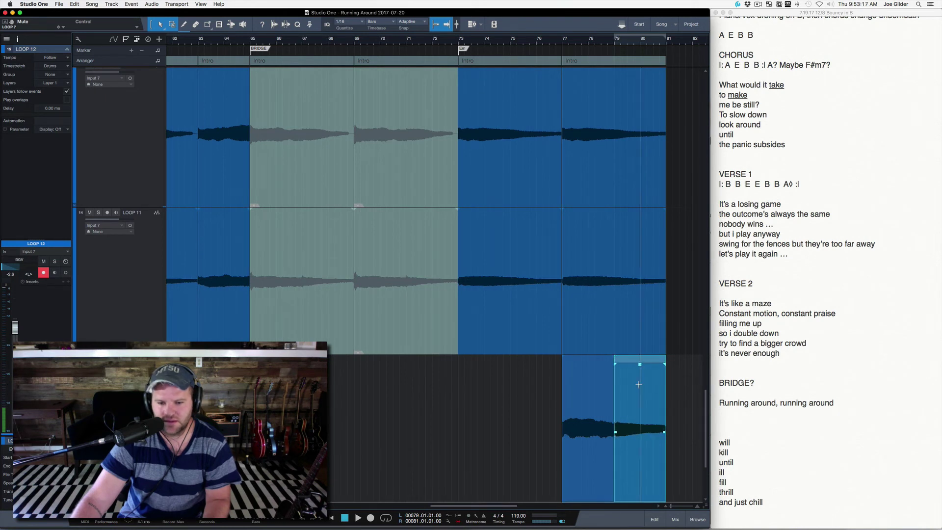
scroll(630, 458, "down", 5)
left_click(643, 460)
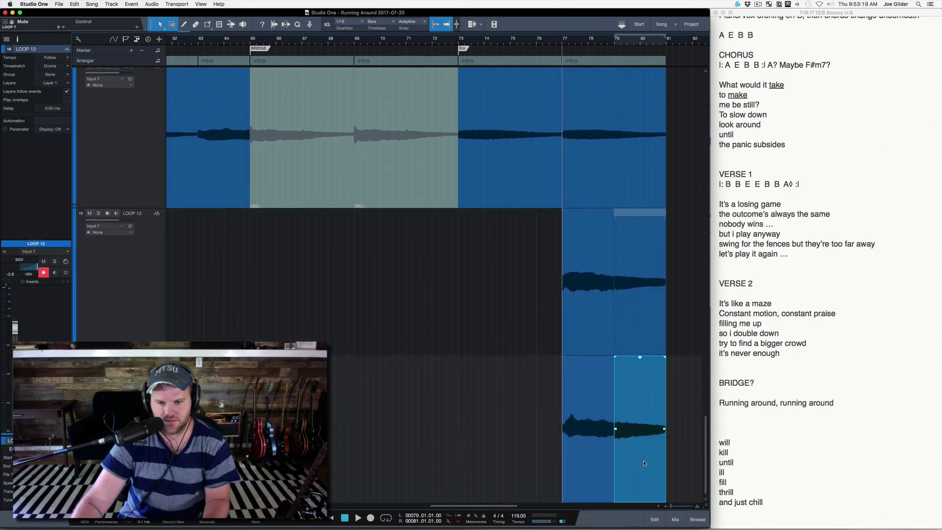
key("space")
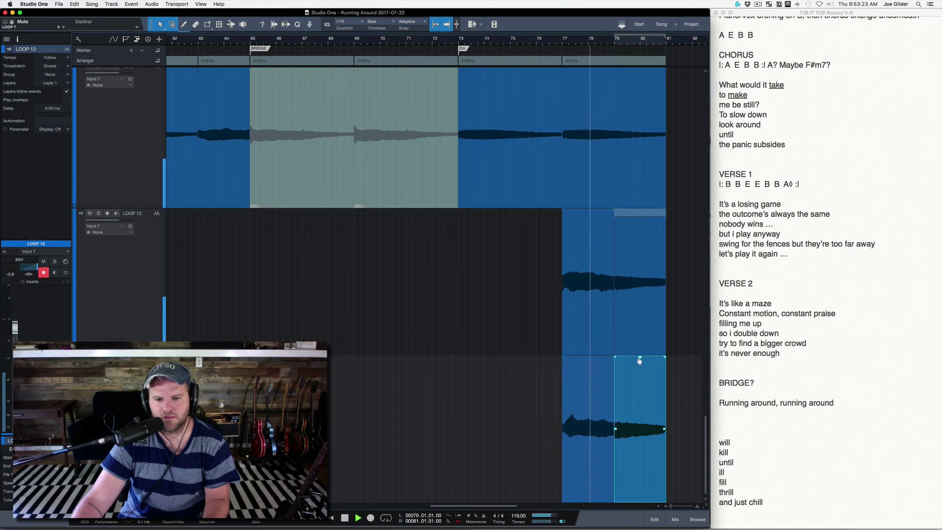
left_click_drag(639, 359, 639, 362)
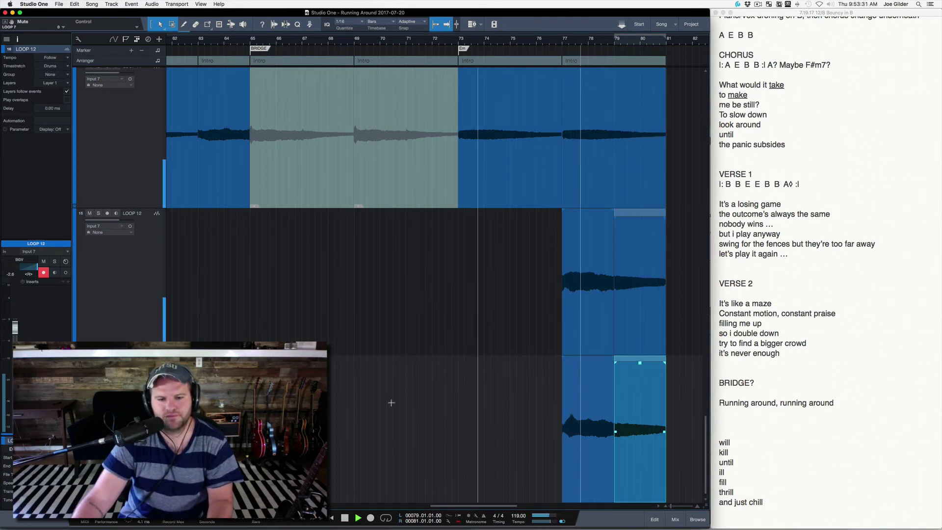
Compare the section with LOOP 12 muted and unmuted, then delete and re-record bars 79 to 81 on the second LOOP 12 track.
key("m")
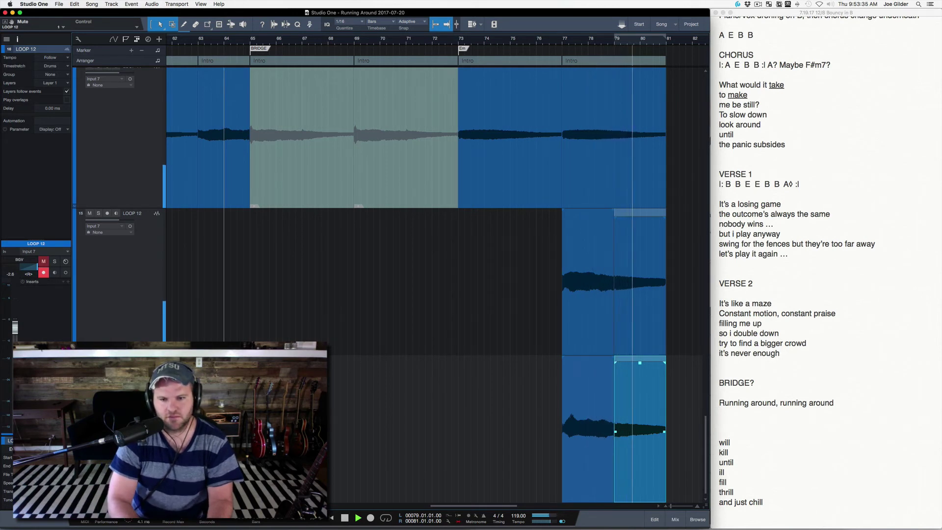
key("m")
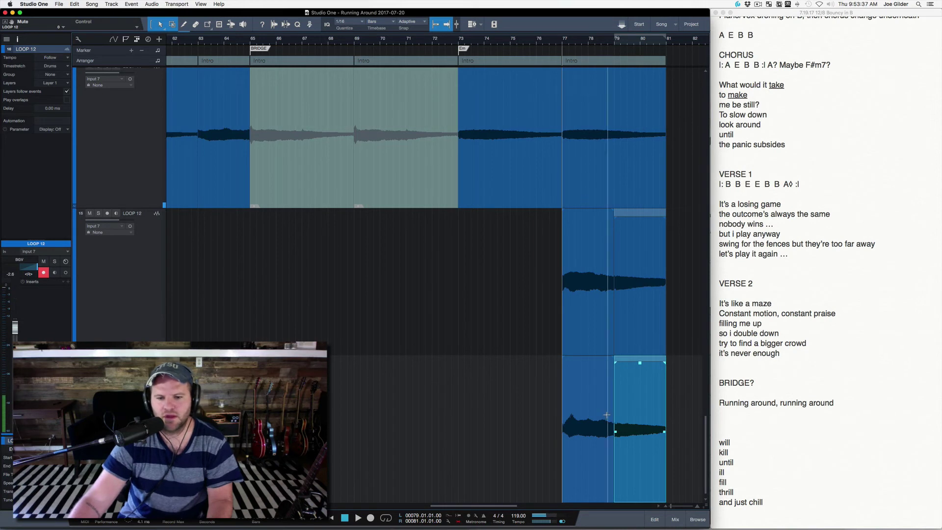
key("Delete")
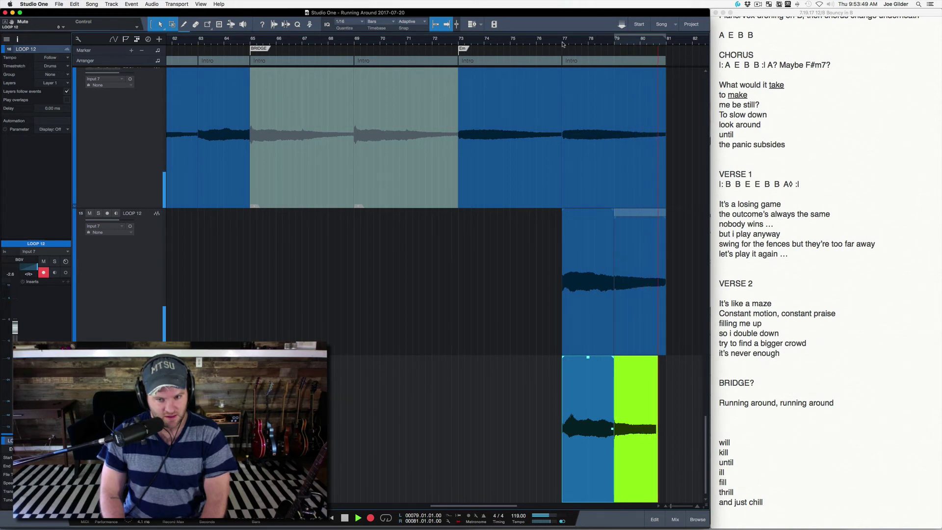
left_click(562, 45)
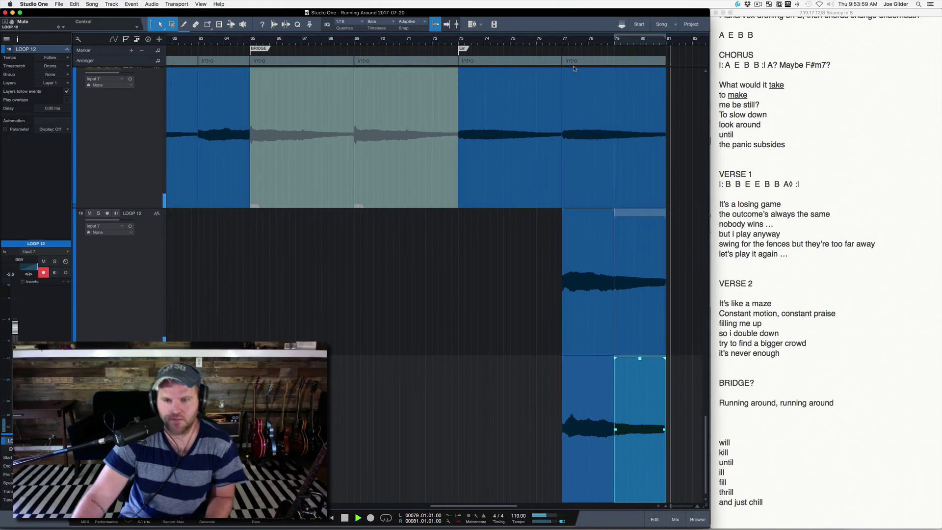
key("space")
Merge the split recordings on both LOOP 12 tracks into one event each from bar 77 to 81.
left_click_drag(537, 40, 538, 26)
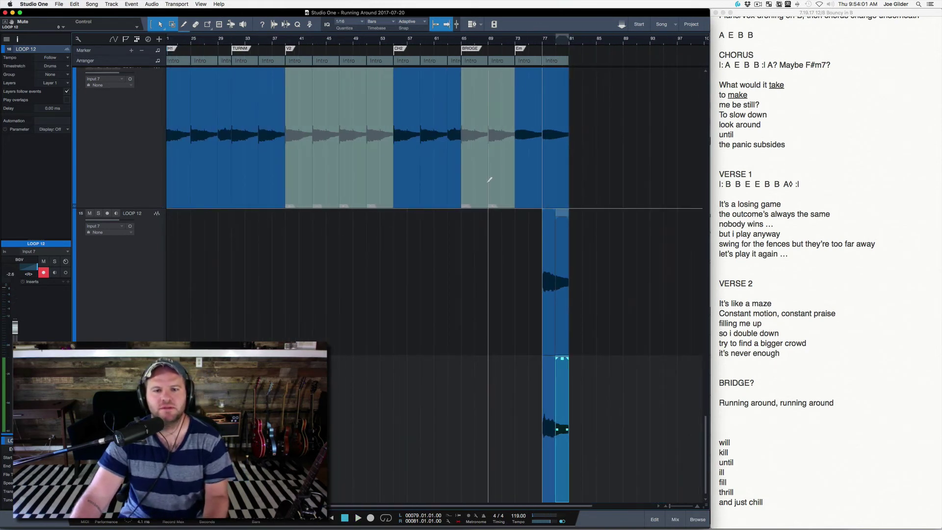
scroll(489, 180, "down", 5)
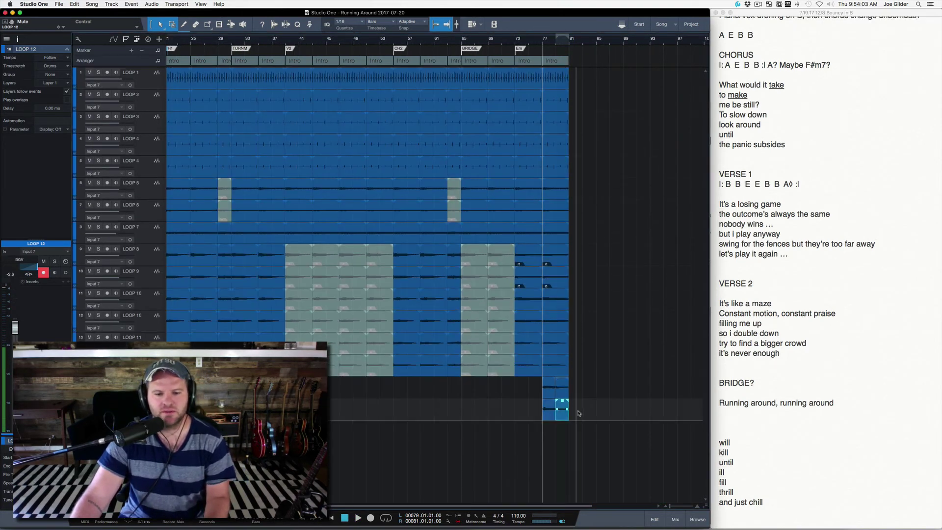
left_click(563, 407)
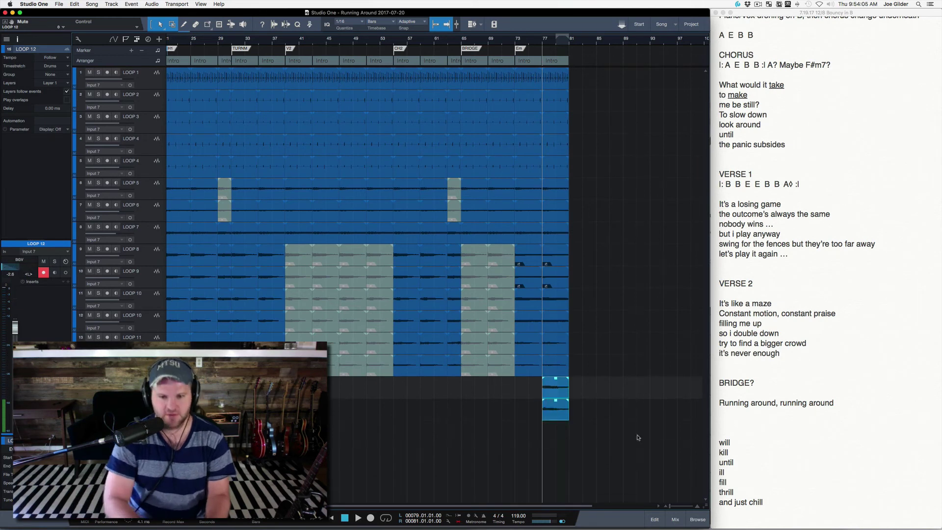
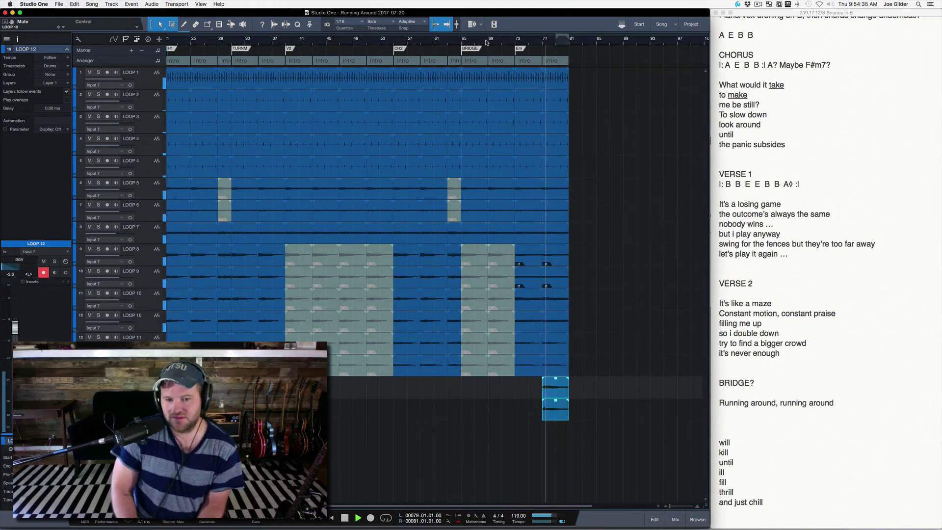
Copy both merged LOOP 12 events to bar 73 and lower the LOOP 12 volume to -7.4 dB, listening from the bridge.
key("space")
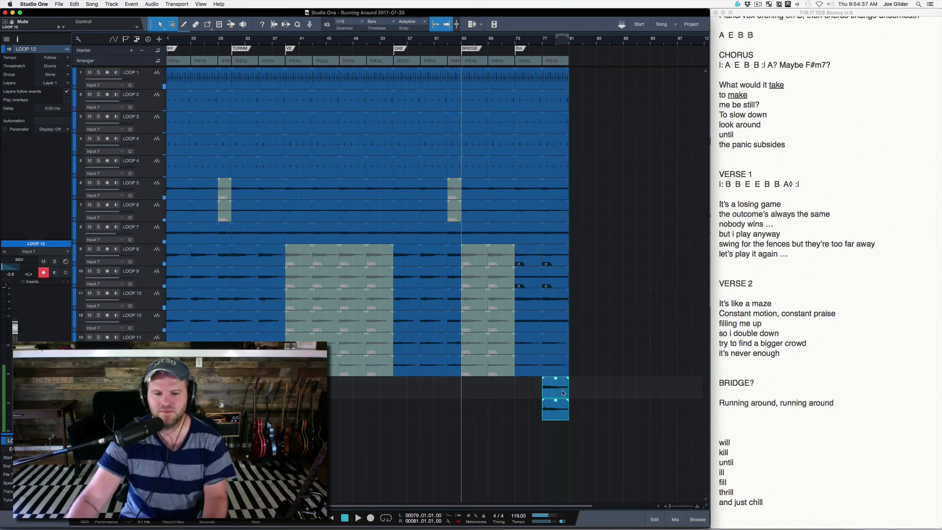
left_click_drag(540, 394, 523, 394)
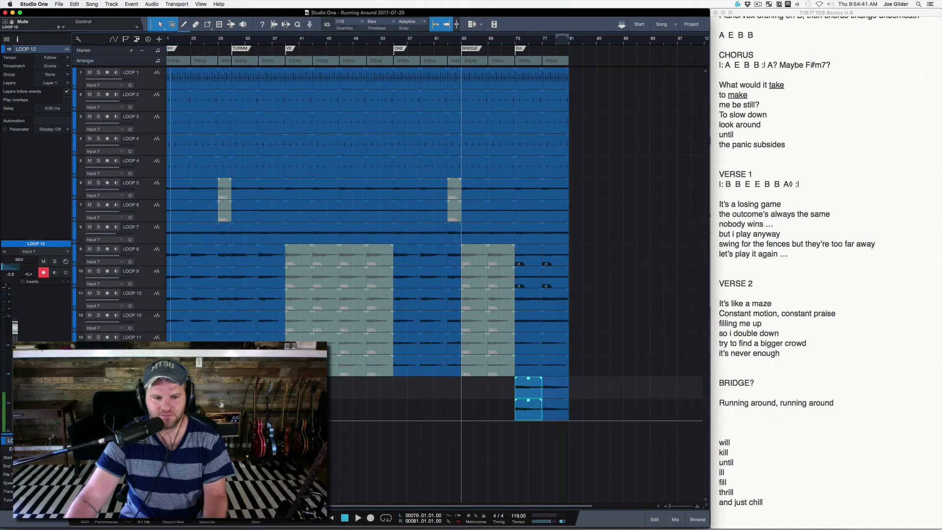
left_click(150, 409, "shift")
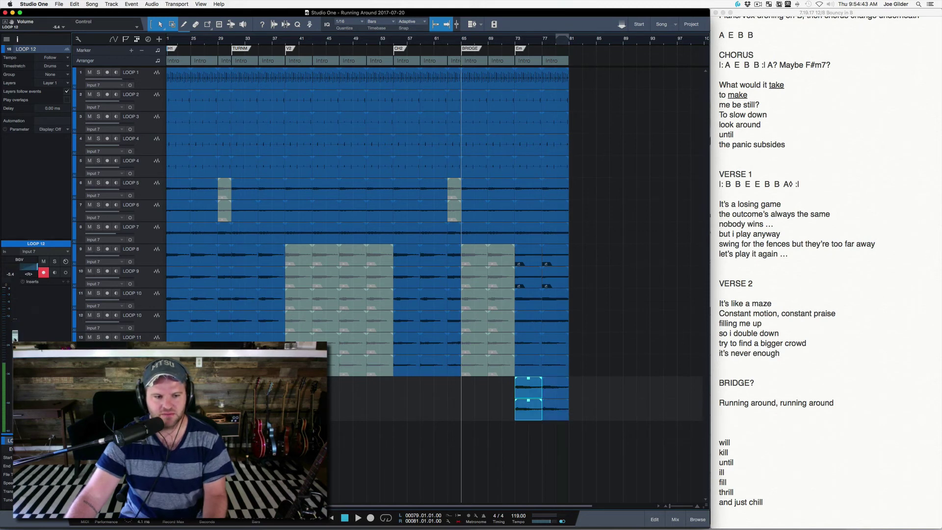
key("space")
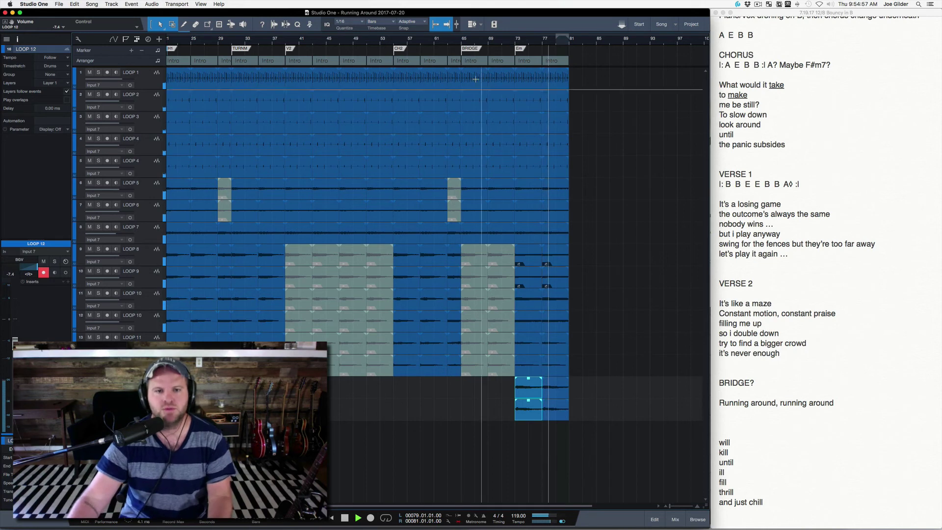
Copy the three arranger sections of the CH2 chorus to the end of the song at bar 81.
left_click(407, 61)
left_click(454, 61, "shift")
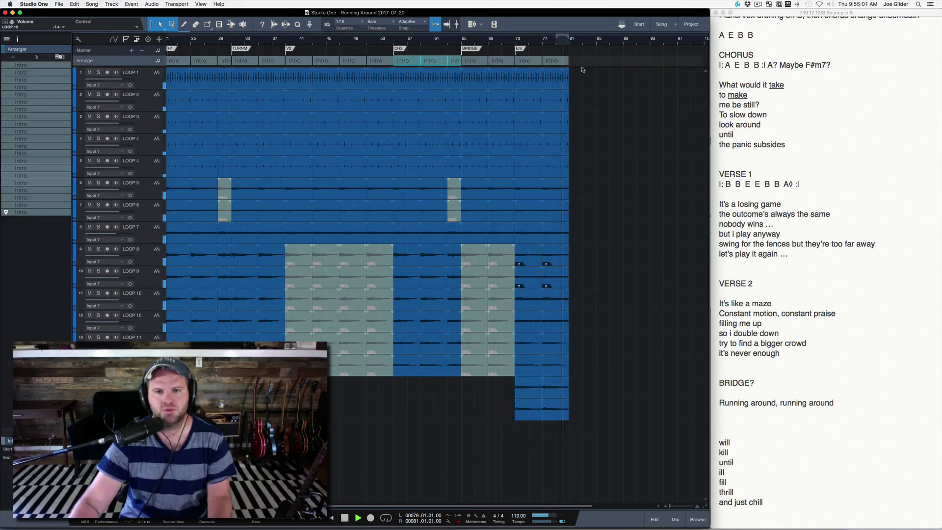
left_click_drag(581, 68, 579, 65)
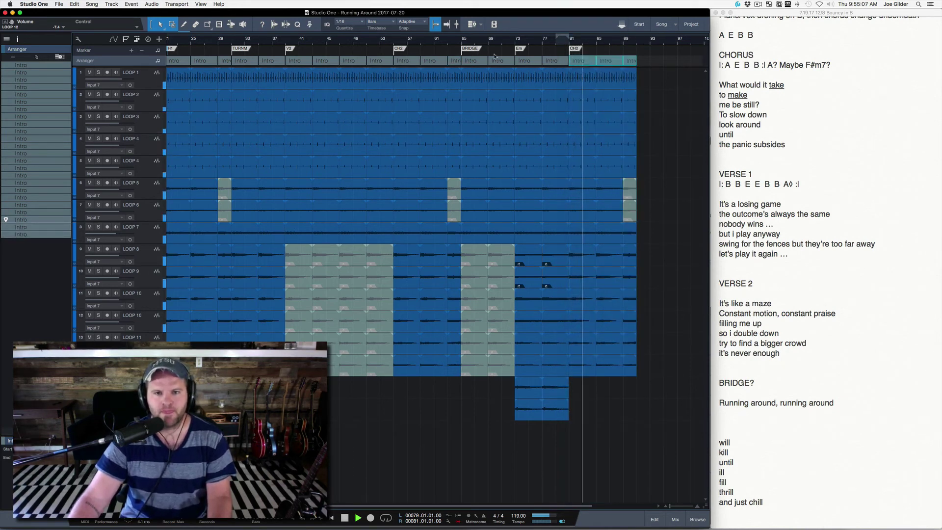
Listen from the Em marker at bar 73 towards the final chorus, and select the chorus events from bar 81 to the end.
key("space")
left_click(517, 44)
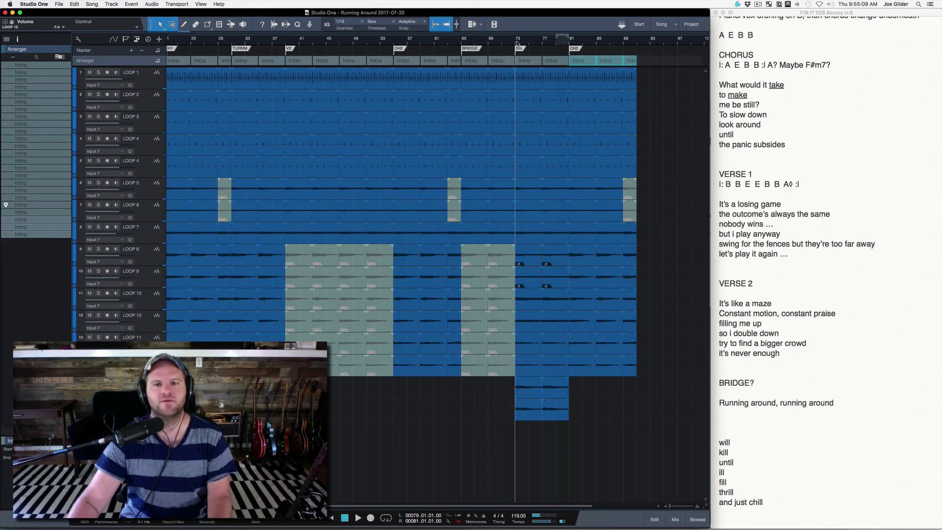
key("space")
mouse_move(536, 43)
left_mouse_down()
mouse_move(538, 62)
mouse_move(538, 47)
left_mouse_up()
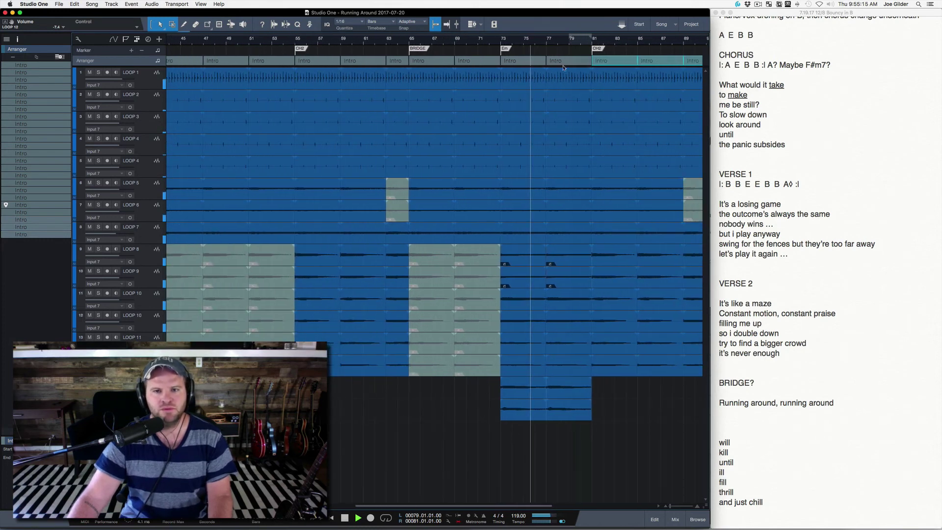
scroll(571, 116, "right", 5)
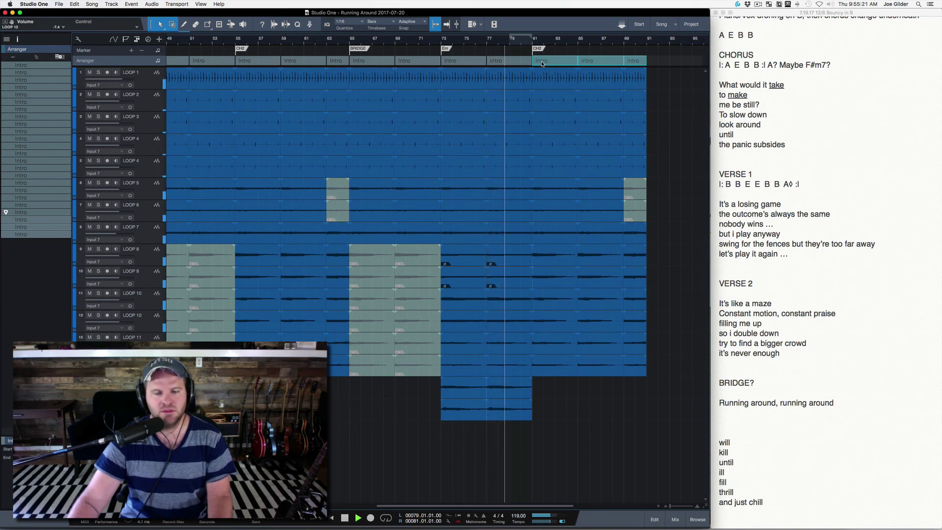
left_click_drag(653, 69, 539, 357)
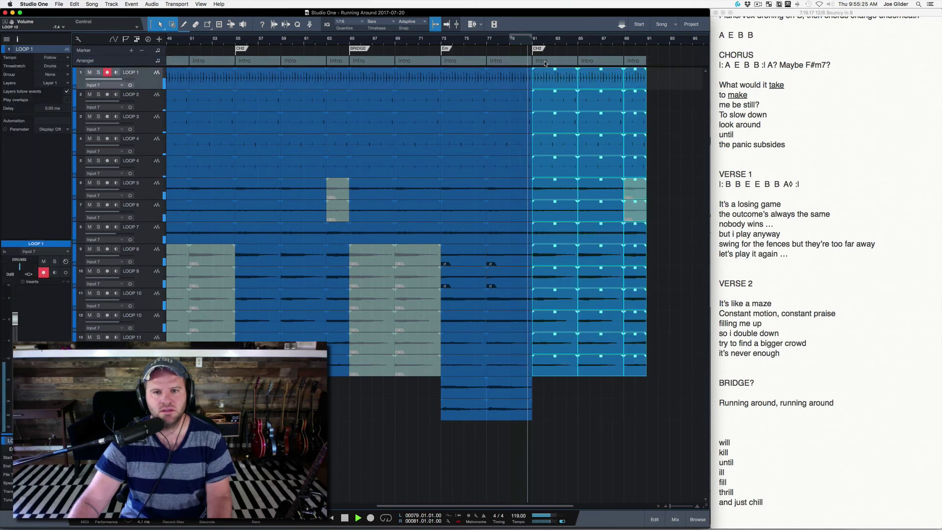
key("space")
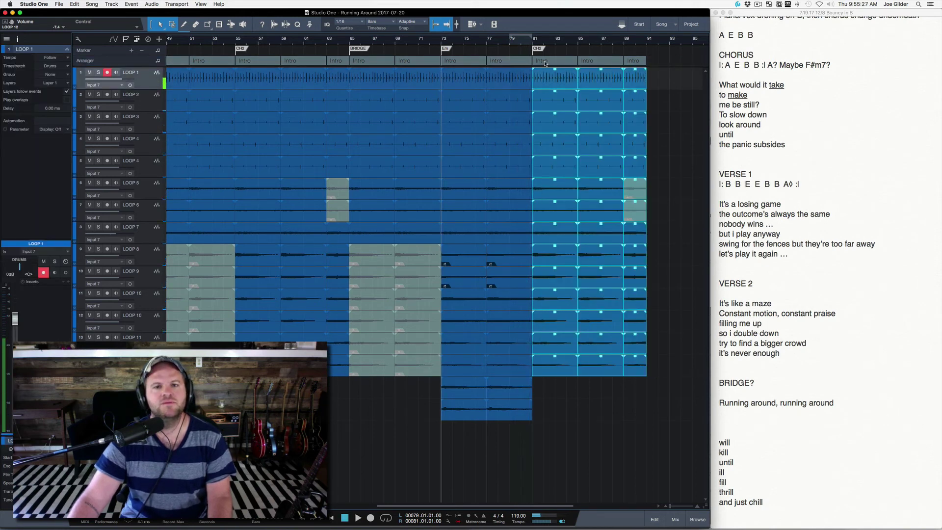
Try a copy of the two-bar turnaround section at bar 81 before the final chorus, listening from bar 80.
left_click_drag(640, 62, 534, 65)
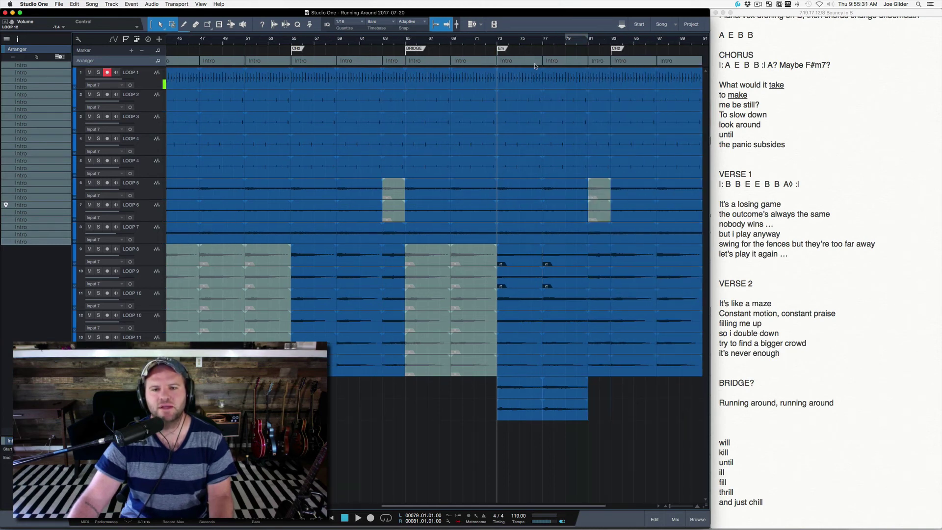
scroll(594, 74, "right", 5)
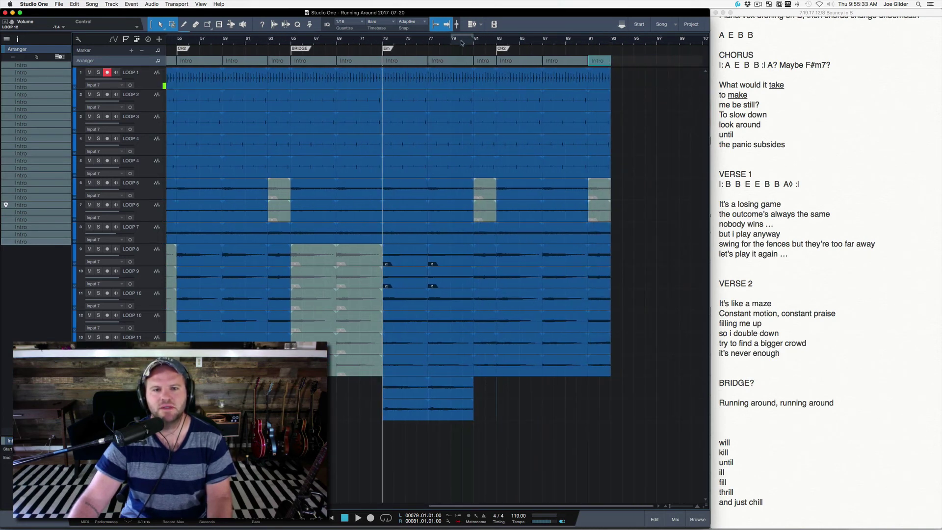
left_click(461, 42)
key("space")
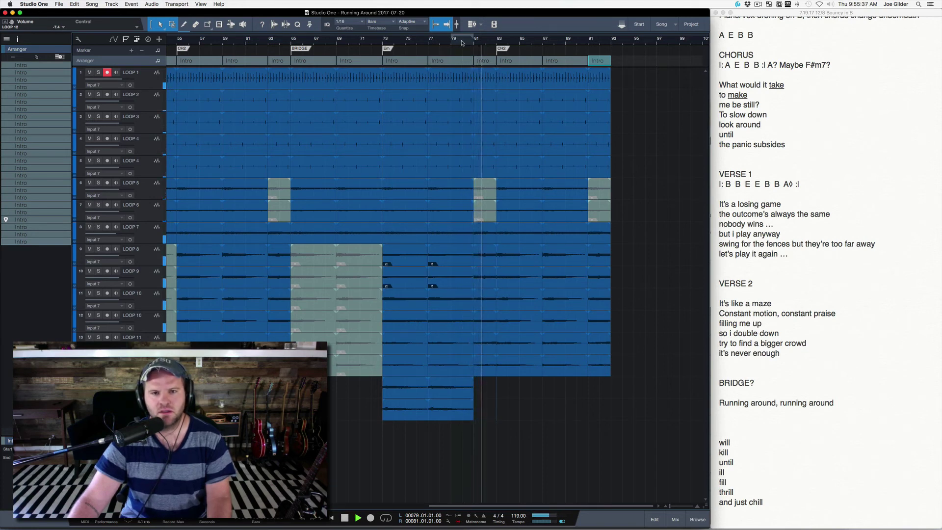
scroll(481, 55, "up", 3)
scroll(481, 55, "up", 2)
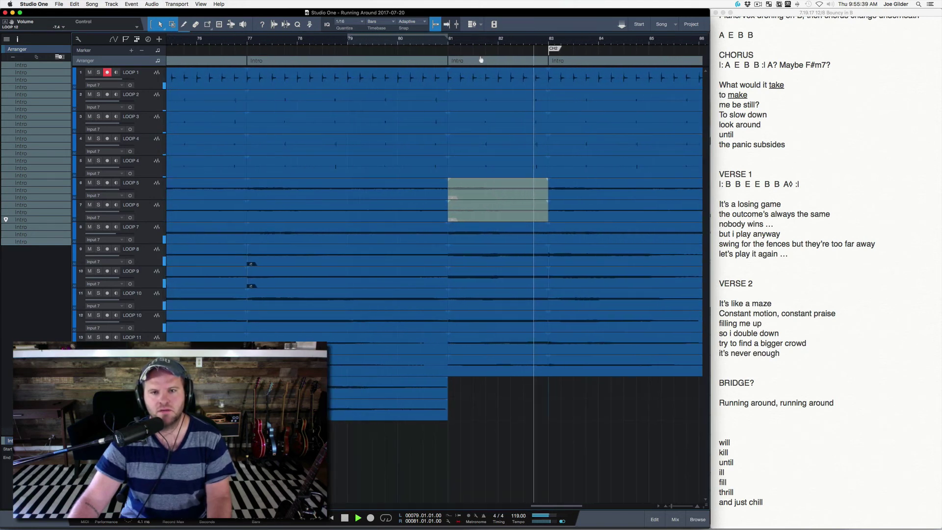
key("space")
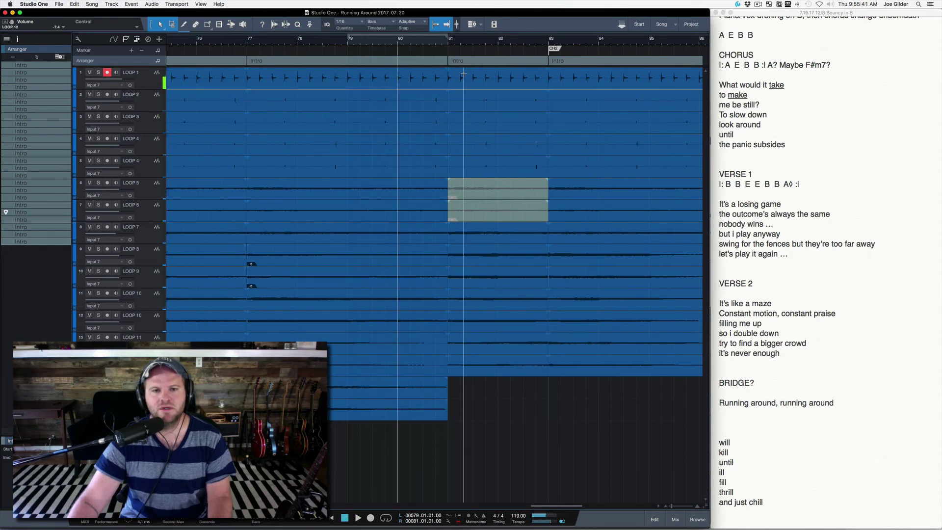
Split all tracks at bar 82, then delete the events in bar 81 and the two-bar arranger section above them.
left_click_drag(500, 425, 501, 72)
left_click(499, 75, "alt")
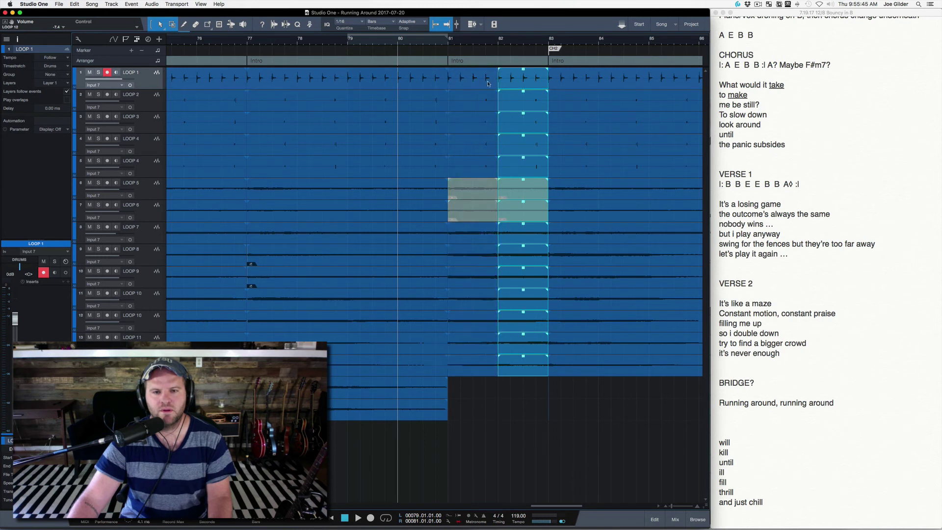
left_click_drag(475, 406, 486, 76)
key("Delete")
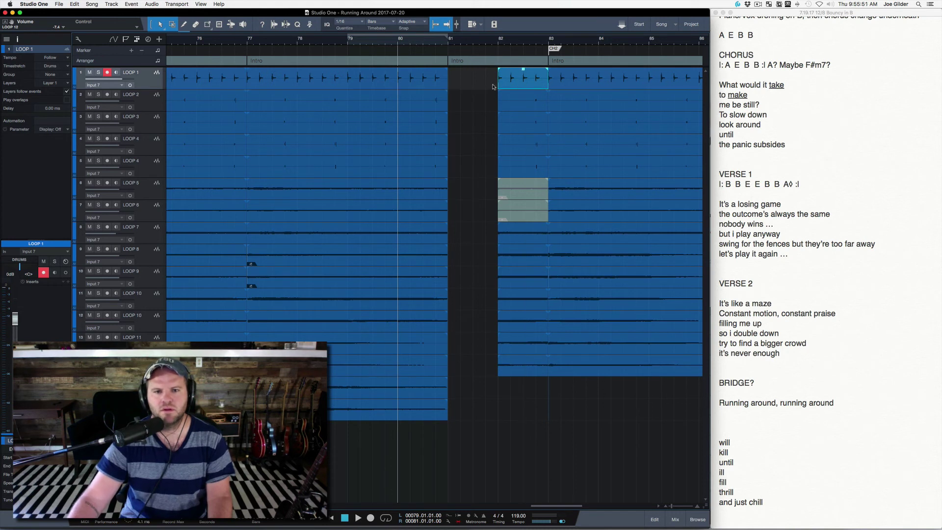
left_click(485, 63)
key("Delete")
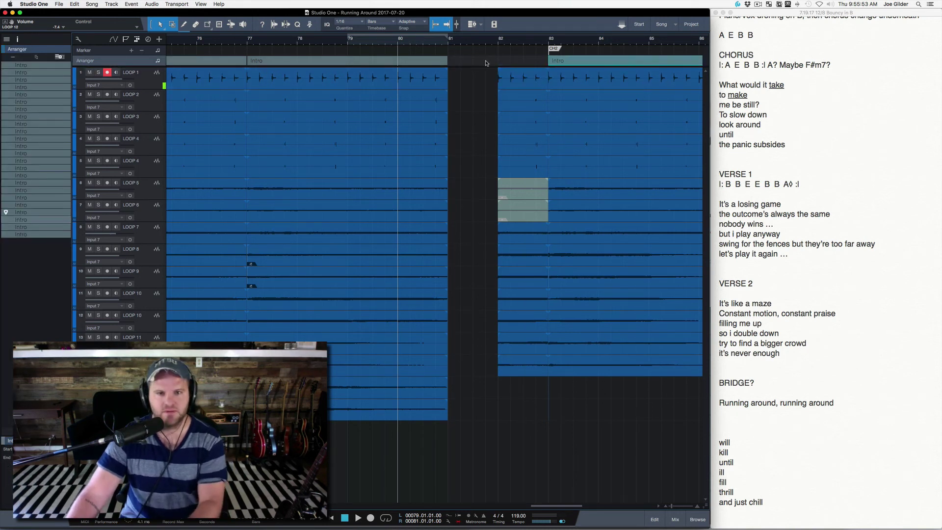
Move the remaining one-bar turnaround events from bar 82 to bar 81 and listen from bar 77.
left_click_drag(485, 83, 534, 404)
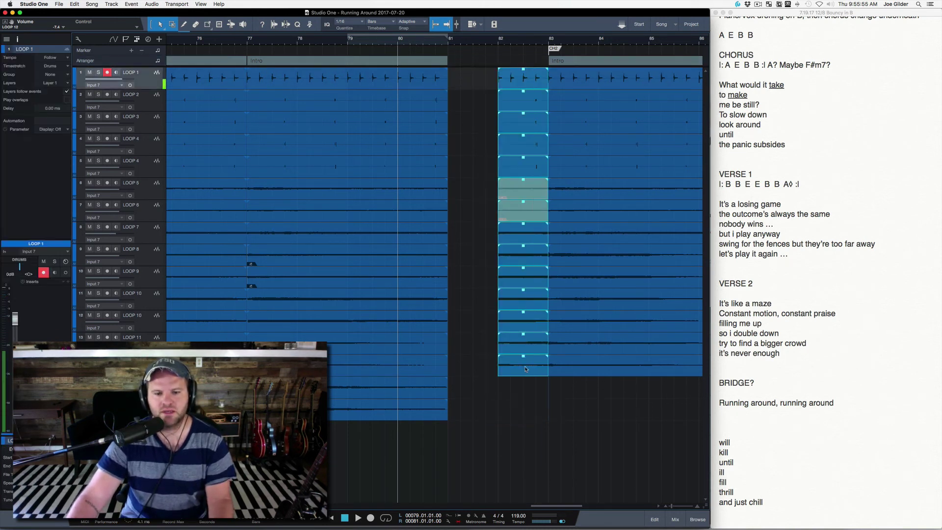
left_click_drag(522, 366, 478, 366)
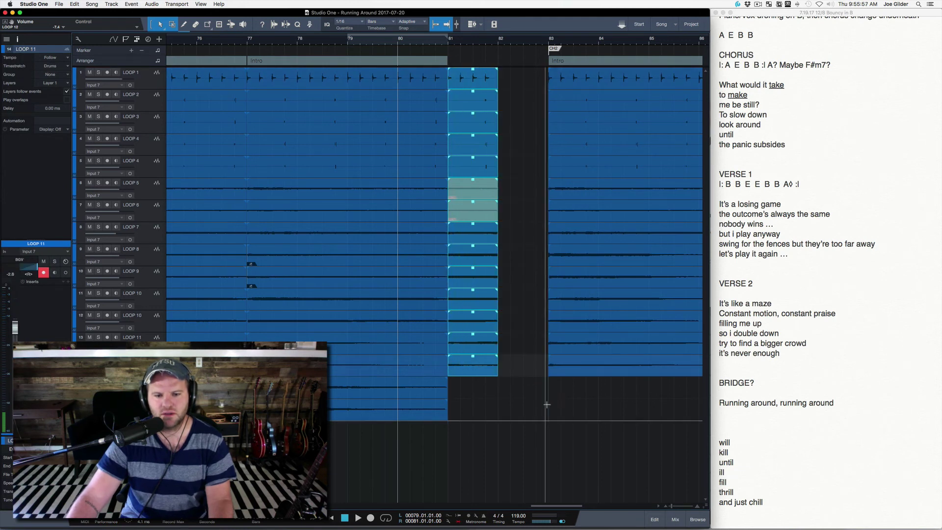
left_click_drag(560, 376, 523, 423)
key("Left")
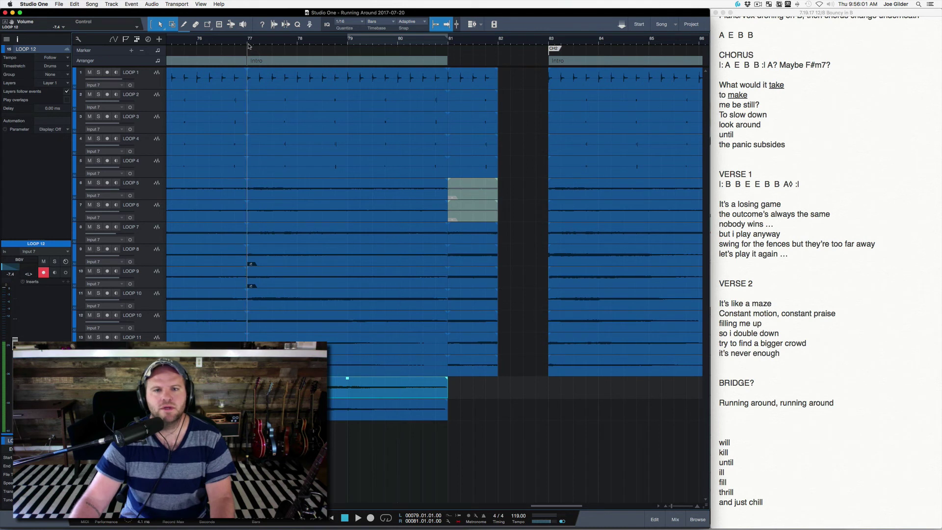
key("space")
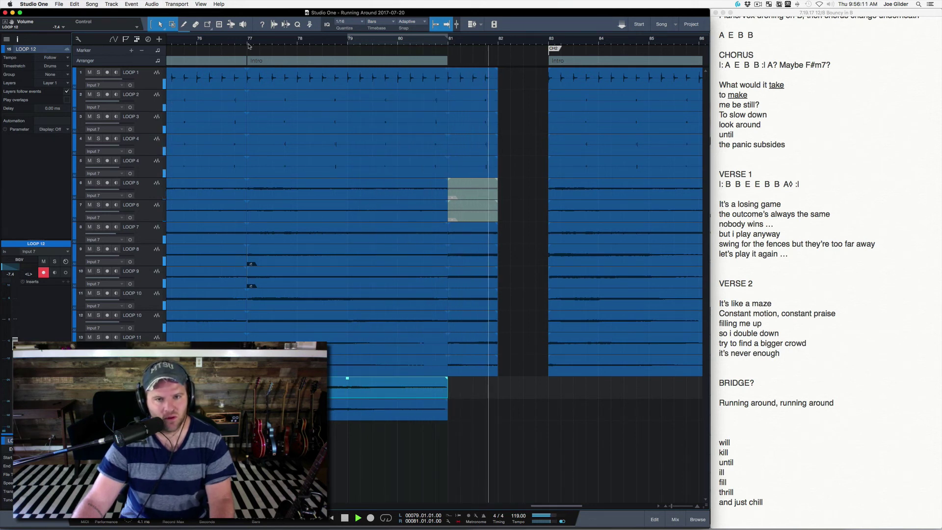
key("space")
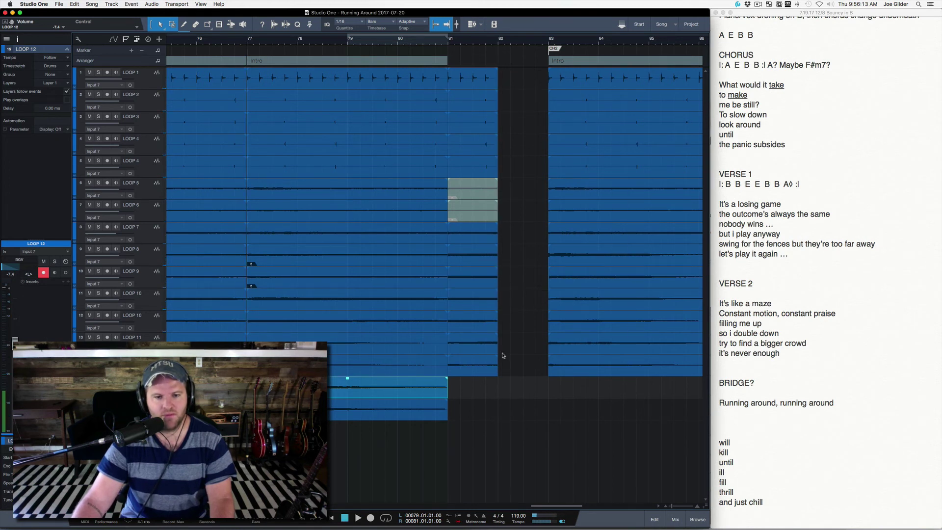
Duplicate the one-bar turnaround events from bar 81 into bar 82 and listen through the transition into the final chorus.
left_click_drag(507, 375, 461, 74)
key("d")
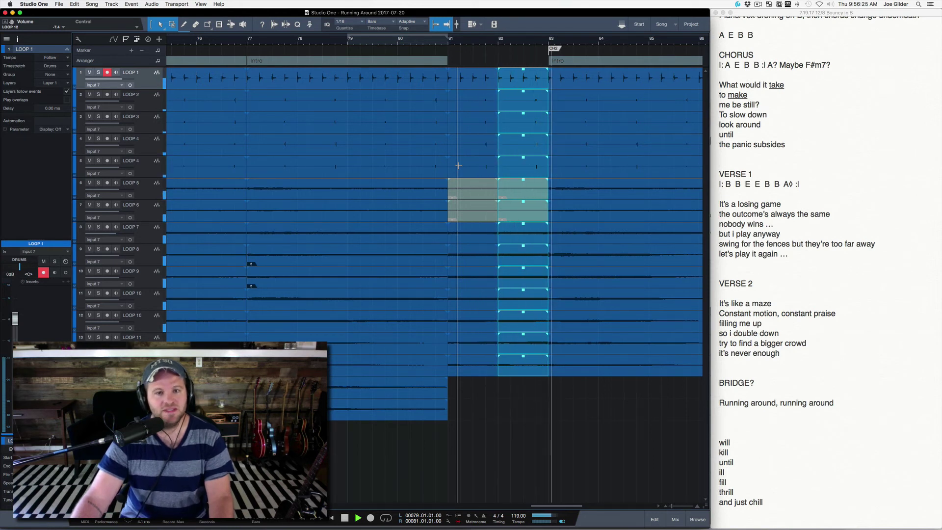
left_click(380, 42)
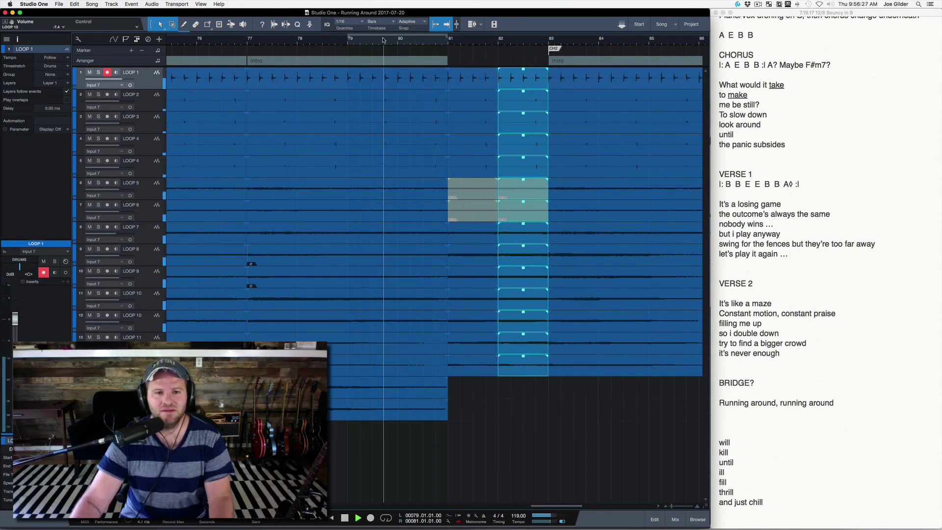
left_click_drag(405, 41, 402, 25)
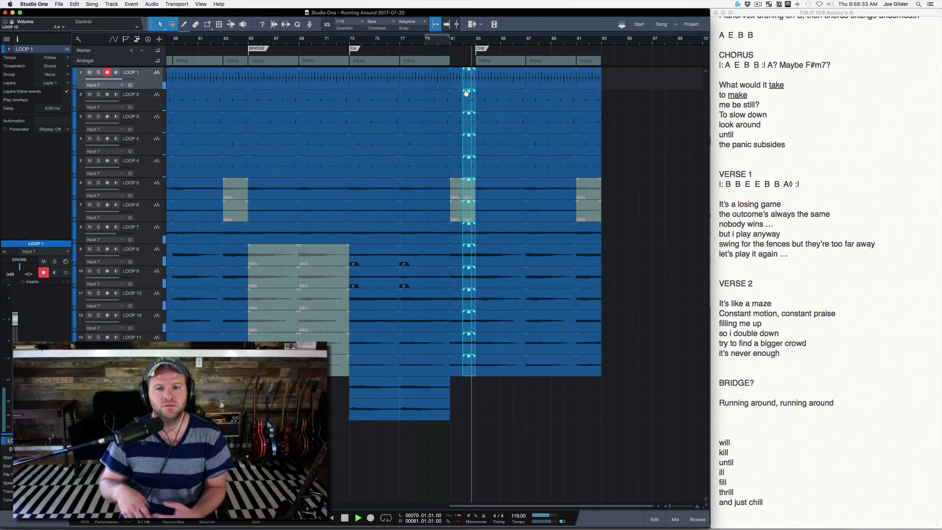
key("space")
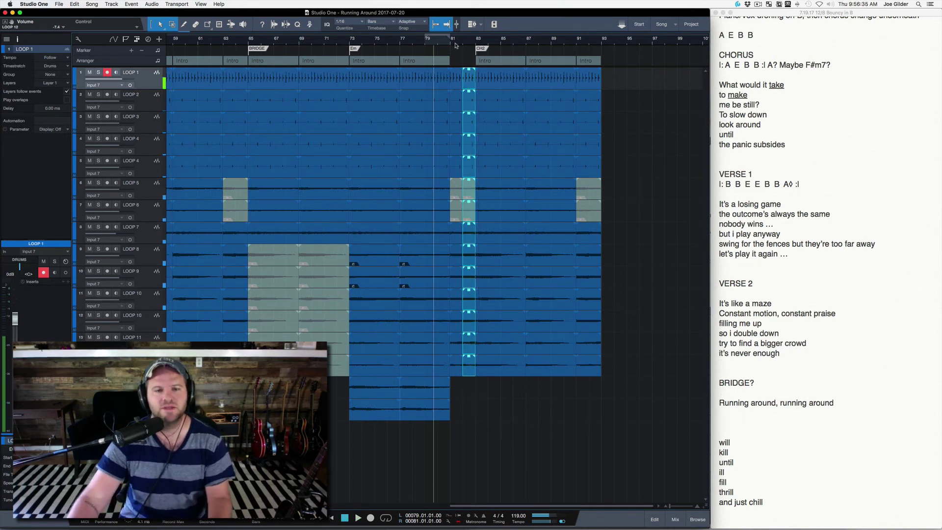
Delete all turnaround events from bar 81 to 83 and move the three final chorus arranger sections back to bar 81.
left_click(457, 65)
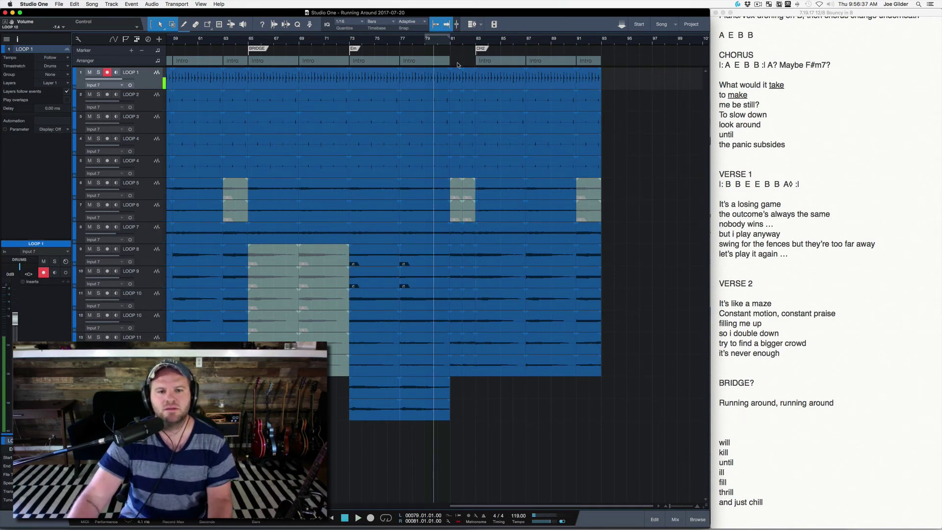
left_click_drag(478, 394, 456, 68)
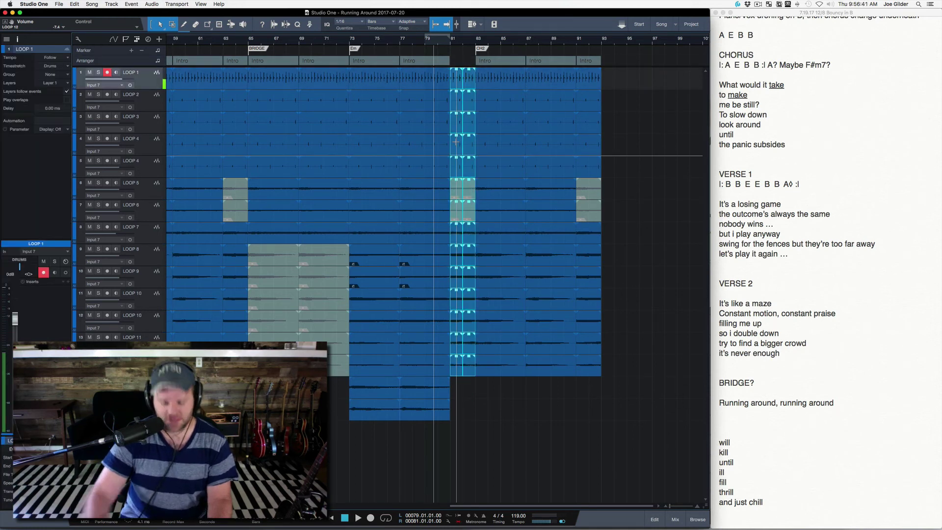
key("Delete")
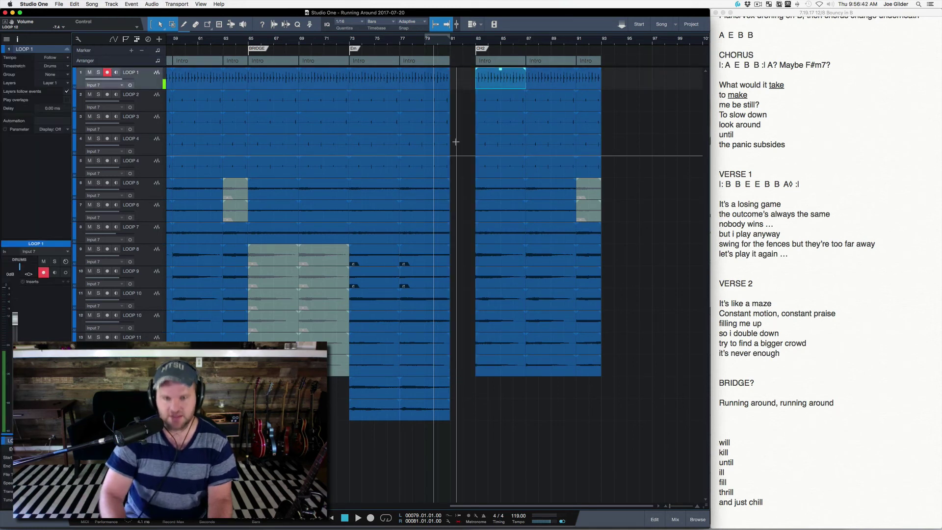
left_click(487, 59)
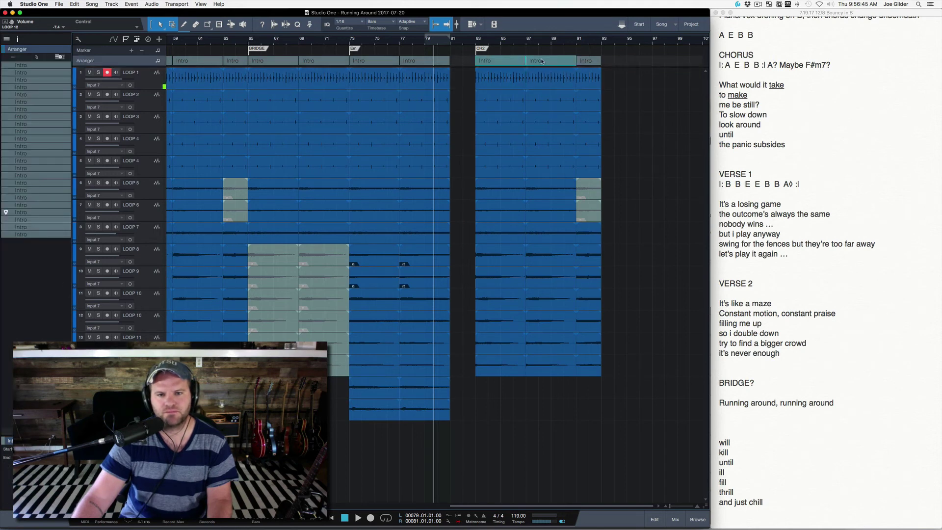
left_click_drag(498, 61, 472, 61)
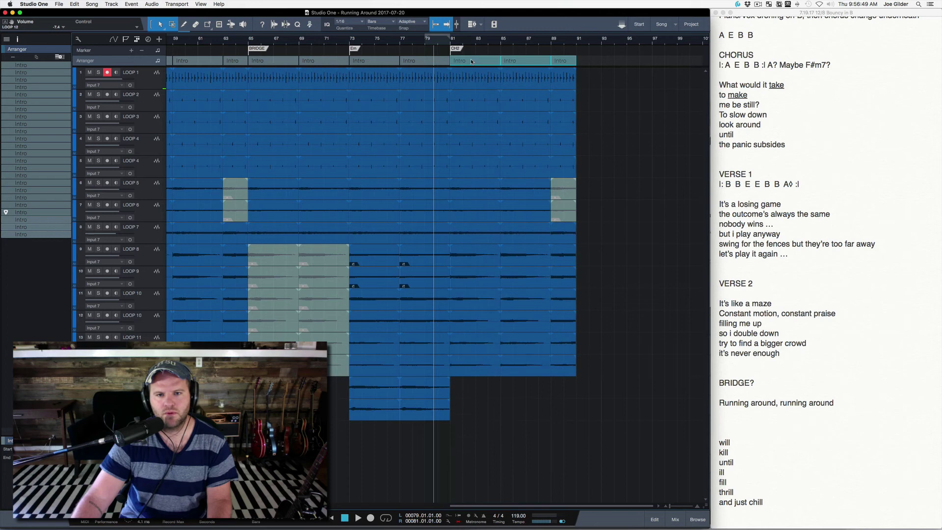
Listen to the direct transition from the bridge into the final chorus at bar 81, then return to bar 77.
left_click(438, 53)
key("space")
left_click(400, 43)
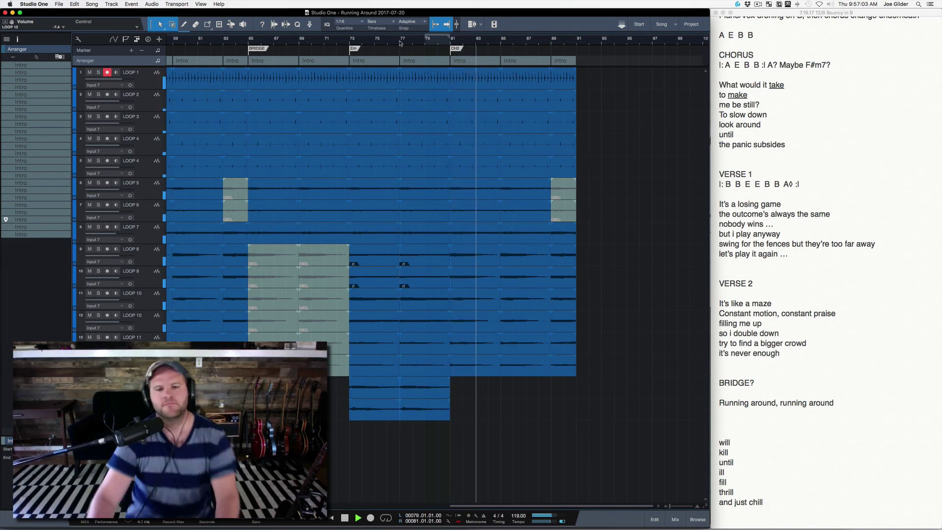
key("space")
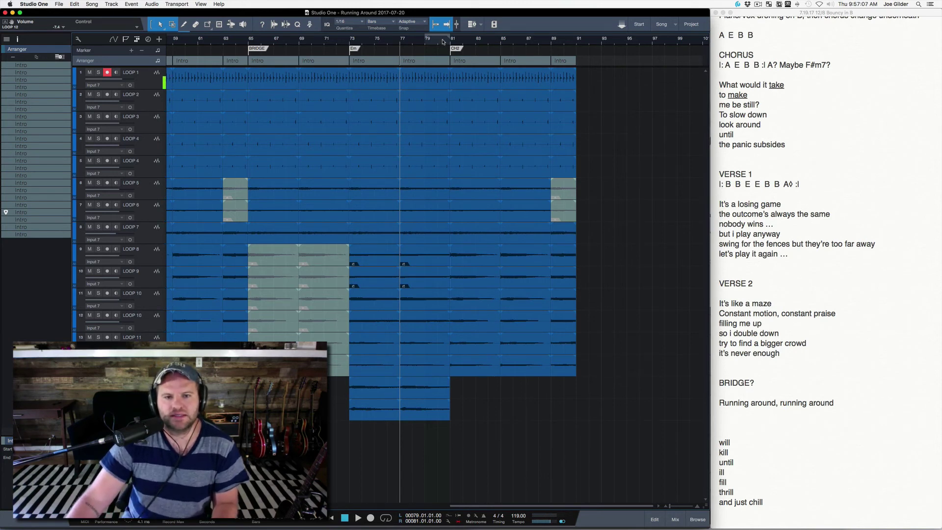
Split all tracks at bar 80 and delete the bridge's last bar, including its part of the arranger section.
left_click_drag(443, 41, 417, 57)
left_click(391, 88)
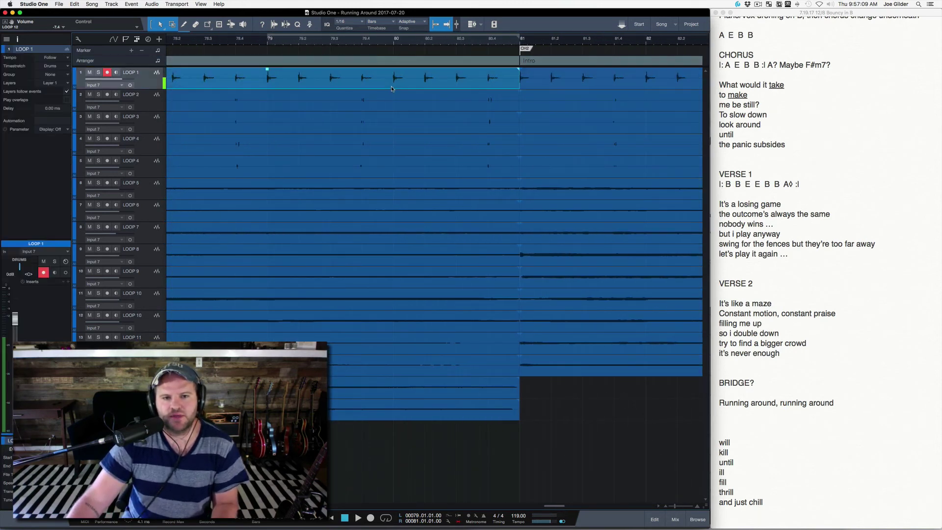
left_click_drag(410, 468, 397, 84)
left_click(395, 75, "alt")
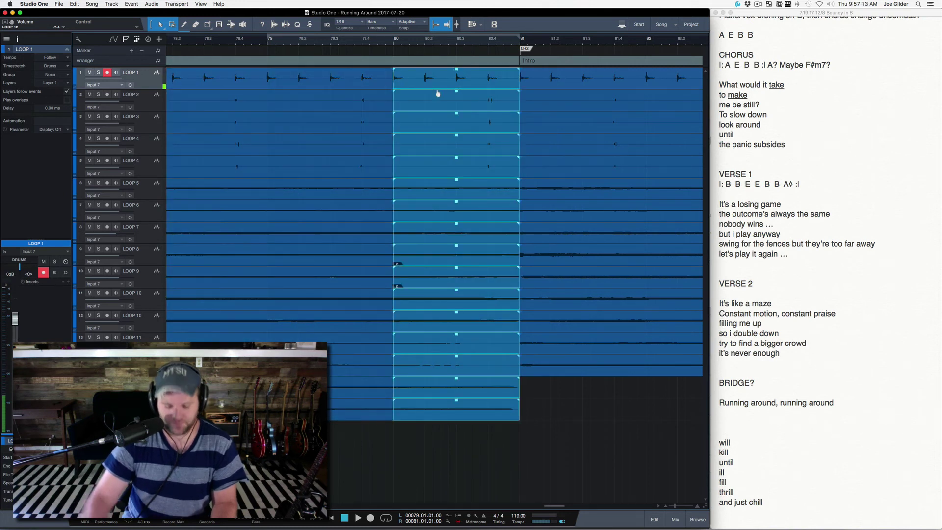
key("Delete")
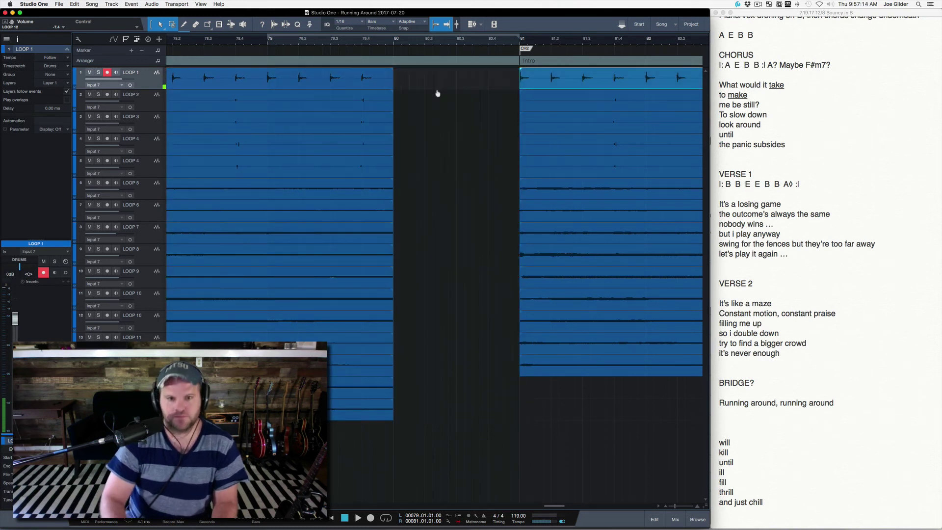
left_click(407, 61)
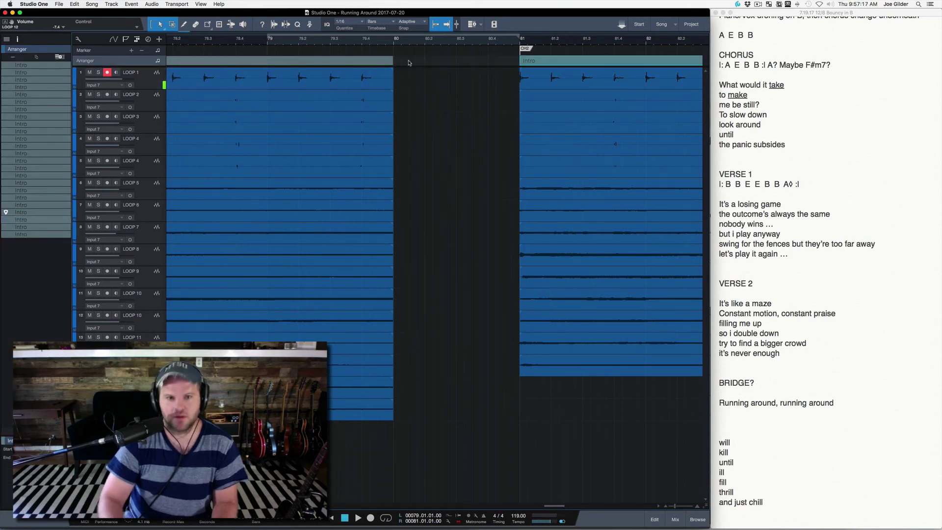
Copy the two-bar turnaround section at bar 89 to the end of the final chorus at bar 91.
left_click_drag(407, 38, 407, 17)
scroll(511, 148, "right", 2)
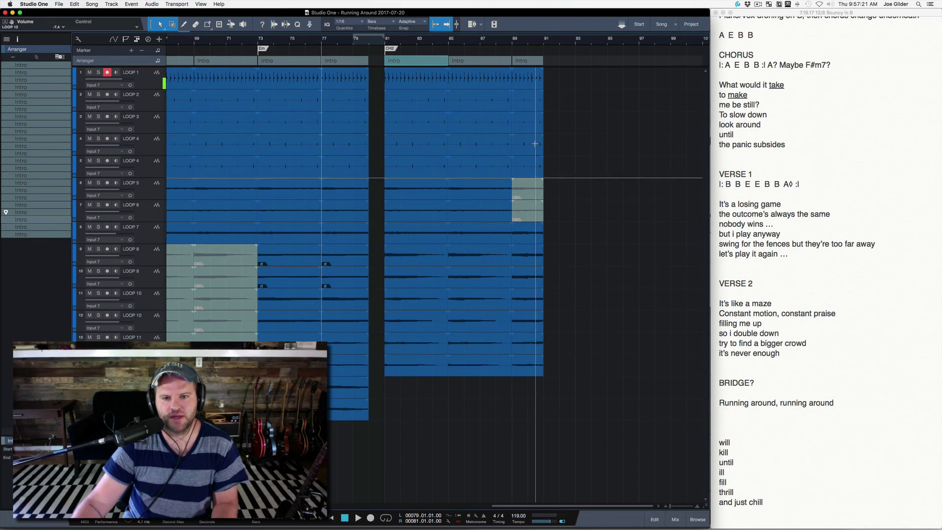
left_click(533, 89)
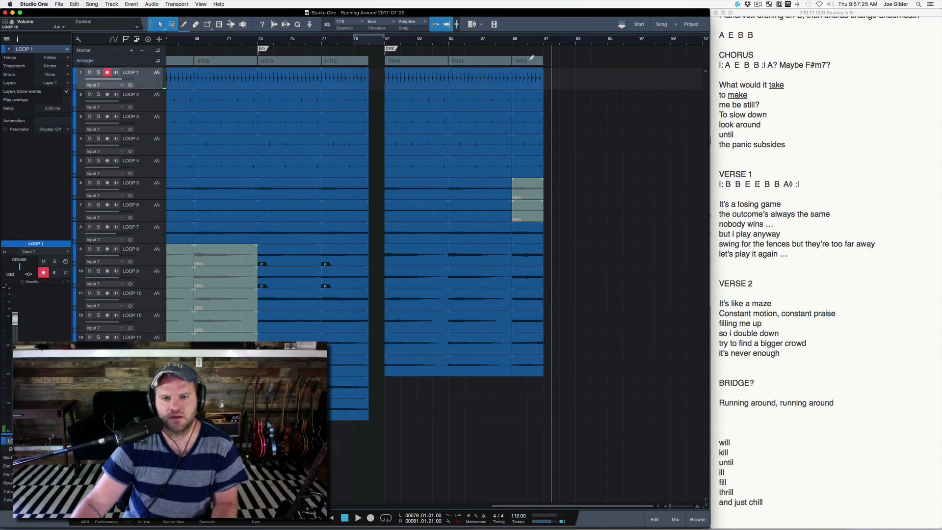
left_click_drag(528, 61, 562, 212)
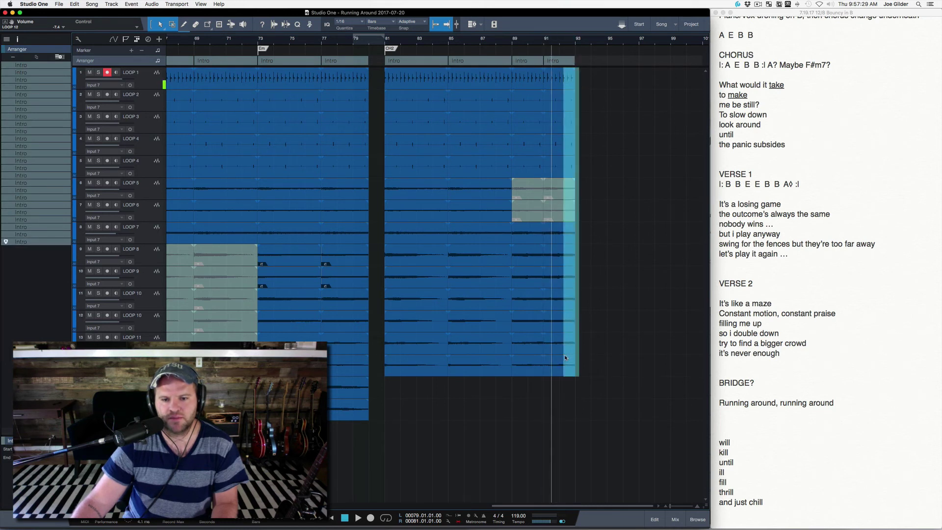
Split all copied turnaround events at bar 92, create a one-bar arranger section there and move it into the gap at bar 80.
left_click_drag(564, 357, 551, 372)
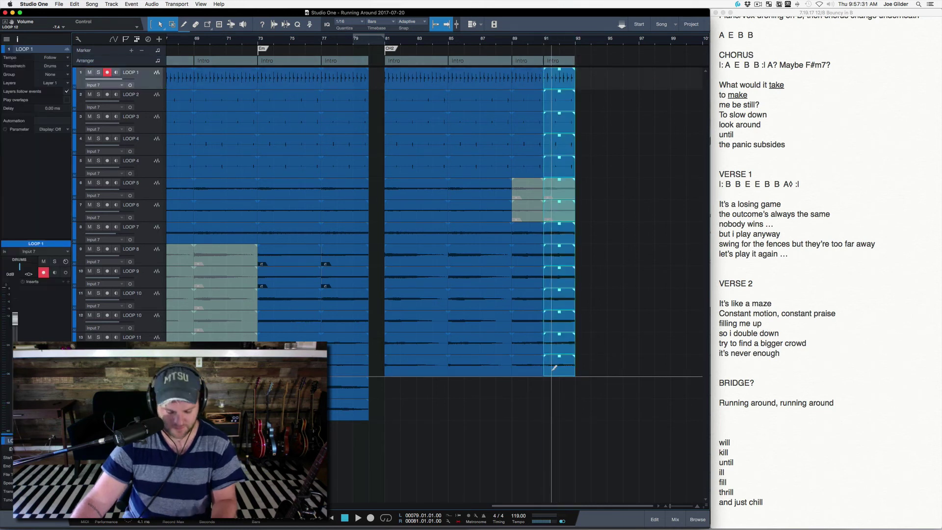
left_click(559, 362)
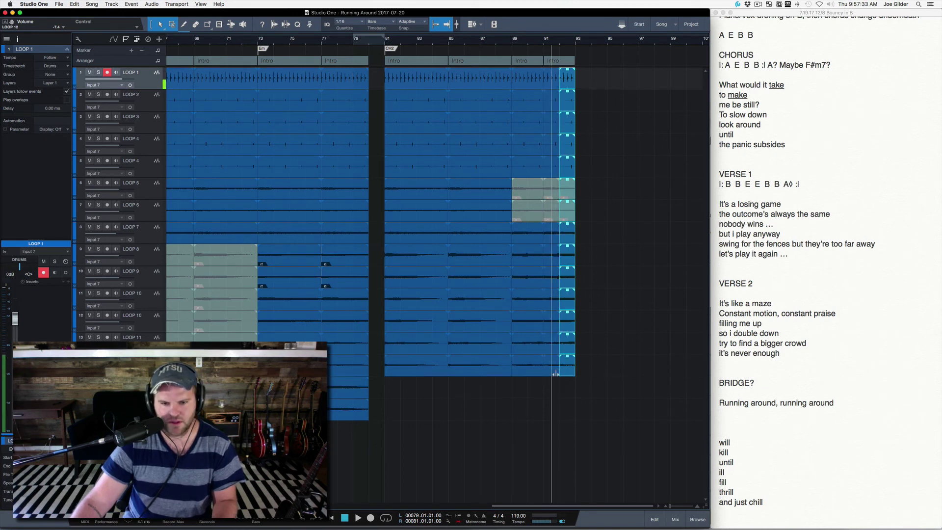
left_click(564, 62)
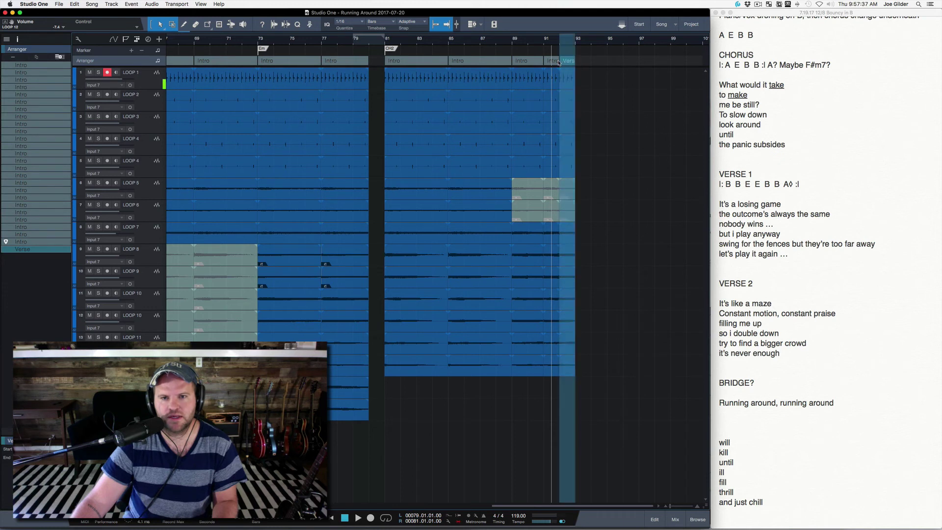
left_click_drag(373, 62, 375, 62)
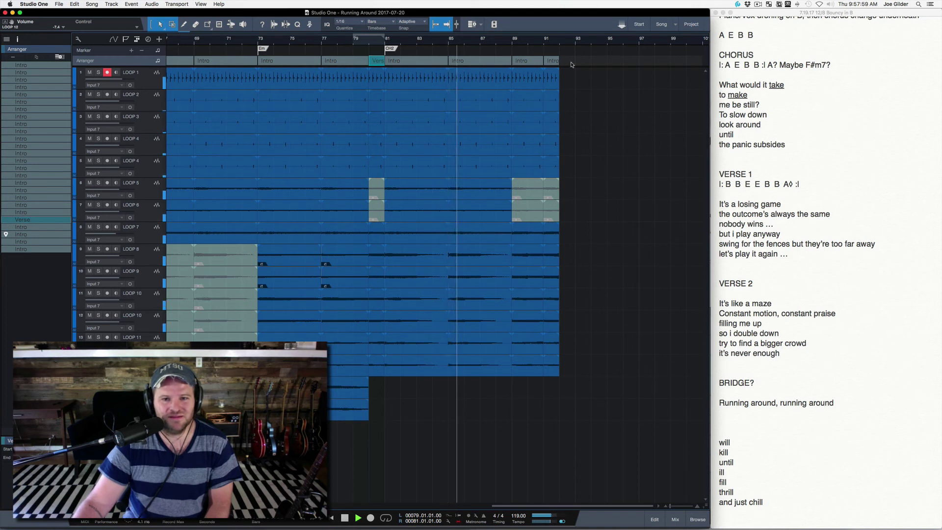
Duplicate the four-bar final chorus section at bar 85 twice, ahead of the closing turnaround.
left_click_drag(570, 62, 516, 307)
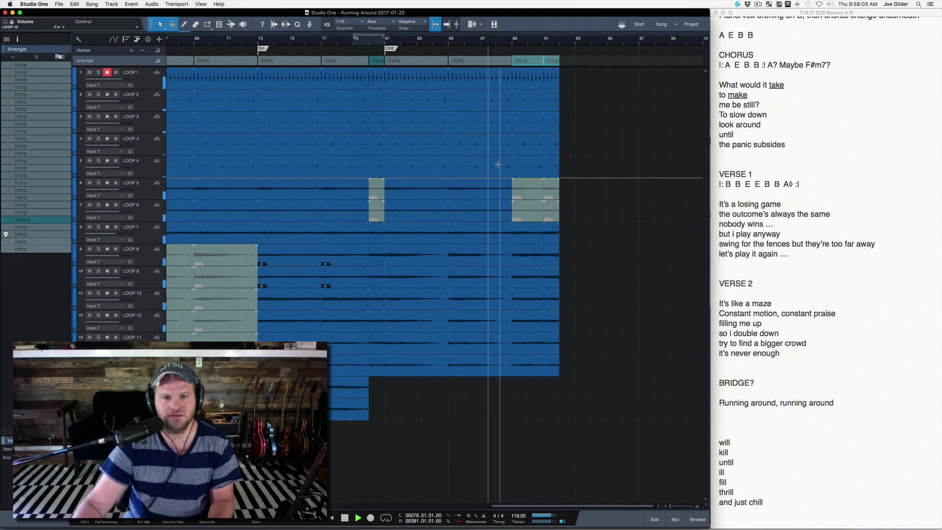
left_click(471, 63)
key("d")
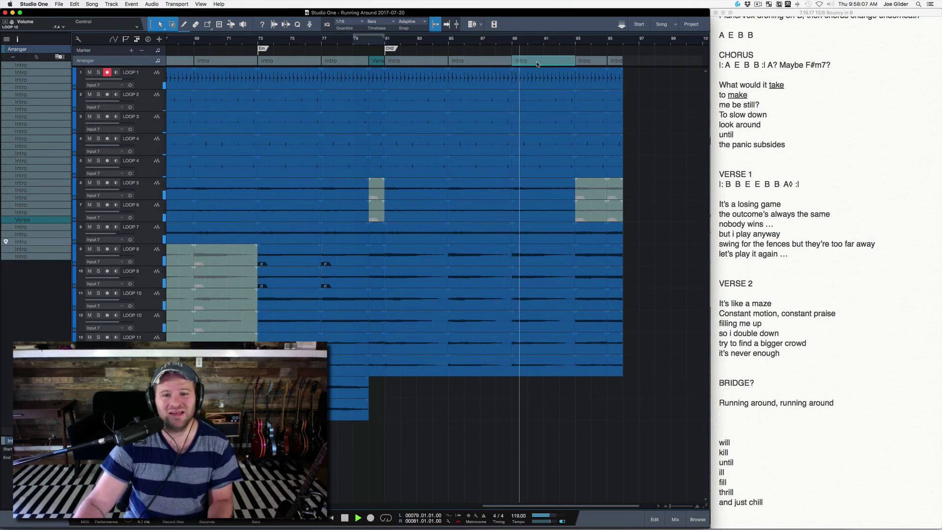
key("d")
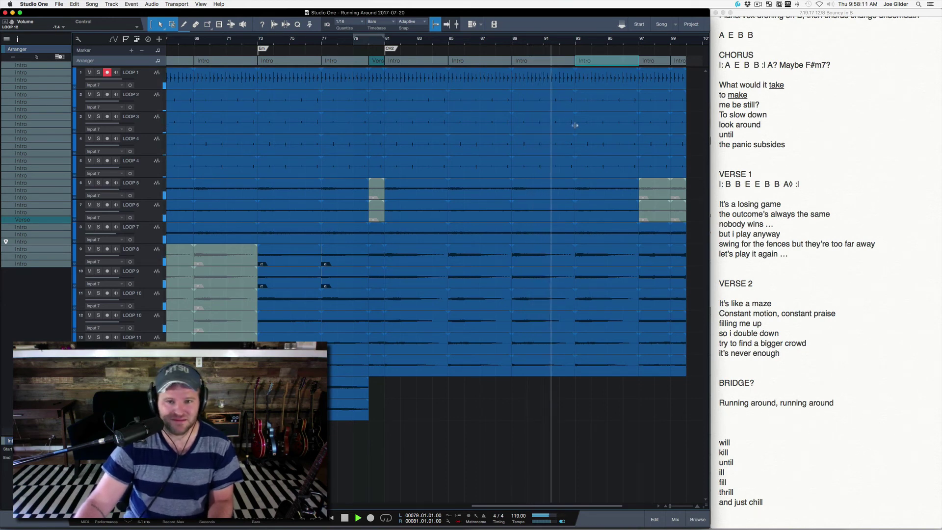
Listen to the end of the final chorus, then delete the leftover one-bar events and arranger section at bar 99.
scroll(574, 125, "right", 2)
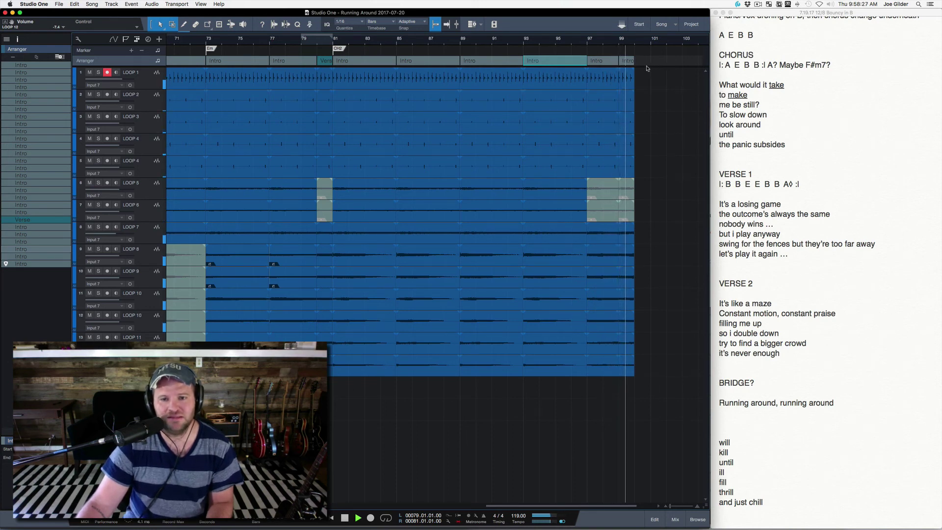
key("space")
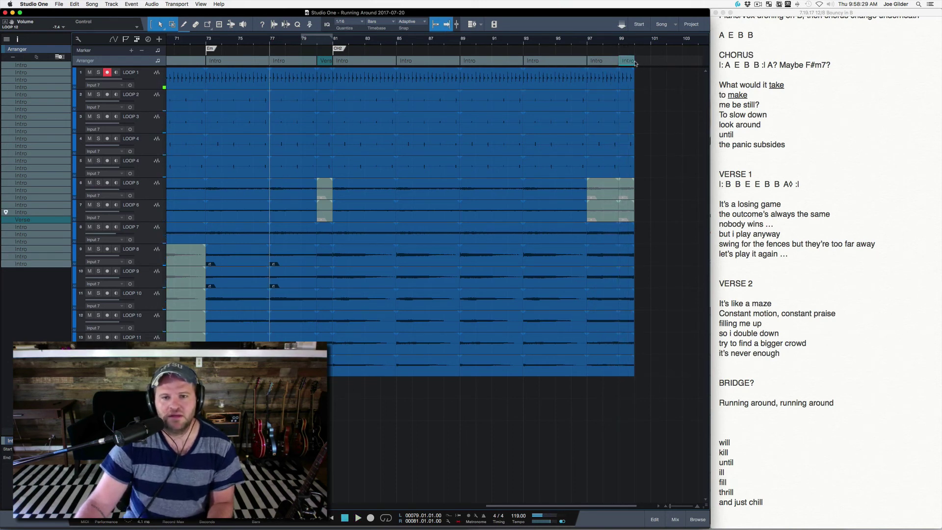
left_click_drag(639, 71, 620, 367)
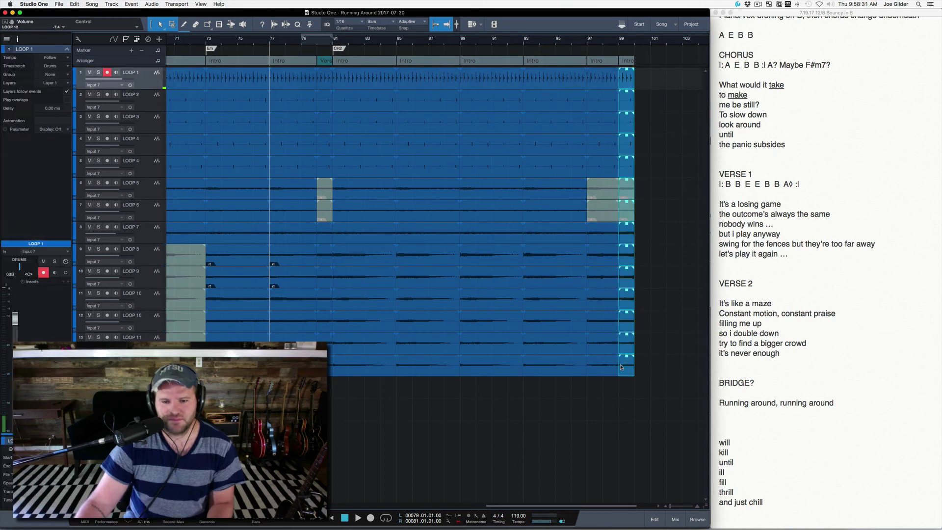
key("Delete")
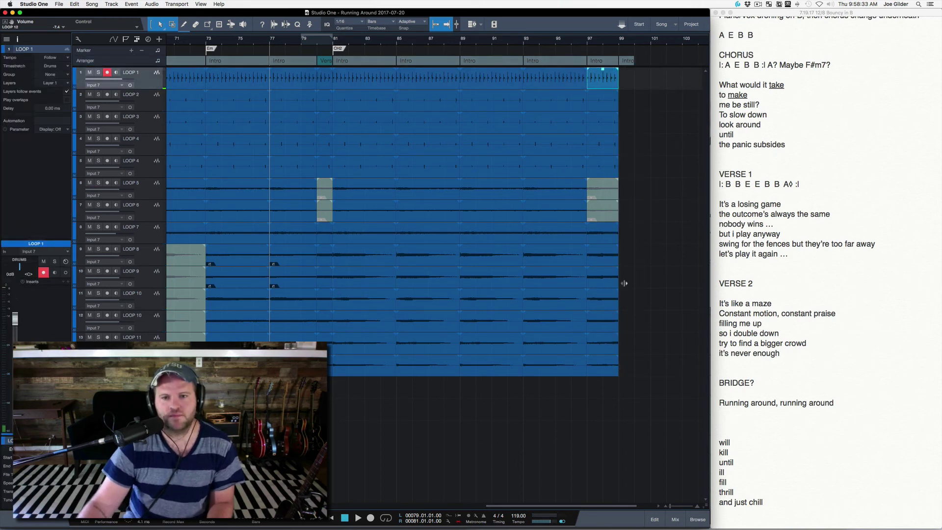
left_click(627, 61)
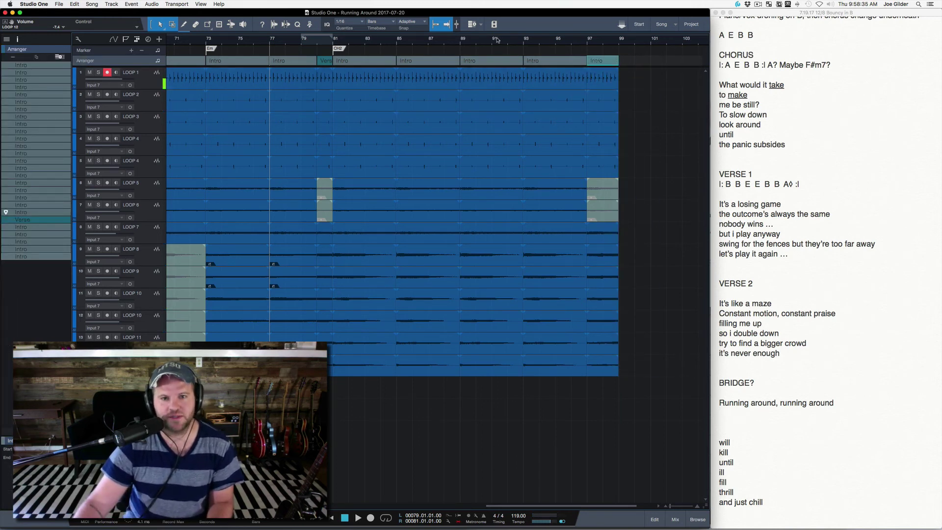
Copy the song's opening intro section to bar 99, play from there and duplicate it at bar 103 as an outro.
left_click_drag(496, 39, 496, 34)
scroll(344, 138, "left", 10)
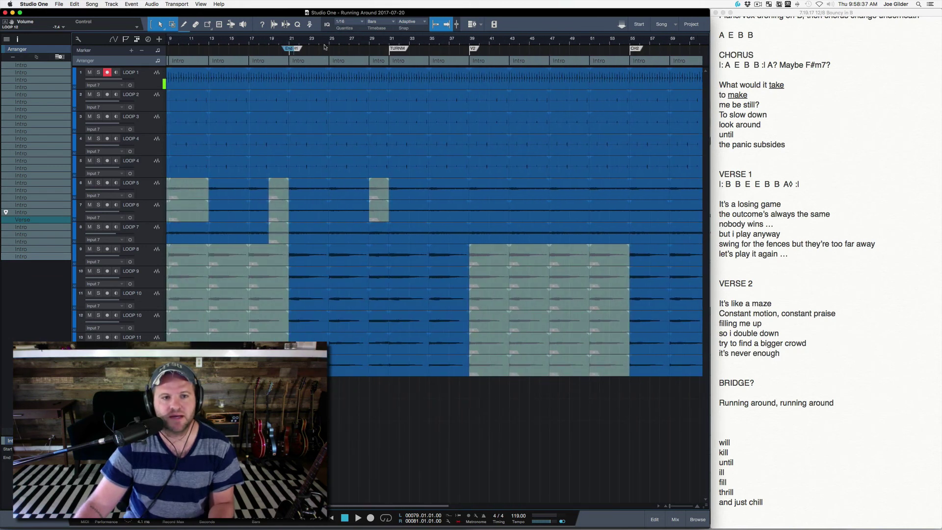
left_click_drag(321, 31, 320, 29)
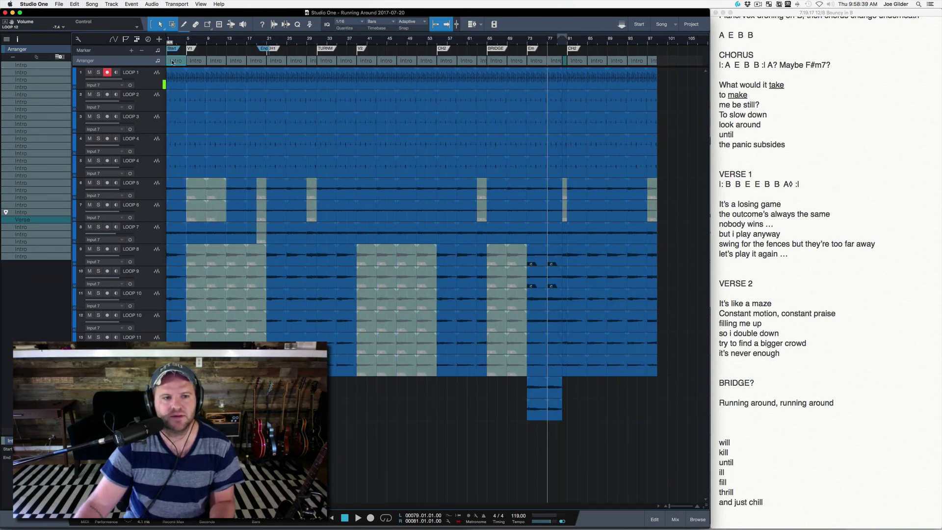
left_click_drag(172, 62, 663, 57)
left_click(656, 44)
key("space")
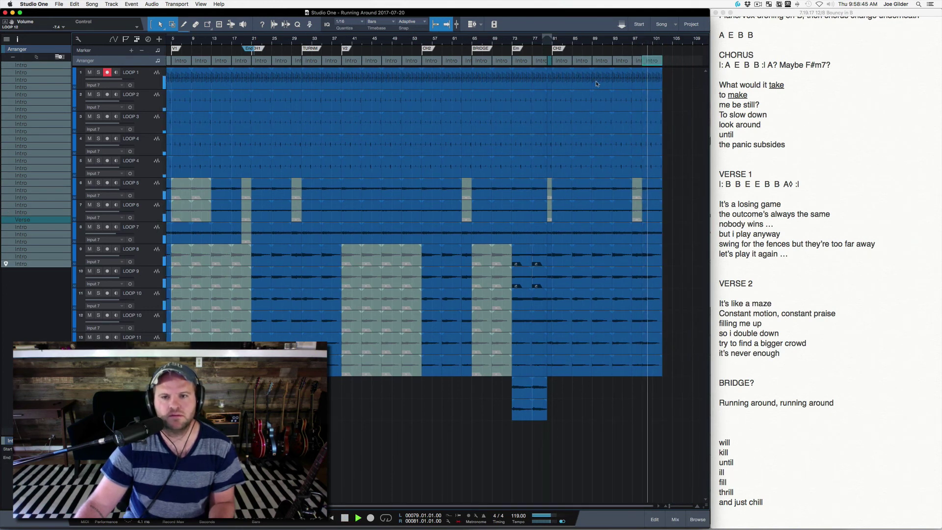
key("d")
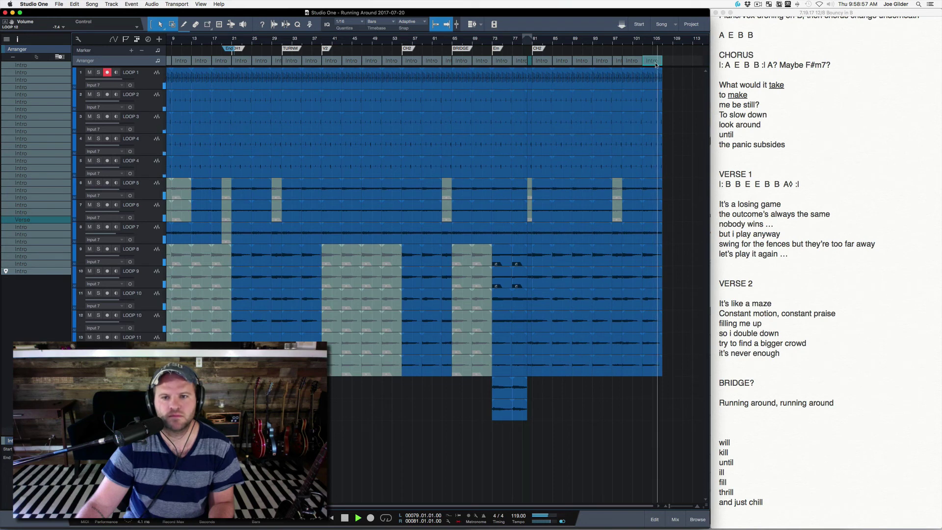
key("space")
Duplicate the bridge's four-bar Em section at bar 73 and listen to the lengthened bridge.
scroll(507, 39, "up", 5)
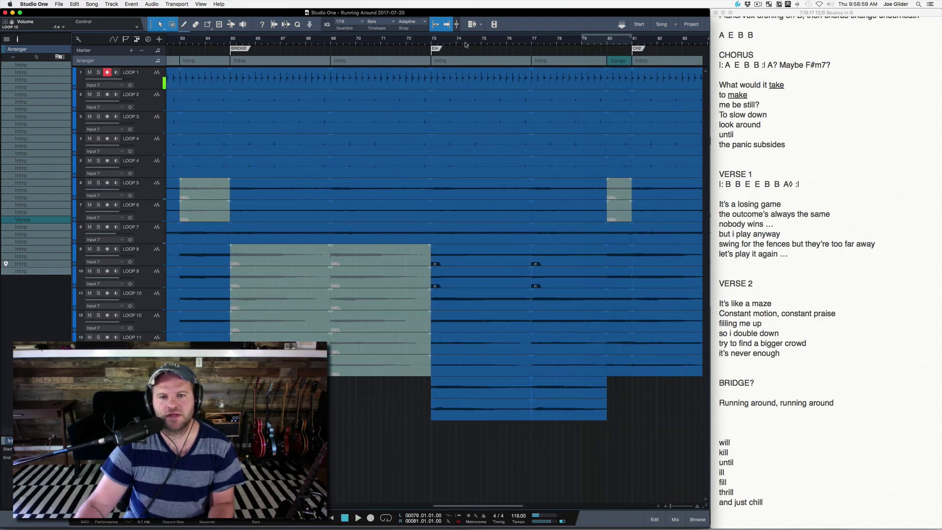
scroll(432, 44, "right", 10)
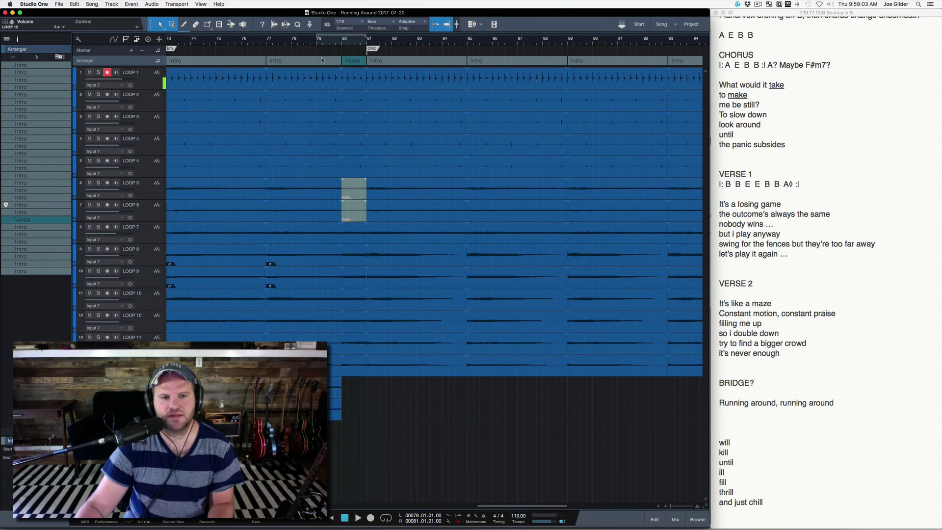
key("super+d")
scroll(302, 47, "left", 6)
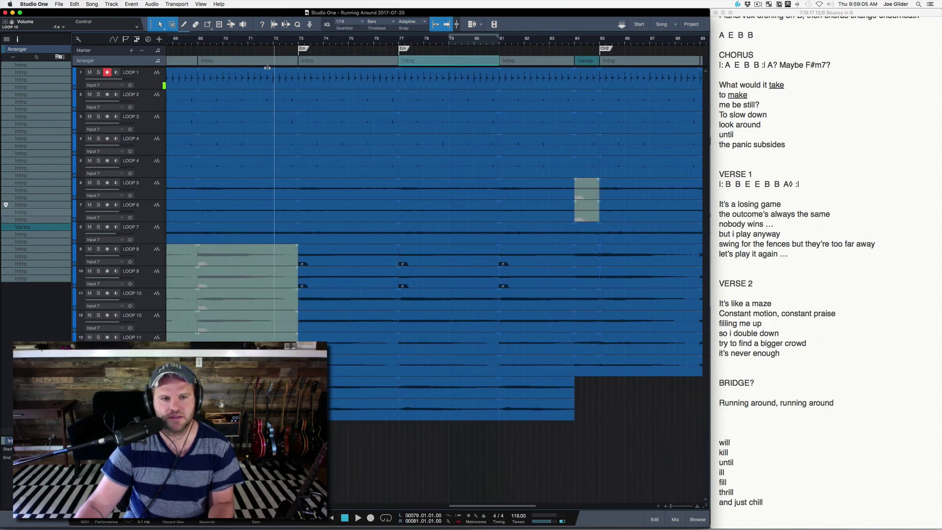
key("space")
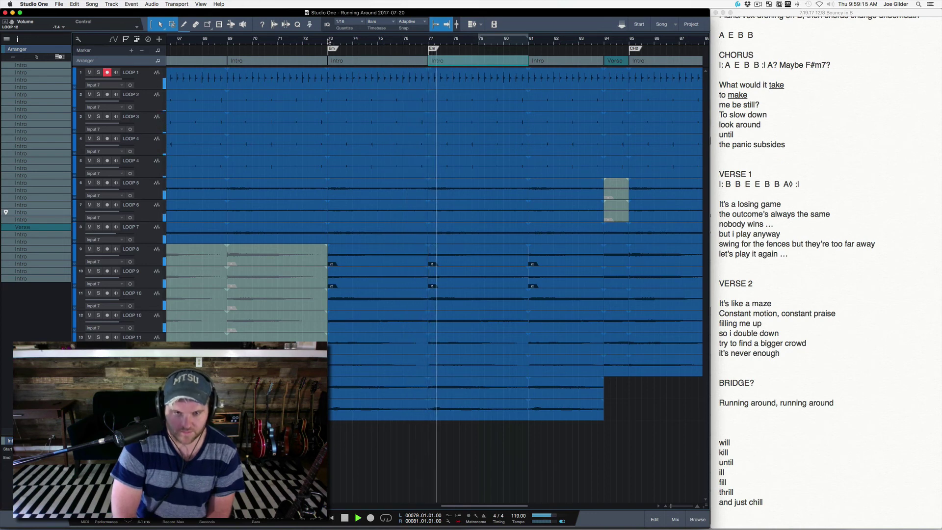
Select the bridge events from bar 73 to 84 on both LOOP 10 tracks and crossfade their joins.
left_click(149, 318)
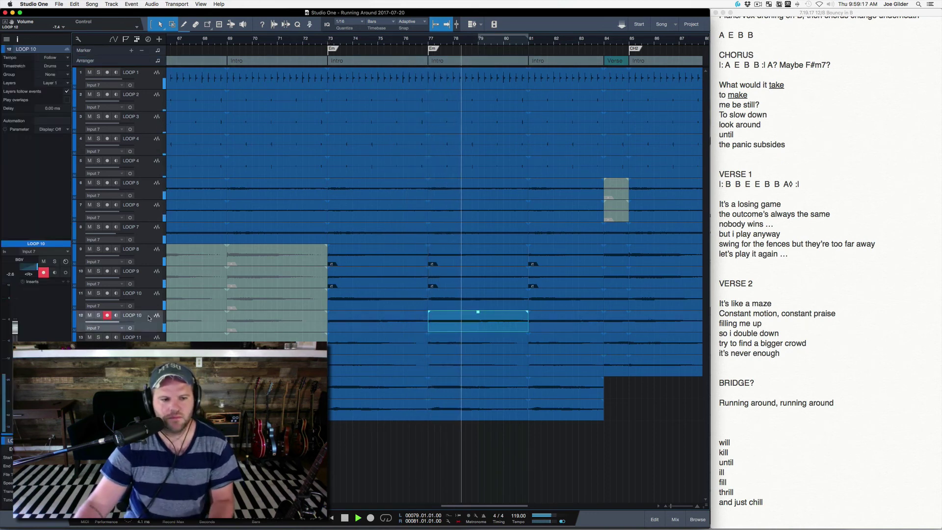
left_click(145, 299)
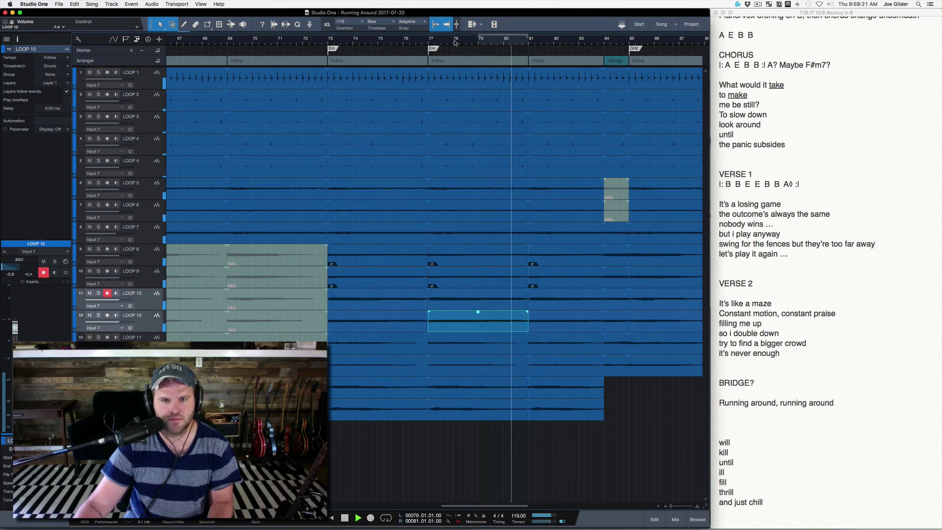
left_click_drag(454, 44, 455, 33)
scroll(552, 404, "right", 2)
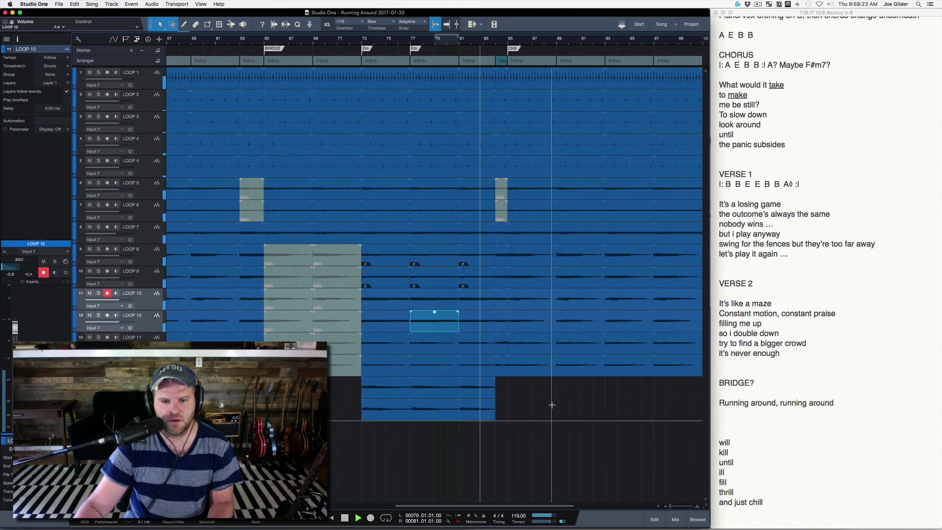
scroll(552, 405, "right", 3)
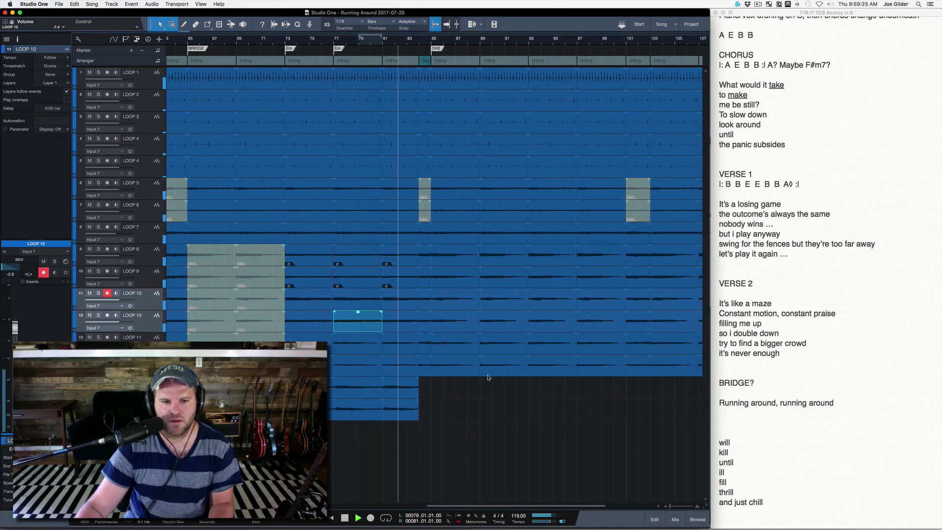
left_click(401, 324)
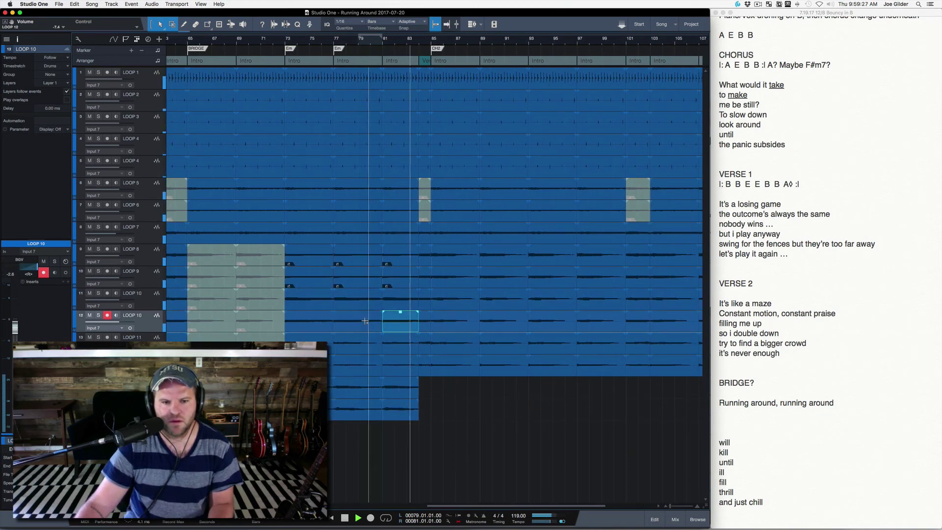
left_click(363, 321, "shift")
left_click(314, 324, "shift")
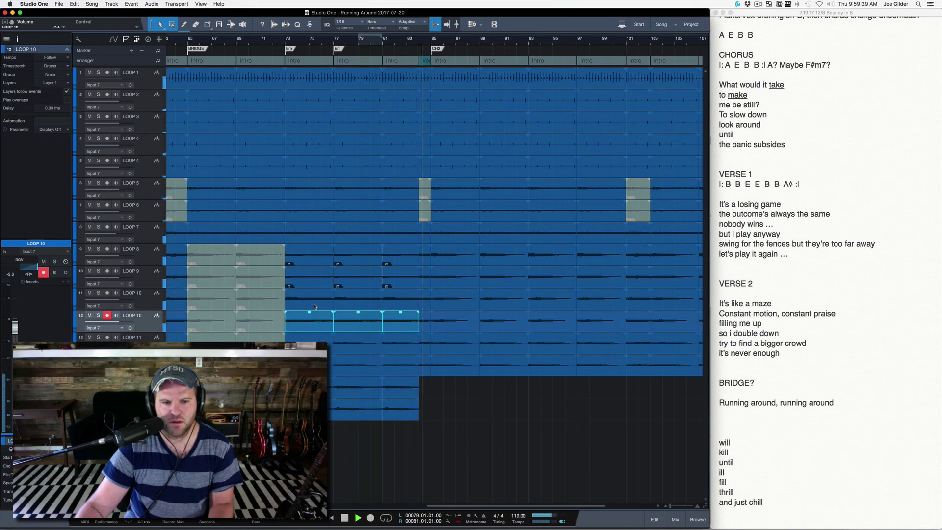
left_click(314, 304, "shift")
left_click(358, 303, "shift")
left_click(391, 304, "shift")
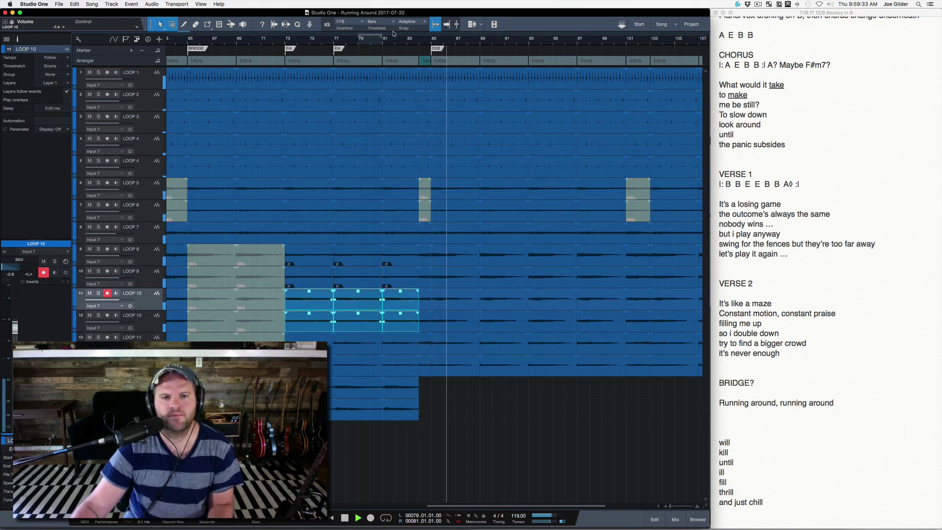
Listen to the joins between the LOOP 10 events in the bridge around bar 81.
scroll(410, 54, "up", 3)
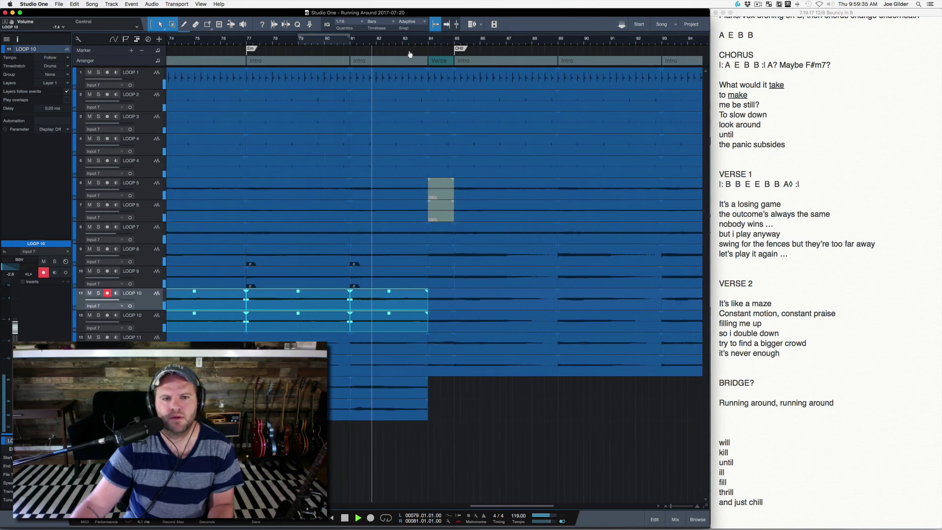
scroll(410, 54, "up", 3)
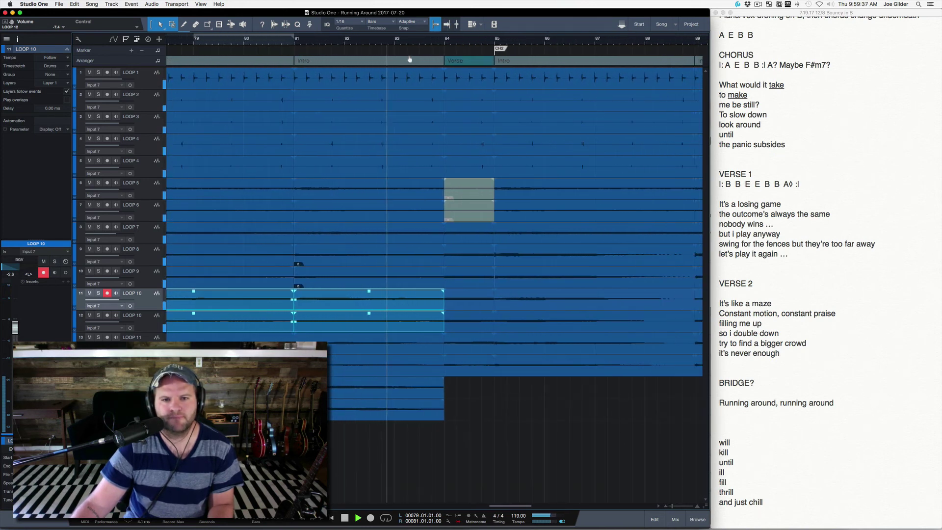
scroll(406, 58, "down", 1)
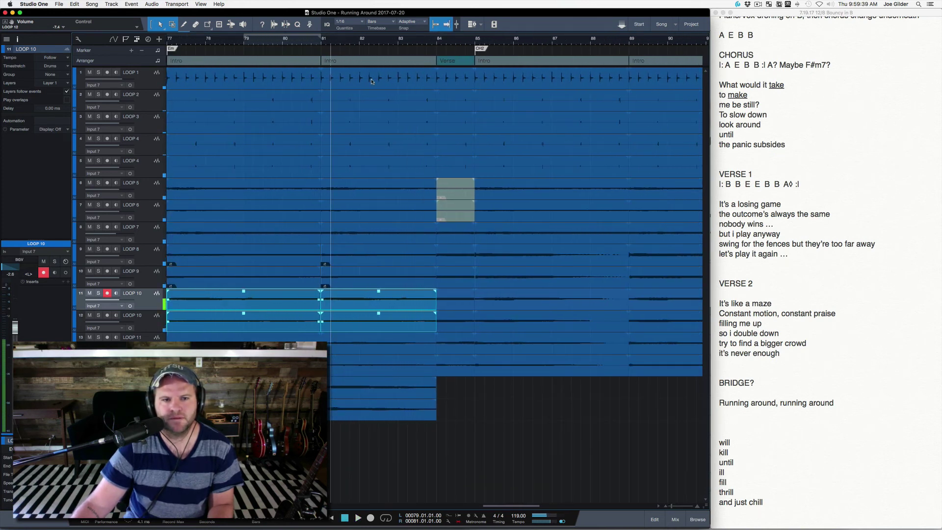
key("space")
Try duplicating the four-bar chorus section from bar 85 at bar 81 and listen to the result from bar 77.
scroll(371, 81, "left", 5)
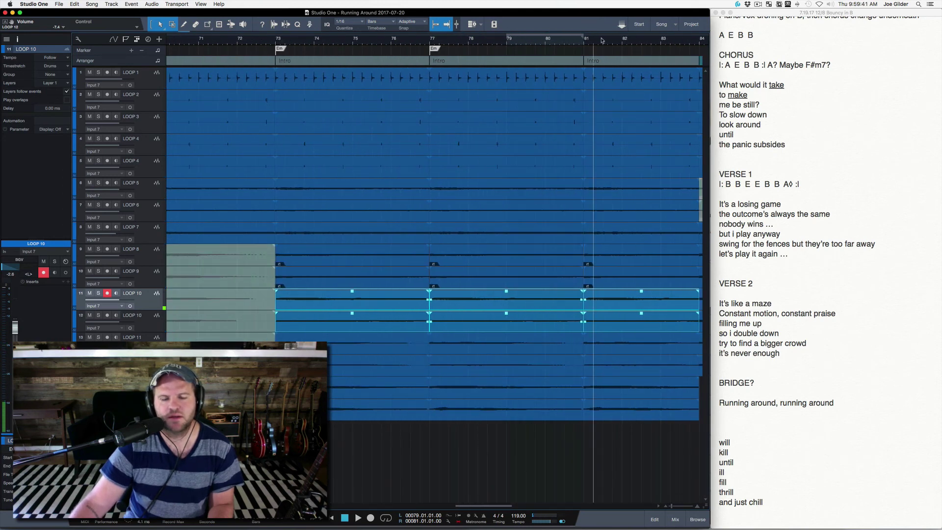
scroll(602, 40, "down", 3)
left_click(533, 62)
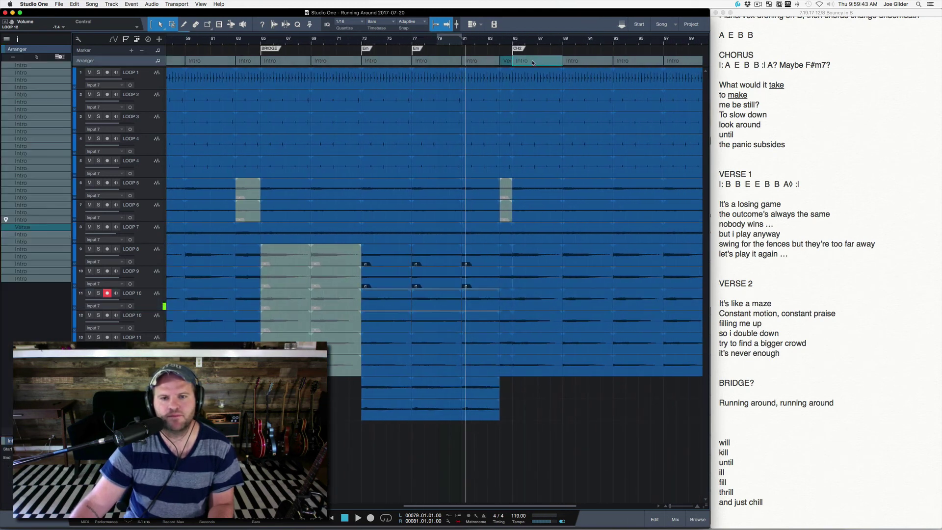
left_click_drag(532, 62, 463, 60)
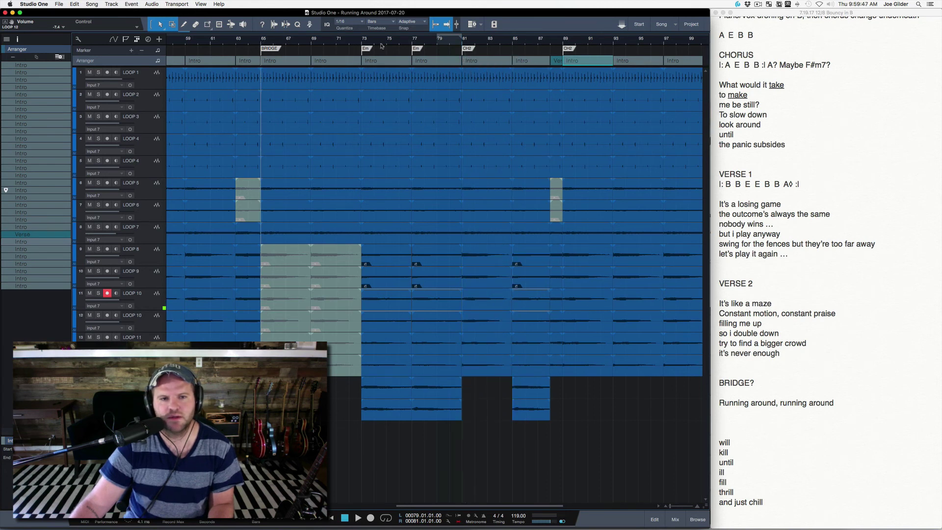
left_click(413, 42)
key("space")
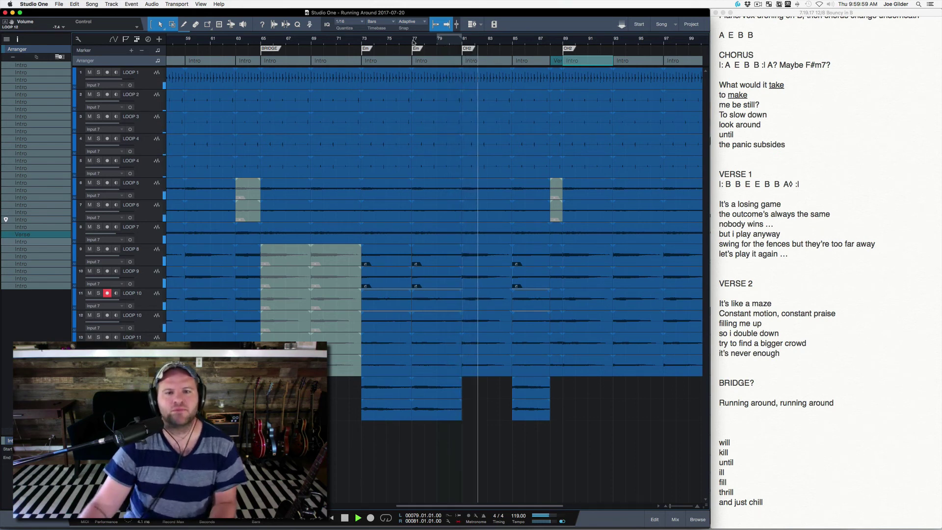
key("space")
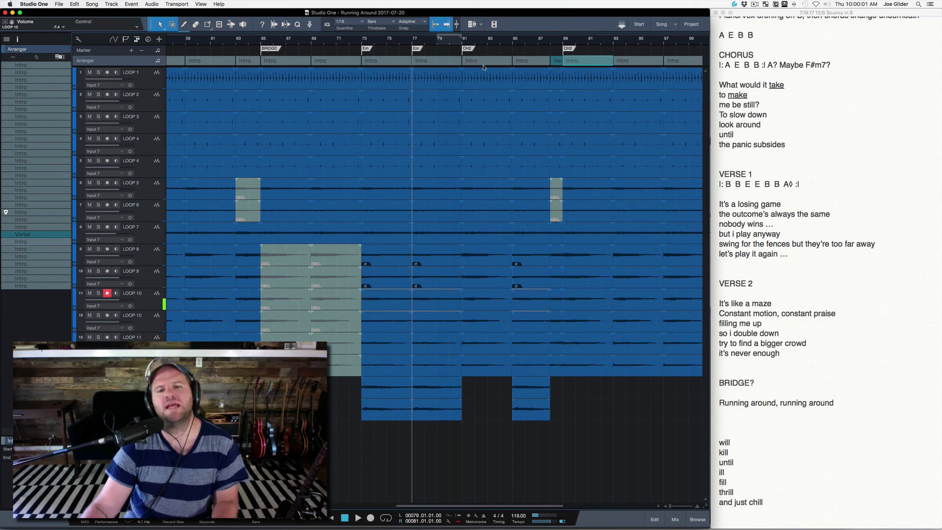
key("super+z")
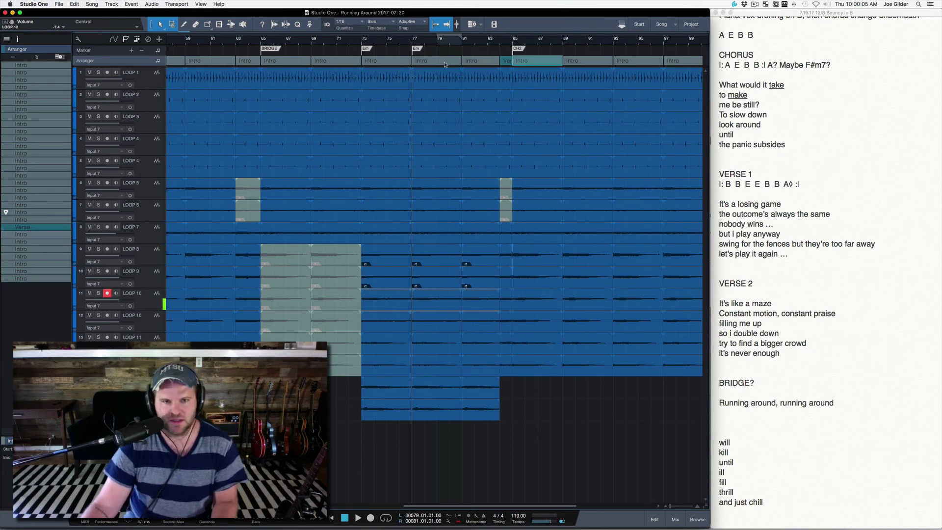
Delete the bridge events from bar 77 to 81 on all tracks, along with their arranger section.
scroll(429, 43, "down", 3)
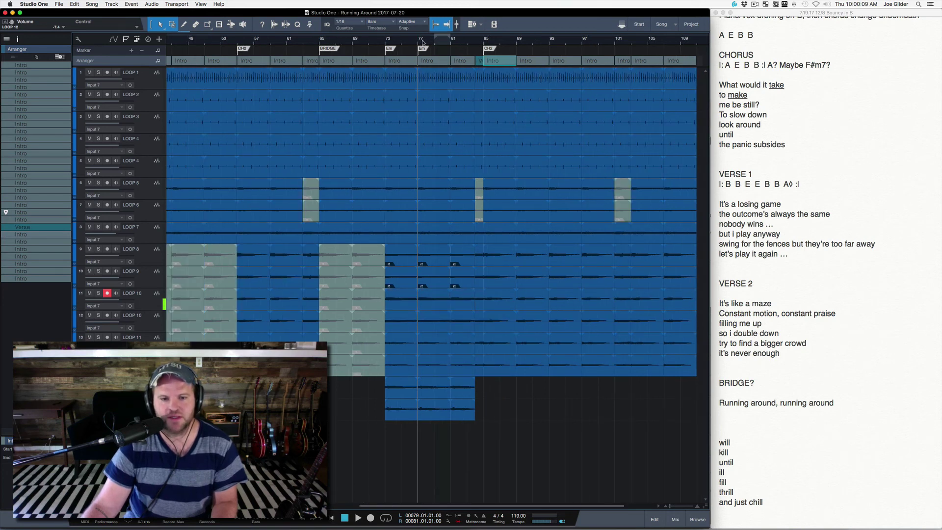
key("super+a")
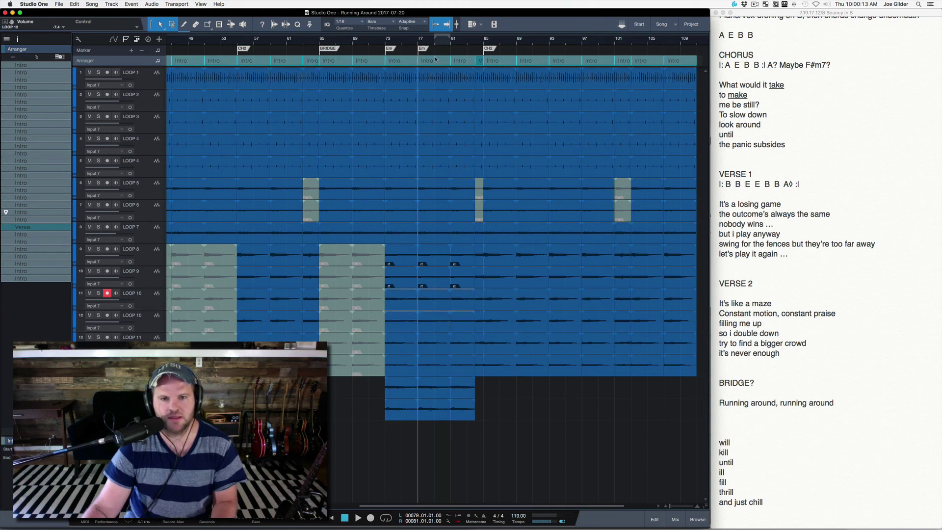
left_click(434, 60)
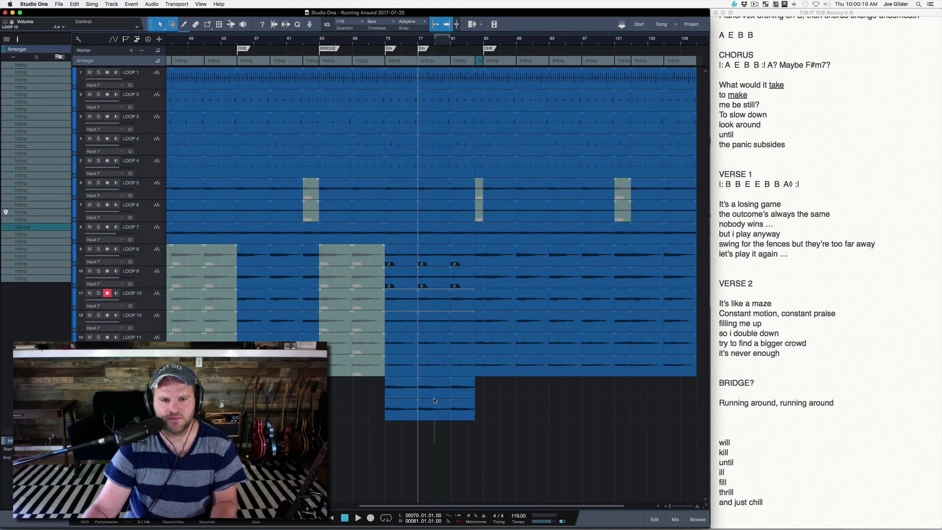
left_click_drag(434, 401, 445, 131)
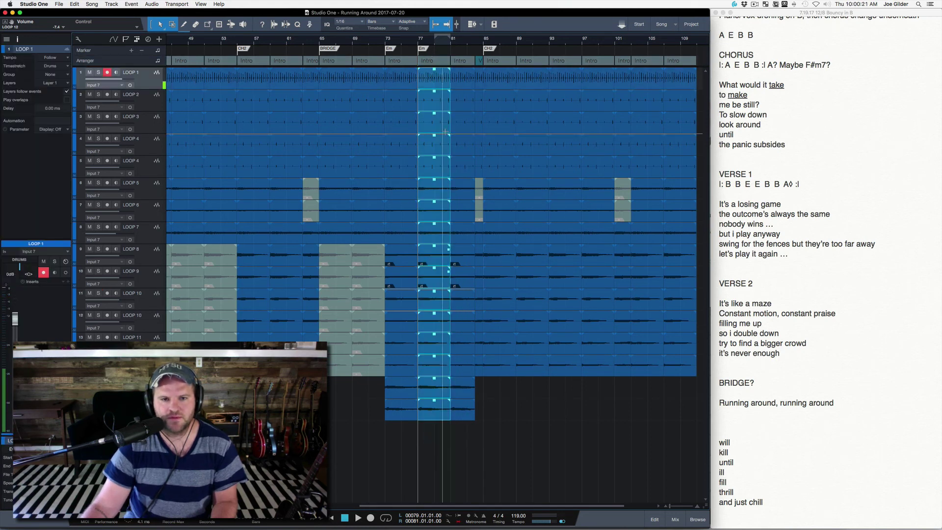
key("Delete")
left_click(456, 73)
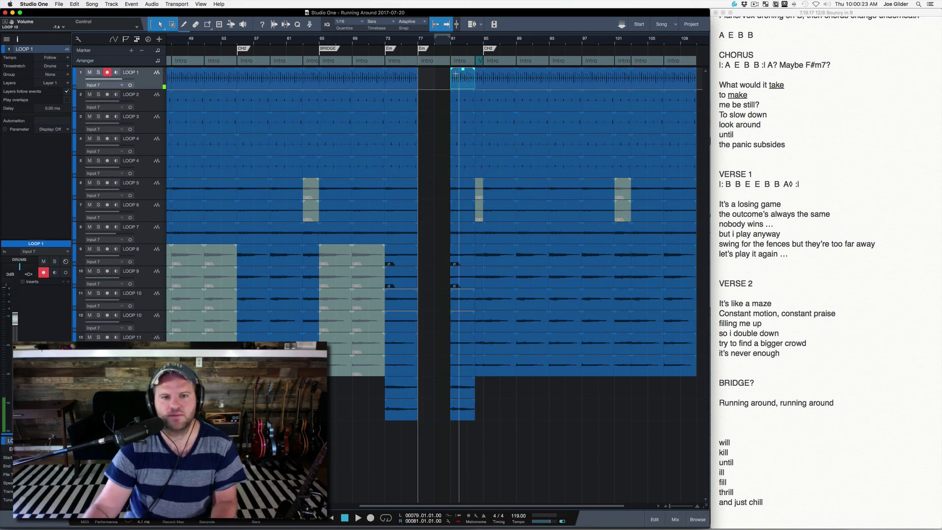
left_click(439, 62)
key("Delete")
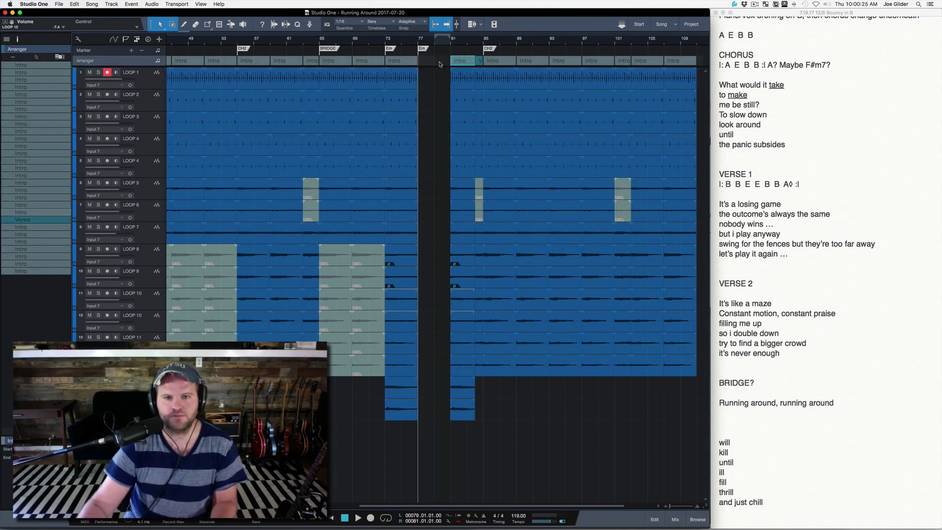
scroll(564, 130, "right", 3)
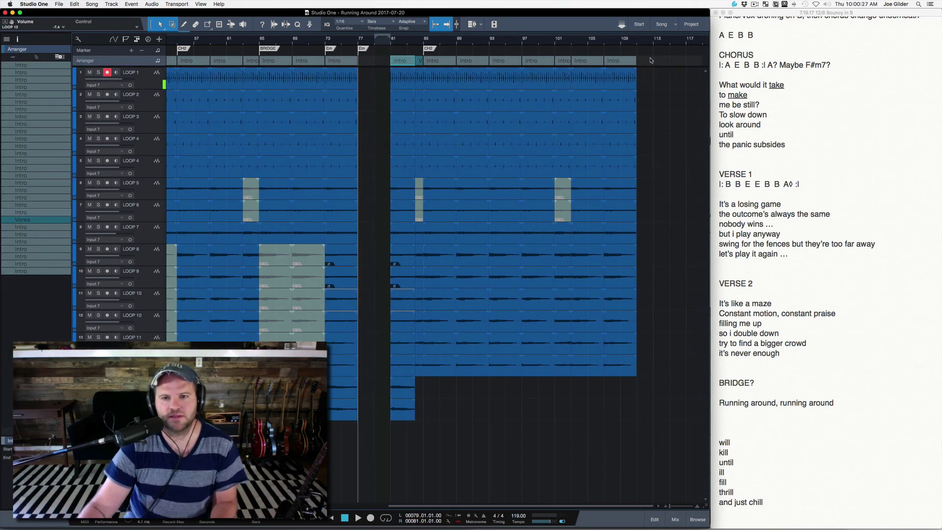
left_click_drag(579, 177, 392, 450)
left_click_drag(402, 64, 368, 63)
left_click(352, 40)
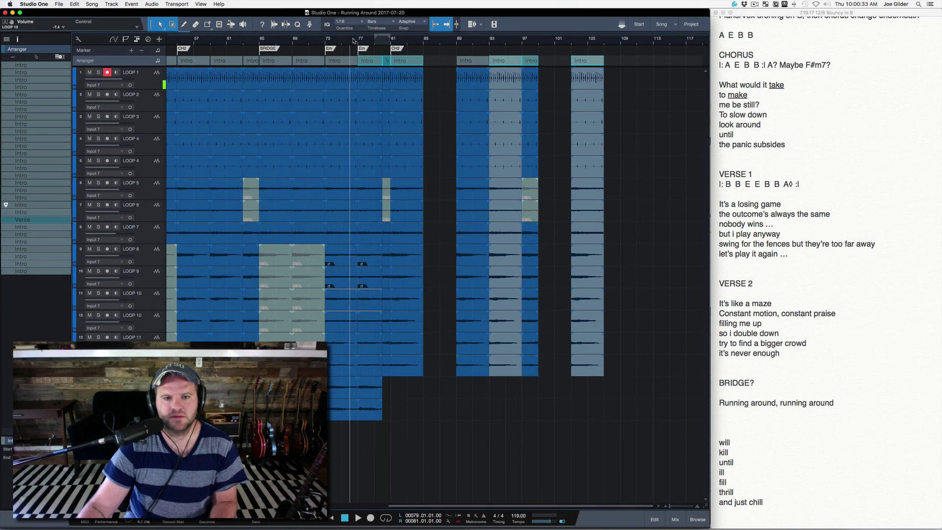
key("super+z")
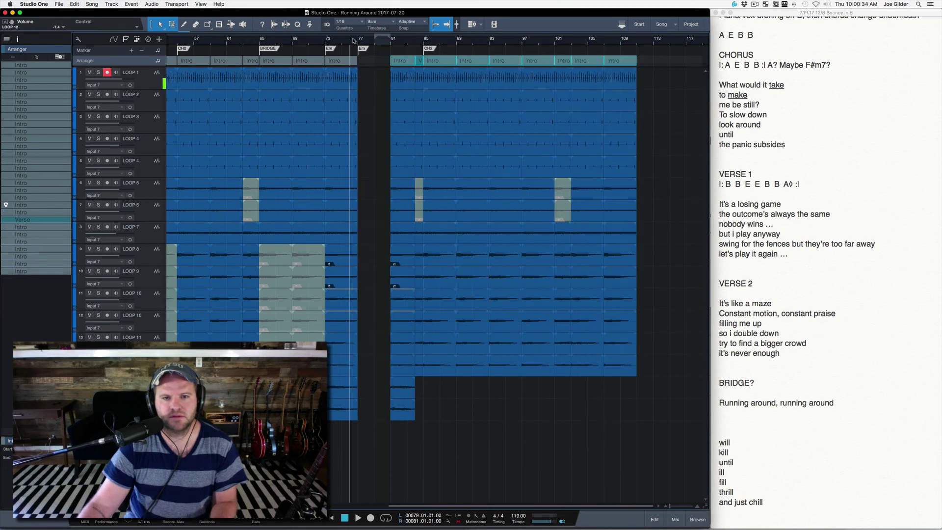
Close the gap by moving the bar 81 bridge sections to bar 77 and the following chorus and outro sections to bar 81.
left_click(406, 63)
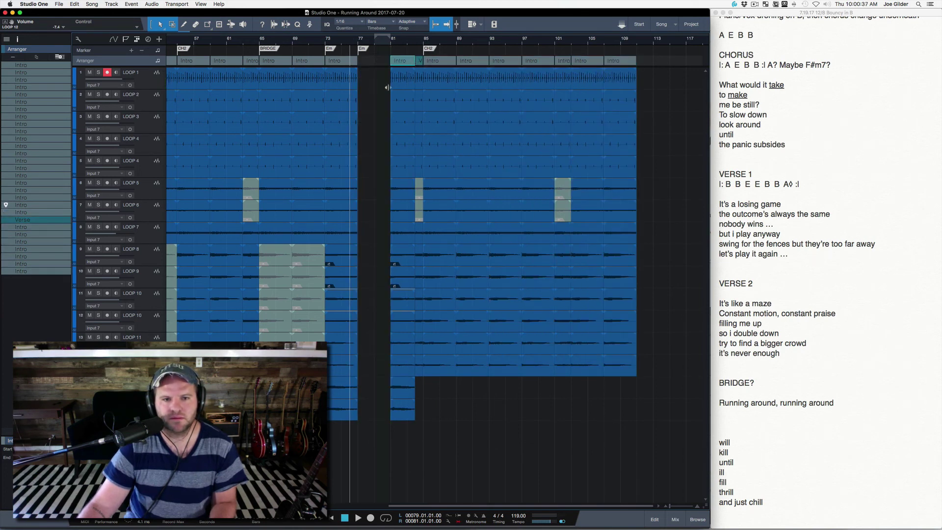
mouse_move(397, 62)
left_mouse_down()
mouse_move(364, 63)
mouse_move(389, 65)
left_mouse_up()
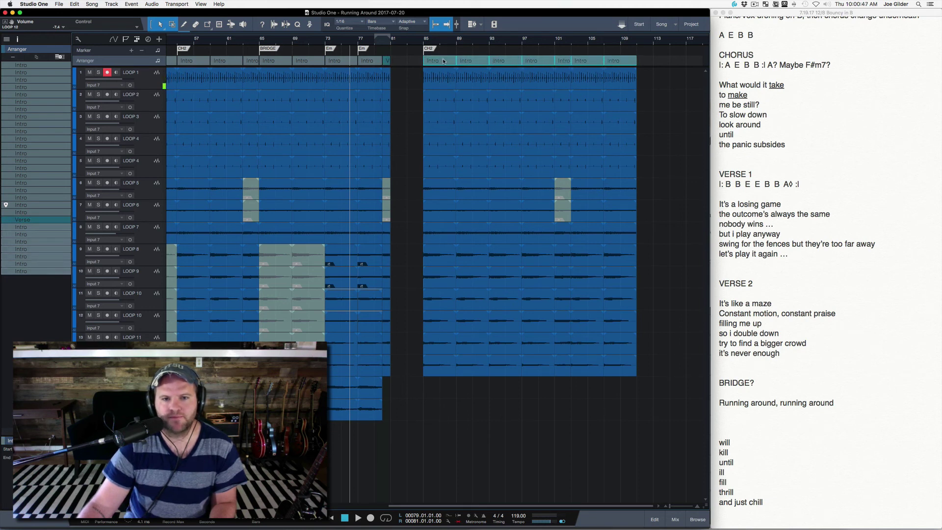
left_click_drag(443, 62, 411, 62)
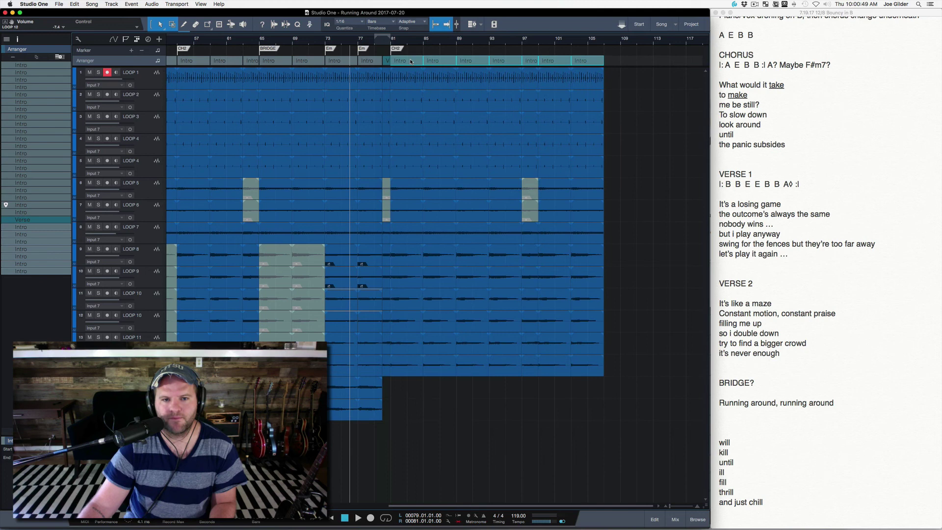
Listen to the shortened bridge from bar 77 through the turnaround into the final chorus at bar 81.
left_click(381, 42)
key("space")
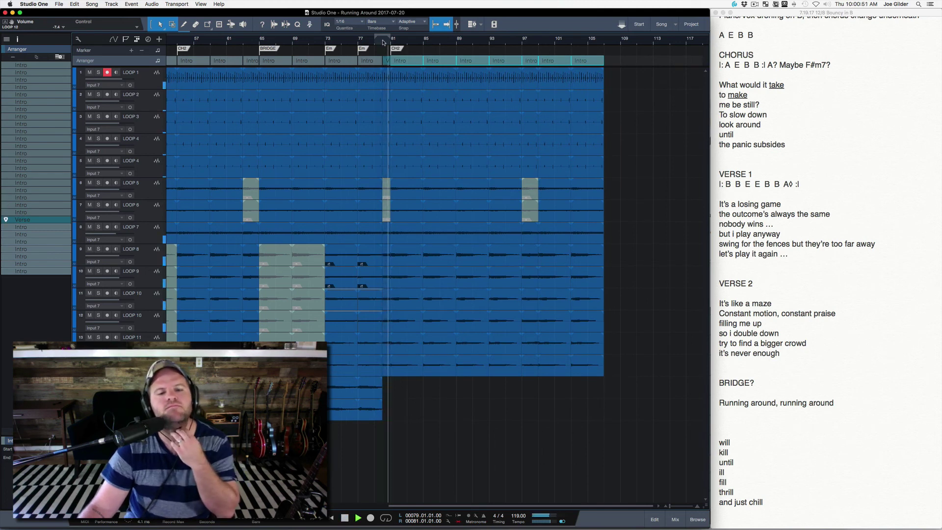
mouse_move(382, 42)
left_mouse_down()
mouse_move(376, 78)
mouse_move(380, 46)
left_mouse_up()
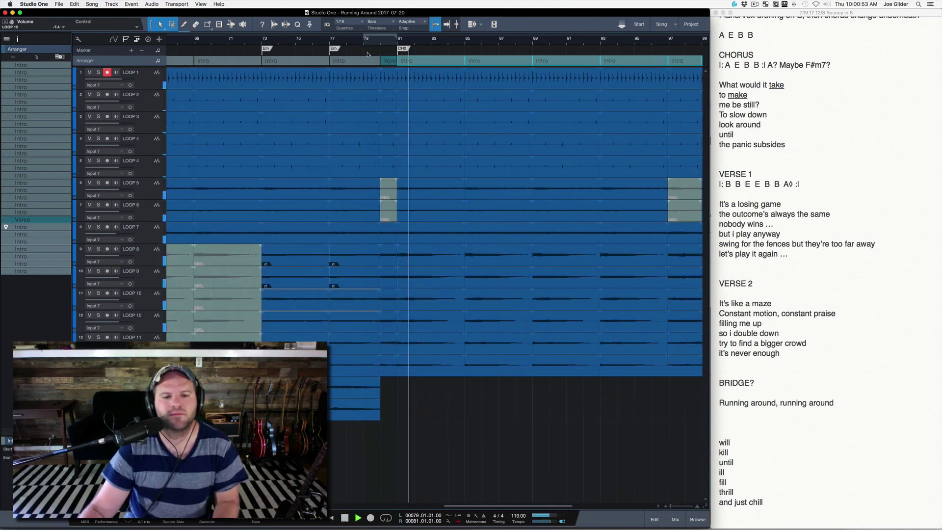
left_click(330, 43)
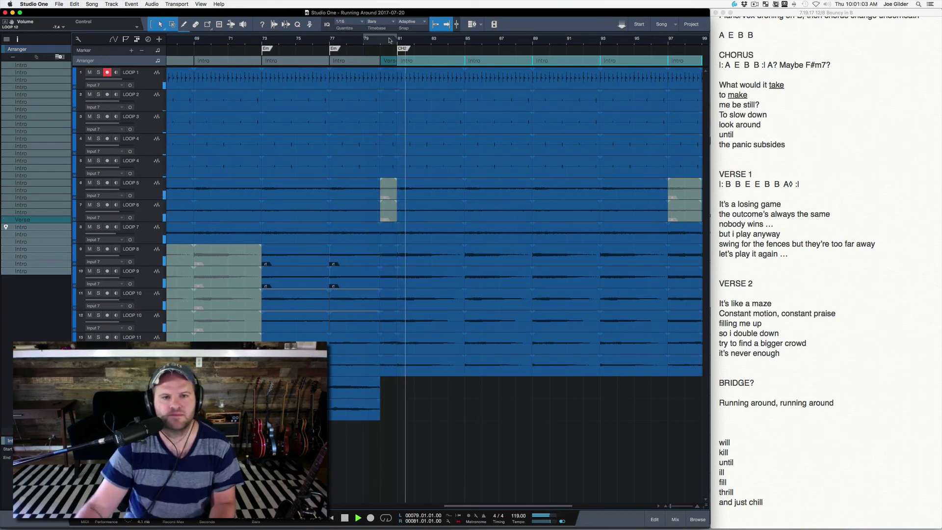
left_click_drag(390, 40, 391, 50)
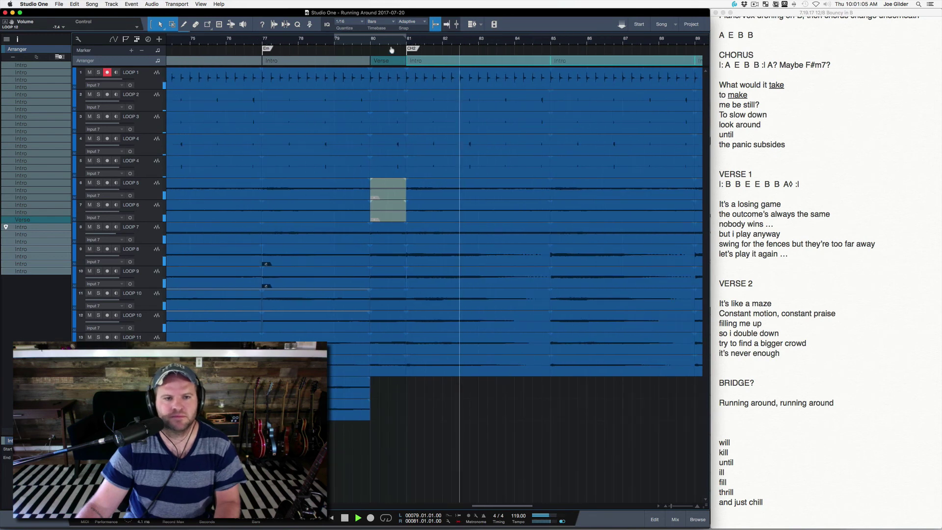
left_click(258, 40)
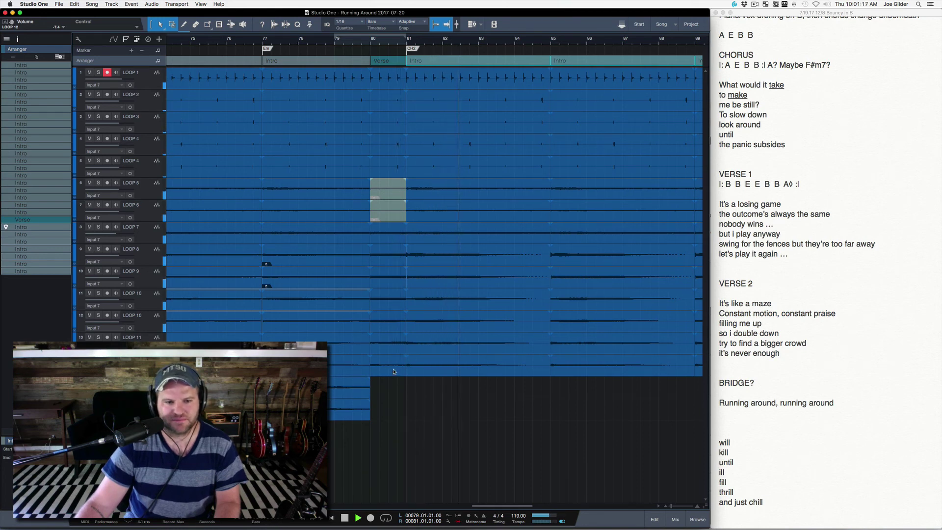
key("space")
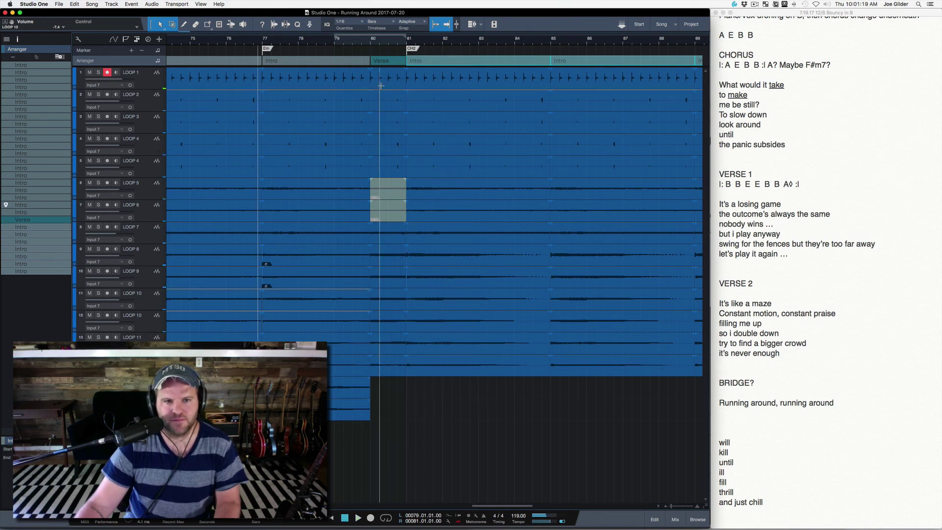
Delete the one-bar turnaround events between bars 80 and 81 on LOOP 5, LOOP 6, LOOP 7 and all tracks below.
left_click_drag(396, 398, 396, 318)
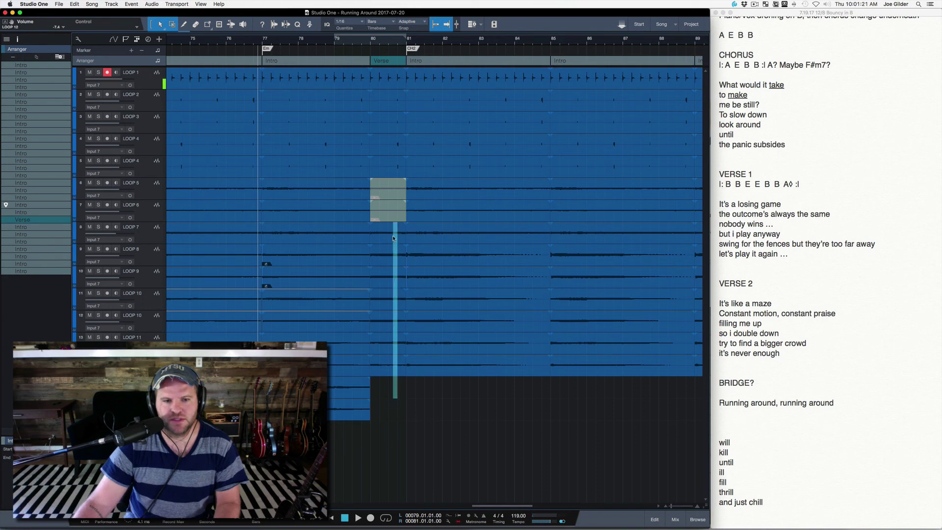
left_click_drag(392, 239, 393, 237)
key("Delete")
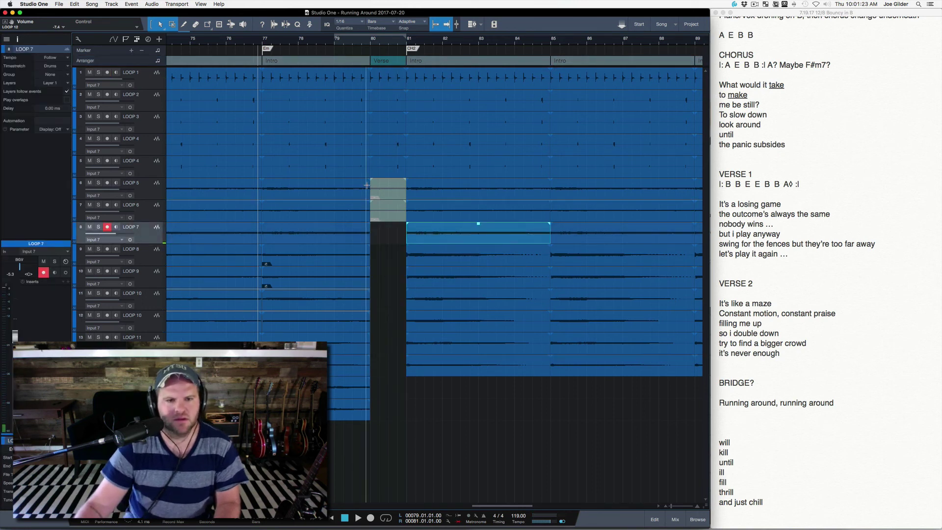
left_click(387, 192)
left_click(389, 214, "shift")
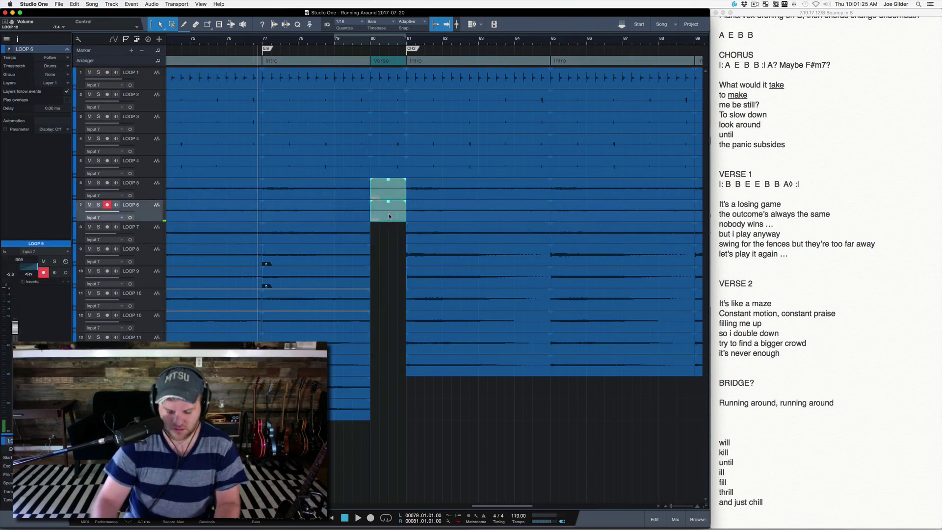
key("Delete")
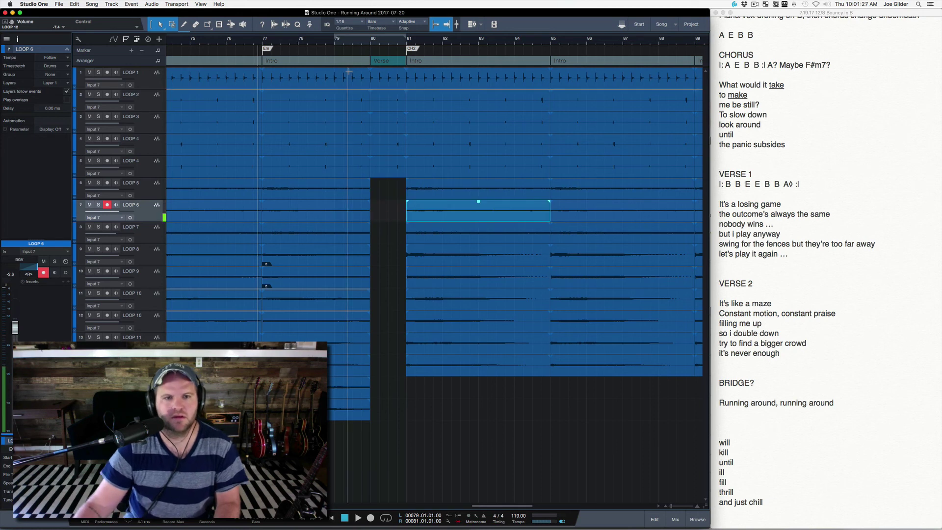
Listen to LOOP 8 and LOOP 9 soloed before the bar 80 gap, and return to the full mix with LOOP 8 selected.
left_click(151, 258)
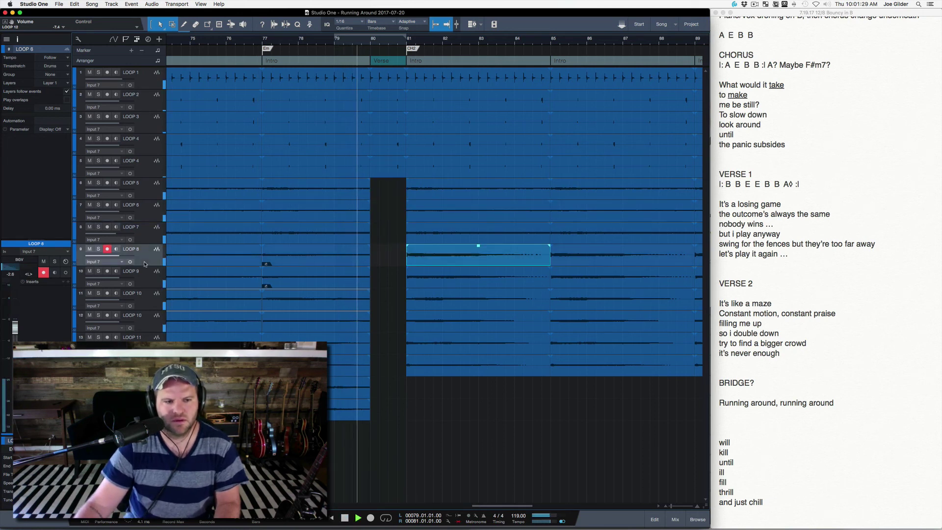
key("s")
left_click(152, 282)
key("s")
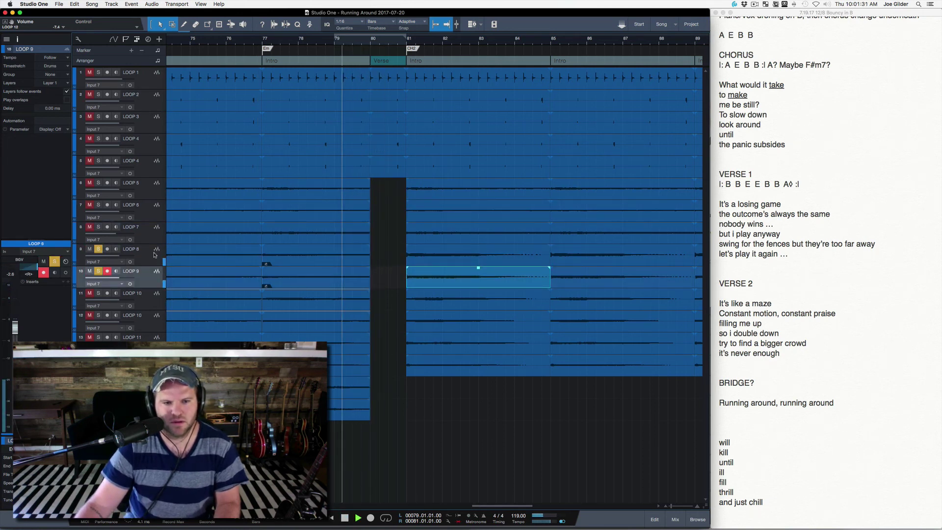
key("space")
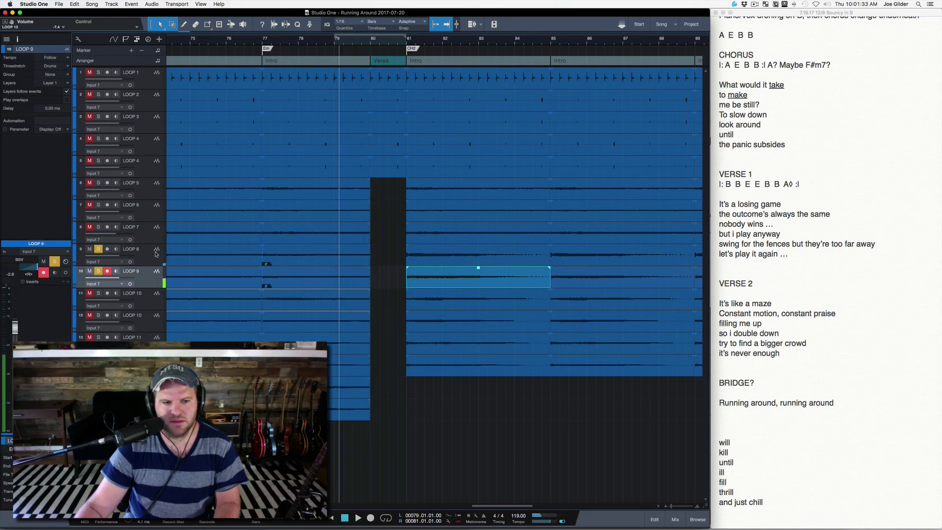
left_click(155, 258)
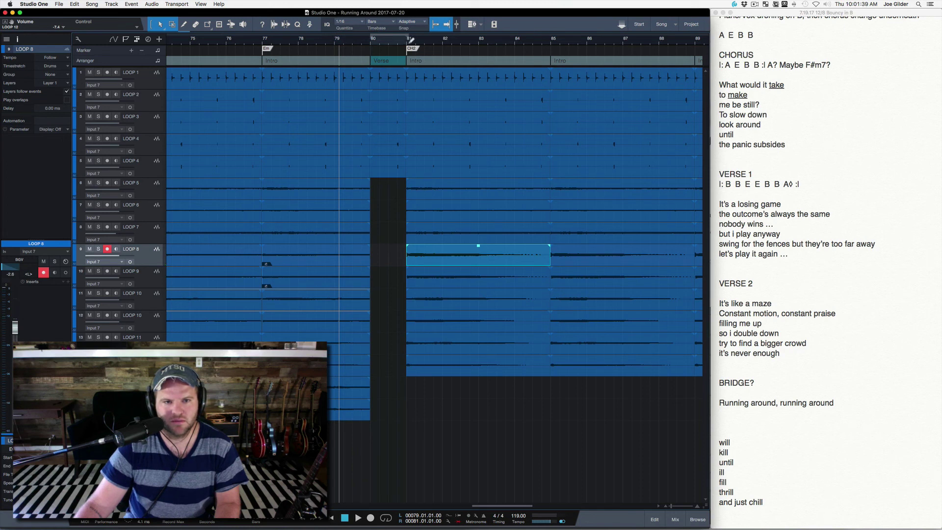
Set the punch range to bars 80–81, record a new one-bar turnaround on LOOP 8 and play it back from bar 78.
left_click_drag(408, 42, 407, 41)
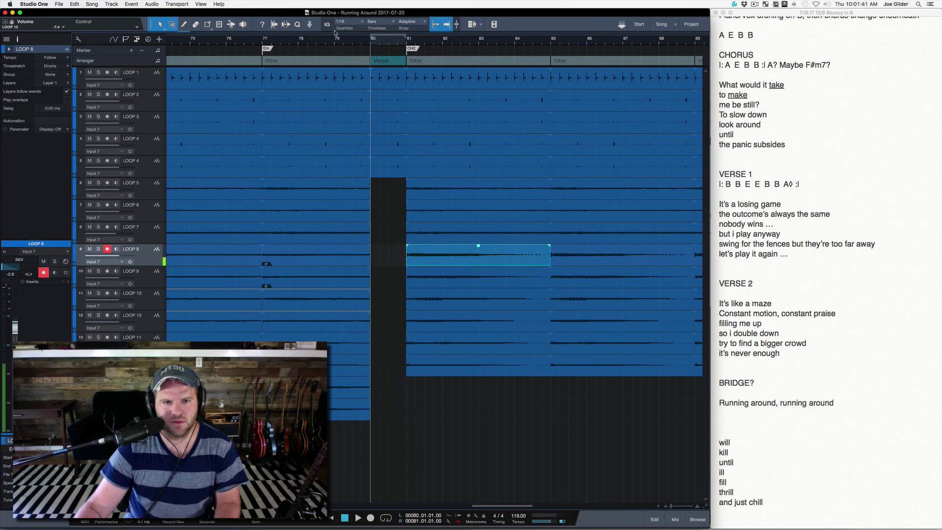
key("space")
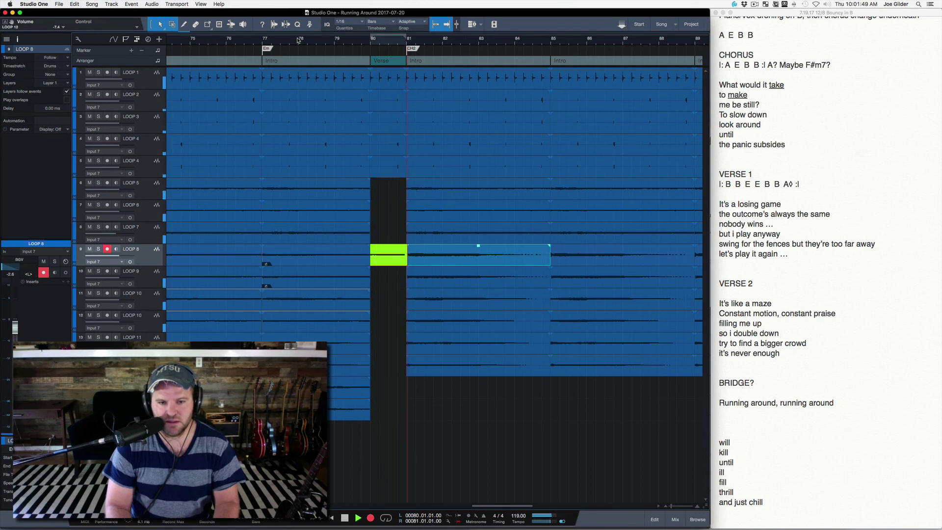
left_click(298, 40)
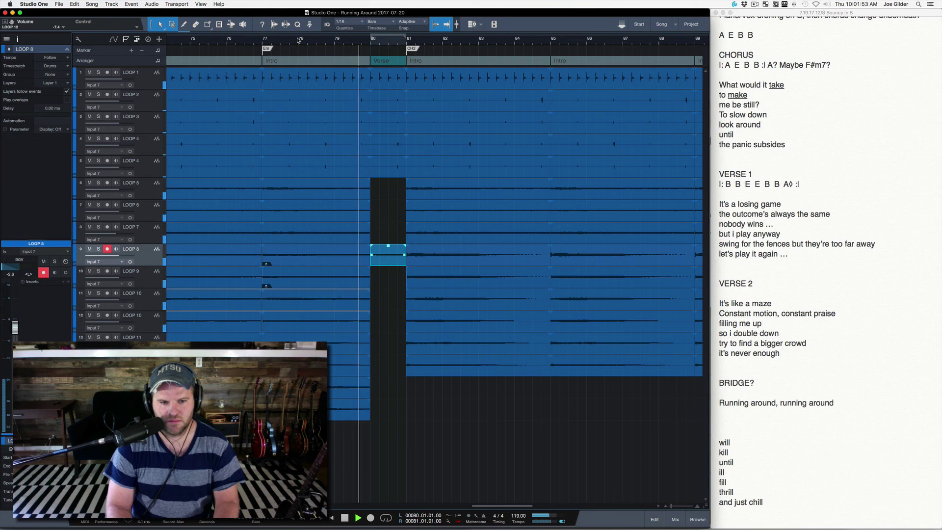
Record a new one-bar turnaround at bar 80 on LOOP 9, restarting the take once from before the gap.
key("space")
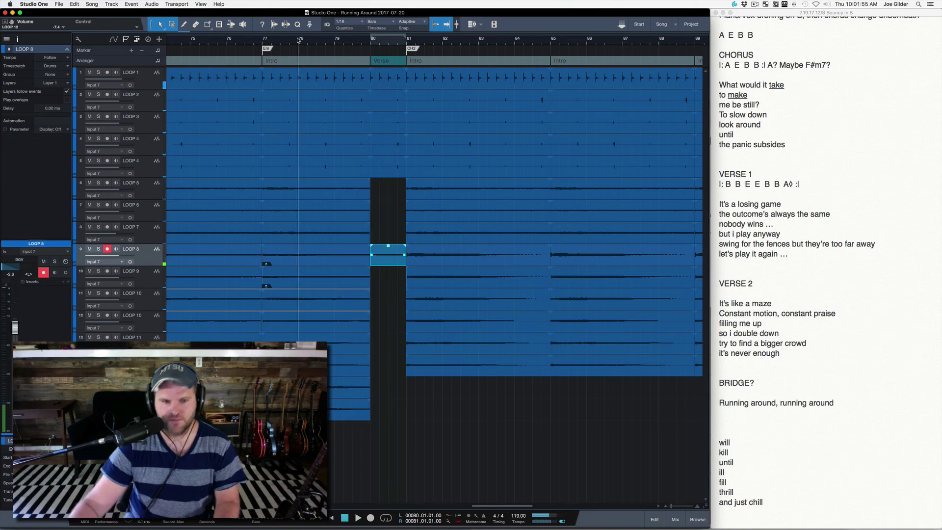
left_click(145, 280)
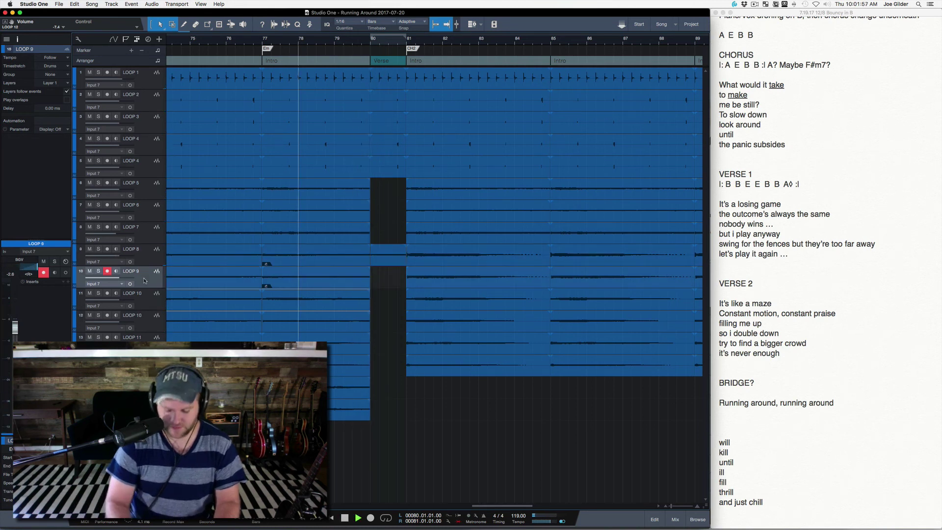
key("space")
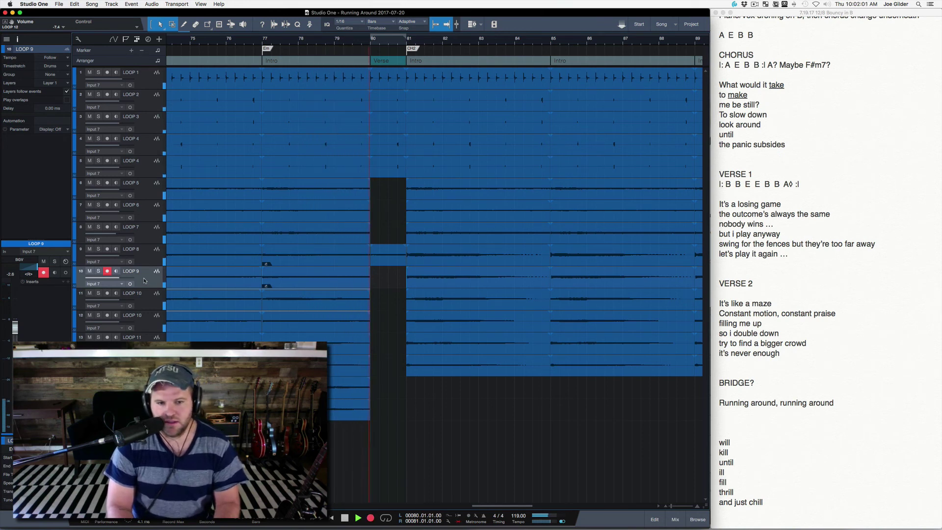
key("space")
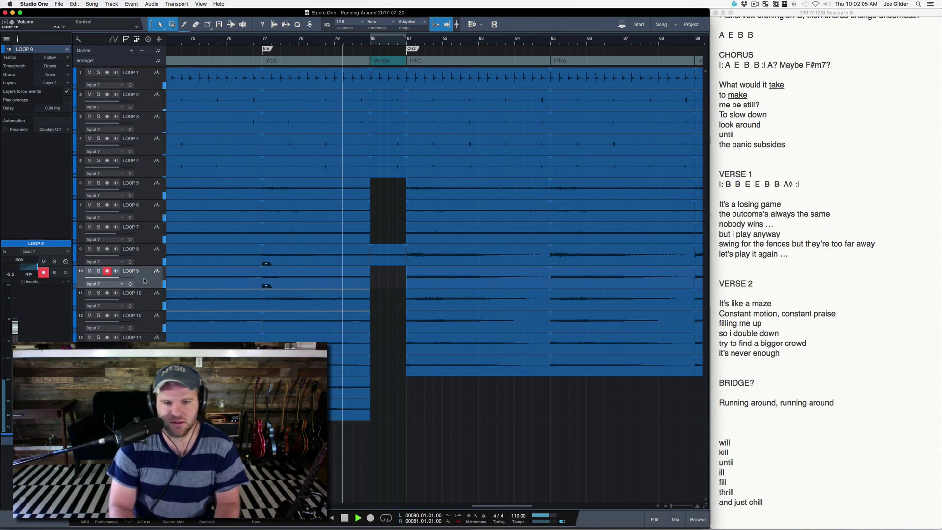
key("space")
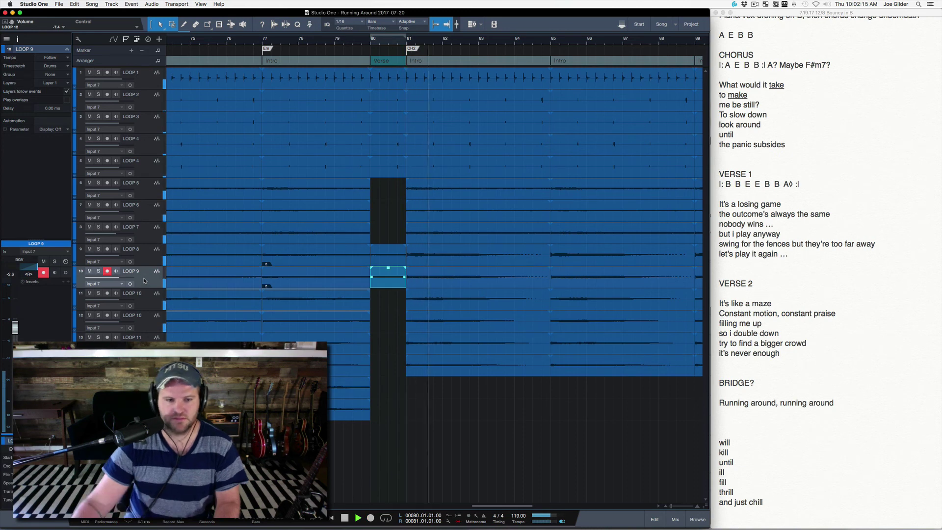
key("space")
Solo the first LOOP 10 track and listen to its part from bar 78 up to the bar 80 gap.
key("Down")
key("s")
key("space")
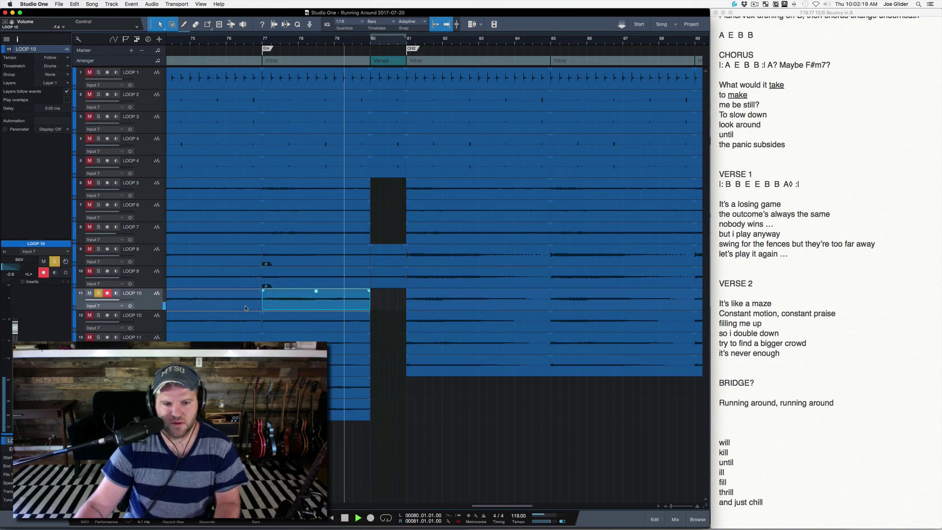
key("space")
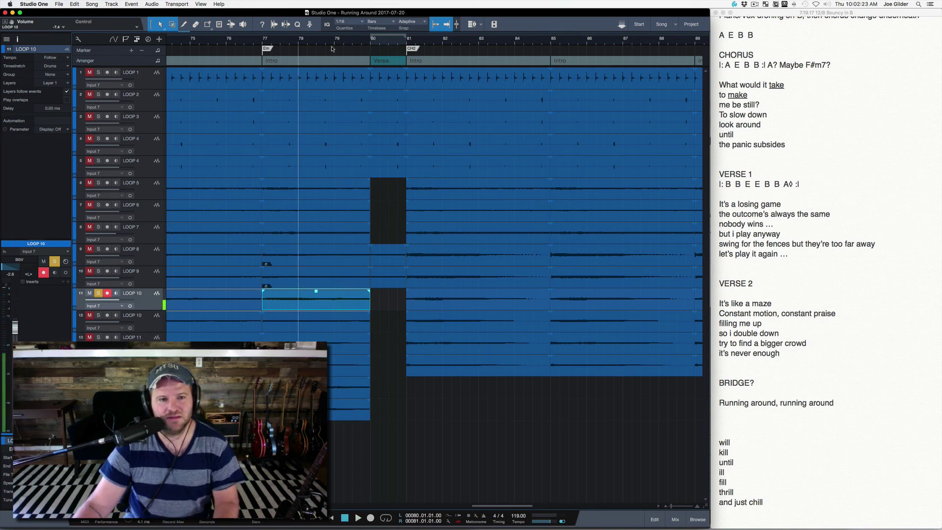
key("space")
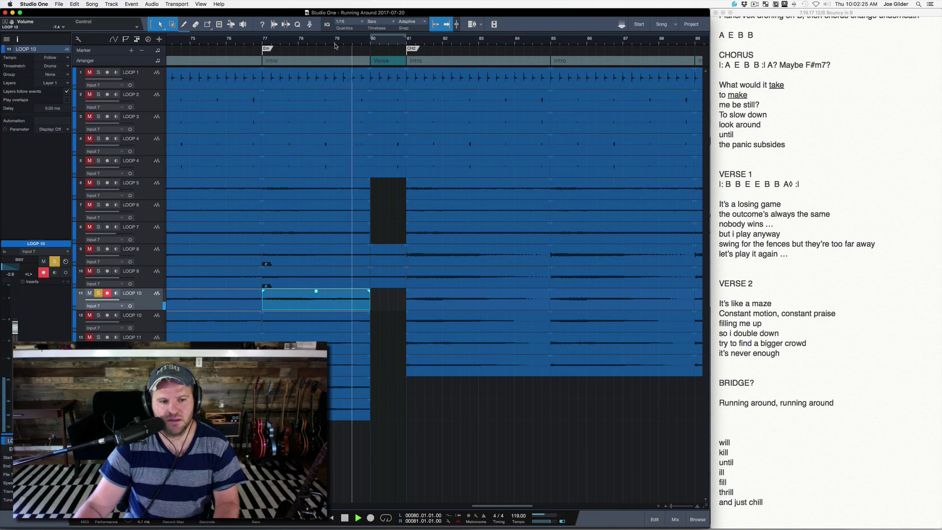
key("space")
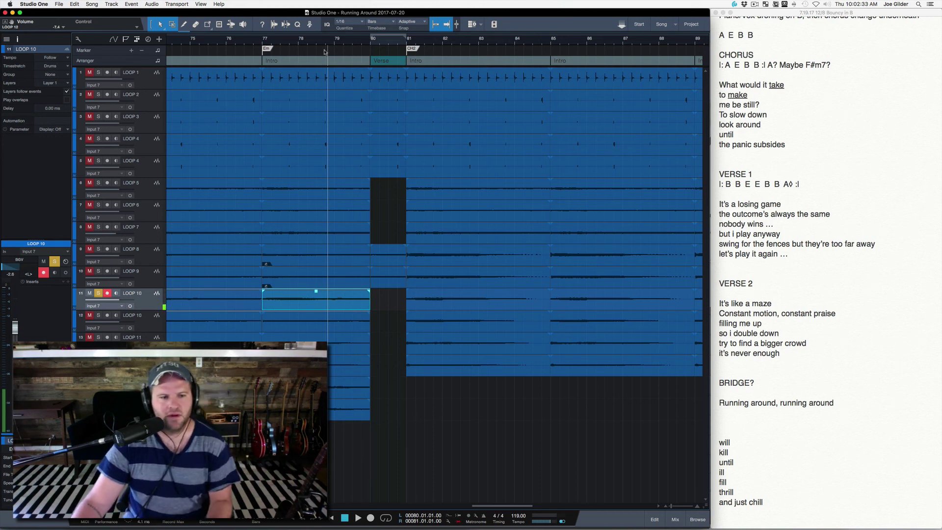
Return to the full mix and record a one-bar turnaround at bar 80 on the first LOOP 10 track.
key("s")
key("space")
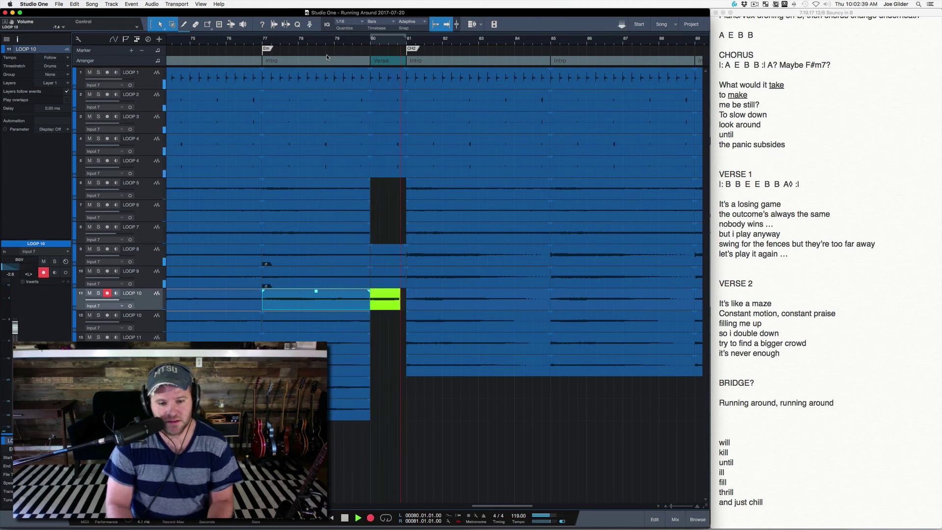
left_click(327, 58)
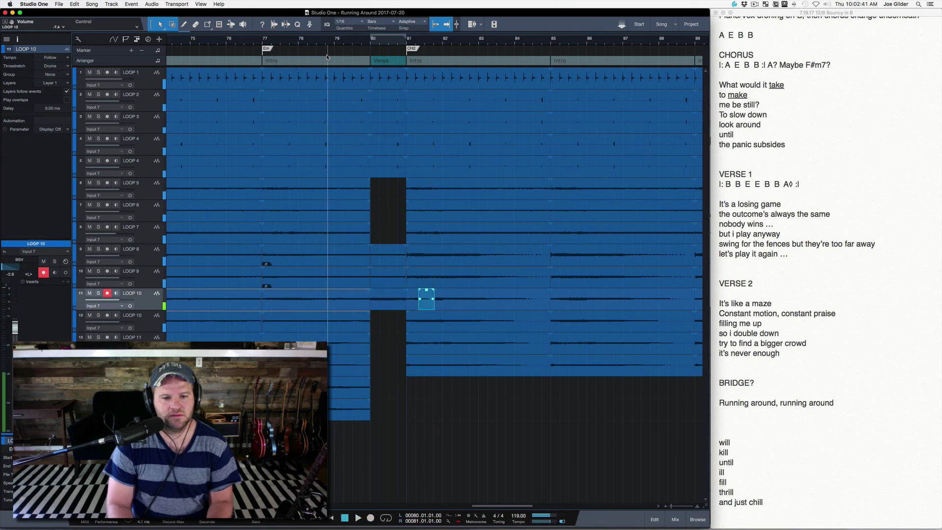
key("space")
Record a one-bar turnaround at bar 80 on the second LOOP 10 track.
left_click(148, 327)
key("space")
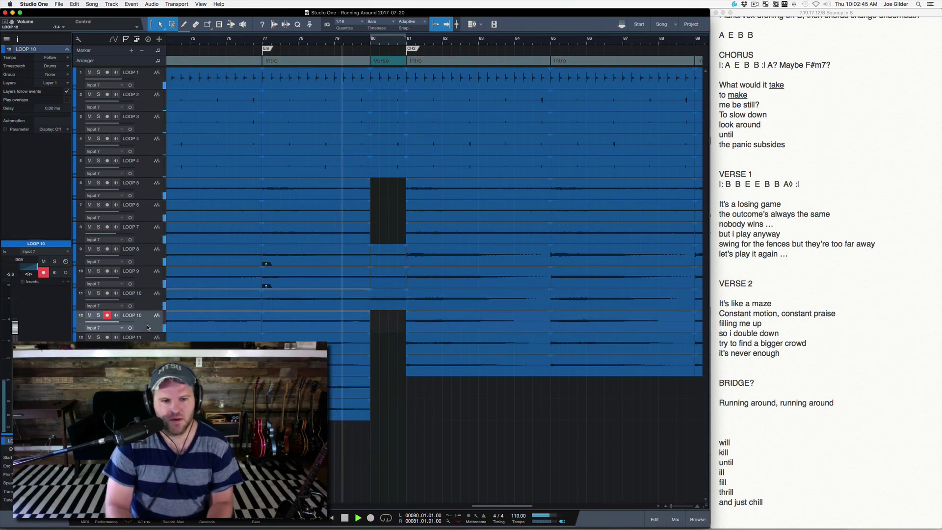
key("KP_Multiply")
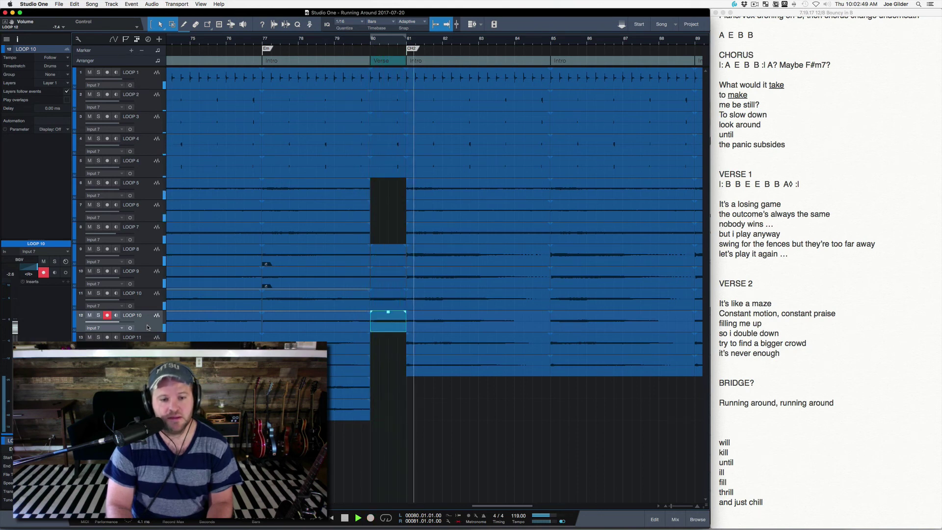
key("KP_Multiply")
key("space")
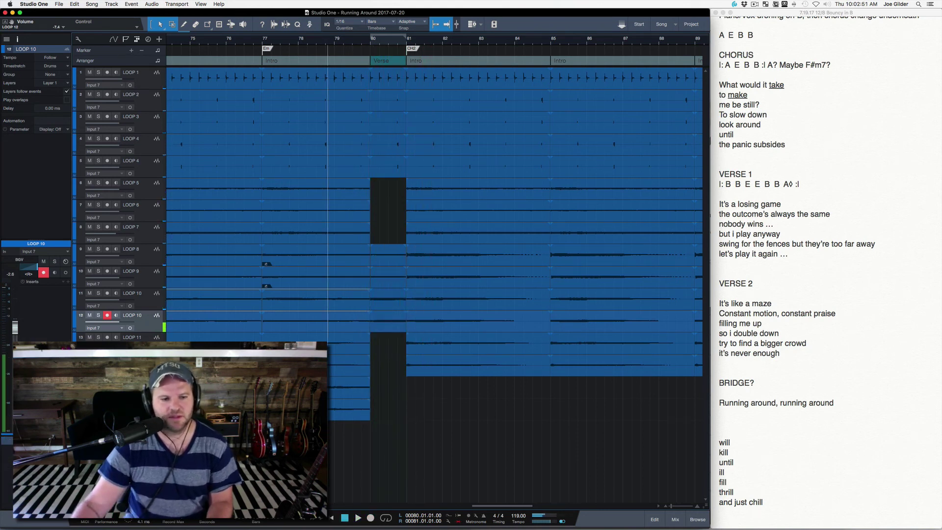
Try recording one-bar turnarounds at bar 80 on both LOOP 11 tracks, and delete the two takes.
left_click(157, 337)
key("space")
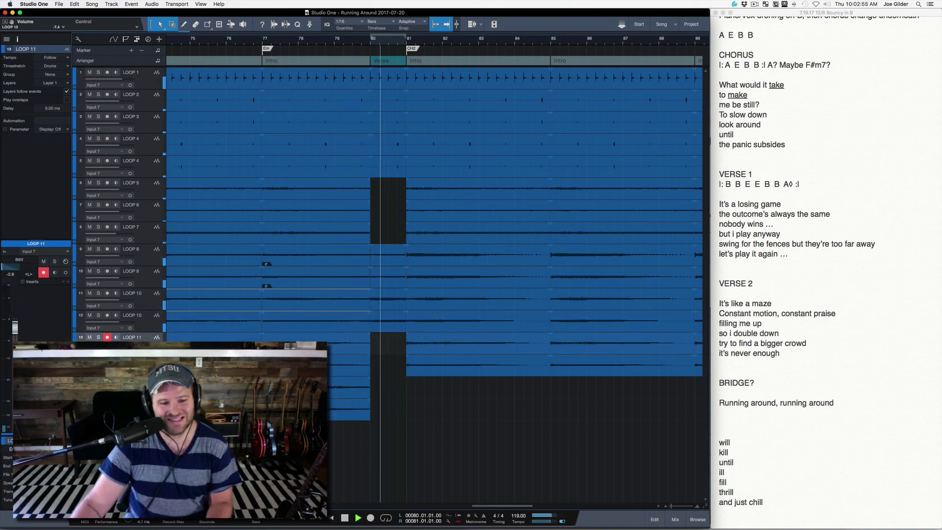
key("space")
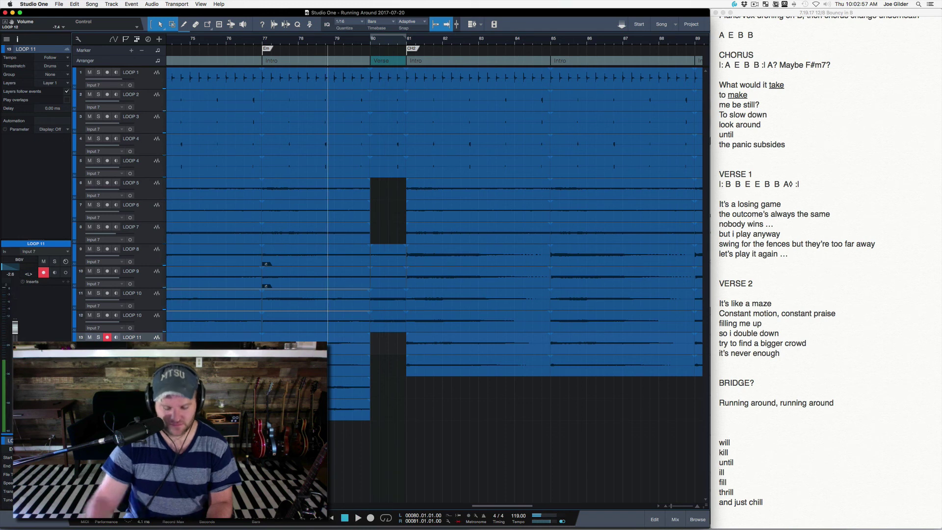
key("space")
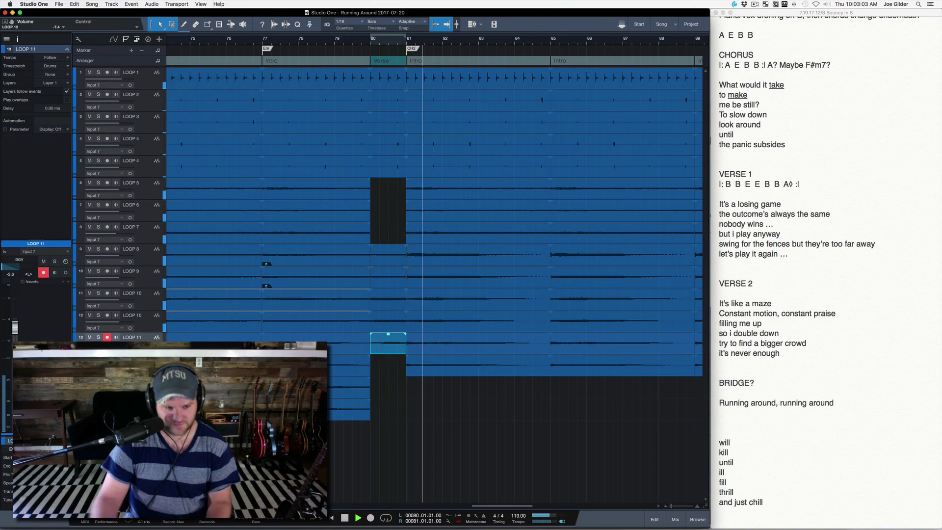
key("space")
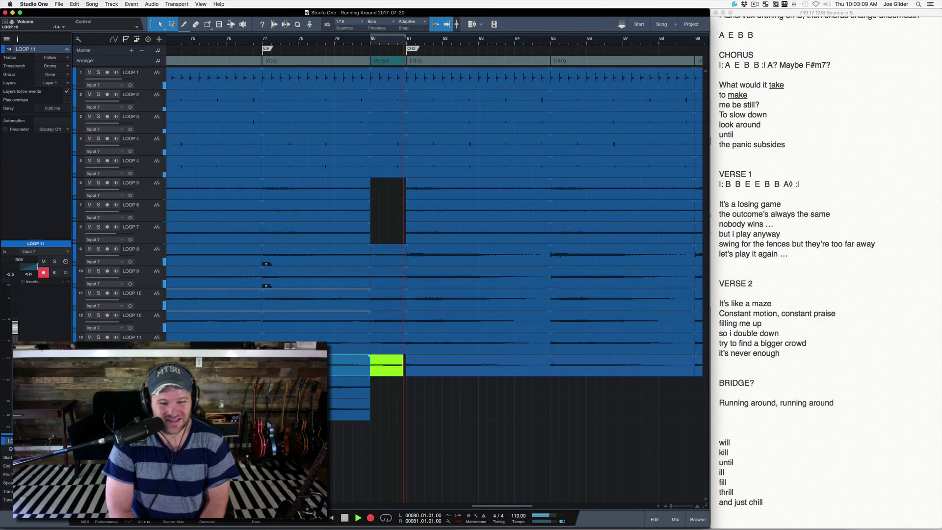
key("space")
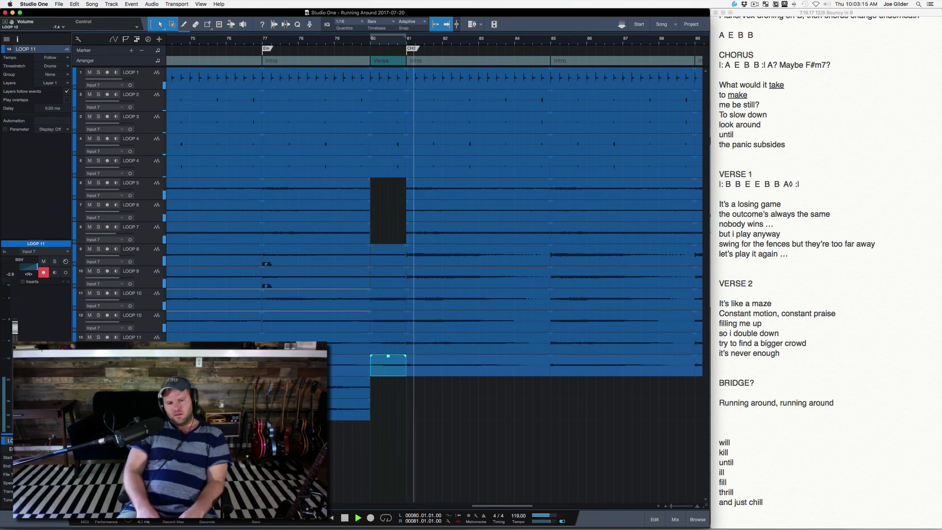
key("space")
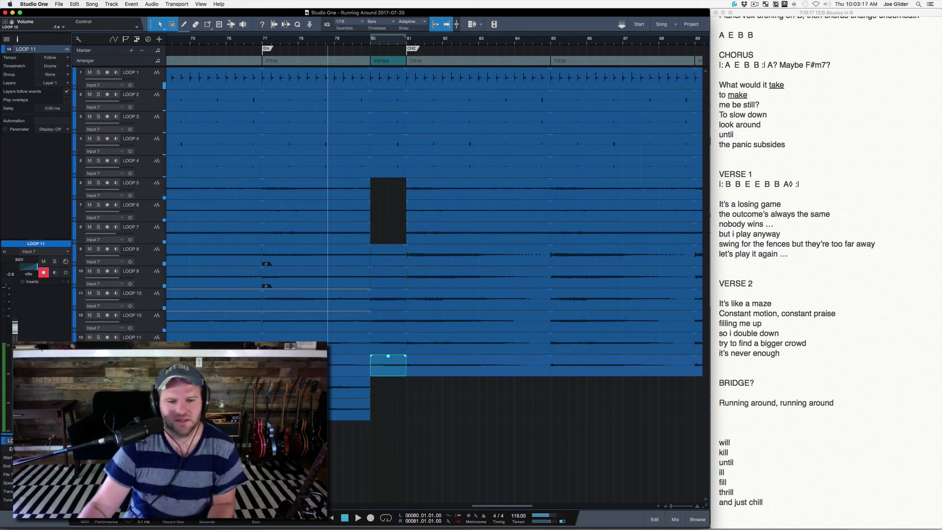
key("Delete")
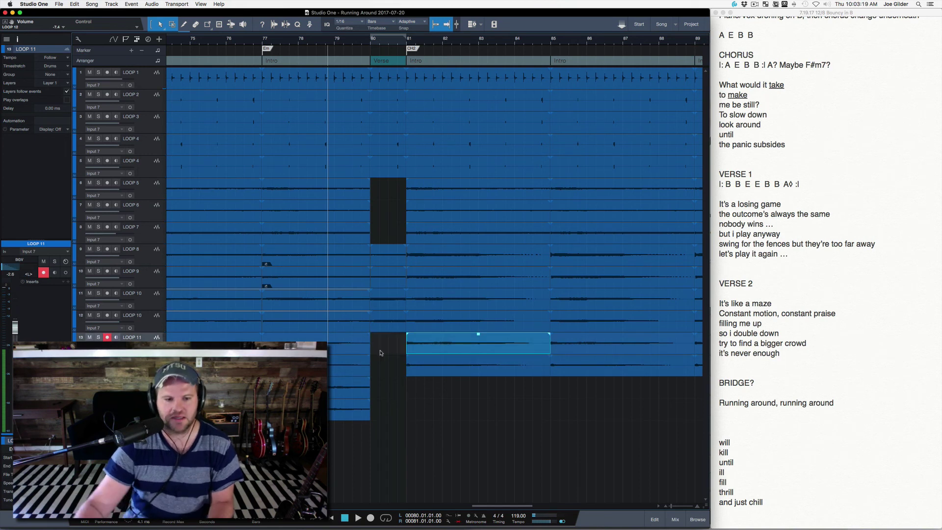
left_click(329, 350)
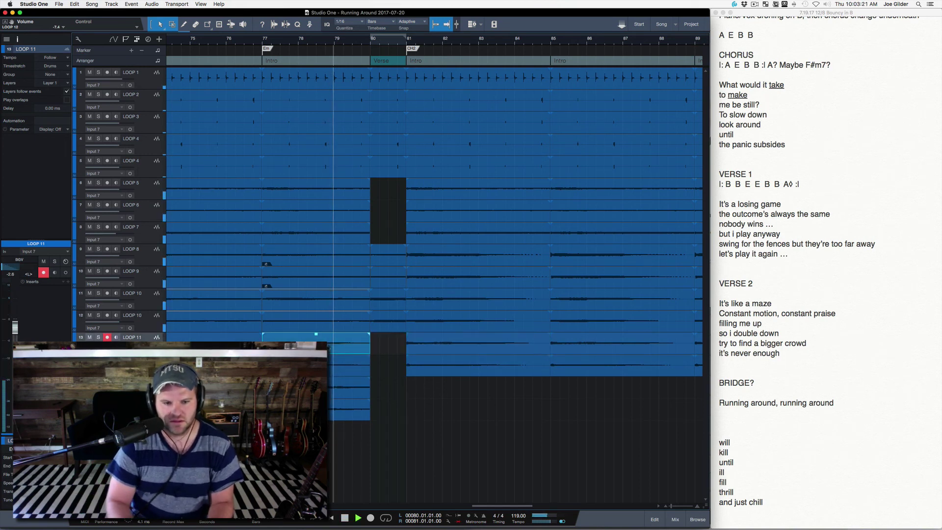
key("space")
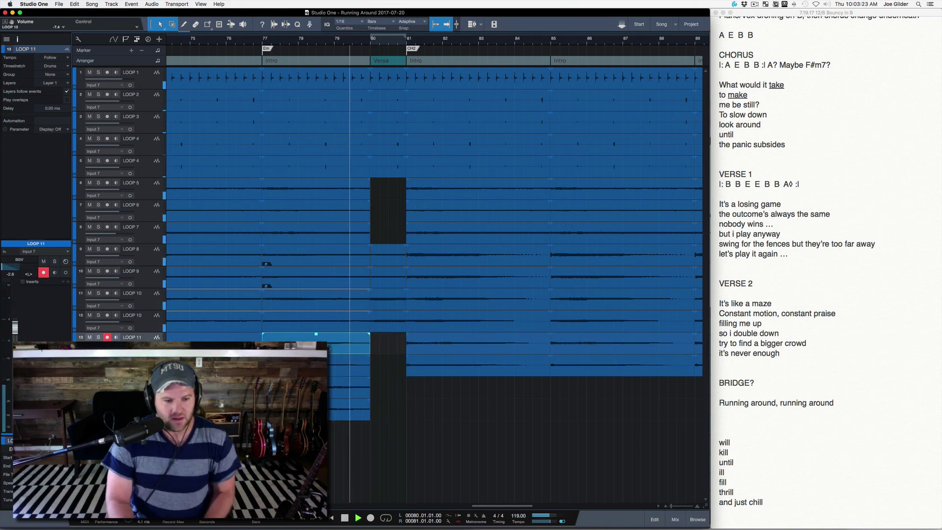
key("KP_Multiply")
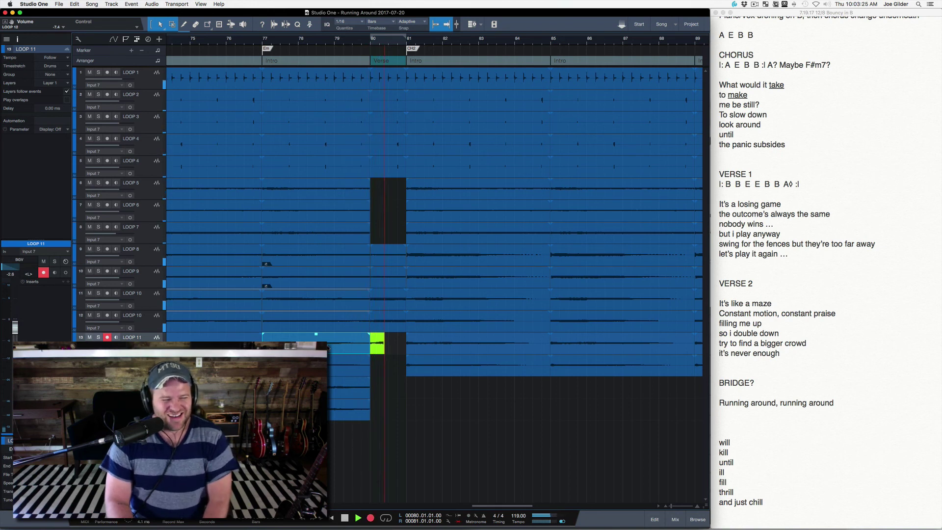
key("space")
key("super+z")
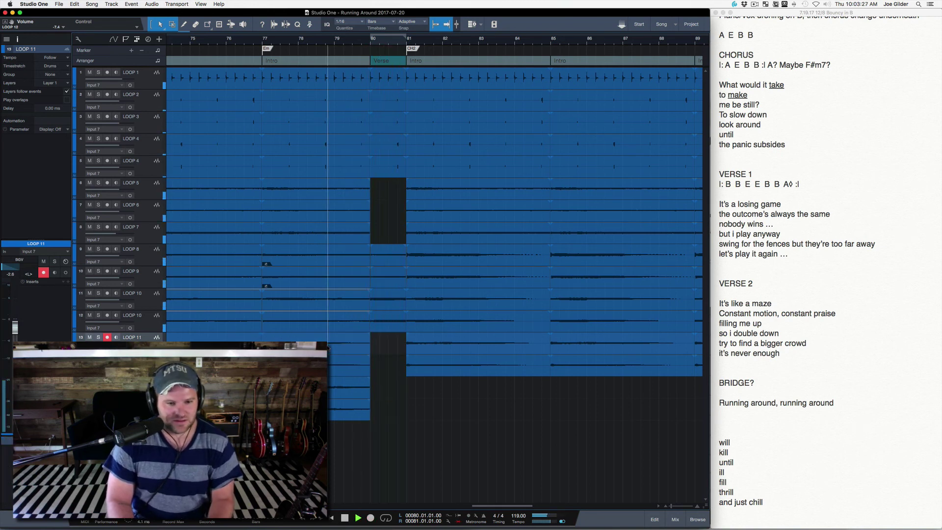
Record new one-bar turnarounds at bar 80 on the first and second LOOP 11 tracks.
key("space")
key("space")
key("space")
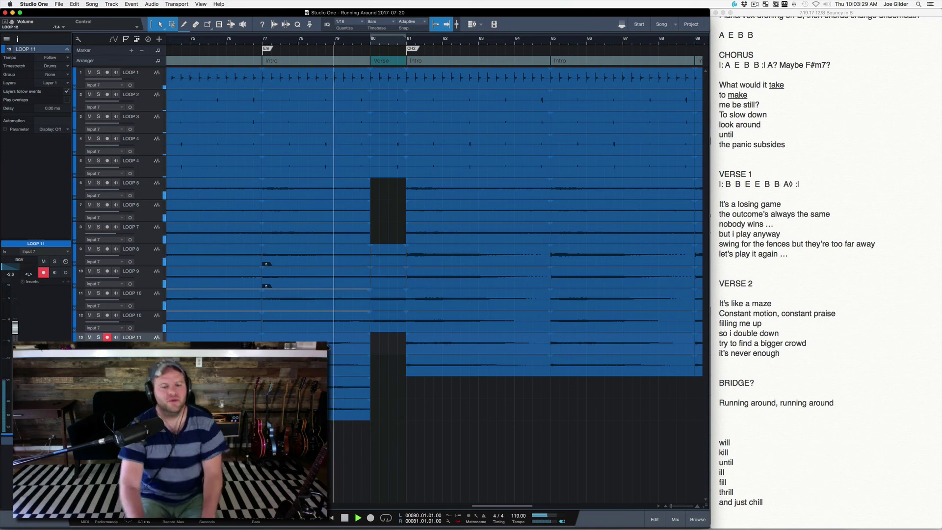
key("KP_Multiply")
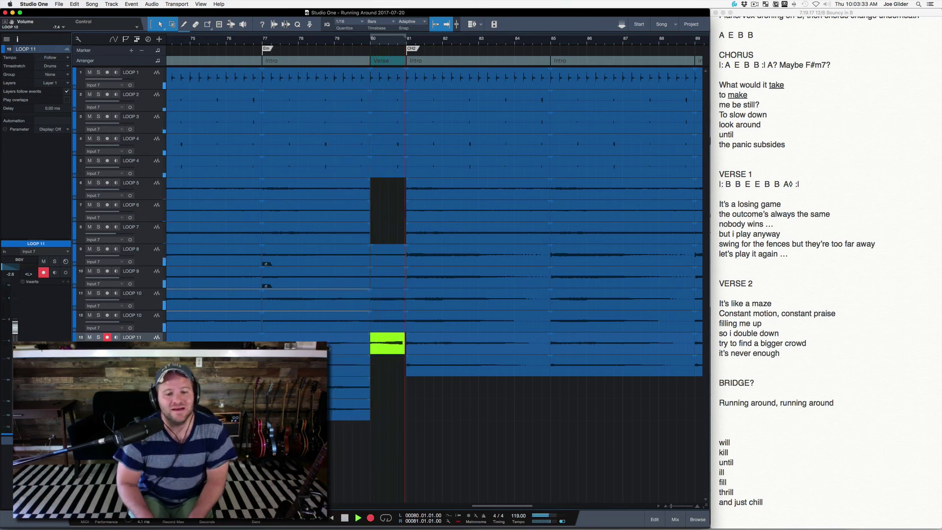
key("KP_Multiply")
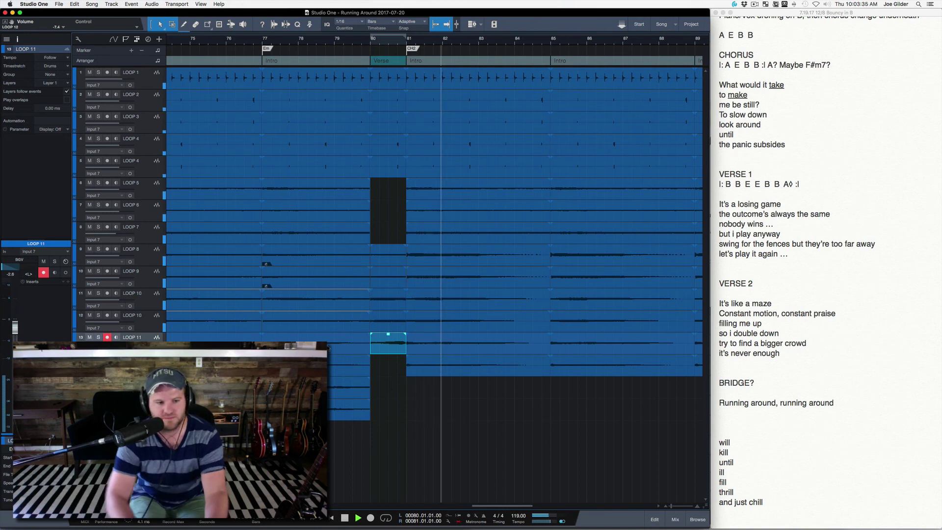
key("space")
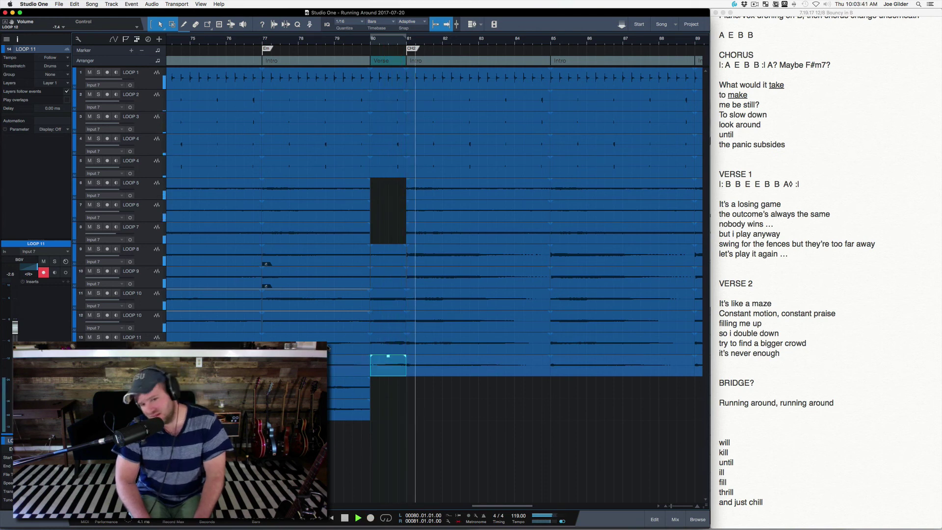
key("space")
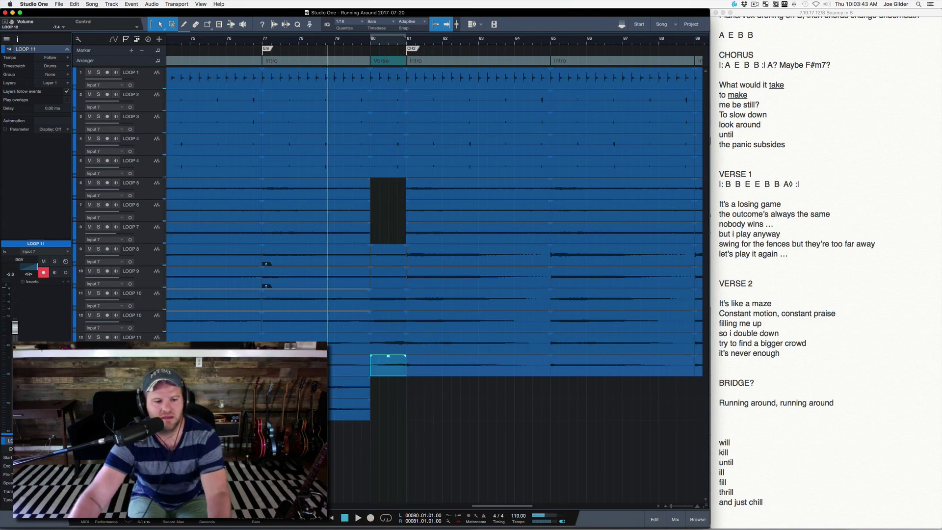
Solo LOOP 12 and listen to its part leading up to the bar 80 gap.
key("Down")
key("s")
key("space")
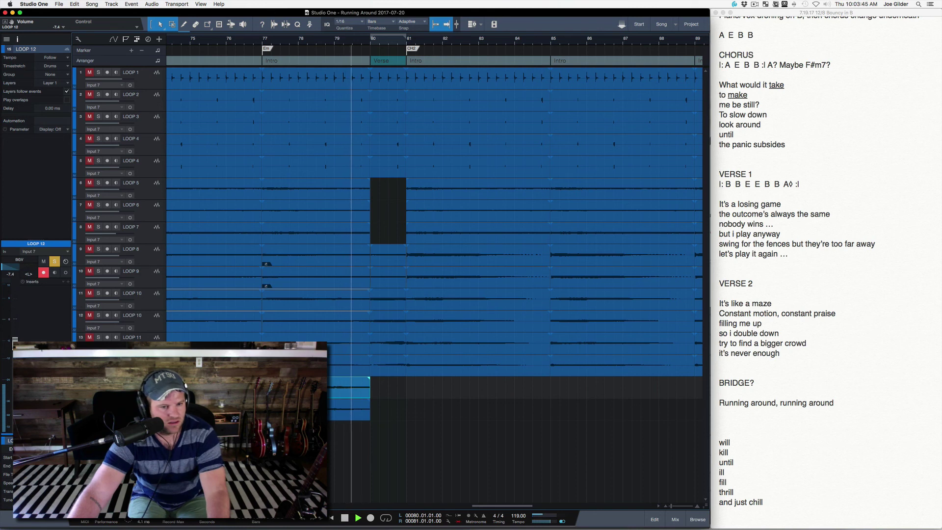
key("space")
key("space")
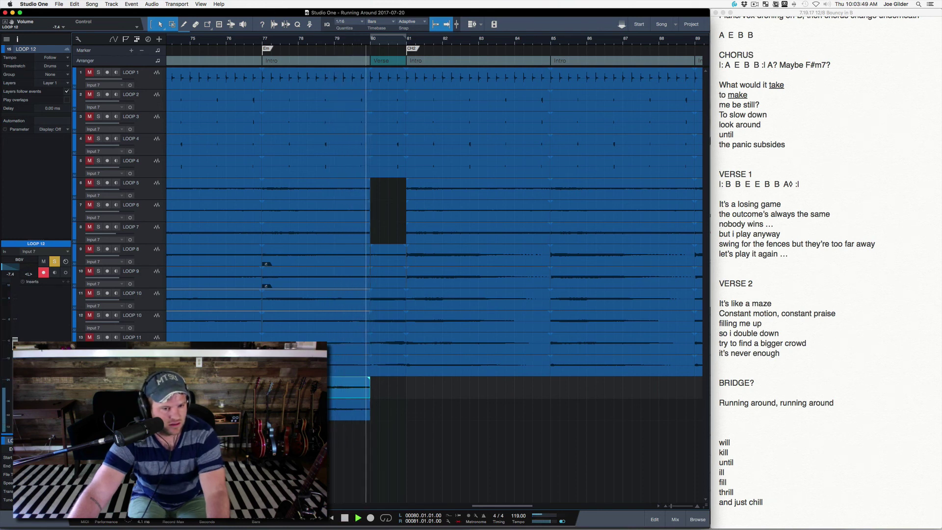
key("space")
Return to the full mix with the second LOOP 11 track selected and listen on through the final chorus.
key("Up")
key("space")
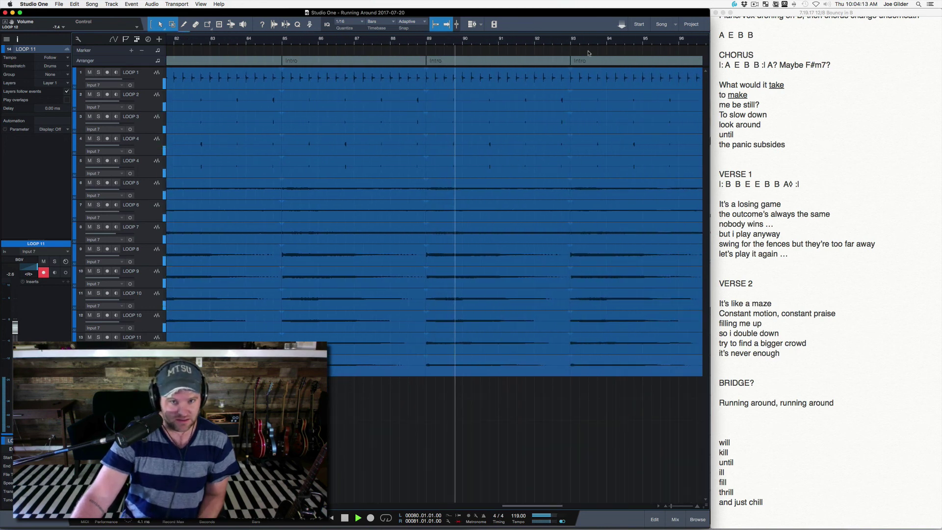
left_click(753, 3)
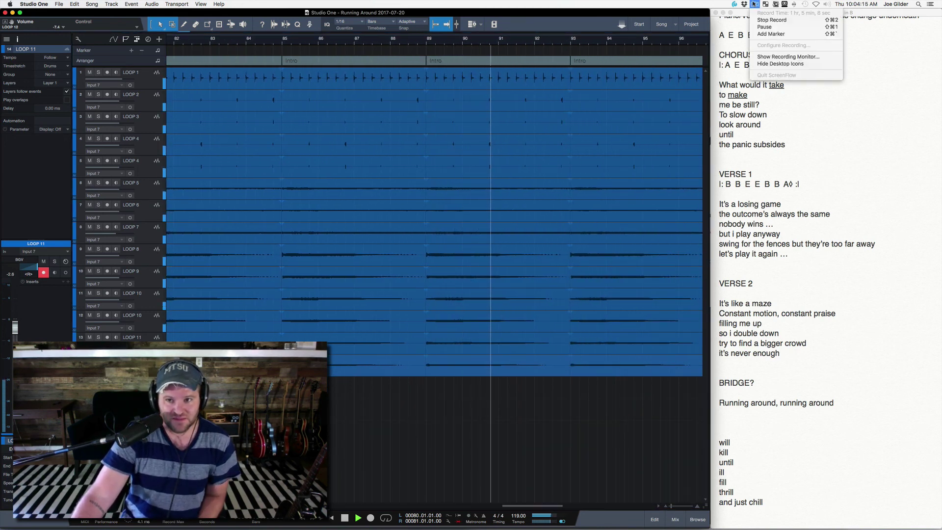
left_click(754, 4)
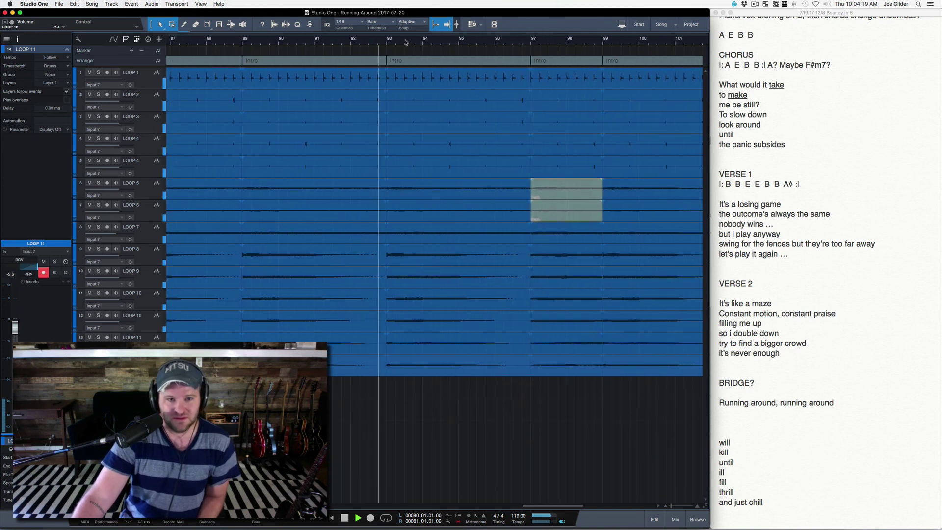
Delete the two-bar section at bar 97 from LOOP 7 and every loop track below it, and play it back from bar 96.
left_click_drag(405, 40, 406, 37)
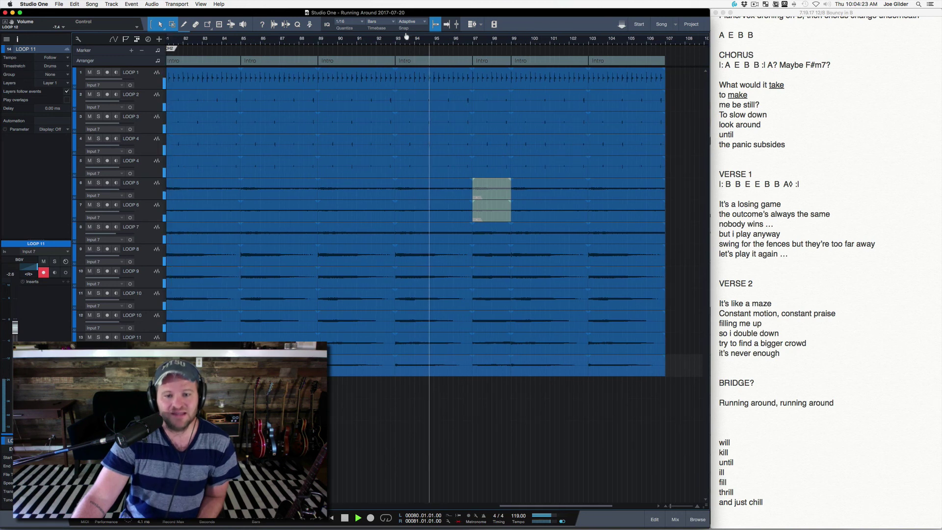
scroll(443, 210, "right", 5)
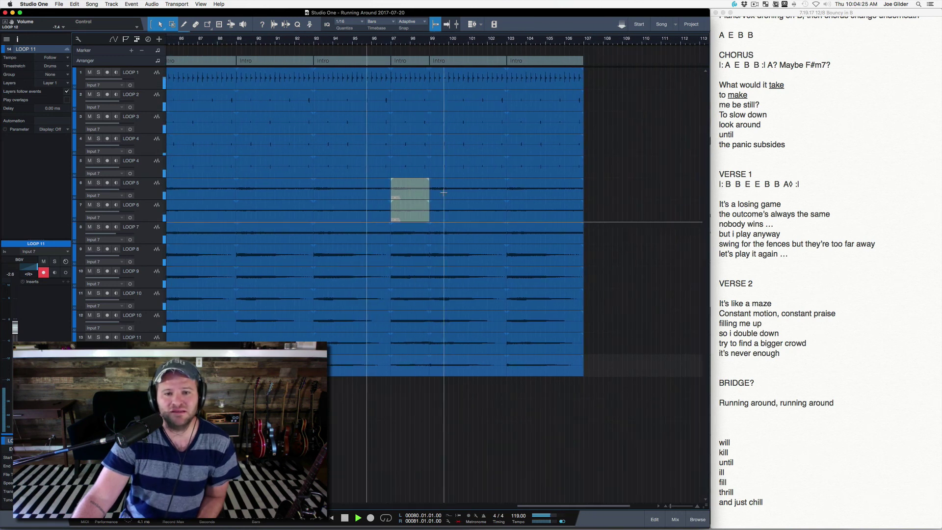
left_click_drag(401, 42, 401, 59)
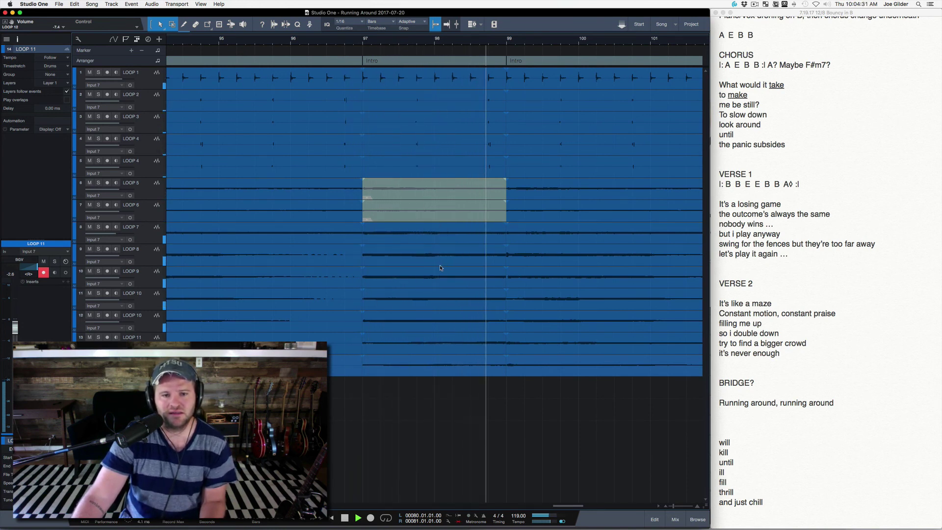
key("space")
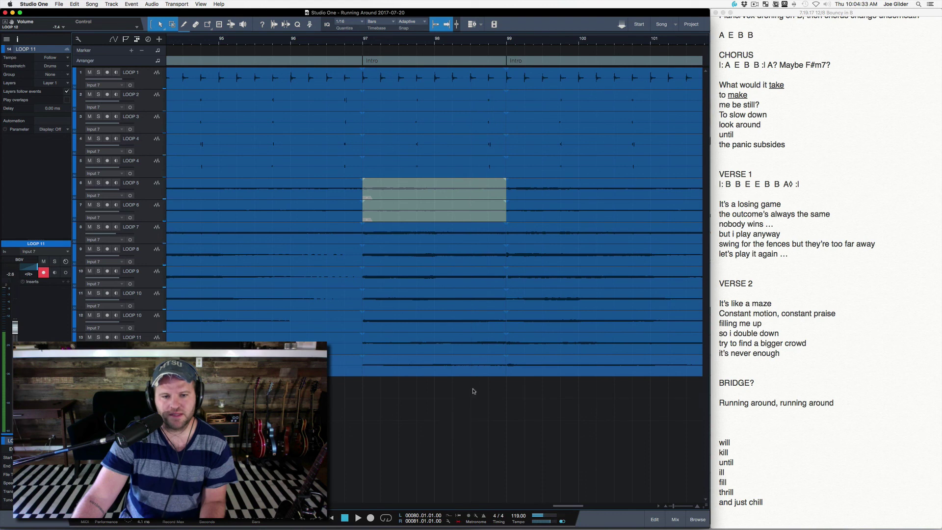
left_click_drag(475, 397, 411, 224)
key("Delete")
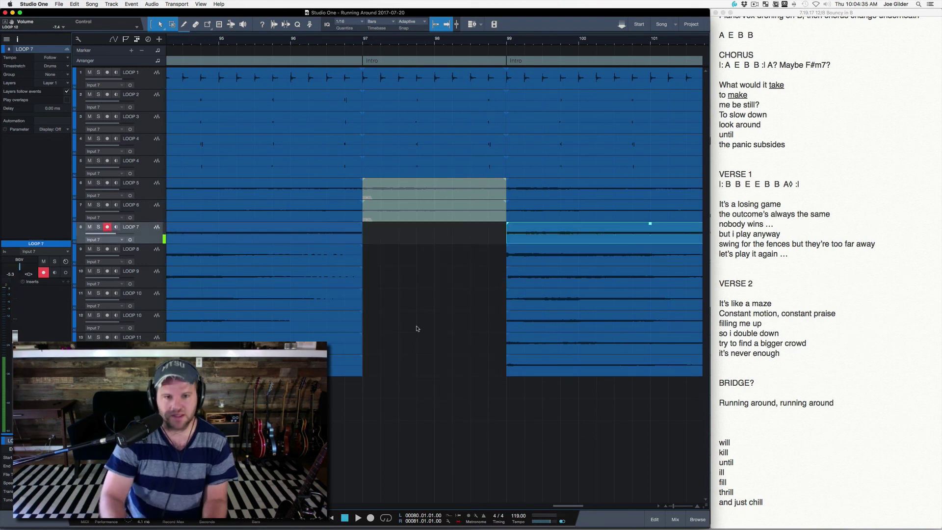
left_click(294, 43)
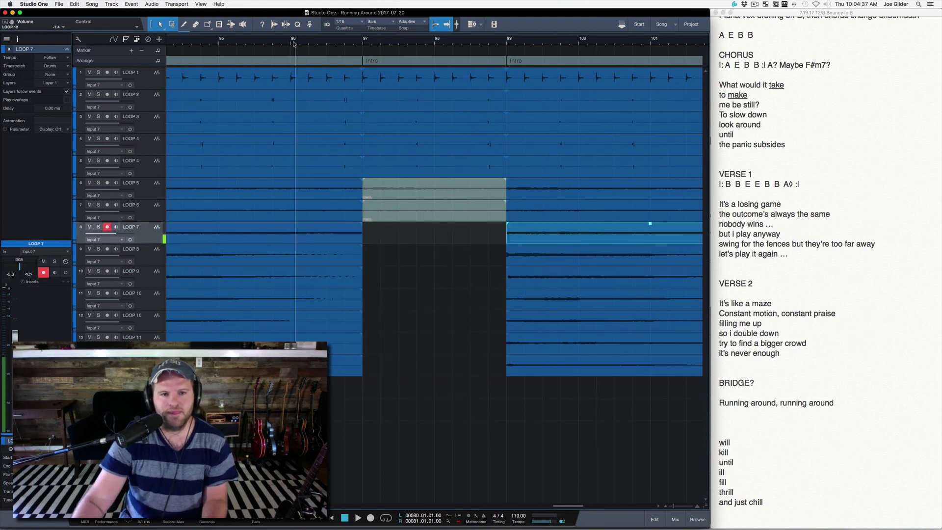
key("space")
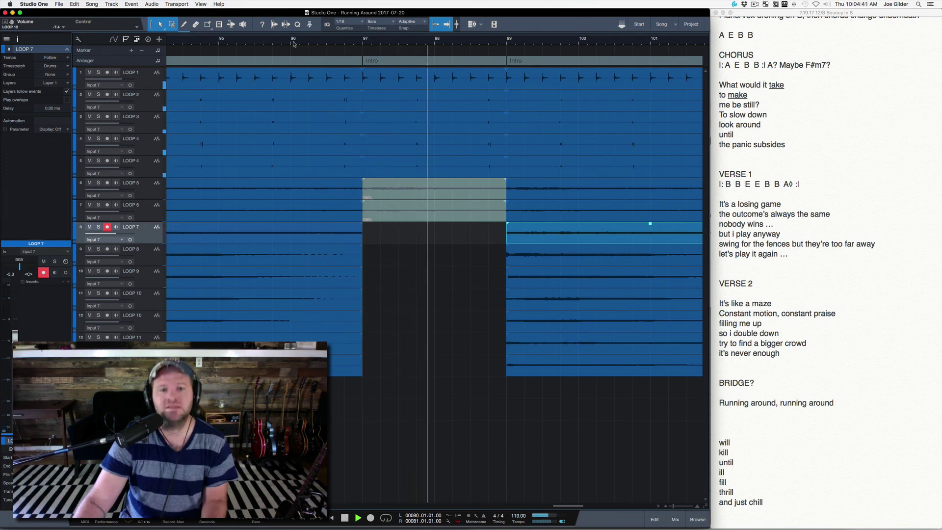
key("space")
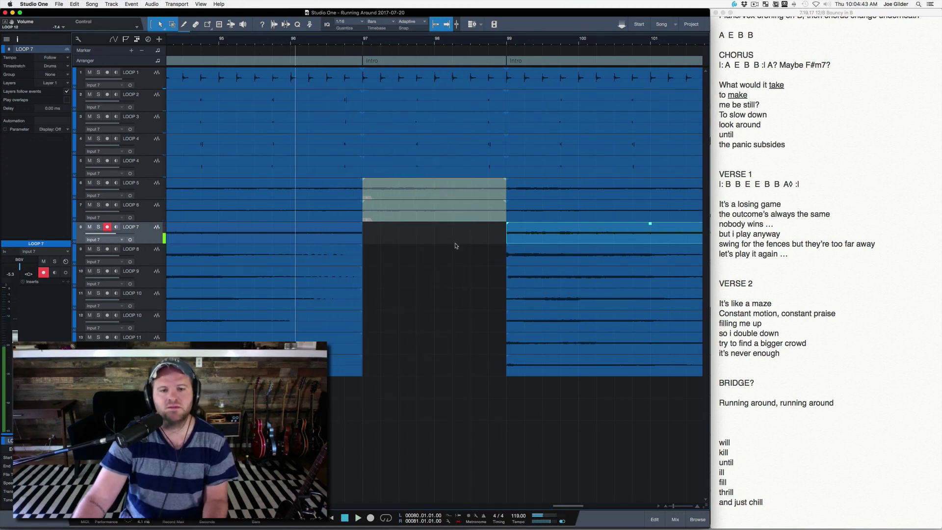
Shorten the Intro section at bar 97 to one bar and delete bar 98 from LOOP 1 through LOOP 6.
left_click(443, 89)
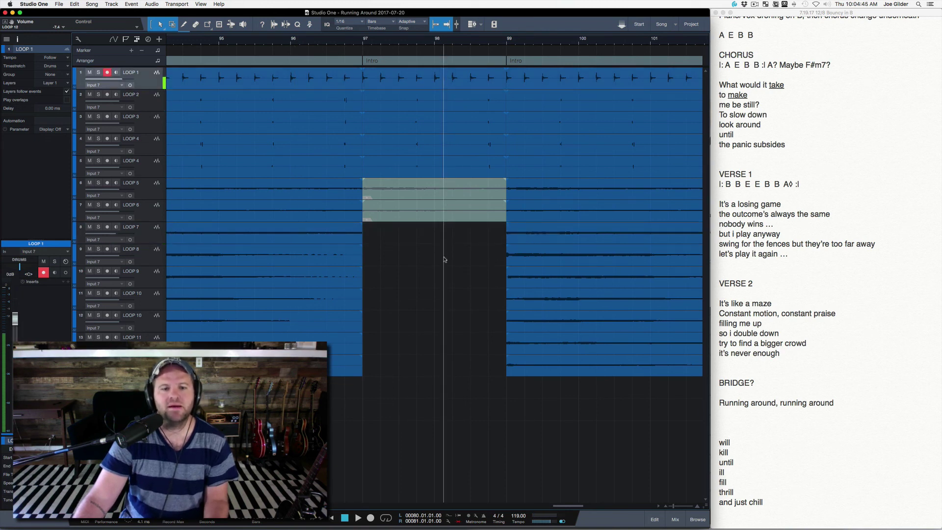
left_click_drag(506, 61, 432, 64)
left_click_drag(466, 266, 475, 70)
left_click(435, 82, "super")
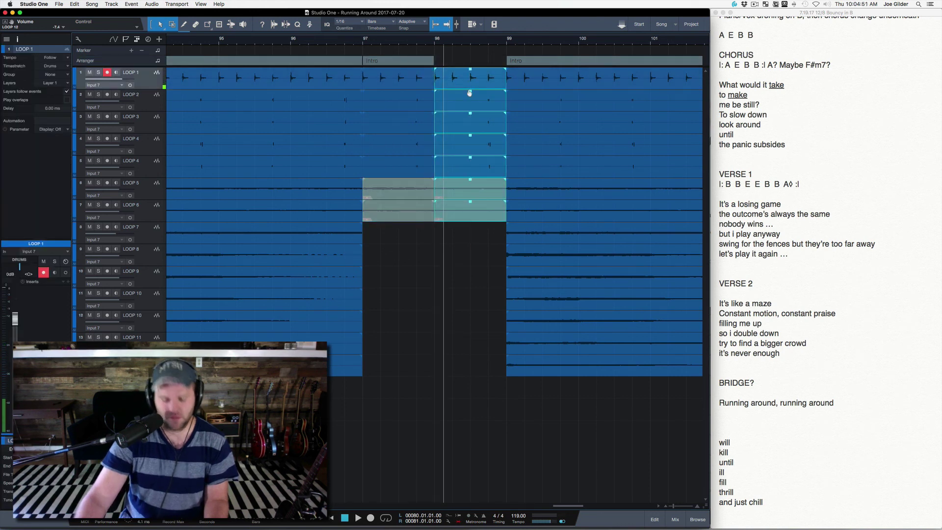
key("Delete")
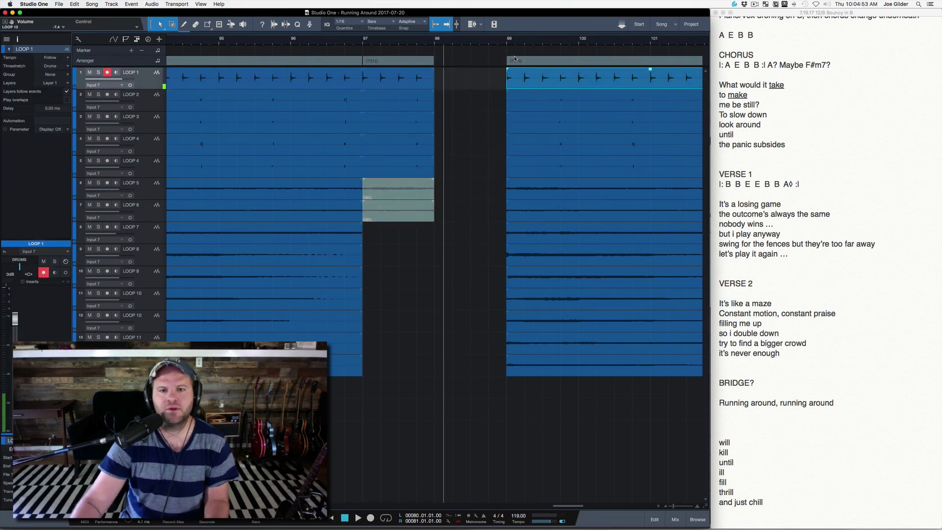
Move the last two Intro sections one bar earlier to close the gap, and listen to the transition from about bar 95.
scroll(508, 40, "down", 5)
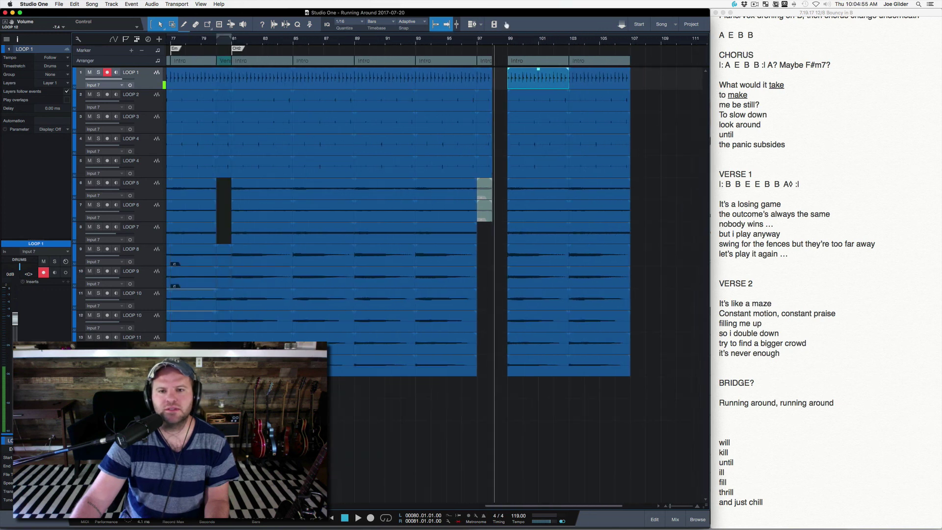
left_click(583, 63)
left_click_drag(548, 66, 535, 66)
left_click(453, 44)
key("space")
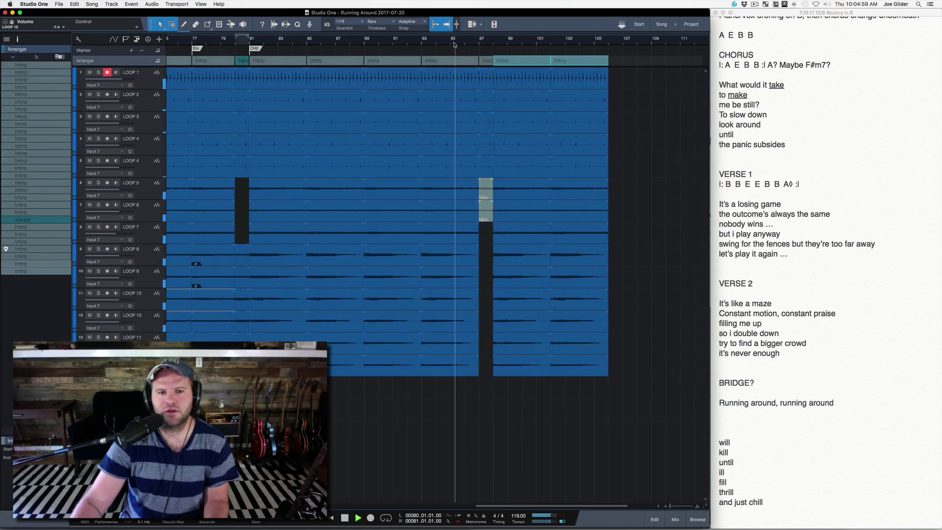
scroll(461, 64, "up", 5)
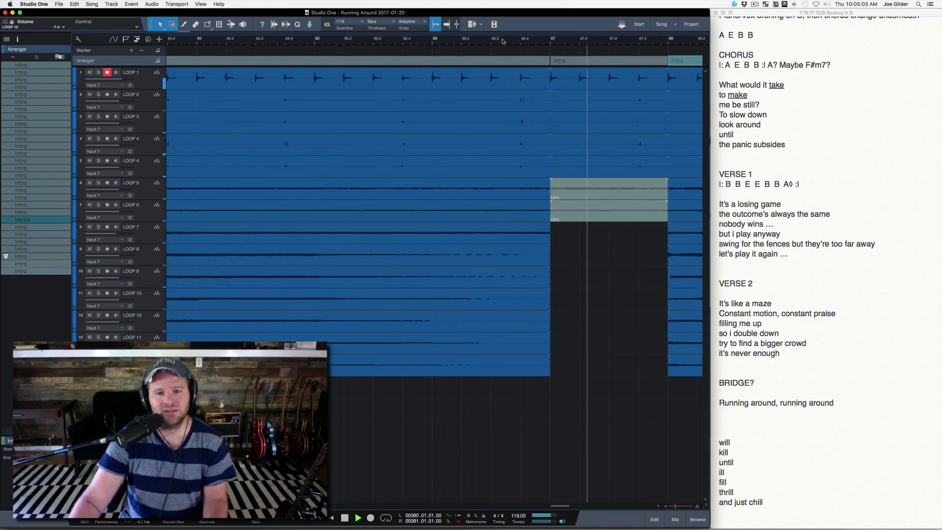
left_click(431, 41)
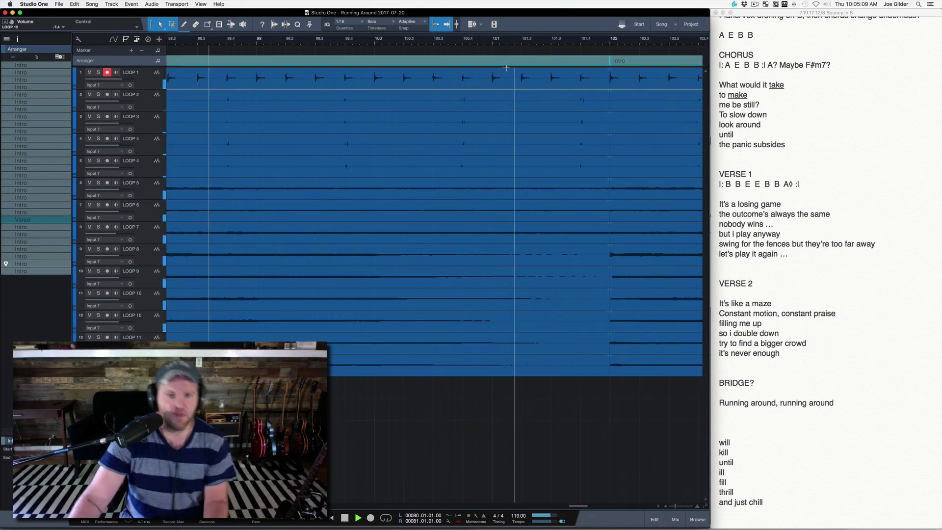
Listen to the earlier breaks at bar 29 and at bar 19 leading into the first chorus.
left_click_drag(341, 40, 344, 7)
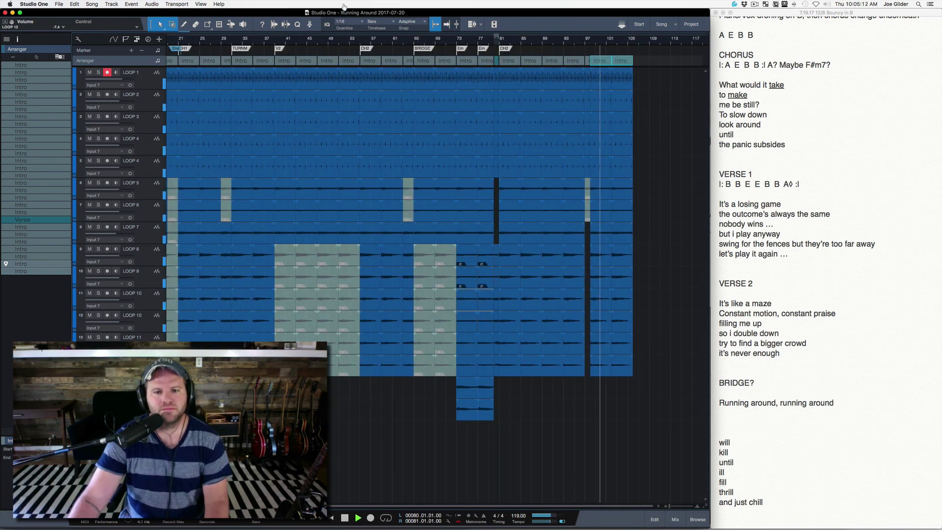
left_click(222, 42)
left_click_drag(210, 47, 214, 51)
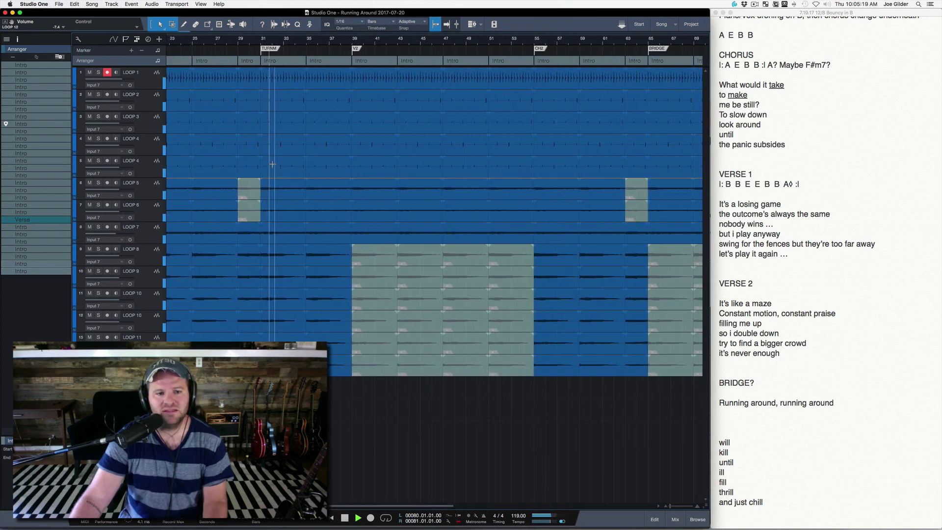
left_click_drag(241, 39, 241, 27)
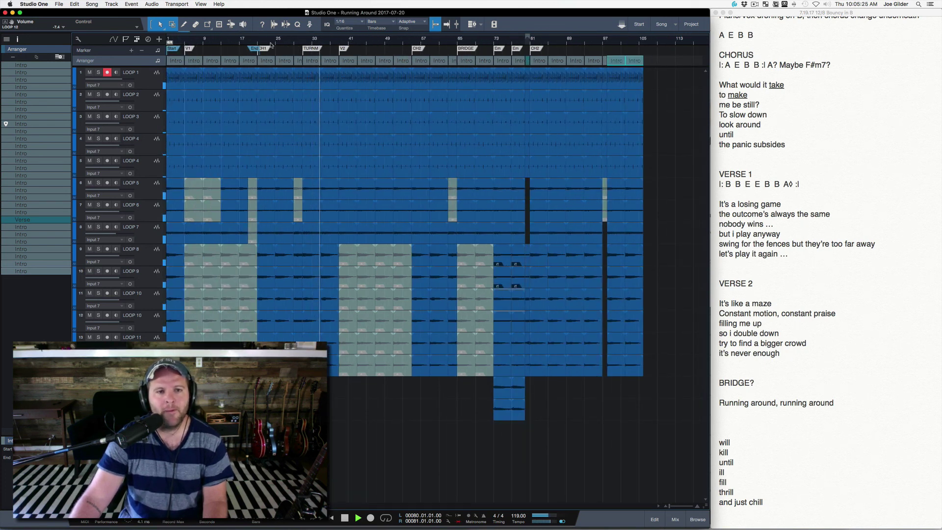
left_click_drag(249, 42, 249, 53)
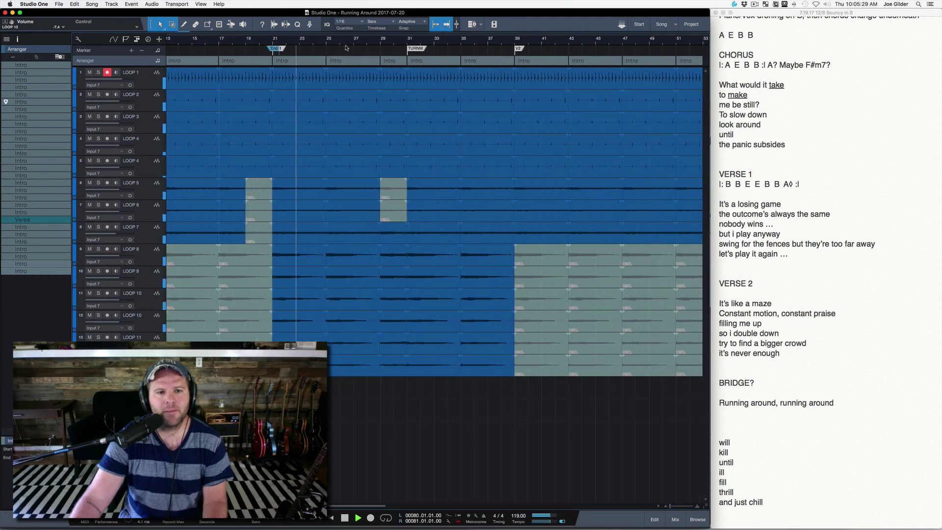
key("space")
key("alt+z")
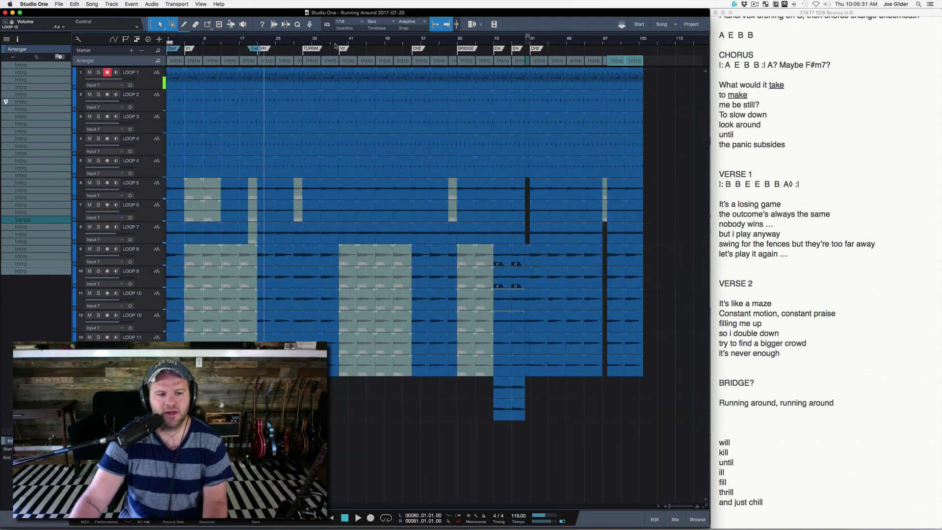
Select the empty track below the bridge loops, route its output to VOX and name it X VOX.
left_click(518, 408)
key("Down")
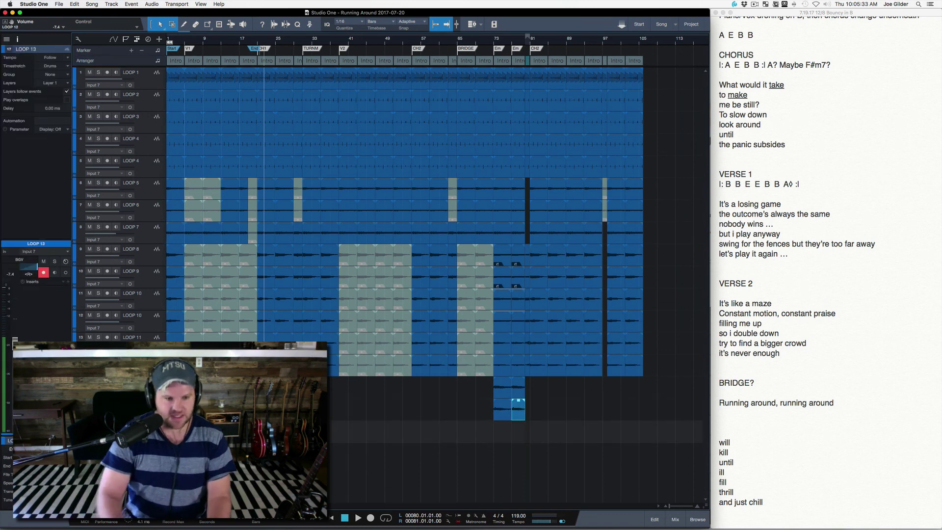
left_click(19, 259)
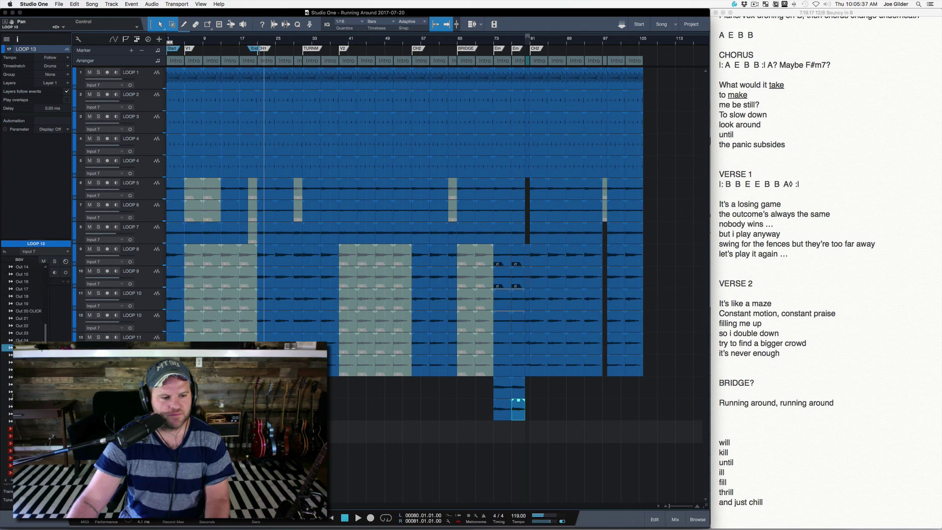
left_click(10, 421)
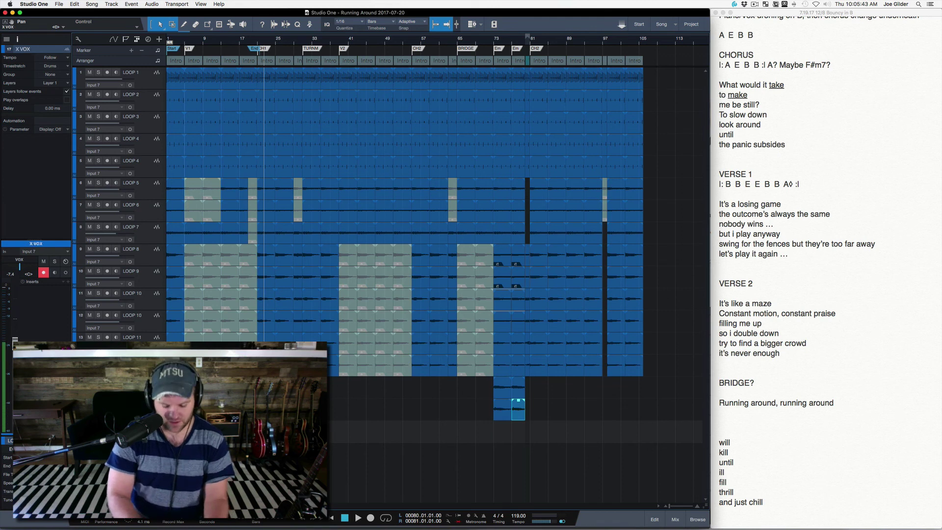
Try recording a vocal take on X VOX from the start of the song.
key("Home")
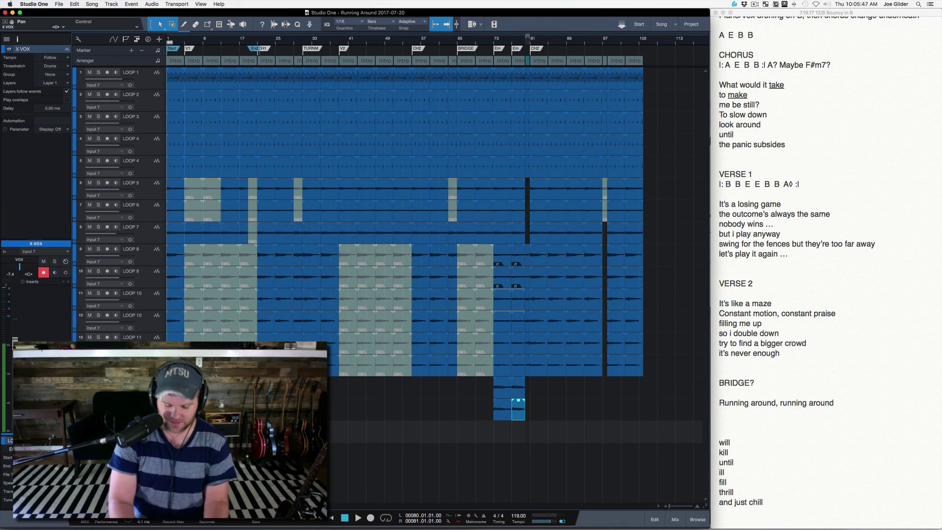
key("space")
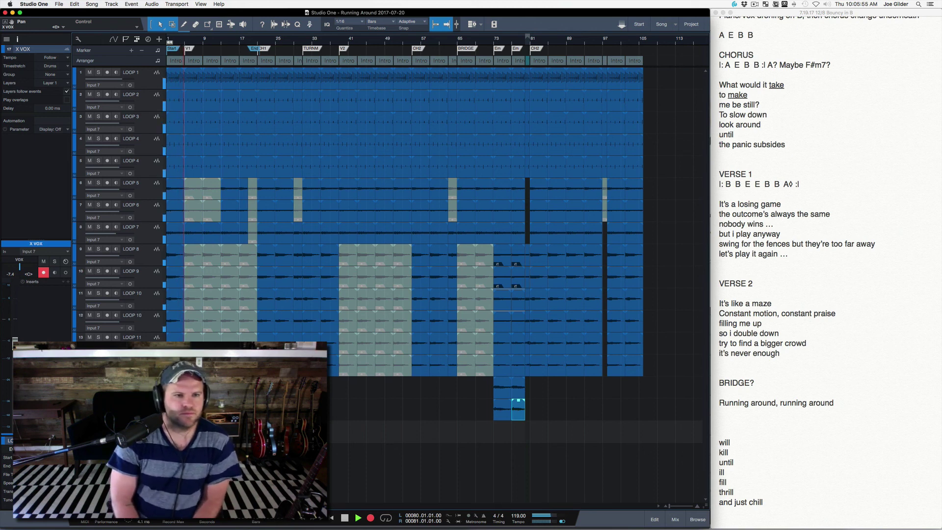
key("space")
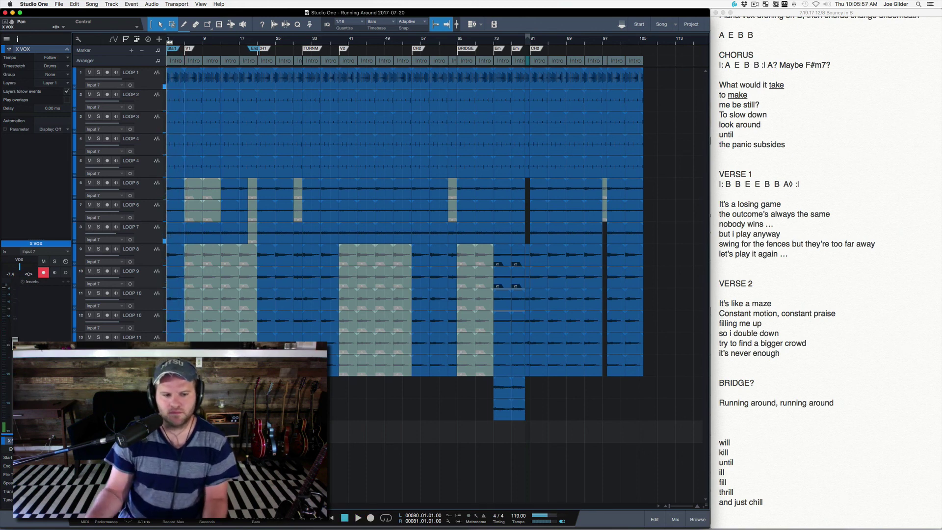
Duplicate the opening Intro section to lengthen the song's intro by four bars.
left_click(174, 62)
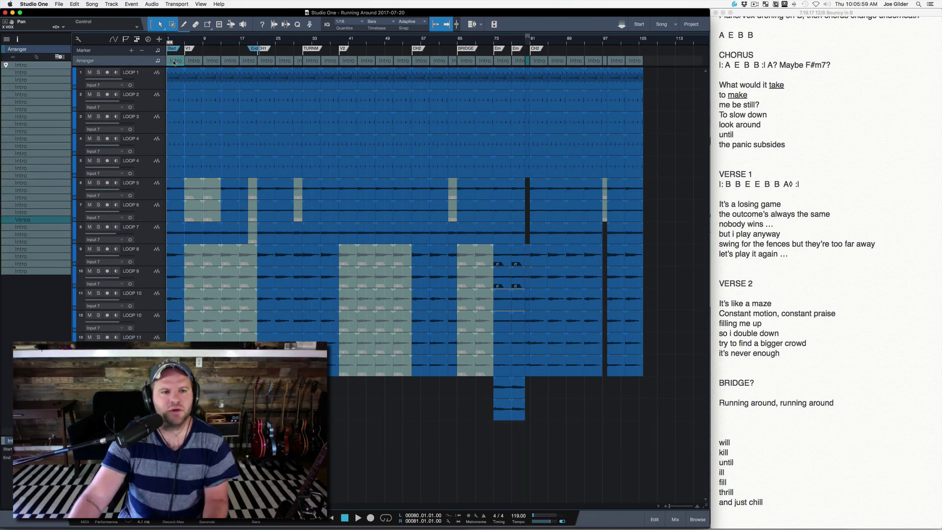
key("d")
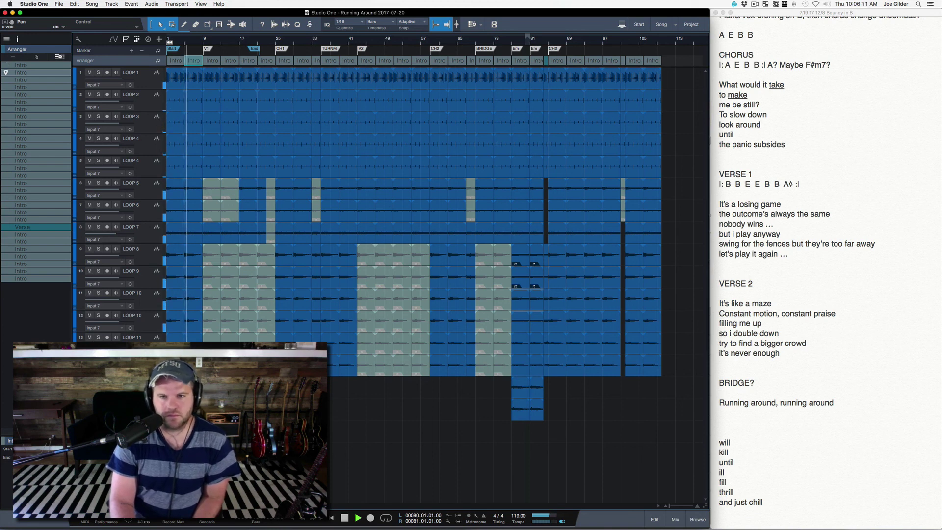
Discard the first vocal attempt and record a take on X VOX from about bar 14 into the first chorus at bar 30.
key("super+z")
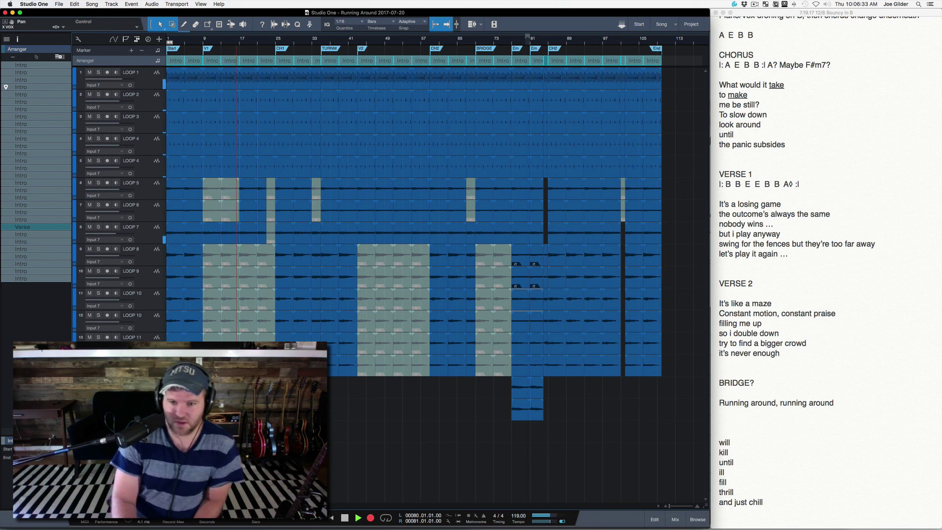
key("KP_Multiply")
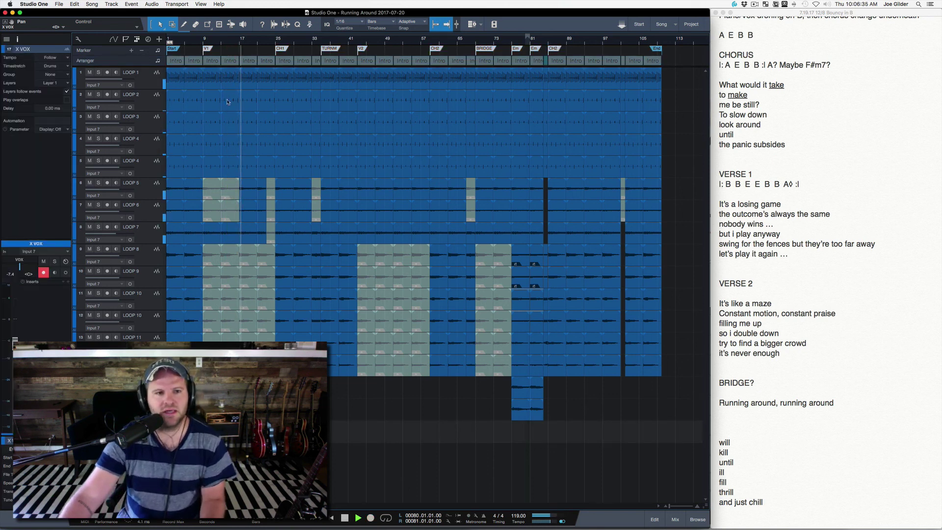
left_click_drag(221, 44, 223, 60)
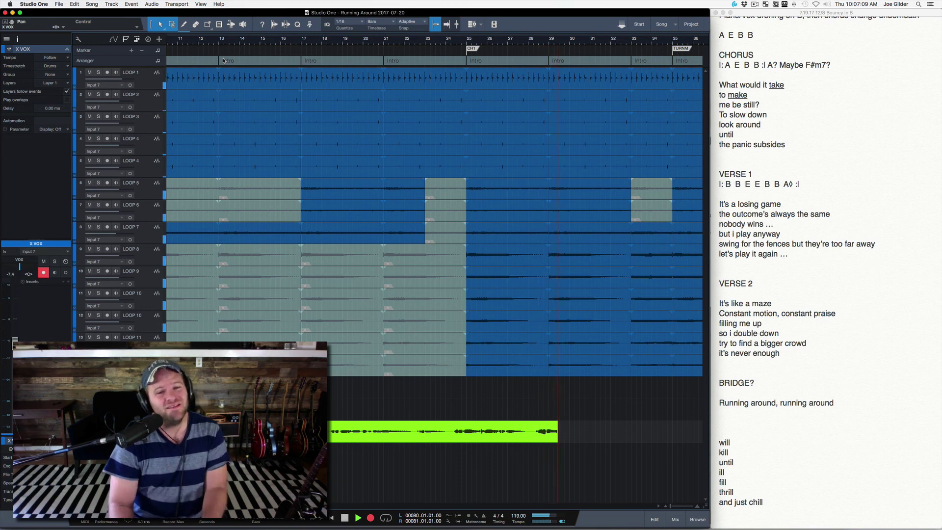
key("KP_Multiply")
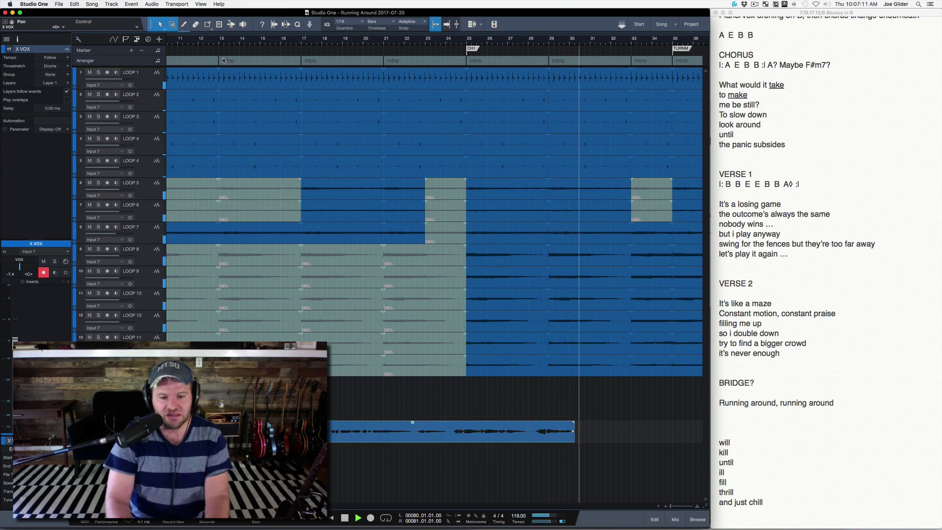
Continue the vocal recording on X VOX from the end of the existing take through the turnaround to verse 2 at bar 43.
left_click(491, 41)
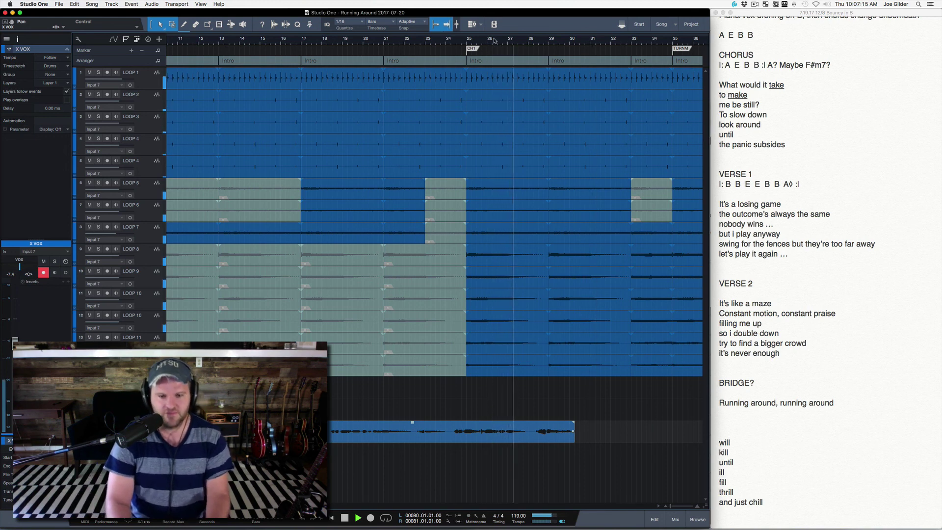
key("KP_Multiply")
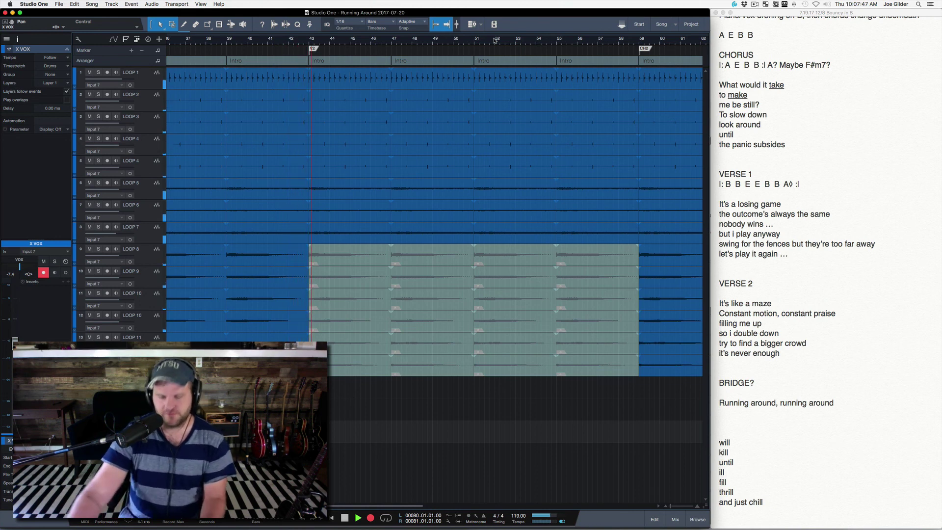
Record a verse 2 vocal take on X VOX, starting around bar 41 and stopping around bar 53.
left_click(272, 42)
key("KP_Multiply")
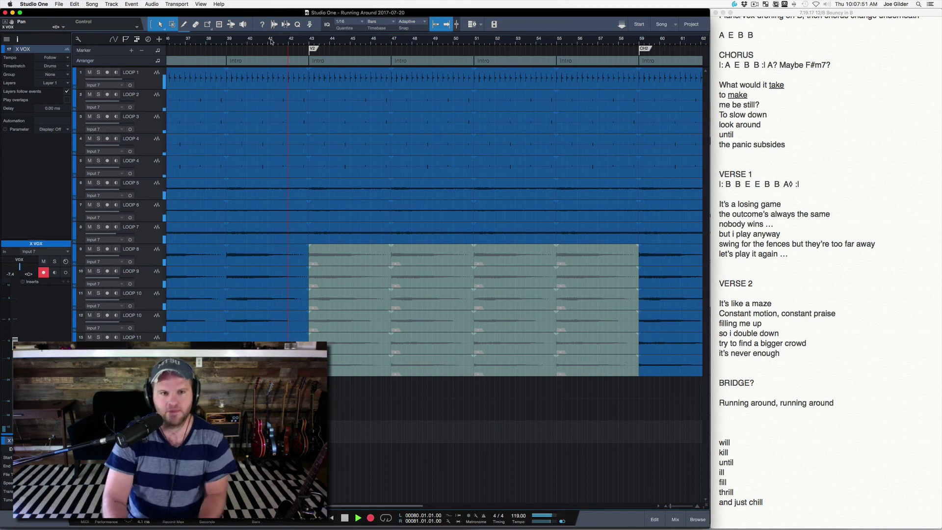
key("space")
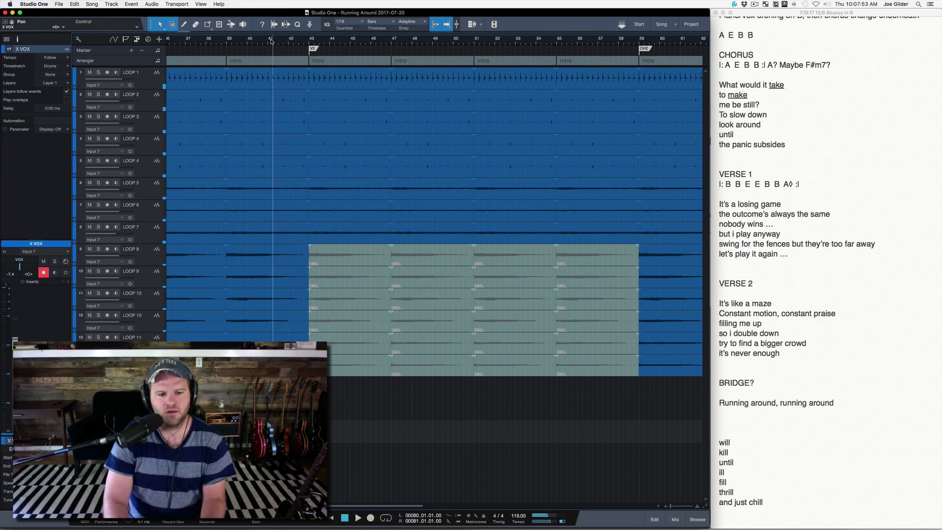
key("KP_Multiply")
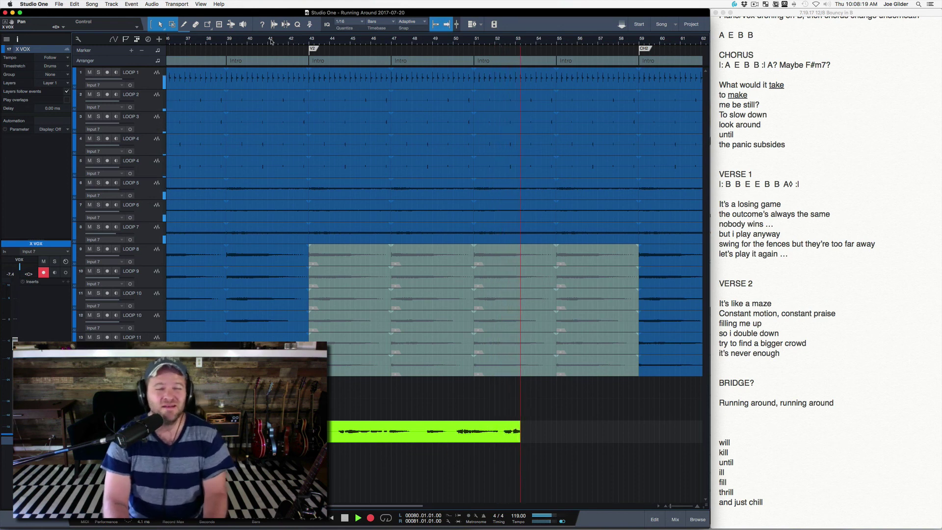
key("KP_Multiply")
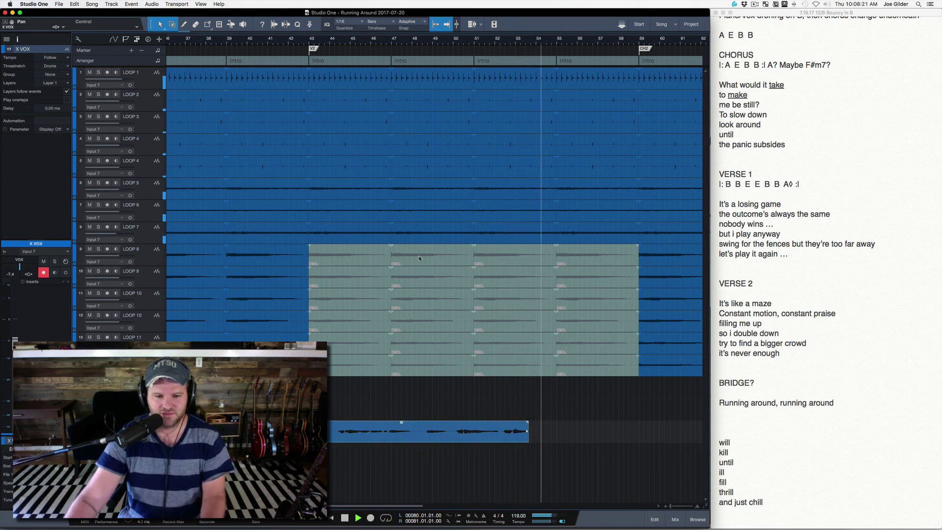
Resume recording X VOX from the break in verse 2 through the second chorus, stopping around bar 71 in the bridge.
left_click(470, 399)
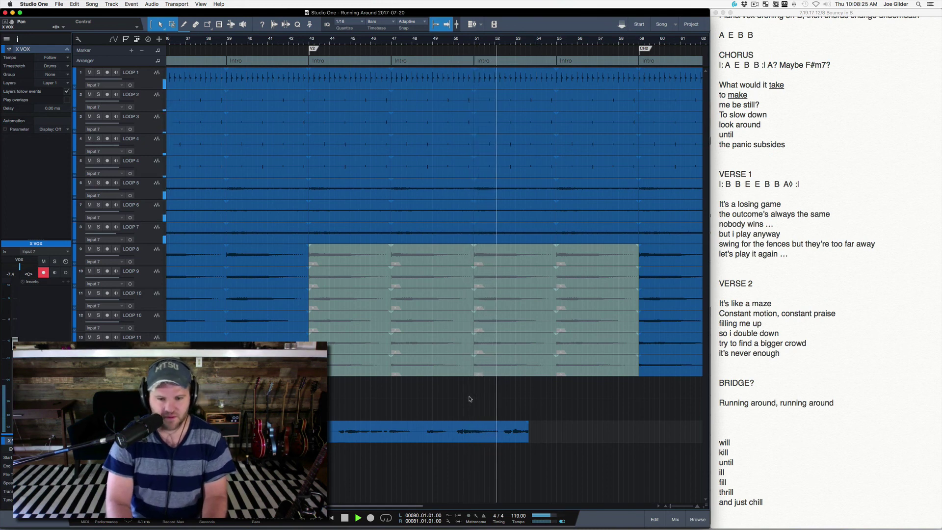
key("KP_Multiply")
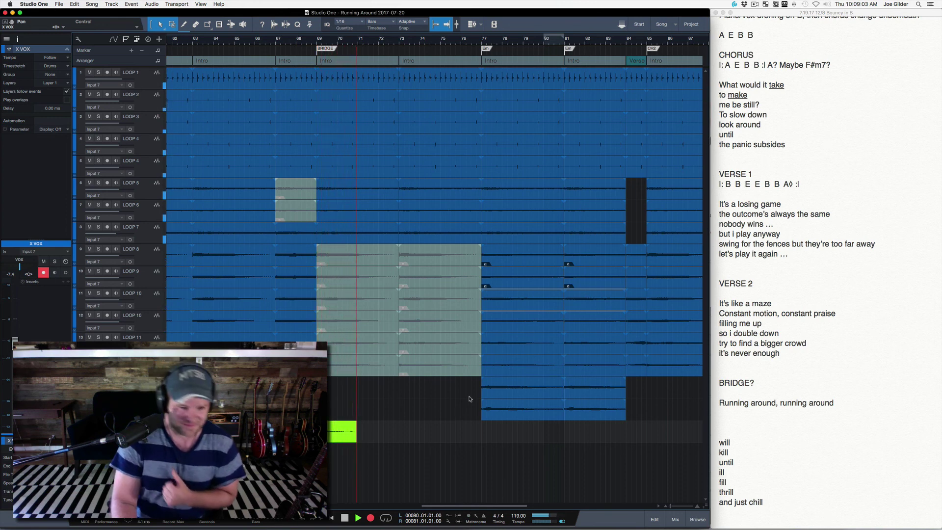
key("KP_Multiply")
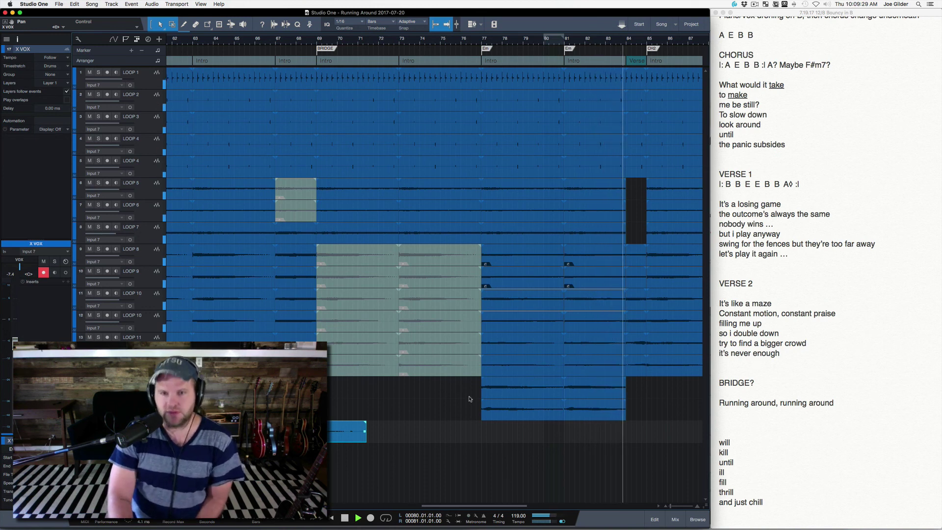
Record the final chorus vocal on X VOX from about bar 84 to about bar 103, and stop playback.
key("KP_Multiply")
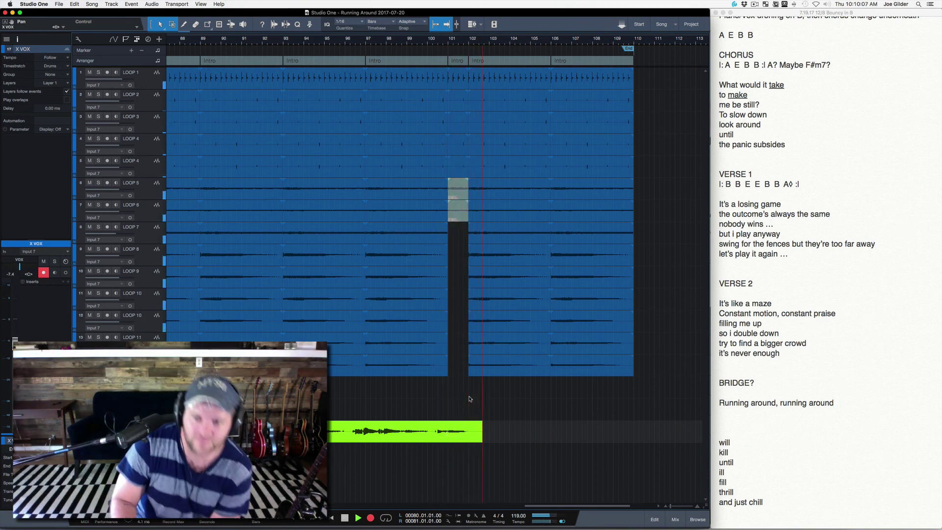
key("KP_Multiply")
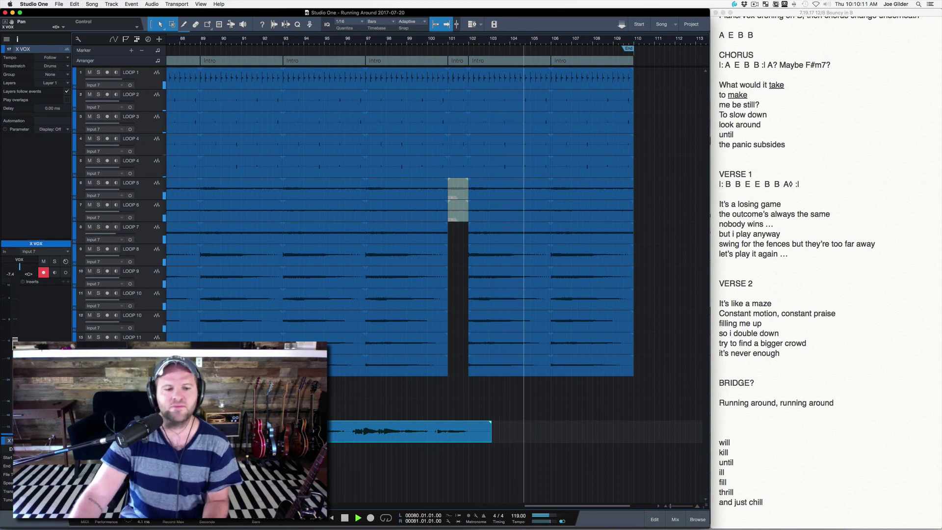
right_click(151, 431)
left_click(147, 432)
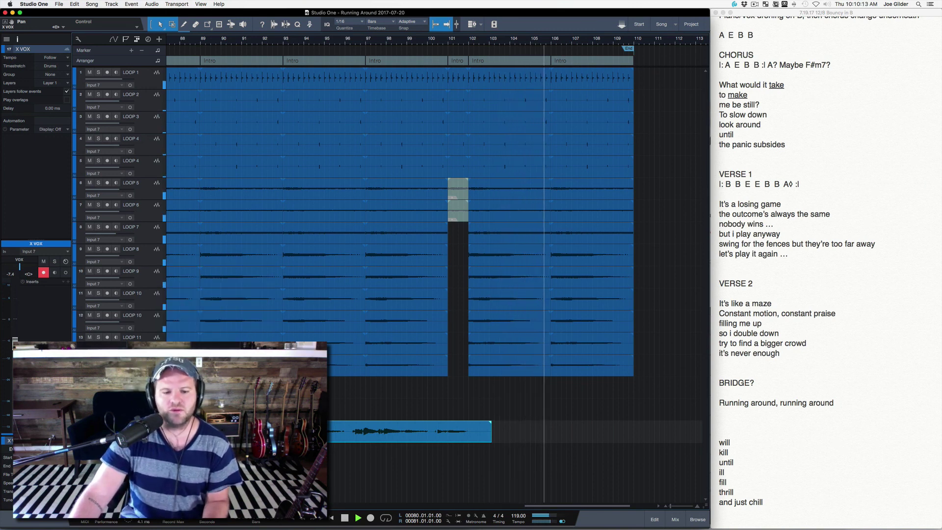
key("space")
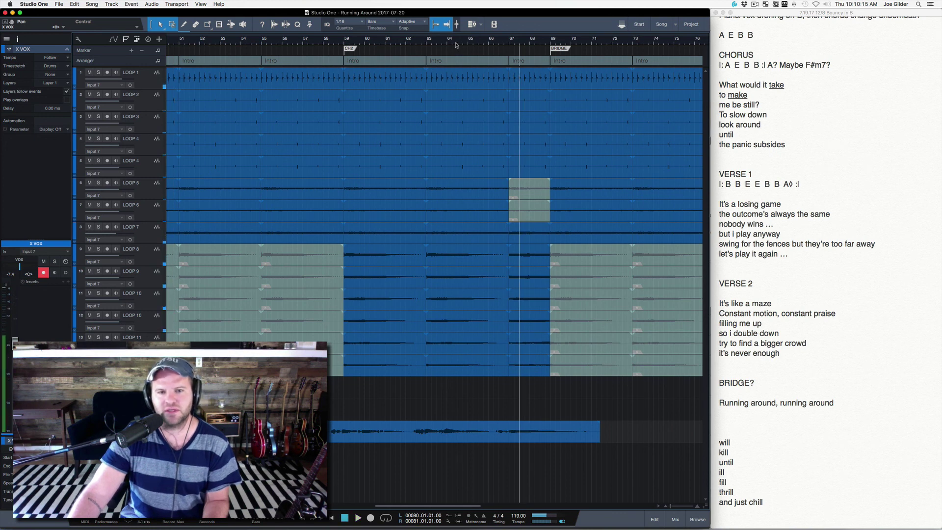
Fit the whole song in view and open the mixing console.
key("shift+f")
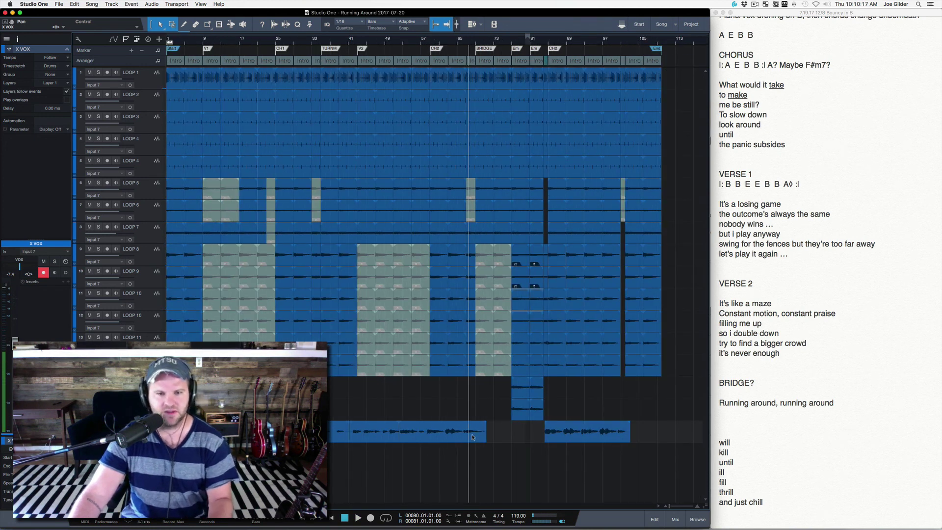
key("F3")
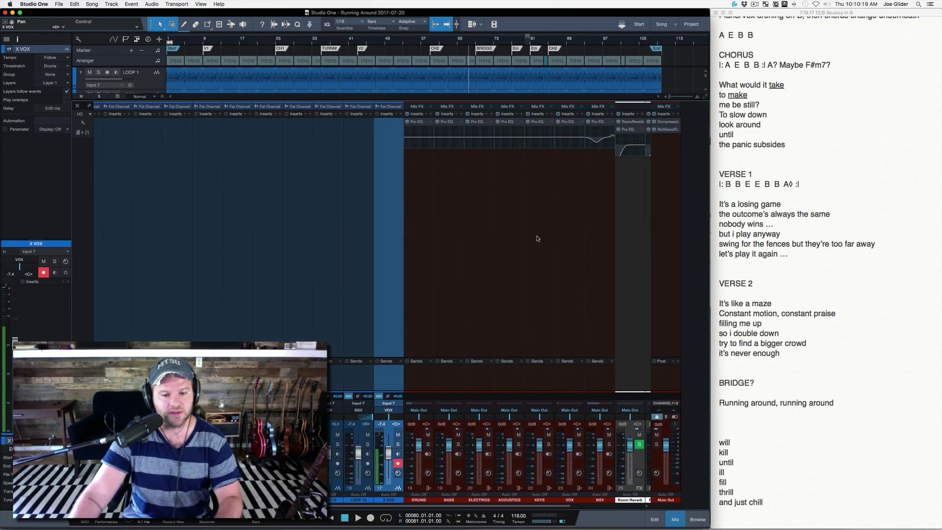